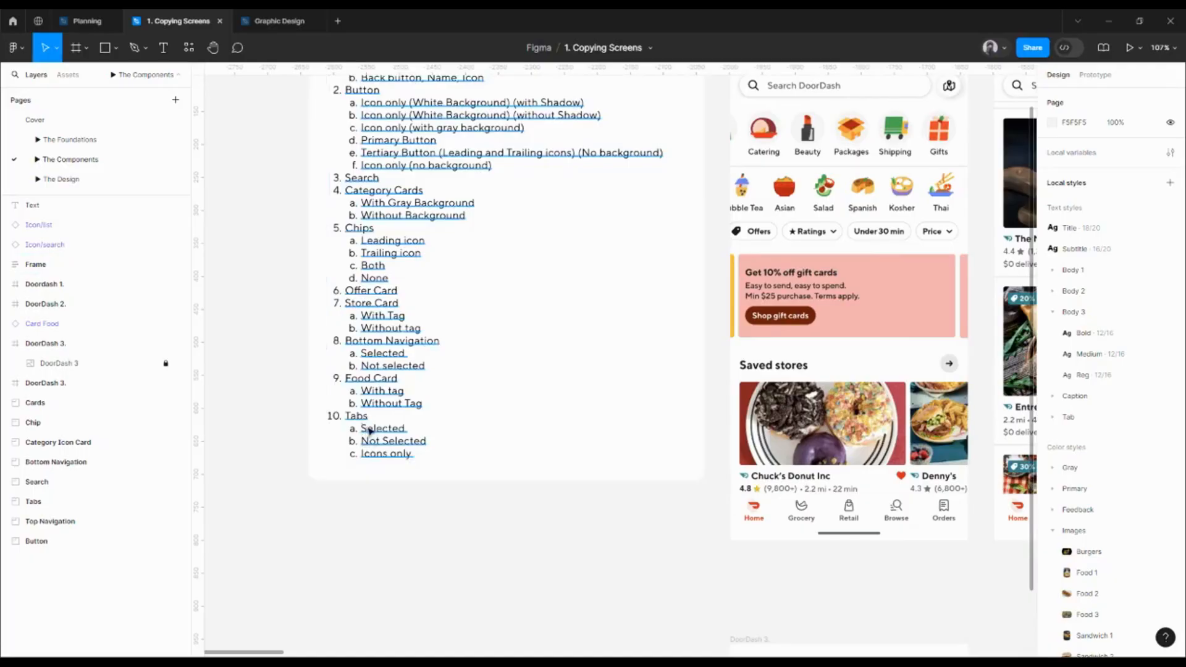
Select the Combos label beneath the reference tab bar and inspect the Body 3/Bold and Tab/Bold text style settings
{"action": "scroll", "coordinate": [399, 452], "scroll_direction": "down", "scroll_amount": 5}
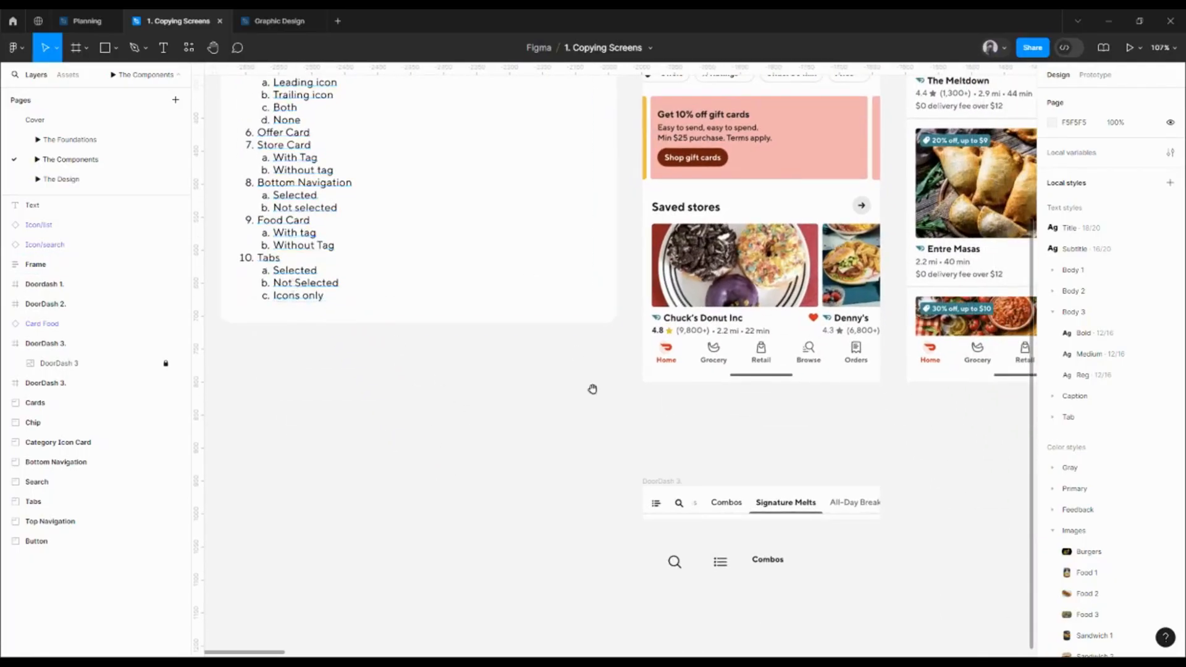
{"action": "scroll", "coordinate": [593, 390], "scroll_direction": "right", "scroll_amount": 3}
{"action": "scroll", "coordinate": [674, 496], "scroll_direction": "up", "scroll_amount": 5, "text": "ctrl"}
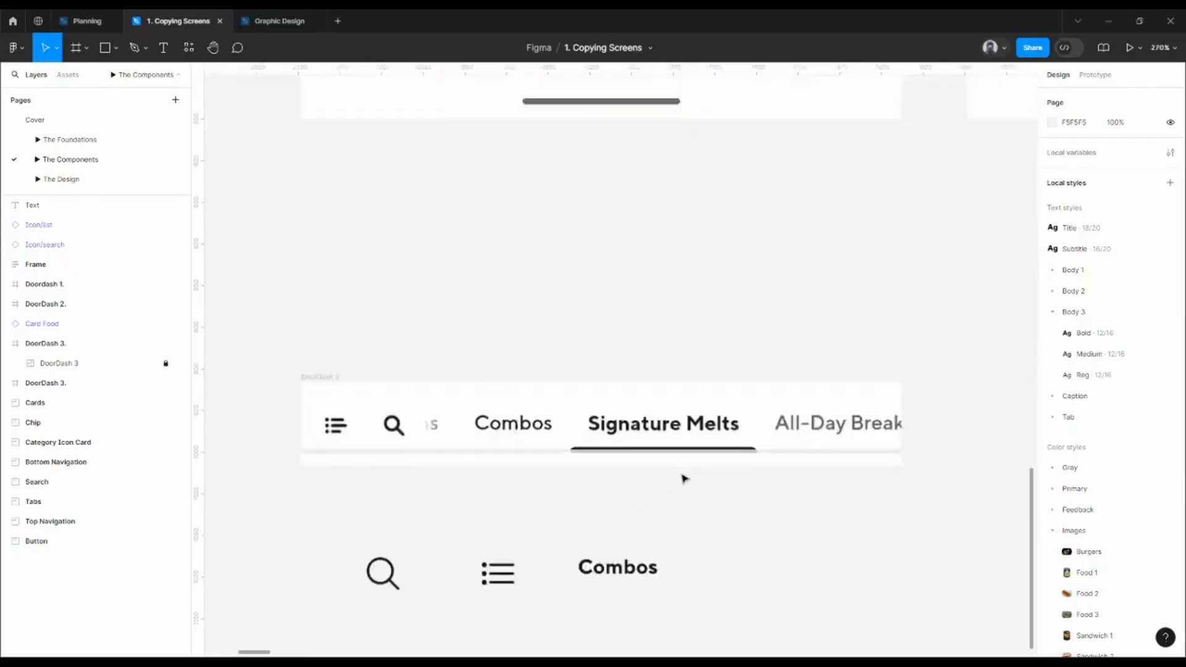
{"action": "scroll", "coordinate": [618, 453], "scroll_direction": "down", "scroll_amount": 1}
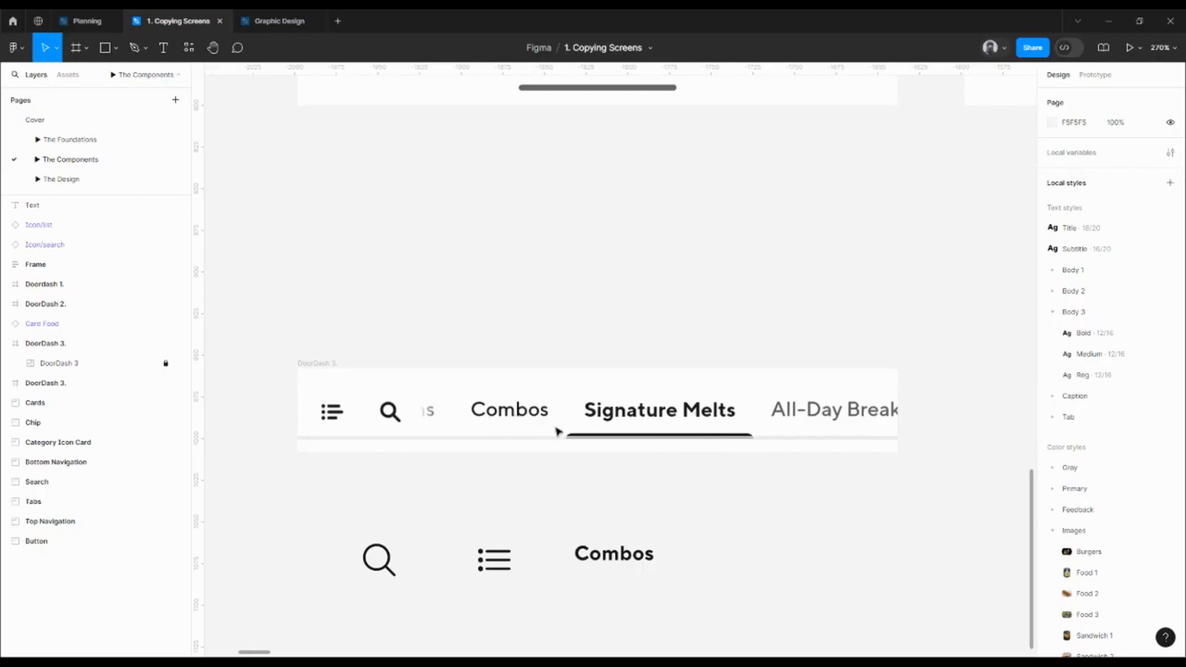
{"action": "scroll", "coordinate": [701, 296], "scroll_direction": "down", "scroll_amount": 3}
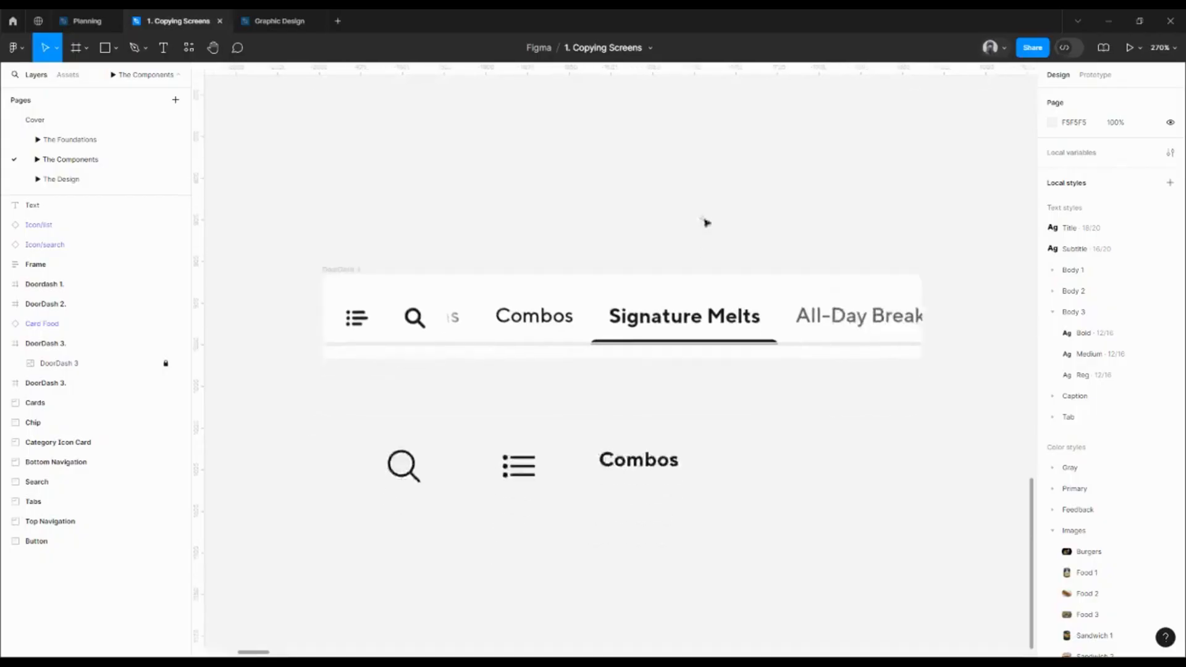
{"action": "left_click", "coordinate": [642, 460]}
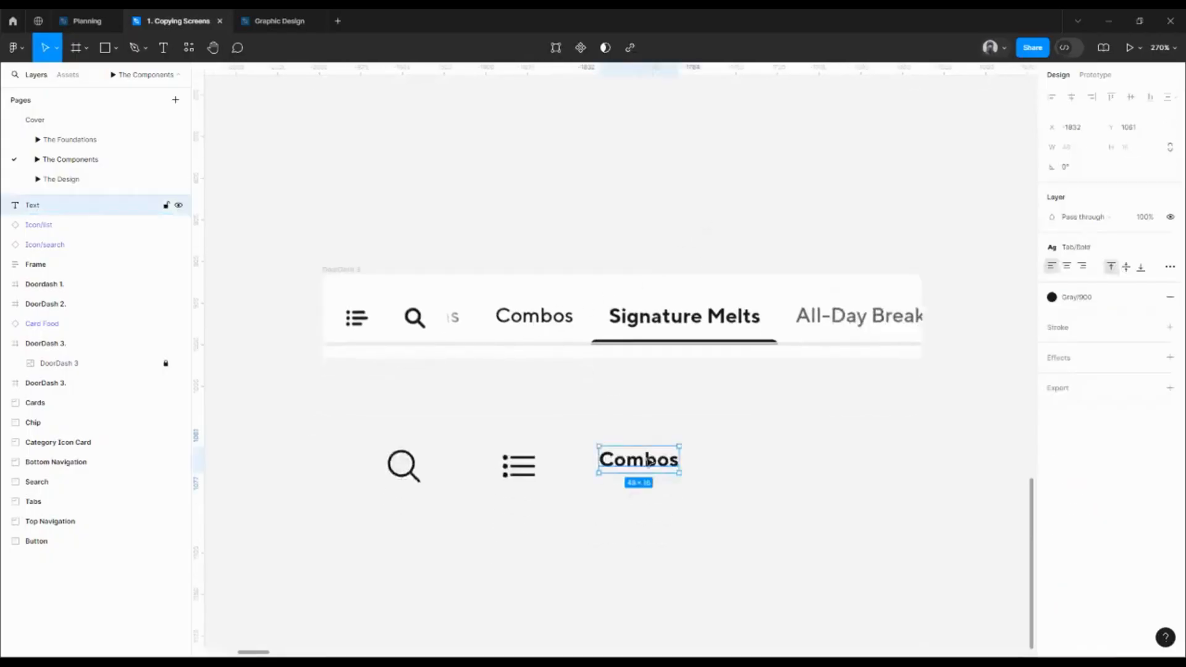
{"action": "left_click", "coordinate": [1078, 248]}
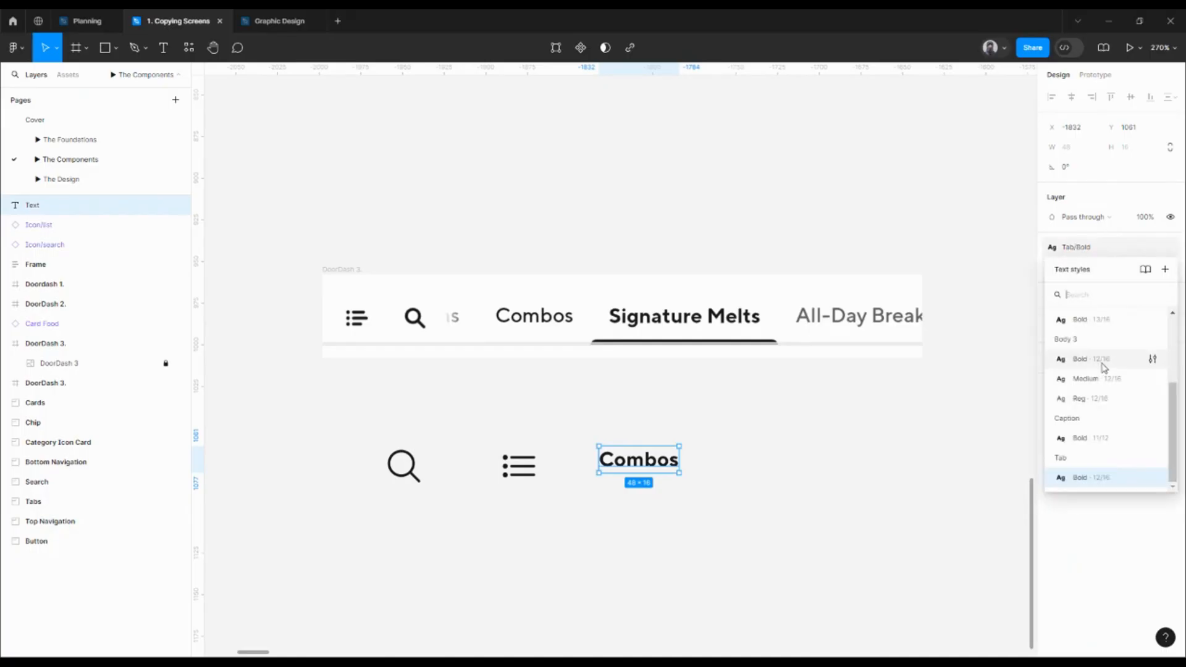
{"action": "left_click", "coordinate": [1153, 360]}
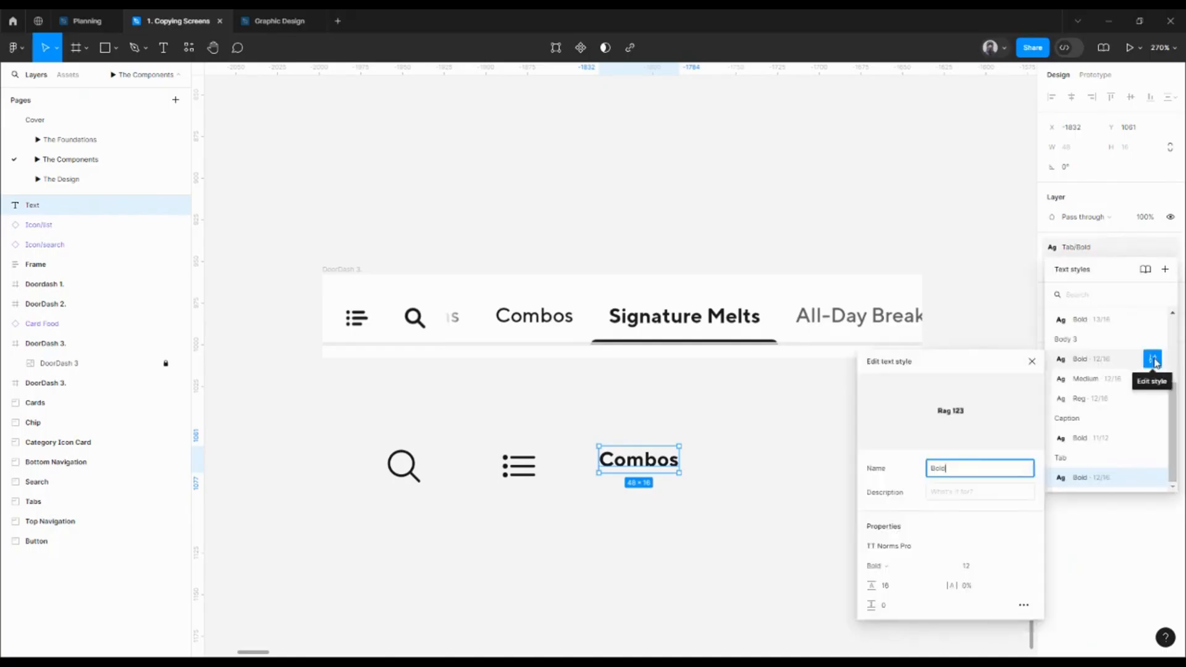
{"action": "left_click", "coordinate": [1152, 360]}
{"action": "left_click", "coordinate": [1152, 477]}
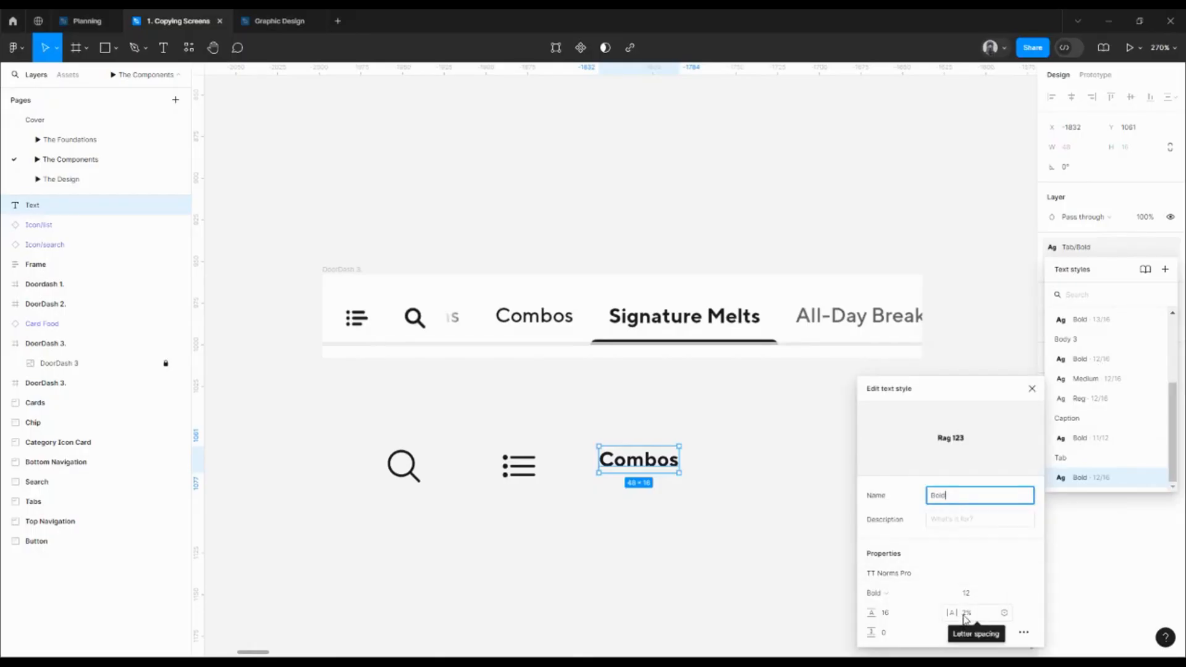
{"action": "left_click", "coordinate": [1032, 388]}
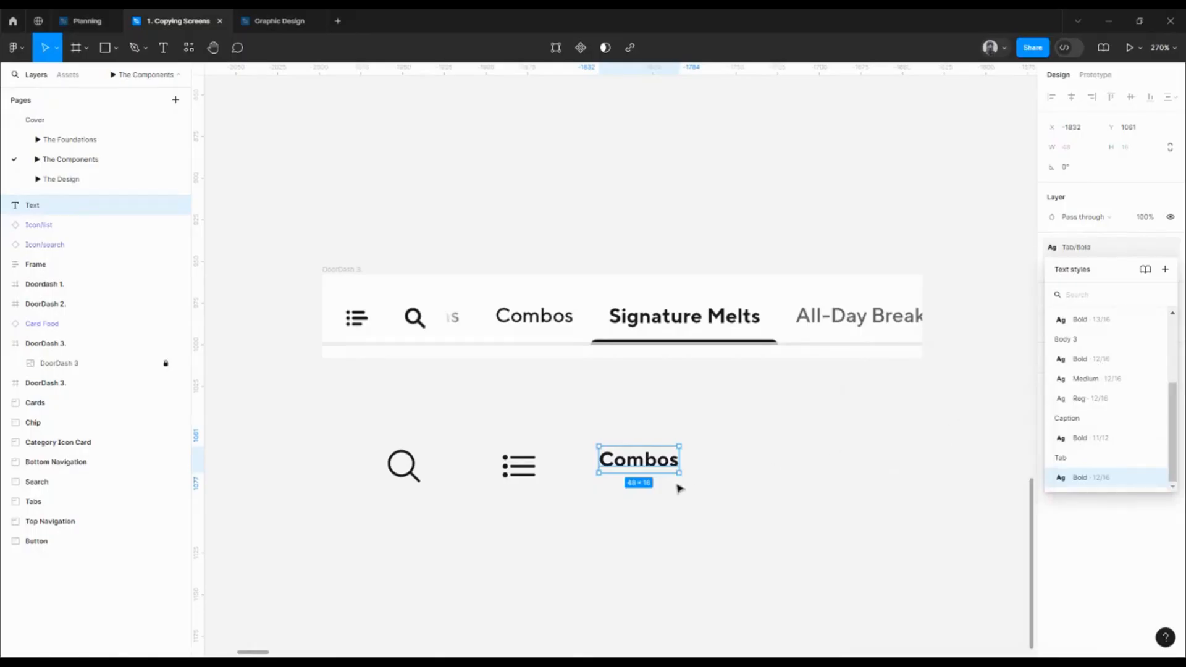
Duplicate the Combos label, change the copy's text to "Signature Melts", and place both labels under their matching reference tabs
{"action": "left_click_drag", "start_coordinate": [640, 470], "coordinate": [662, 496]}
{"action": "double_click", "coordinate": [662, 496]}
{"action": "type", "text": "Sig"}
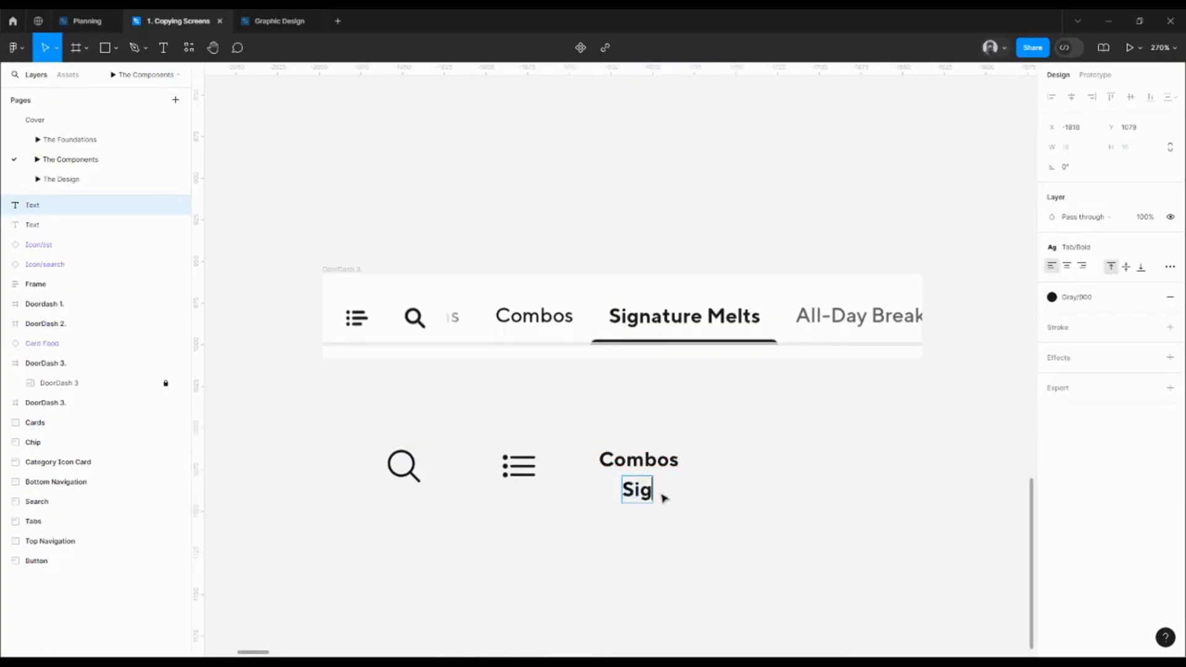
{"action": "type", "text": "nature Melts"}
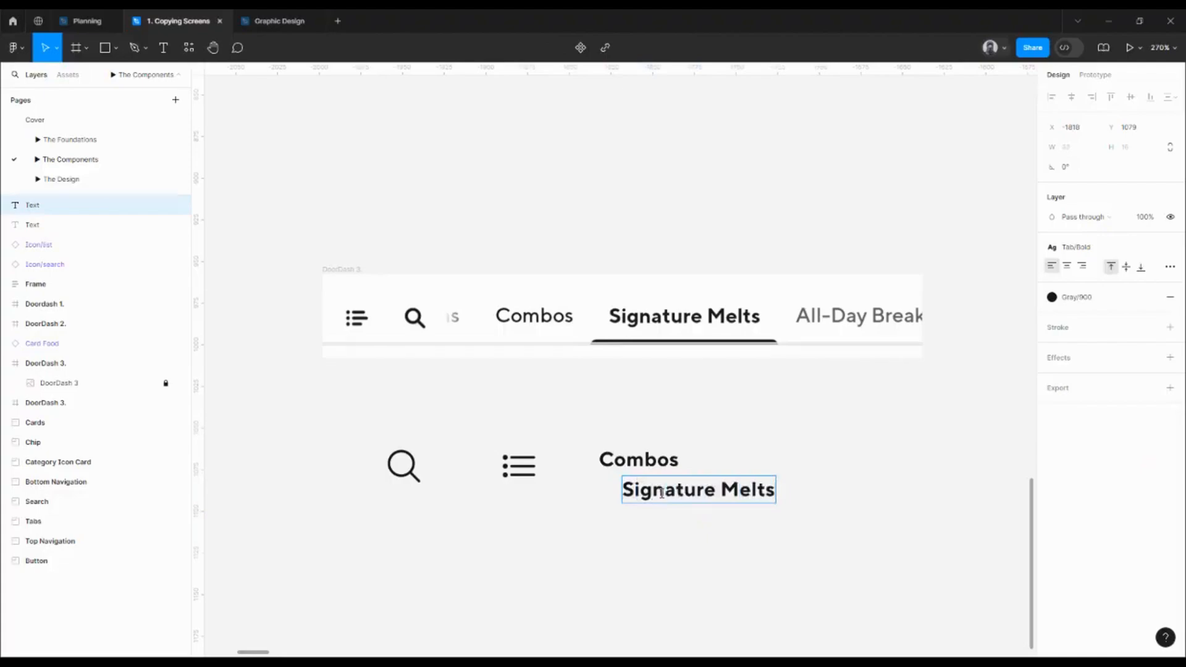
{"action": "key", "text": "Escape"}
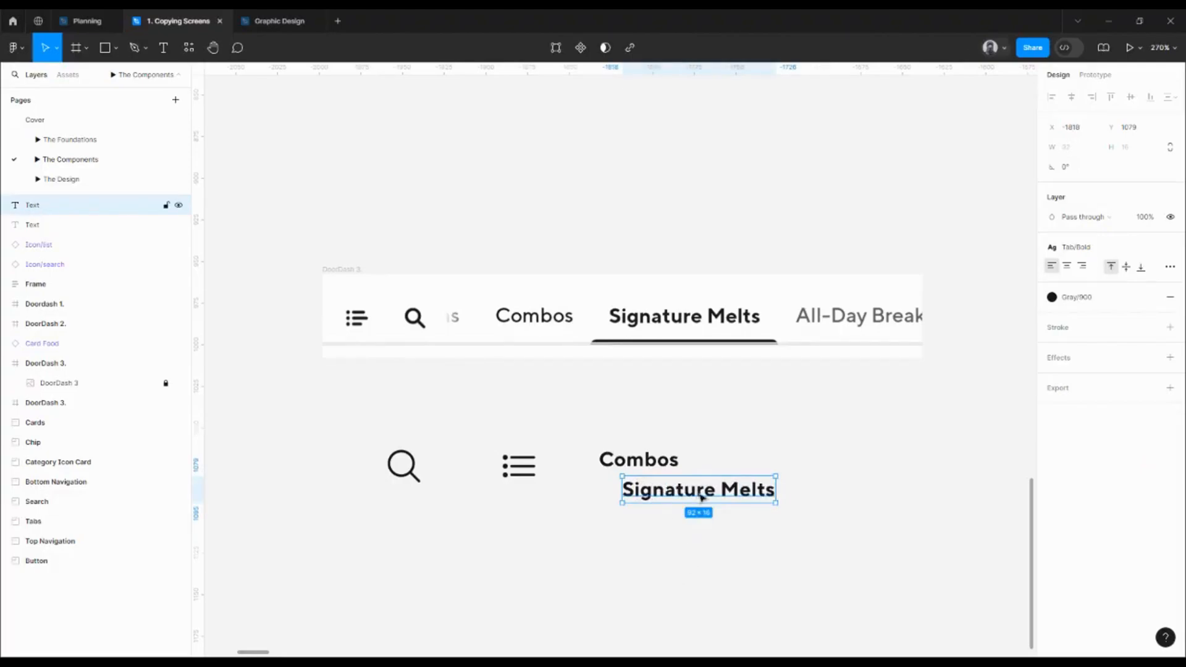
{"action": "left_click_drag", "start_coordinate": [701, 497], "coordinate": [693, 394]}
{"action": "left_click_drag", "start_coordinate": [642, 462], "coordinate": [549, 382]}
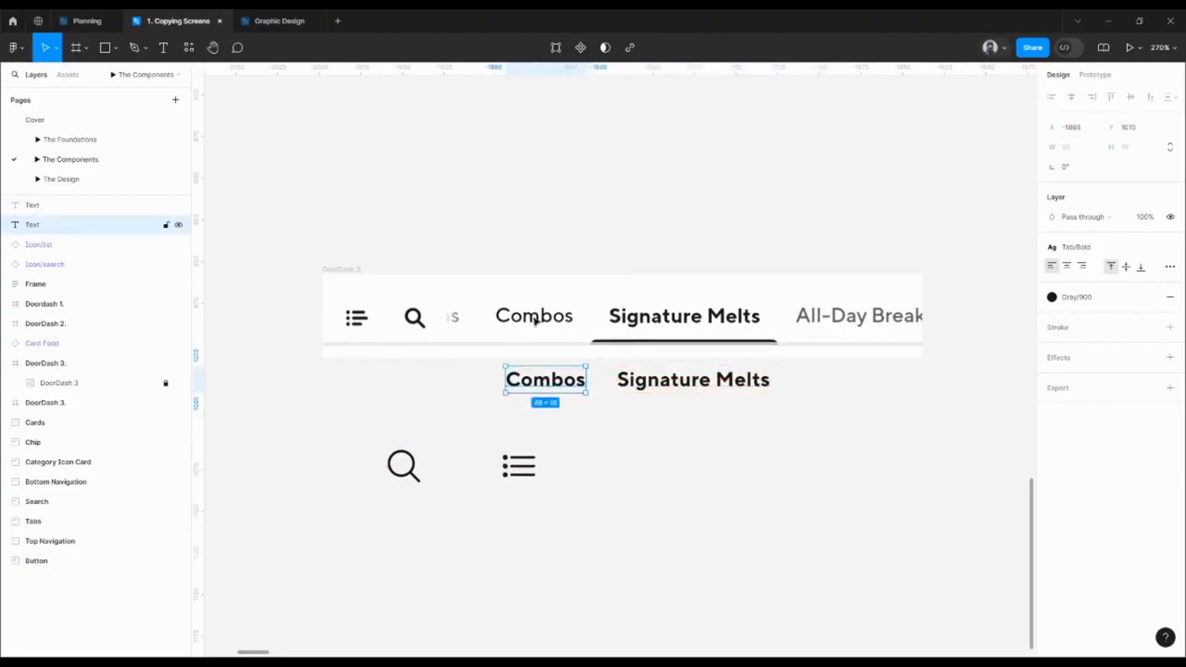
Apply the Body 3/Medium text style to the Combos label, compare it with the reference tab, and place it just below the frame
{"action": "left_click", "coordinate": [1062, 250]}
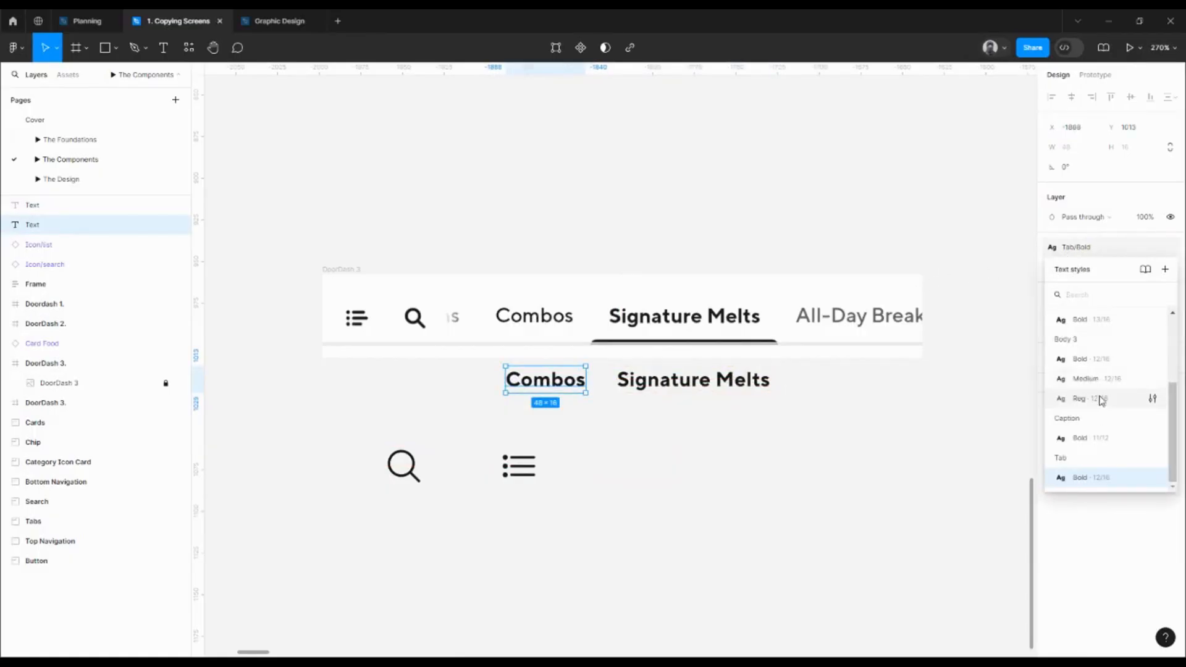
{"action": "left_click", "coordinate": [1096, 397]}
{"action": "left_click_drag", "start_coordinate": [533, 388], "coordinate": [523, 337]}
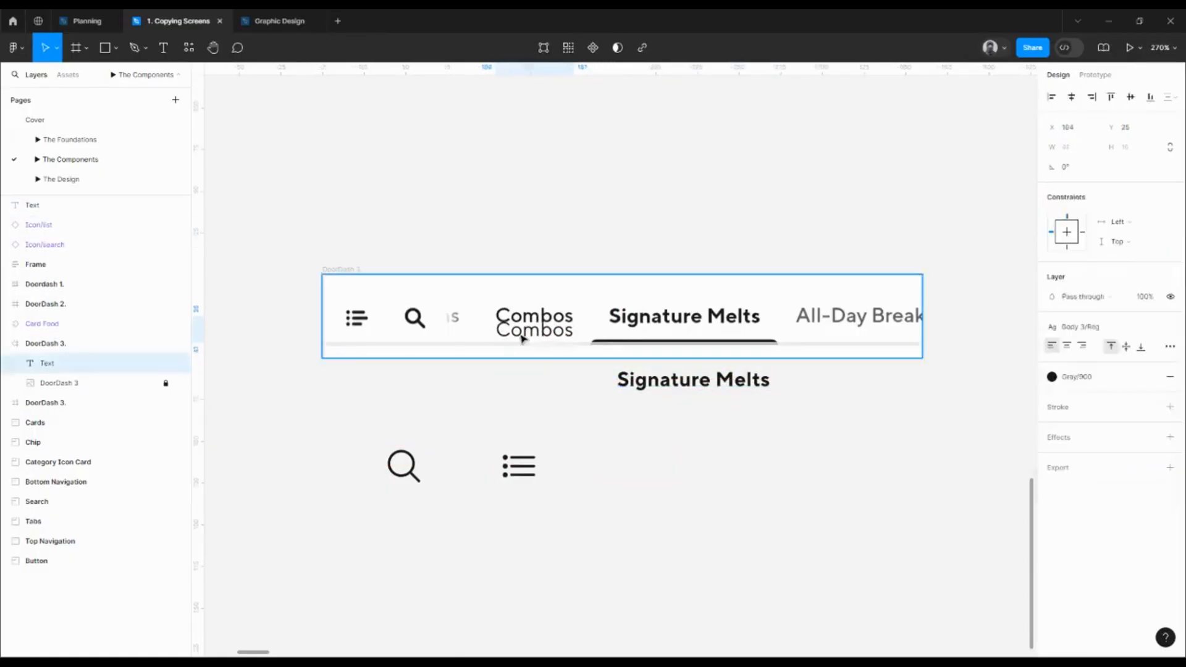
{"action": "left_click", "coordinate": [1092, 327]}
{"action": "left_click", "coordinate": [1087, 458]}
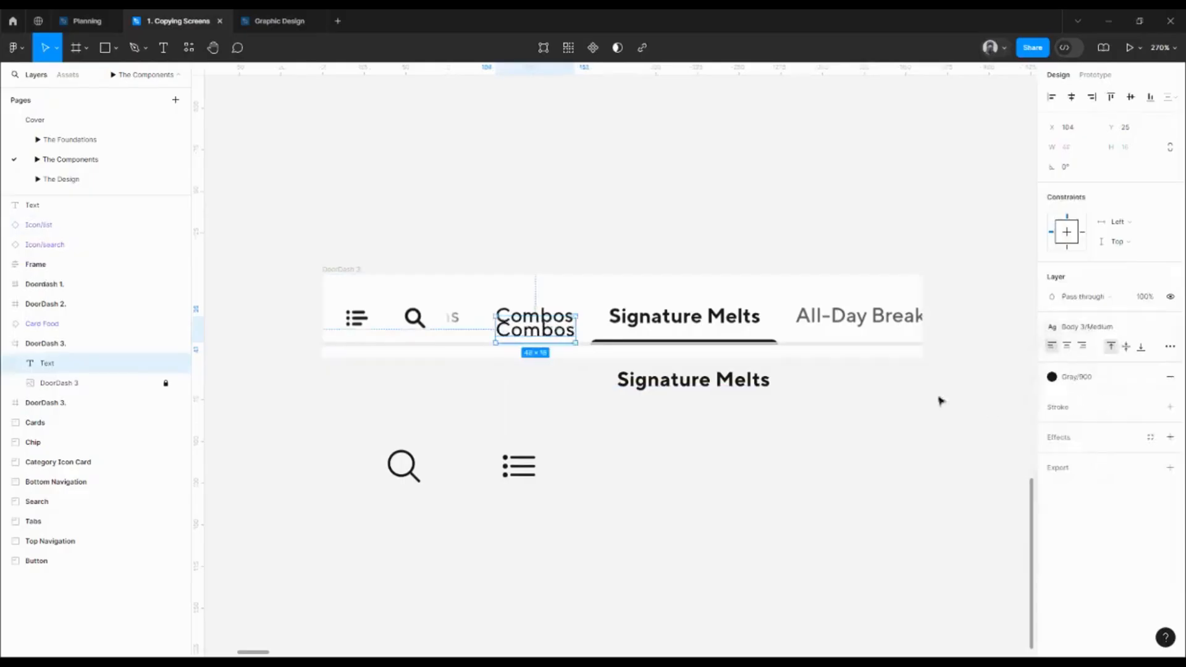
{"action": "scroll", "coordinate": [535, 332], "scroll_direction": "up", "scroll_amount": 5}
{"action": "mouse_move", "coordinate": [536, 332]}
{"action": "left_mouse_down"}
{"action": "mouse_move", "coordinate": [537, 269]}
{"action": "mouse_move", "coordinate": [556, 360]}
{"action": "mouse_move", "coordinate": [545, 361]}
{"action": "left_mouse_up"}
{"action": "scroll", "coordinate": [538, 270], "scroll_direction": "down", "scroll_amount": 4}
{"action": "mouse_move", "coordinate": [704, 352]}
{"action": "left_mouse_down"}
{"action": "mouse_move", "coordinate": [680, 361]}
{"action": "mouse_move", "coordinate": [686, 352]}
{"action": "left_mouse_up"}
{"action": "scroll", "coordinate": [685, 352], "scroll_direction": "right", "scroll_amount": 5}
{"action": "scroll", "coordinate": [405, 398], "scroll_direction": "up", "scroll_amount": 1}
{"action": "left_click", "coordinate": [391, 392]}
{"action": "left_click_drag", "start_coordinate": [391, 392], "coordinate": [783, 316]}
{"action": "double_click", "coordinate": [769, 322]}
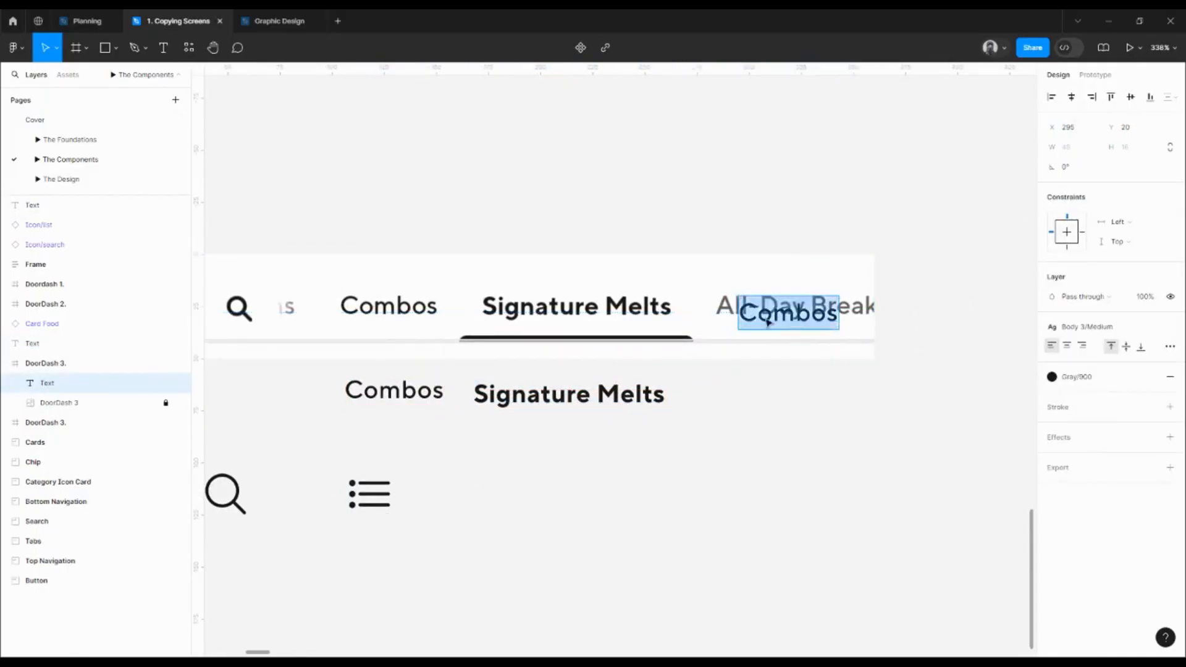
{"action": "type", "text": "All"}
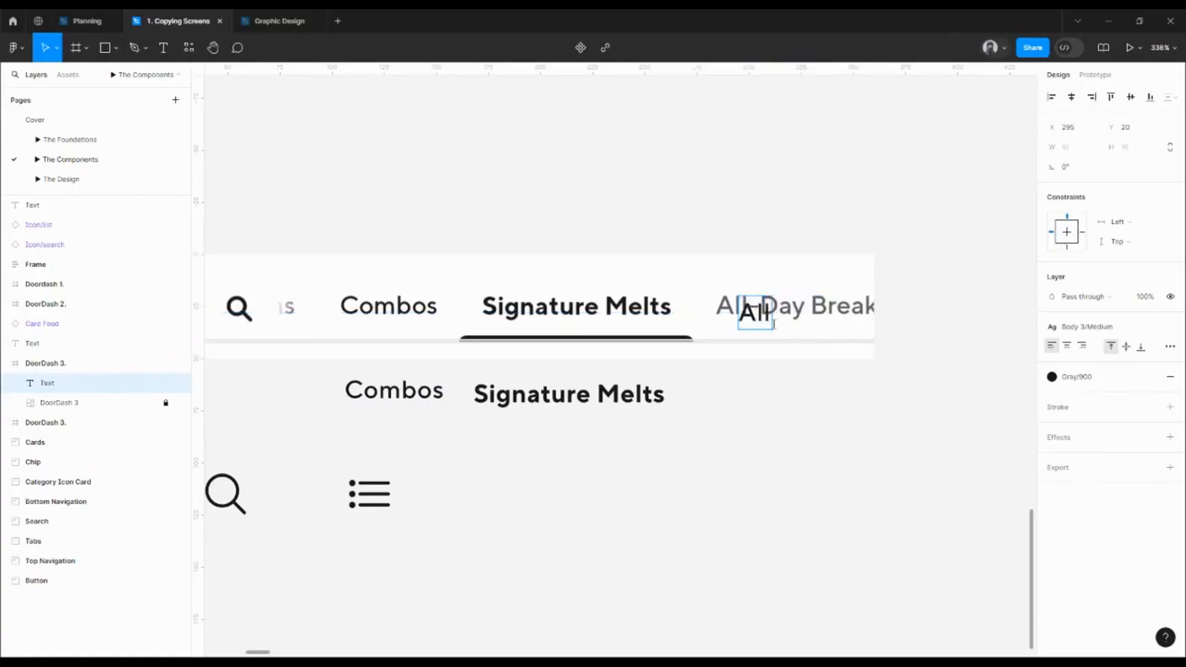
{"action": "key", "text": "Escape"}
{"action": "mouse_move", "coordinate": [755, 316]}
{"action": "left_mouse_down"}
{"action": "mouse_move", "coordinate": [722, 310]}
{"action": "mouse_move", "coordinate": [732, 312]}
{"action": "left_mouse_up"}
{"action": "key", "text": "Delete"}
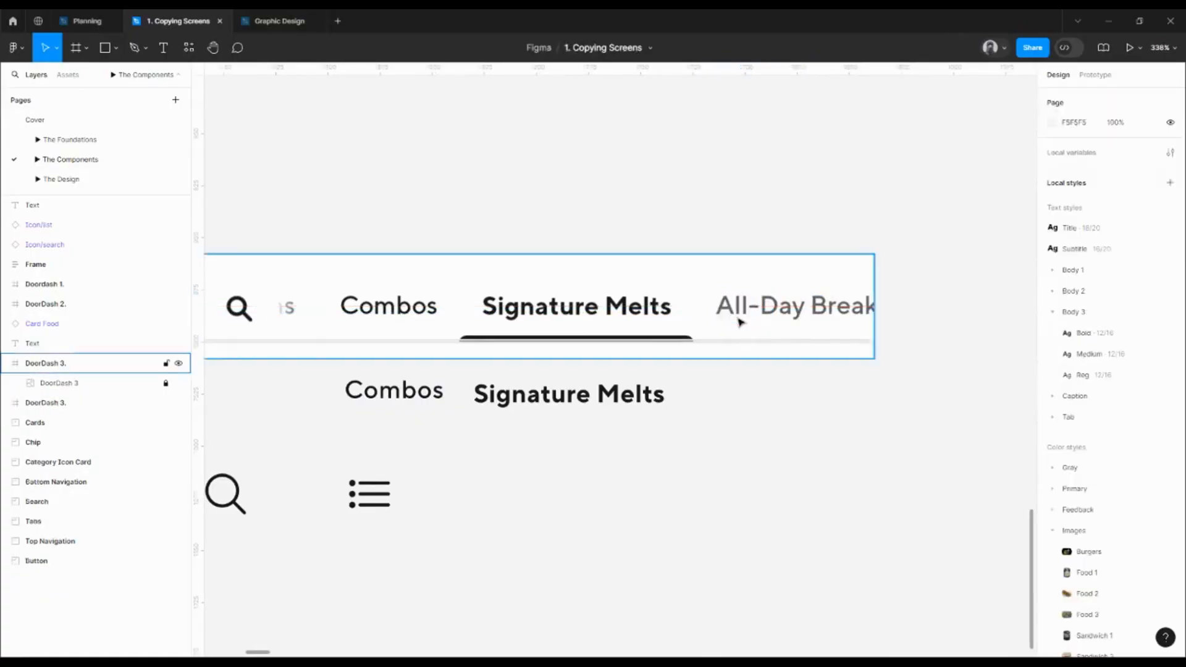
Move the search icon aside and place the Combos and Signature Melts labels in a row beside the list icon
{"action": "left_click_drag", "start_coordinate": [614, 421], "coordinate": [768, 379]}
{"action": "scroll", "coordinate": [536, 378], "scroll_direction": "down", "scroll_amount": 5}
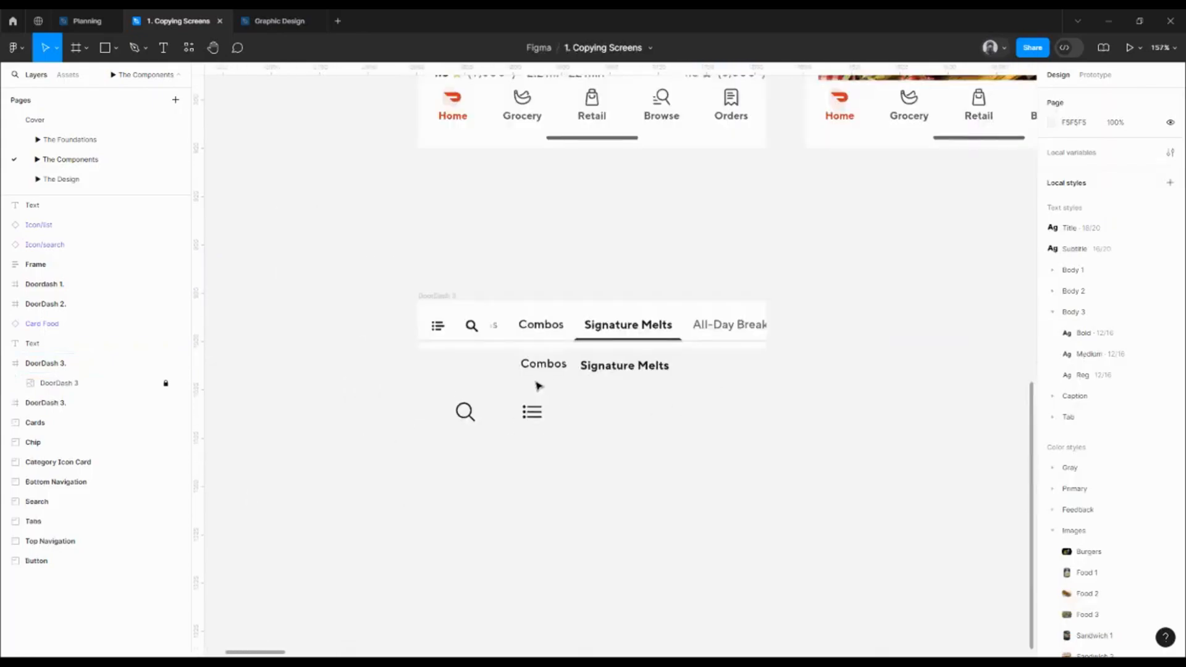
{"action": "left_click_drag", "start_coordinate": [466, 410], "coordinate": [376, 379]}
{"action": "left_click", "coordinate": [537, 415]}
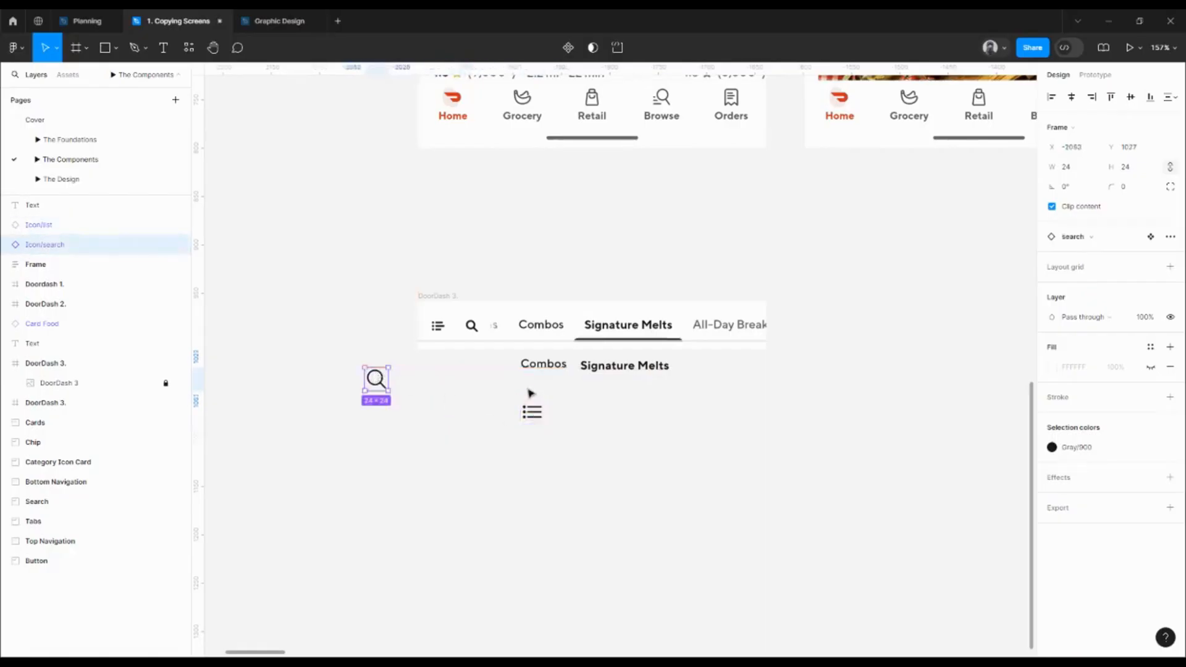
{"action": "left_click_drag", "start_coordinate": [546, 367], "coordinate": [591, 416]}
{"action": "left_click_drag", "start_coordinate": [630, 368], "coordinate": [678, 419]}
Resize the list icon to 16 × 16 and place it in front of the Combos label below the reference frame
{"action": "scroll", "coordinate": [532, 411], "scroll_direction": "up", "scroll_amount": 5}
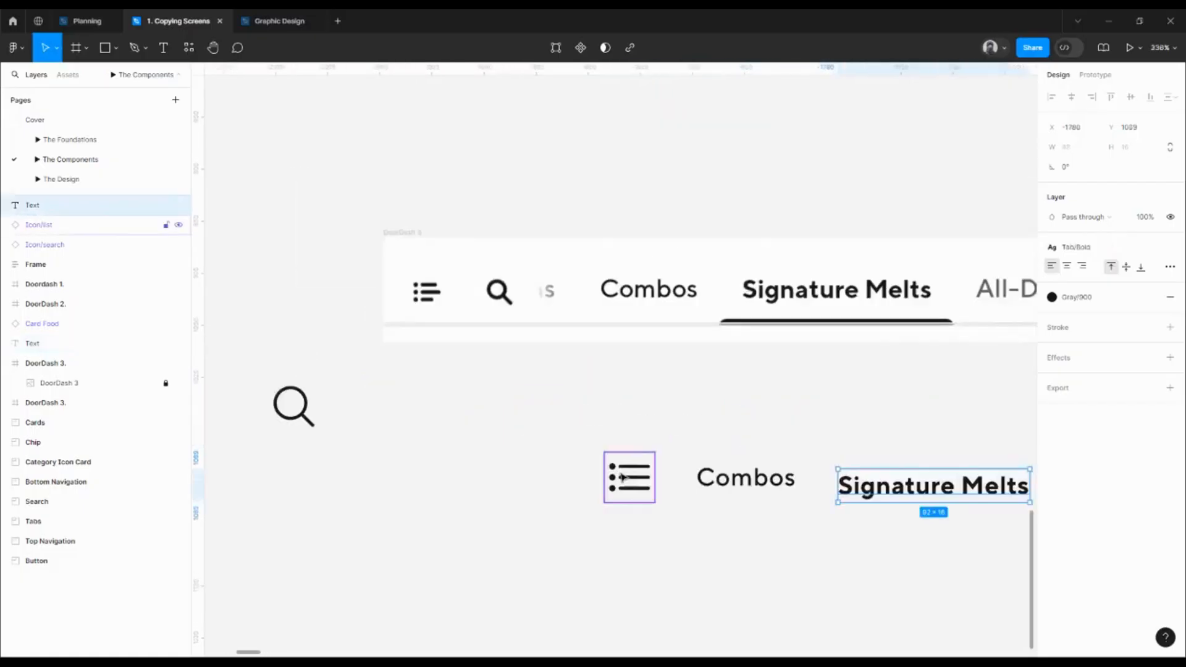
{"action": "left_click_drag", "start_coordinate": [621, 469], "coordinate": [436, 319]}
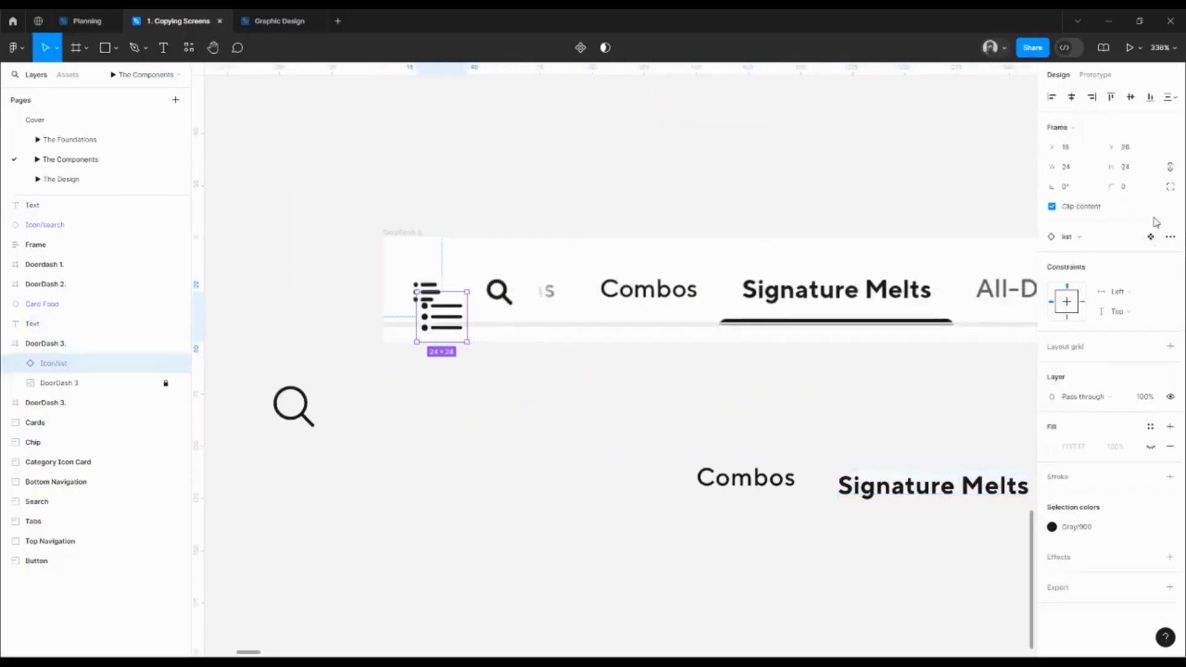
{"action": "left_click", "coordinate": [1127, 168]}
{"action": "type", "text": "16"}
{"action": "key", "text": "Return"}
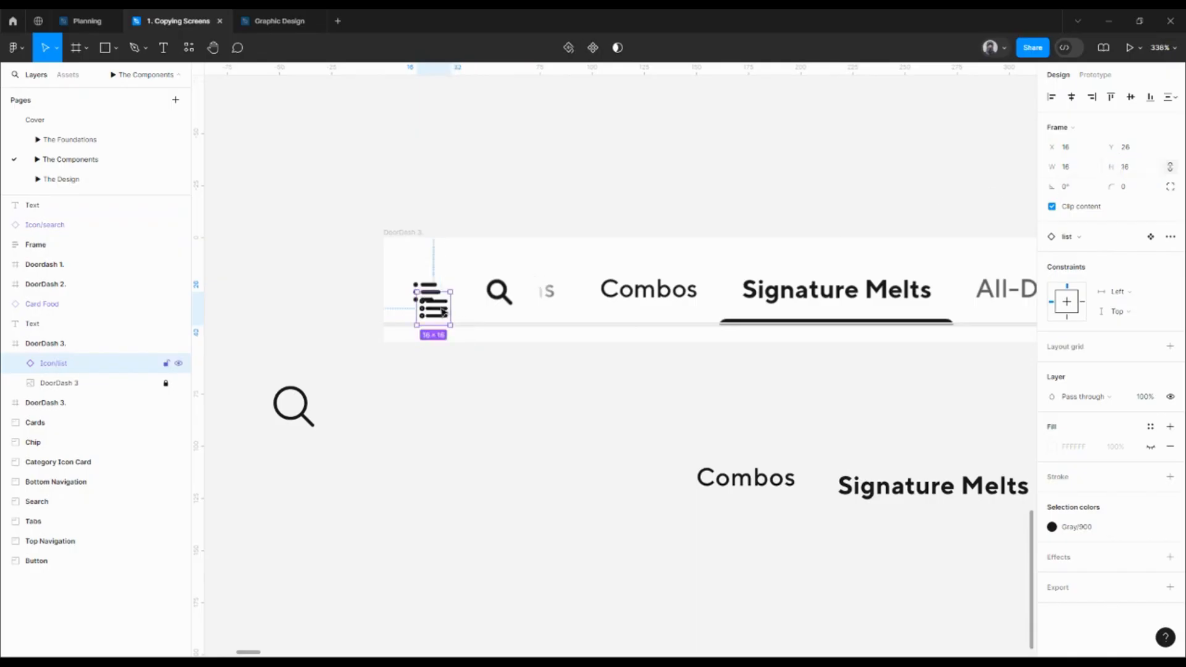
{"action": "left_click_drag", "start_coordinate": [441, 315], "coordinate": [658, 477]}
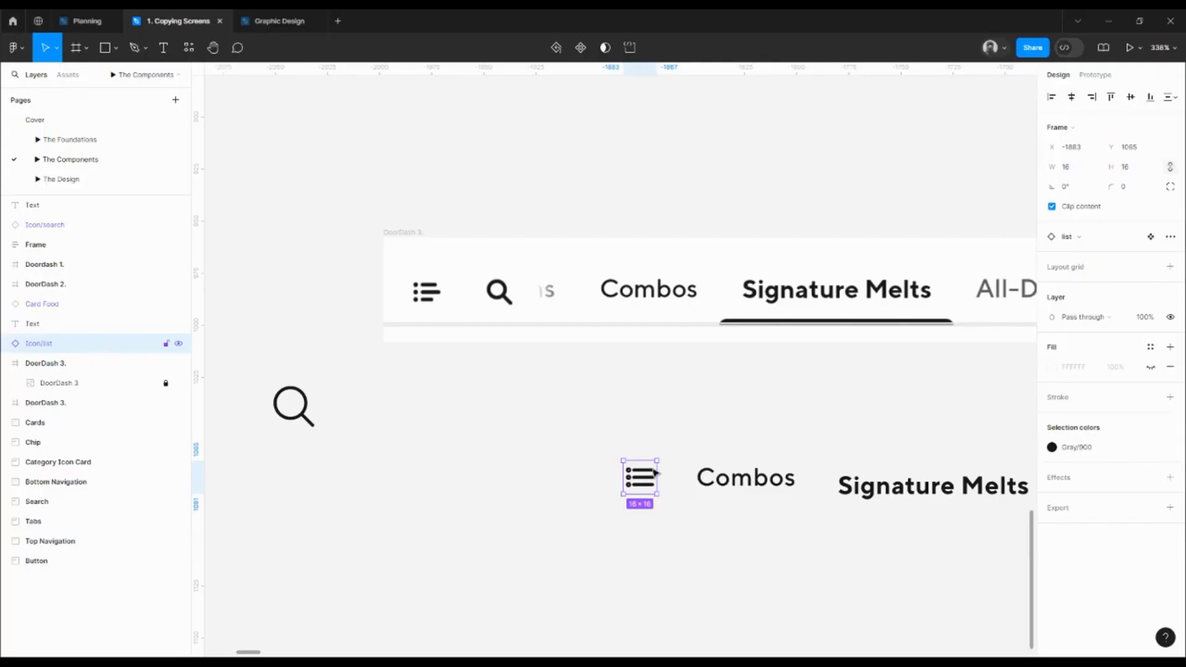
Align the list icon, the Combos label and the Signature Melts label on their vertical centers
{"action": "scroll", "coordinate": [656, 473], "scroll_direction": "right", "scroll_amount": 2}
{"action": "scroll", "coordinate": [656, 473], "scroll_direction": "down", "scroll_amount": 1}
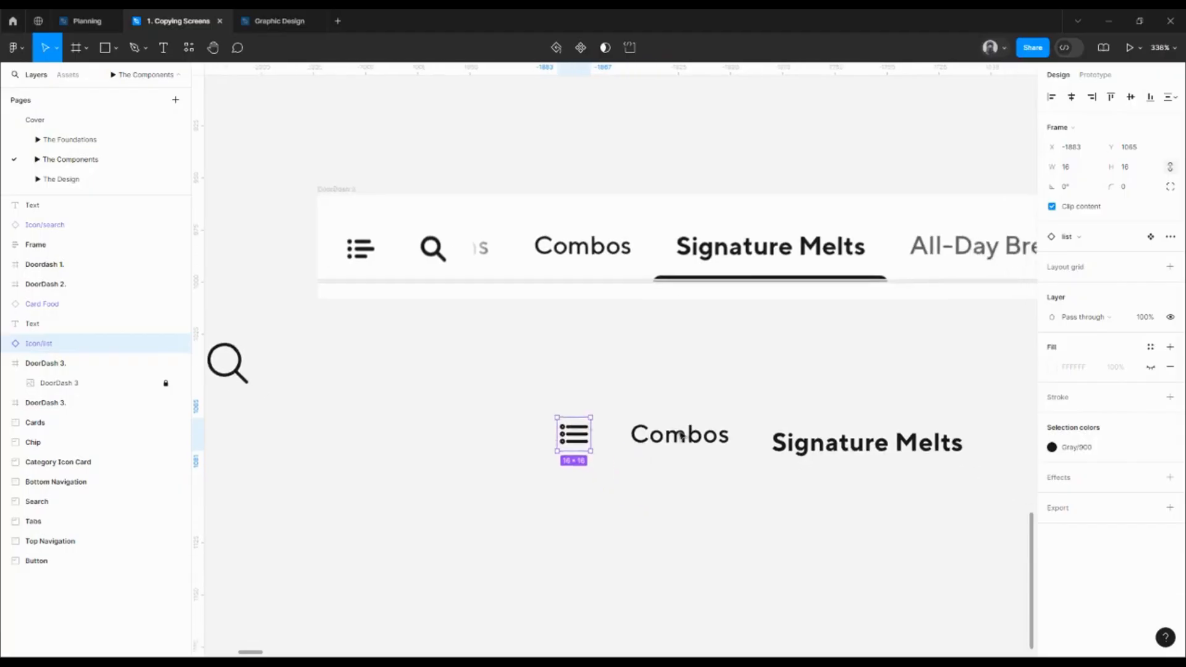
{"action": "left_click", "coordinate": [679, 434], "text": "shift"}
{"action": "left_click", "coordinate": [865, 442], "text": "shift"}
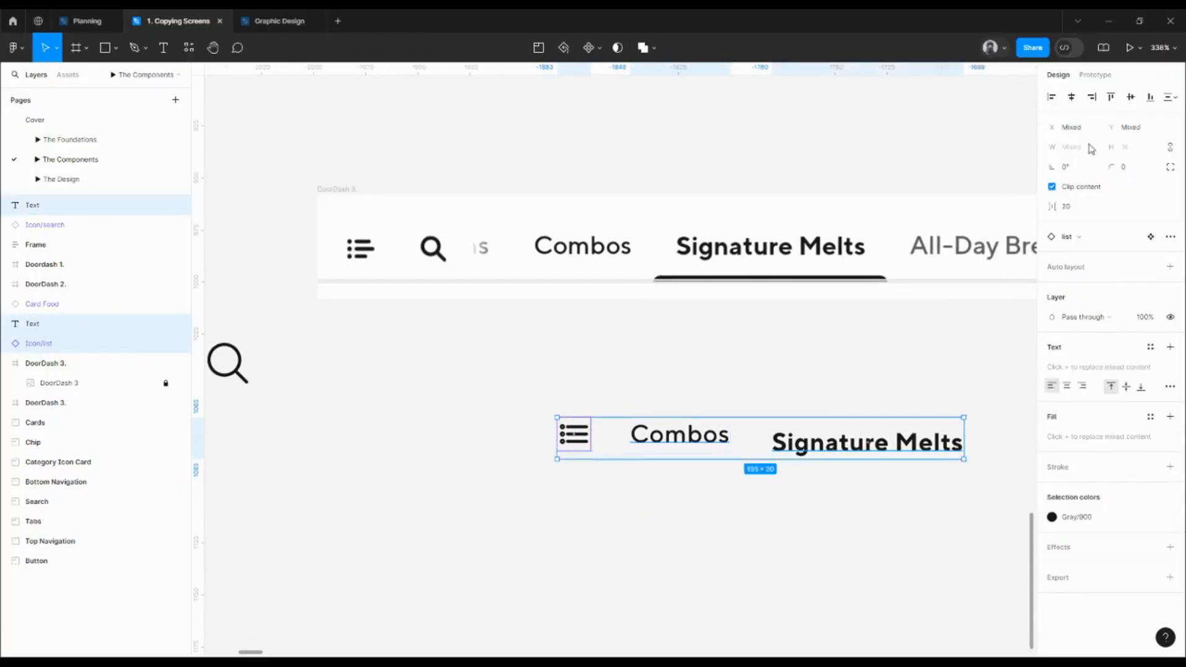
{"action": "left_click", "coordinate": [1131, 98]}
{"action": "scroll", "coordinate": [693, 350], "scroll_direction": "right", "scroll_amount": 3}
{"action": "scroll", "coordinate": [694, 350], "scroll_direction": "up", "scroll_amount": 1}
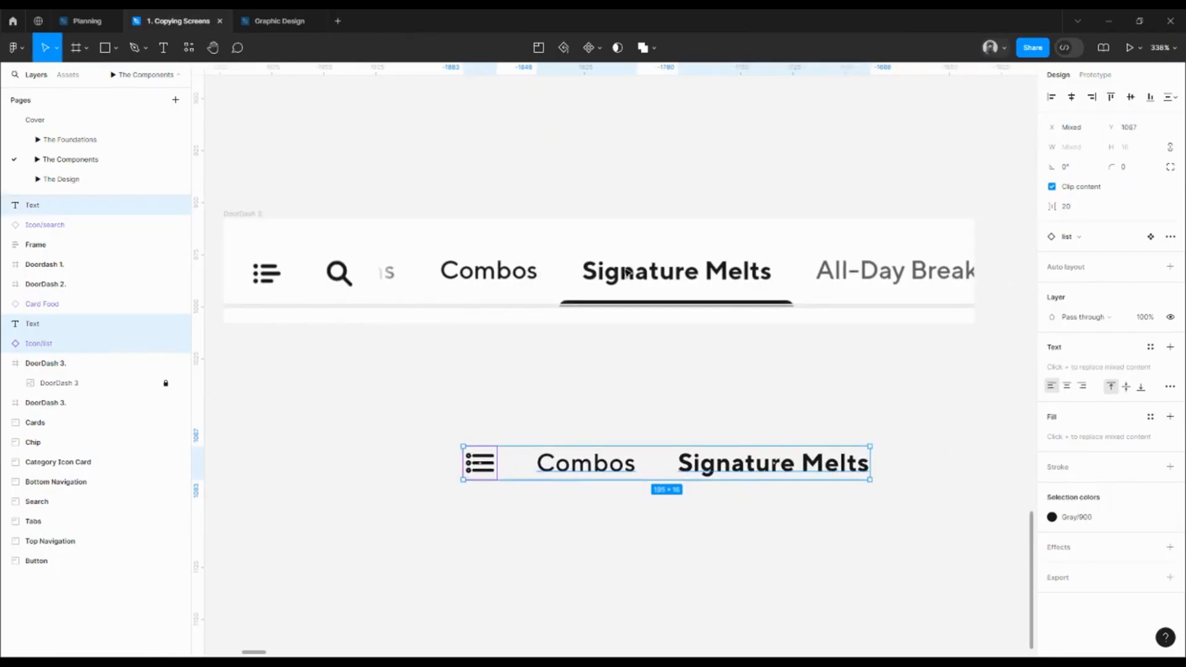
{"action": "left_click", "coordinate": [640, 390]}
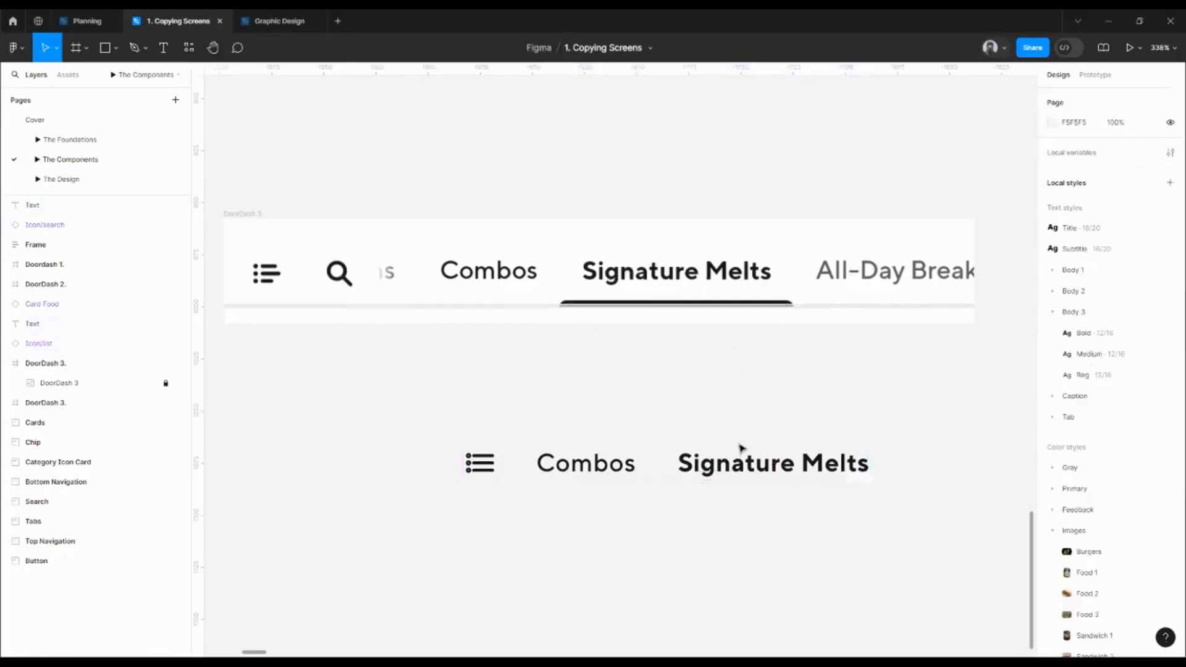
Set the Combos label's fill to the Gray/700 color style
{"action": "left_click", "coordinate": [615, 477]}
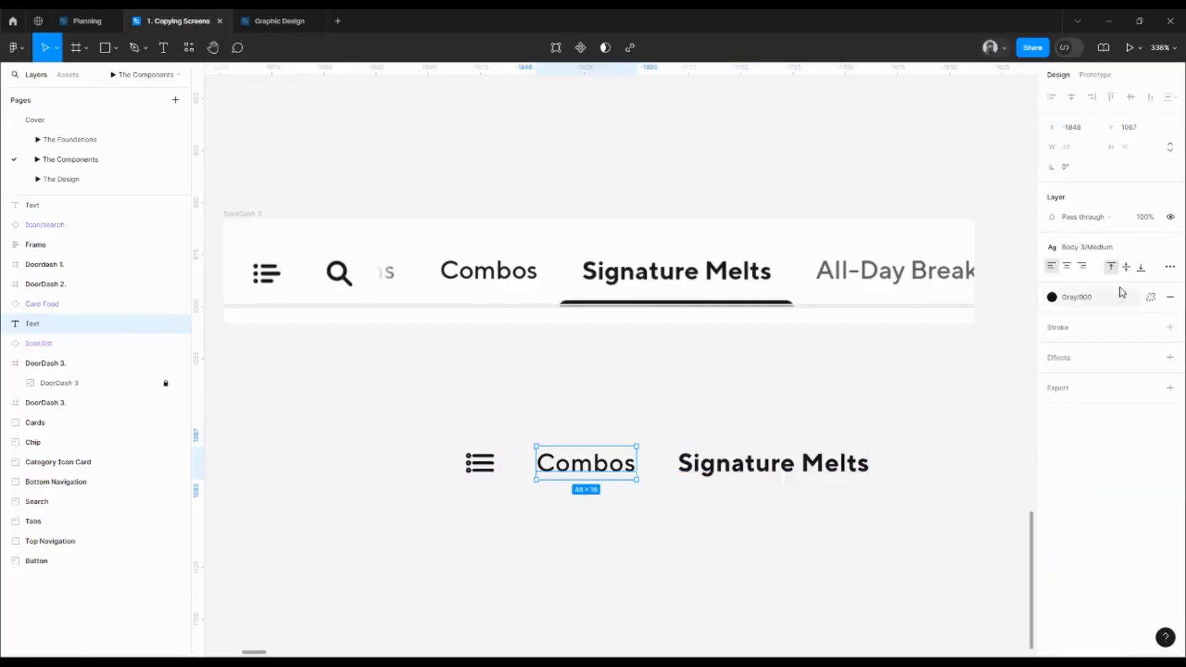
{"action": "left_click", "coordinate": [1087, 299]}
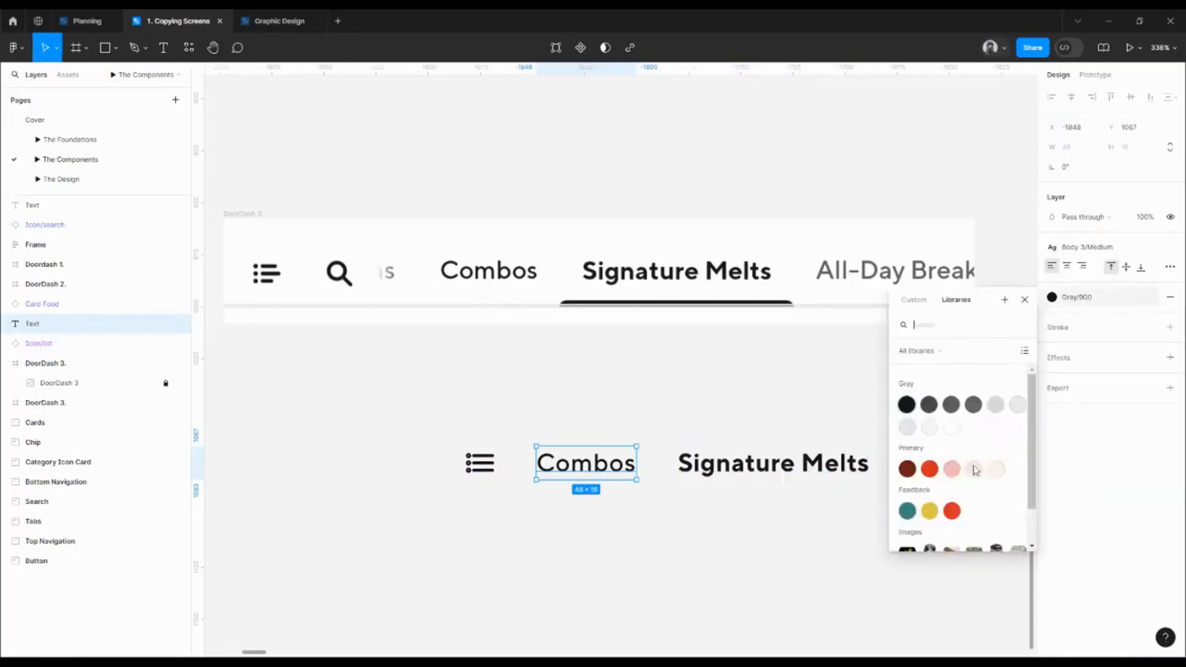
{"action": "left_click", "coordinate": [951, 404]}
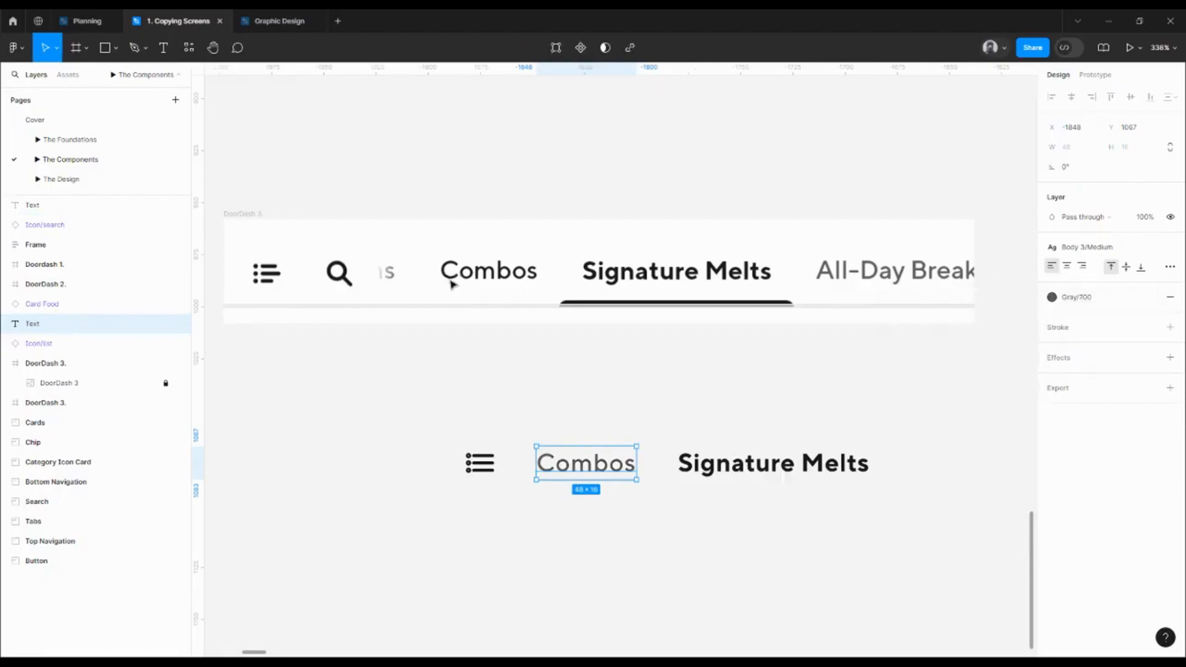
{"action": "left_click", "coordinate": [1057, 299]}
{"action": "left_click", "coordinate": [931, 405]}
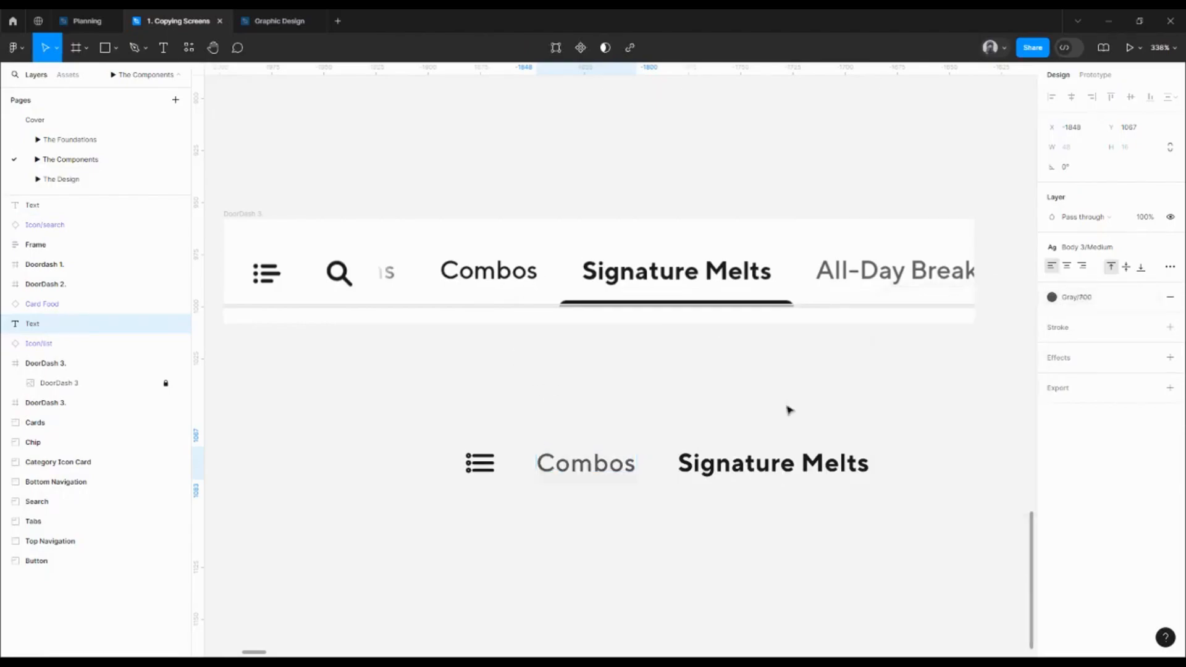
{"action": "left_click", "coordinate": [626, 426]}
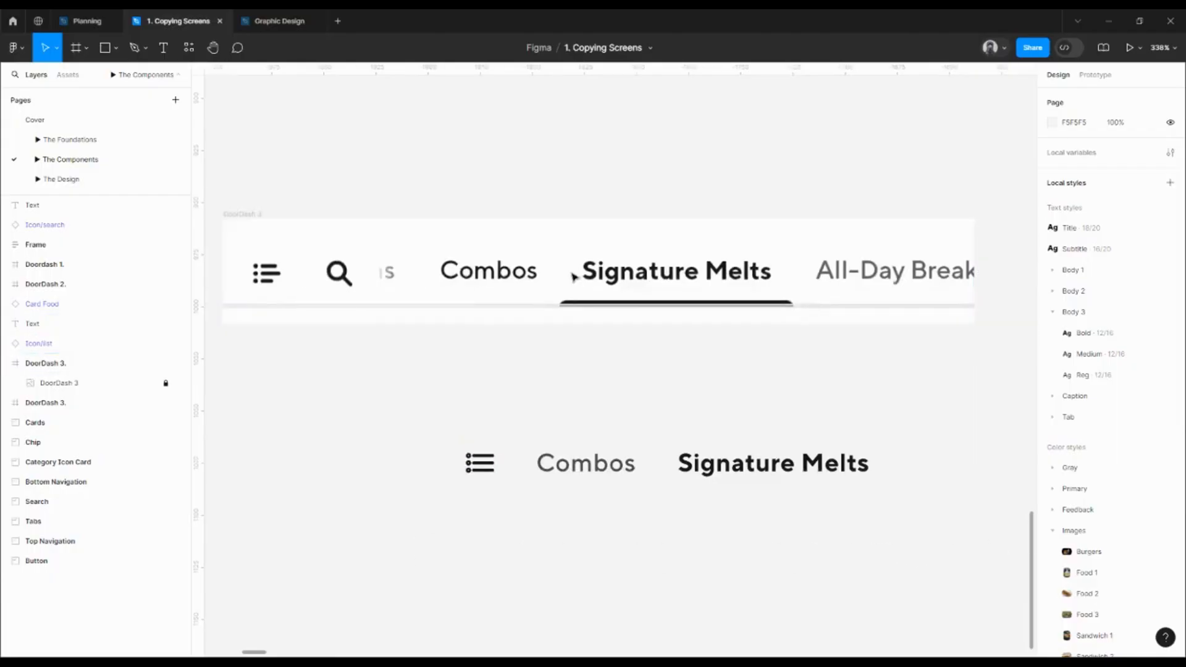
{"action": "scroll", "coordinate": [583, 265], "scroll_direction": "up", "scroll_amount": 3}
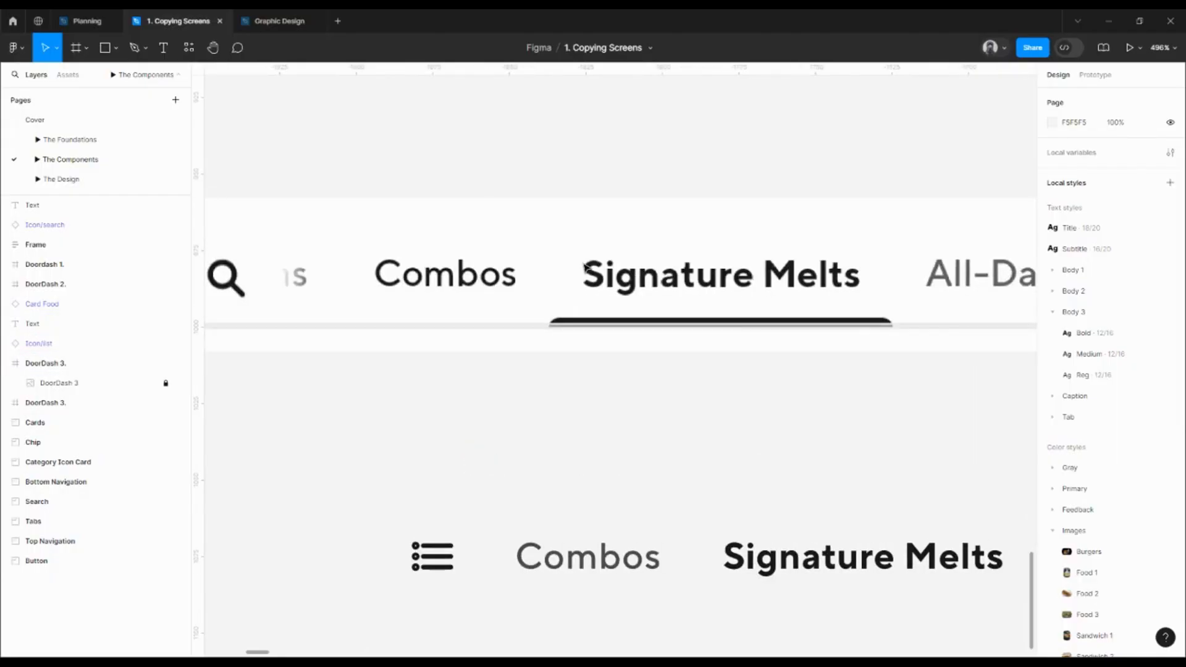
Measure the gap between the reference underline's left end and its Signature Melts label using a temporary rectangle
{"action": "key", "text": "r"}
{"action": "mouse_move", "coordinate": [564, 226]}
{"action": "left_mouse_down"}
{"action": "mouse_move", "coordinate": [571, 323]}
{"action": "mouse_move", "coordinate": [582, 314]}
{"action": "mouse_move", "coordinate": [546, 290]}
{"action": "left_mouse_up"}
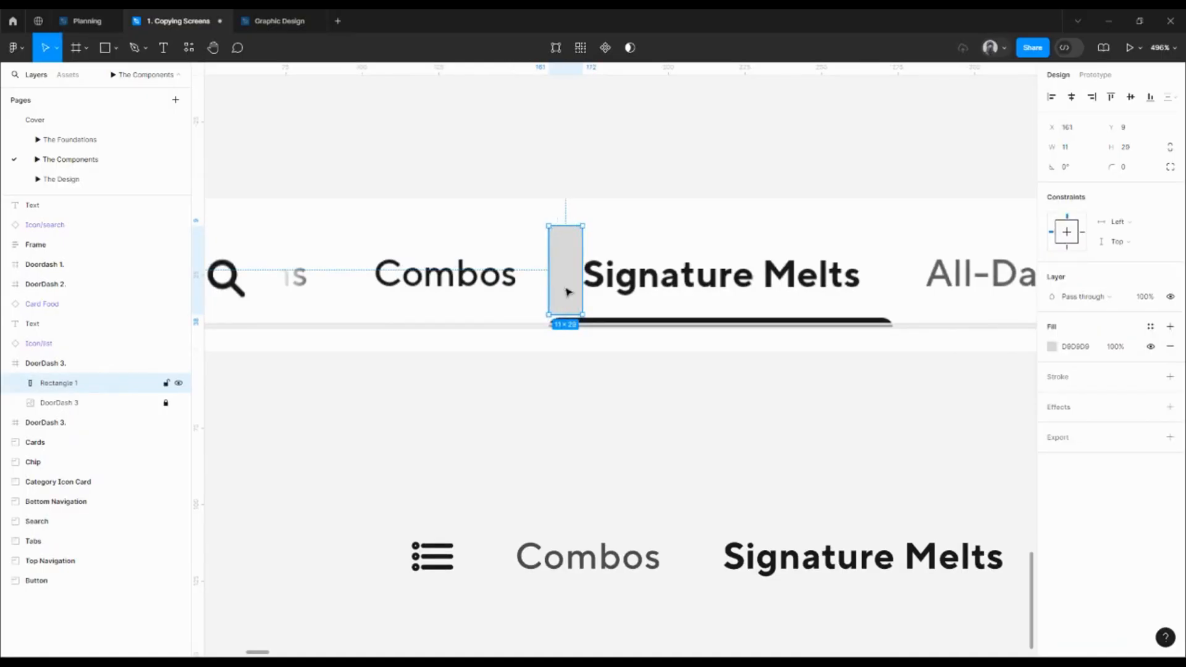
{"action": "key", "text": "Delete"}
Draw a thin rectangle about 92 × 2 as an underline beneath the loose Signature Melts label below the reference frame
{"action": "scroll", "coordinate": [633, 318], "scroll_direction": "down", "scroll_amount": 5}
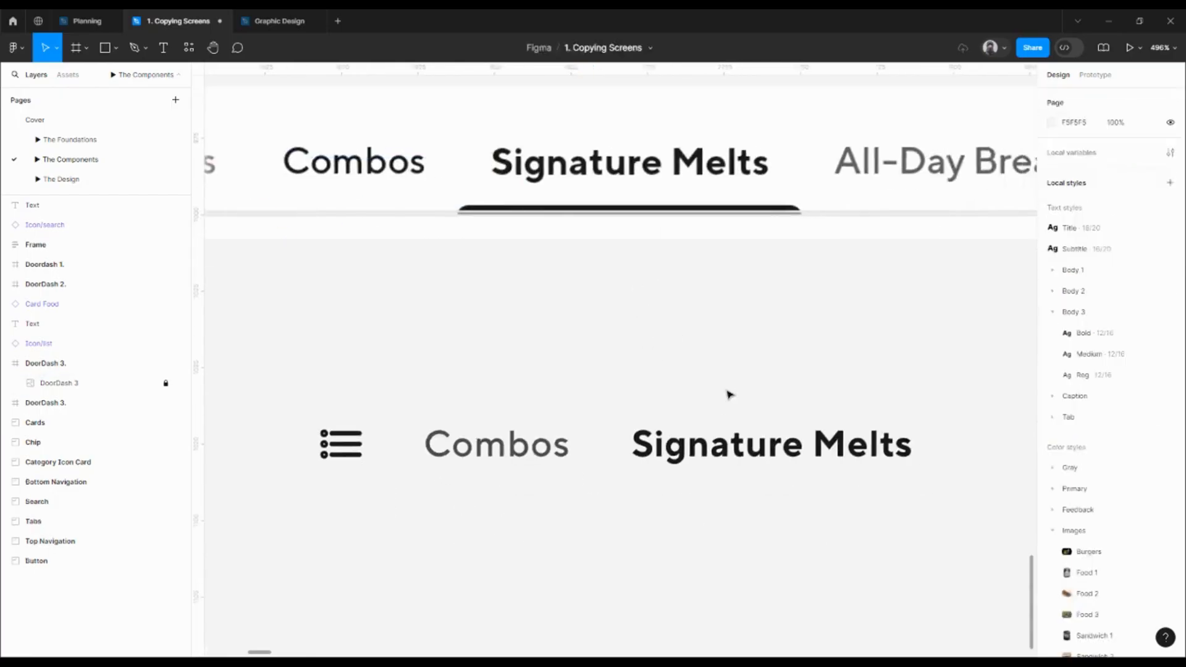
{"action": "left_click_drag", "start_coordinate": [716, 414], "coordinate": [763, 415]}
{"action": "left_click", "coordinate": [661, 416]}
{"action": "left_click", "coordinate": [778, 439]}
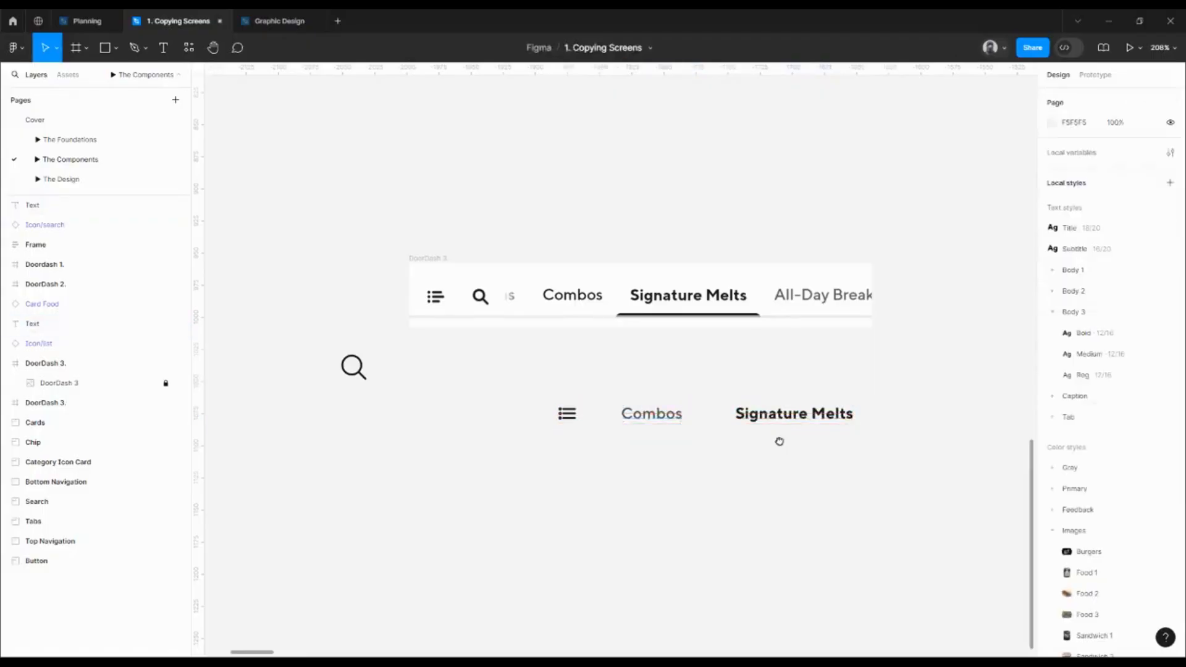
{"action": "scroll", "coordinate": [716, 443], "scroll_direction": "up", "scroll_amount": 3}
{"action": "key", "text": "r"}
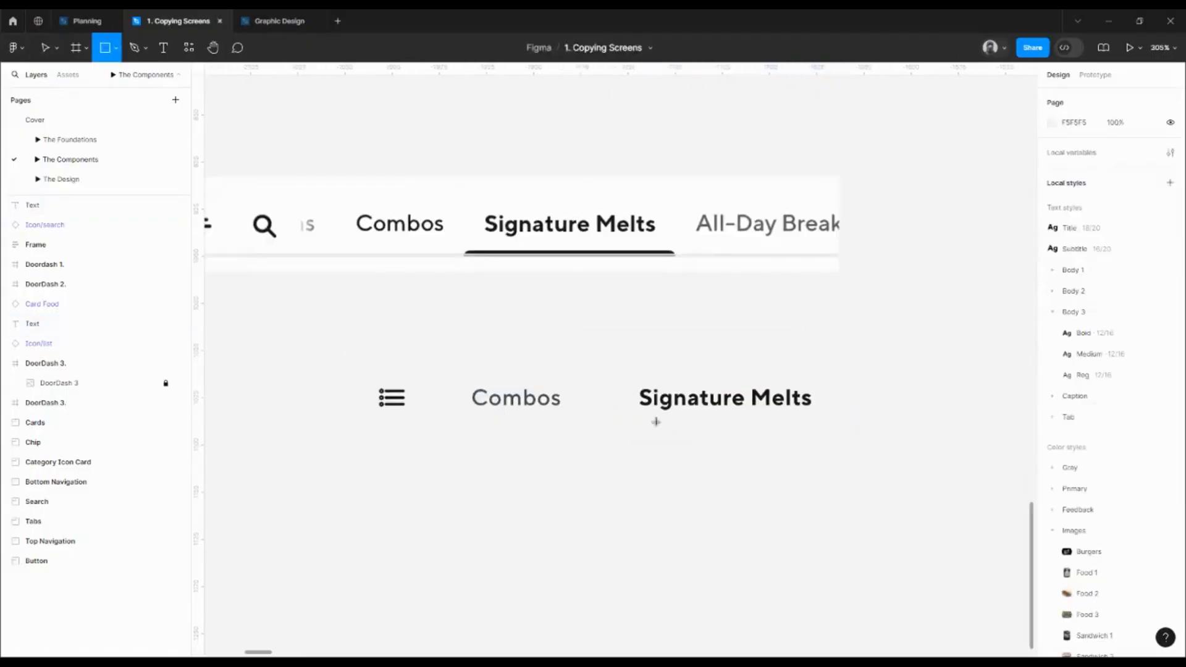
{"action": "left_click_drag", "start_coordinate": [639, 427], "coordinate": [814, 431]}
{"action": "scroll", "coordinate": [814, 431], "scroll_direction": "up", "scroll_amount": 5}
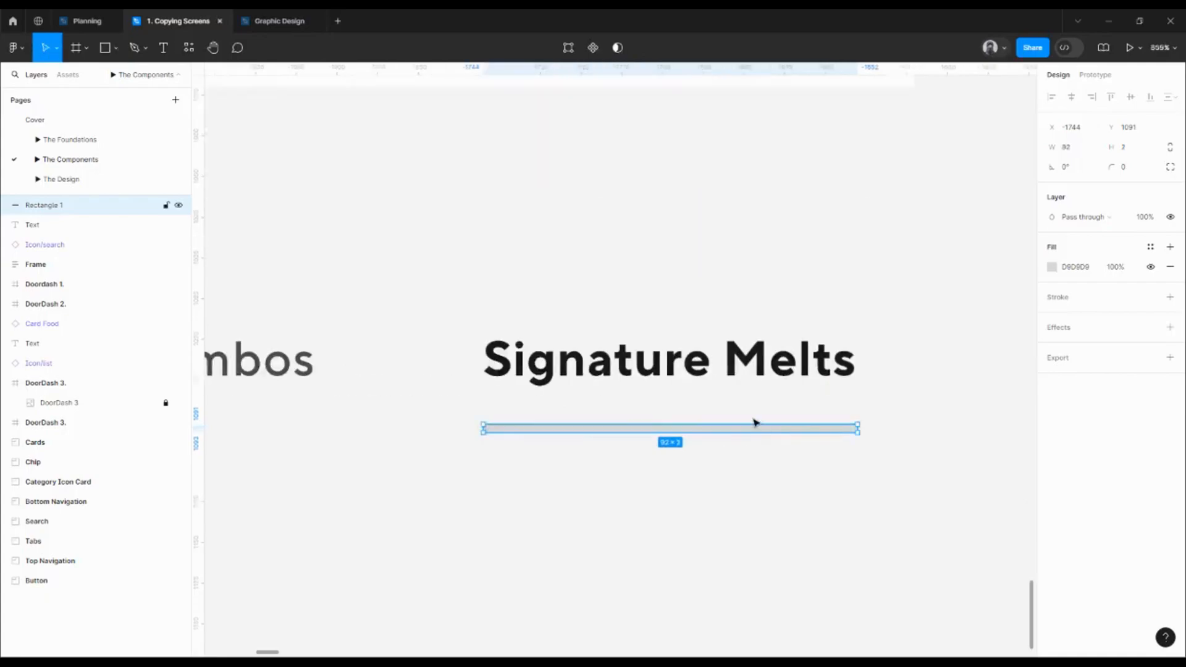
{"action": "scroll", "coordinate": [755, 421], "scroll_direction": "down", "scroll_amount": 2}
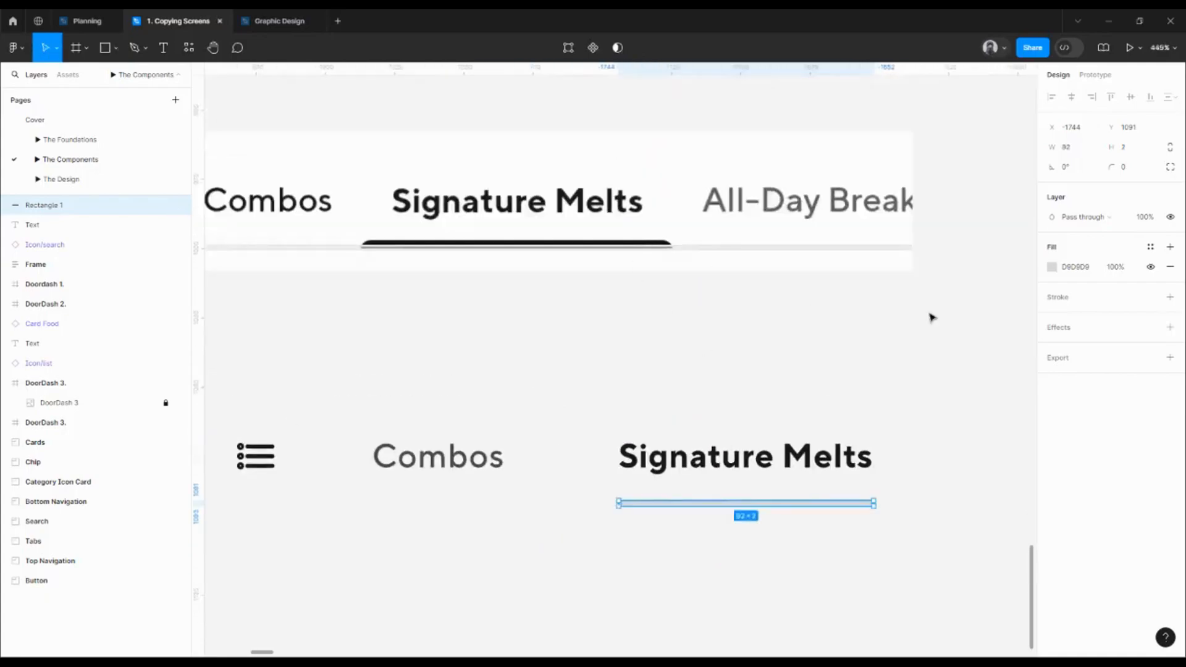
Set the underline rectangle's fill to the Gray/900 color style
{"action": "scroll", "coordinate": [696, 252], "scroll_direction": "up", "scroll_amount": 5}
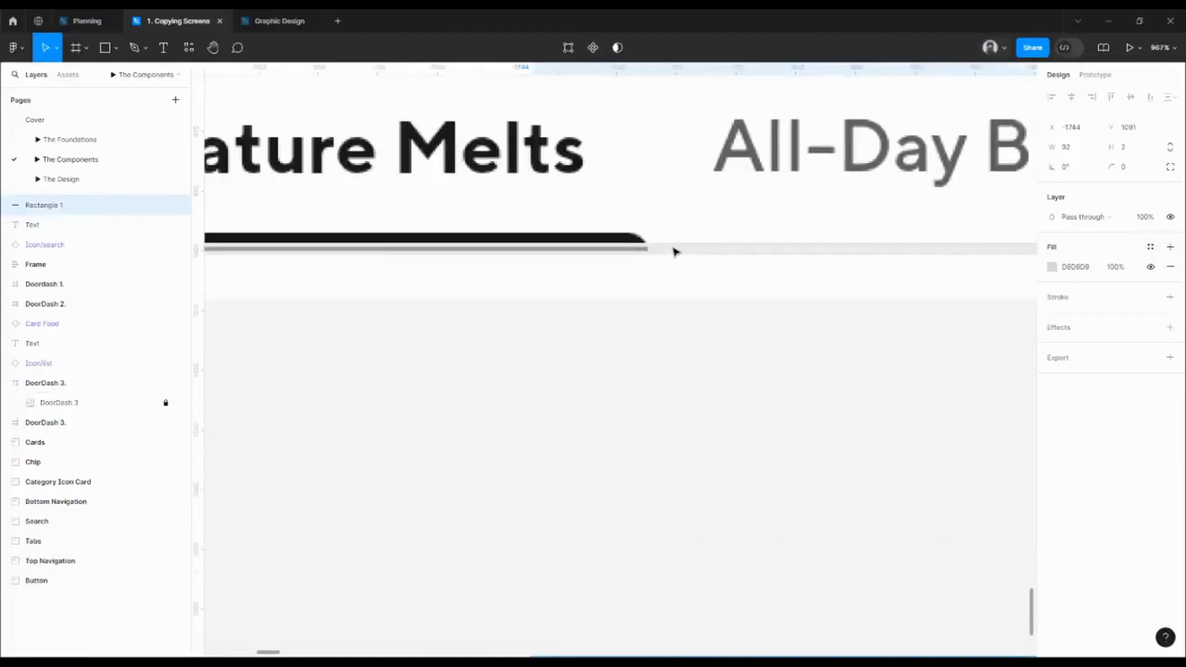
{"action": "scroll", "coordinate": [674, 251], "scroll_direction": "down", "scroll_amount": 6}
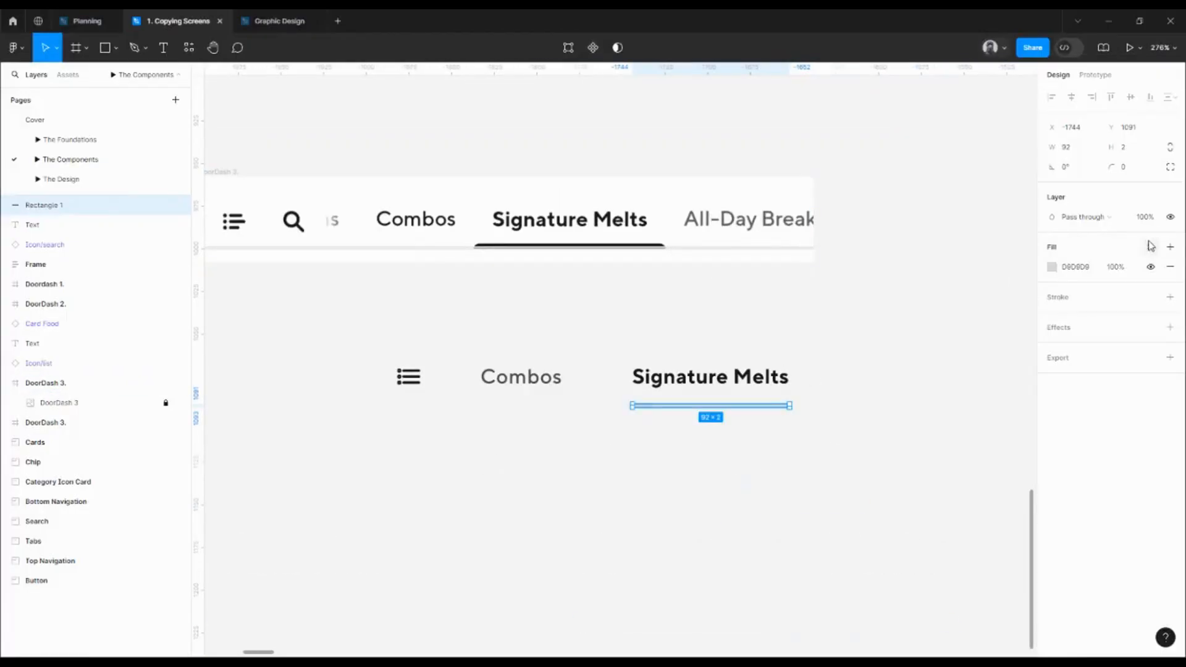
{"action": "left_click", "coordinate": [1150, 246]}
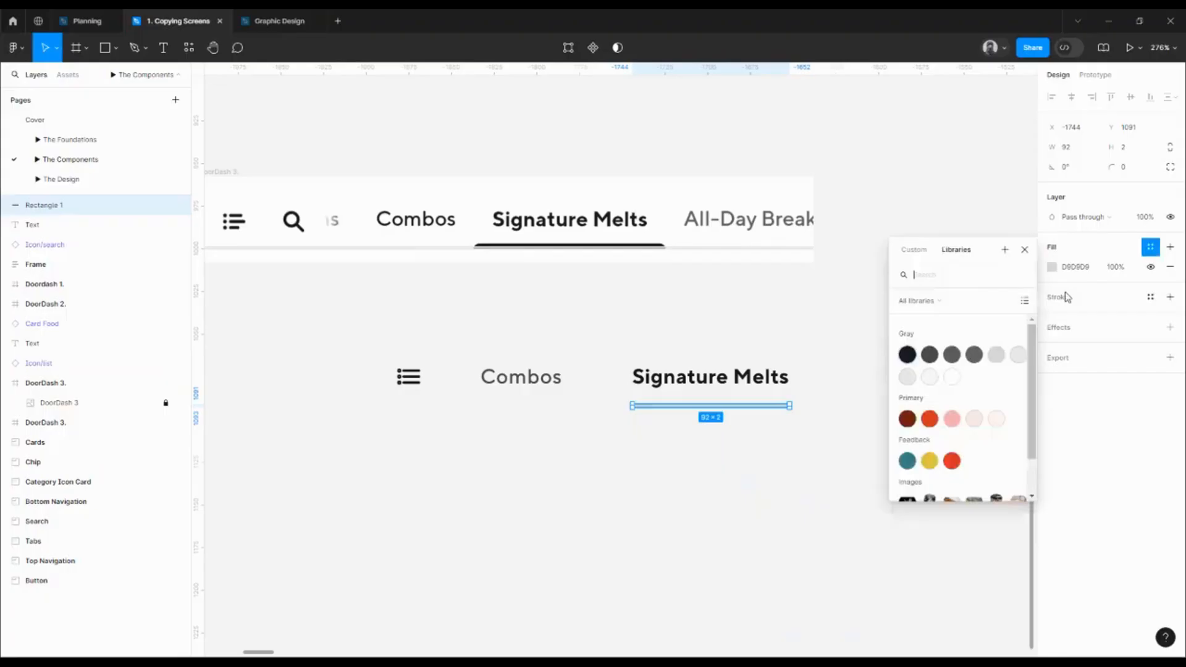
{"action": "left_click", "coordinate": [907, 356]}
{"action": "scroll", "coordinate": [730, 403], "scroll_direction": "up", "scroll_amount": 3}
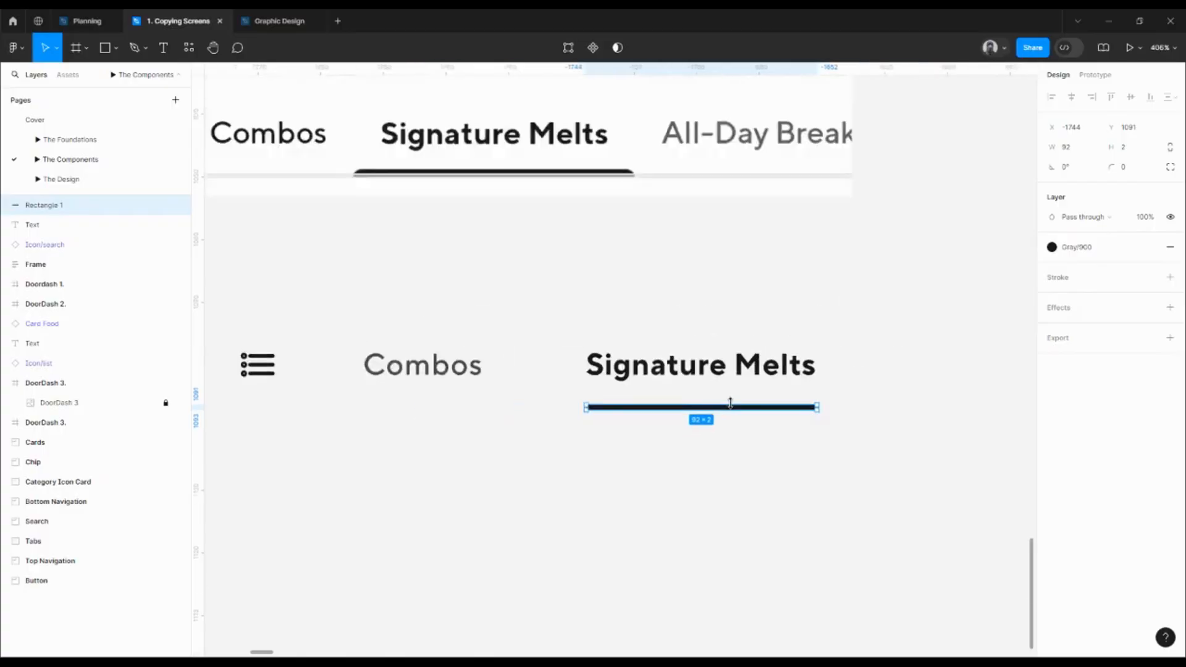
Move the underline up closer to the Signature Melts label, keeping it centered on the text
{"action": "left_click", "coordinate": [726, 465]}
{"action": "left_click", "coordinate": [714, 407]}
{"action": "left_click_drag", "start_coordinate": [714, 409], "coordinate": [712, 402]}
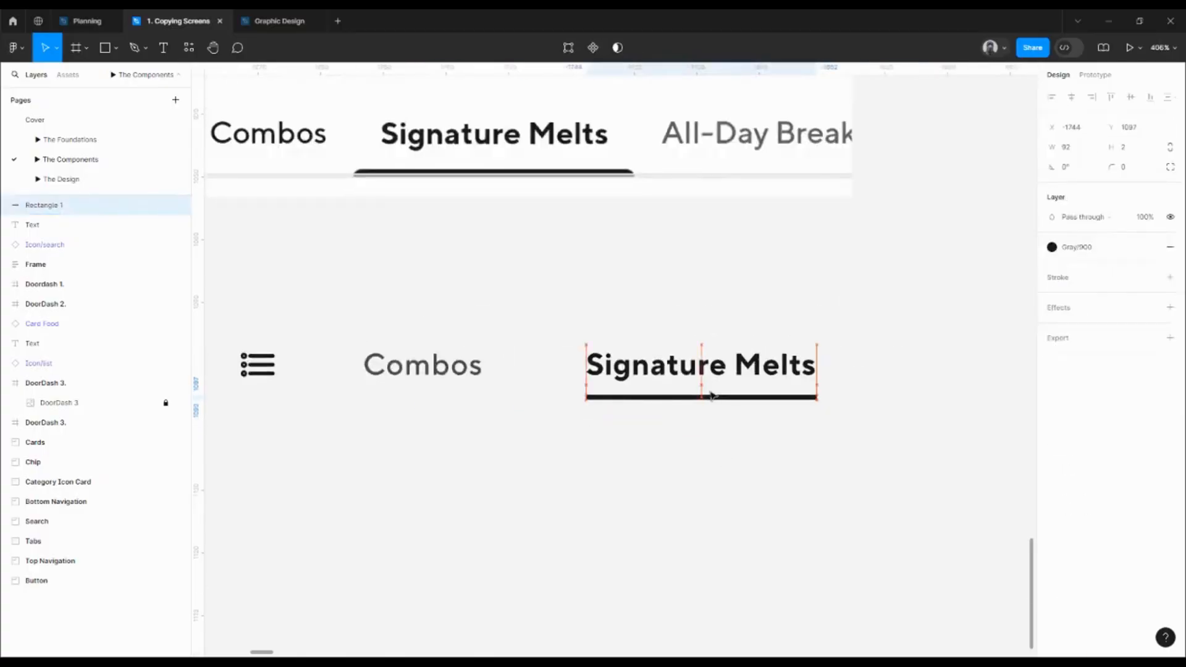
{"action": "key", "text": "alt"}
Place the Signature Melts label and its underline together over the matching tab in the reference frame
{"action": "left_click", "coordinate": [727, 370], "text": "shift"}
{"action": "mouse_move", "coordinate": [697, 373]}
{"action": "left_mouse_down"}
{"action": "mouse_move", "coordinate": [804, 475]}
{"action": "mouse_move", "coordinate": [686, 383]}
{"action": "mouse_move", "coordinate": [580, 245]}
{"action": "mouse_move", "coordinate": [559, 237]}
{"action": "mouse_move", "coordinate": [569, 241]}
{"action": "left_mouse_up"}
{"action": "scroll", "coordinate": [571, 254], "scroll_direction": "up", "scroll_amount": 5}
{"action": "left_click", "coordinate": [543, 307]}
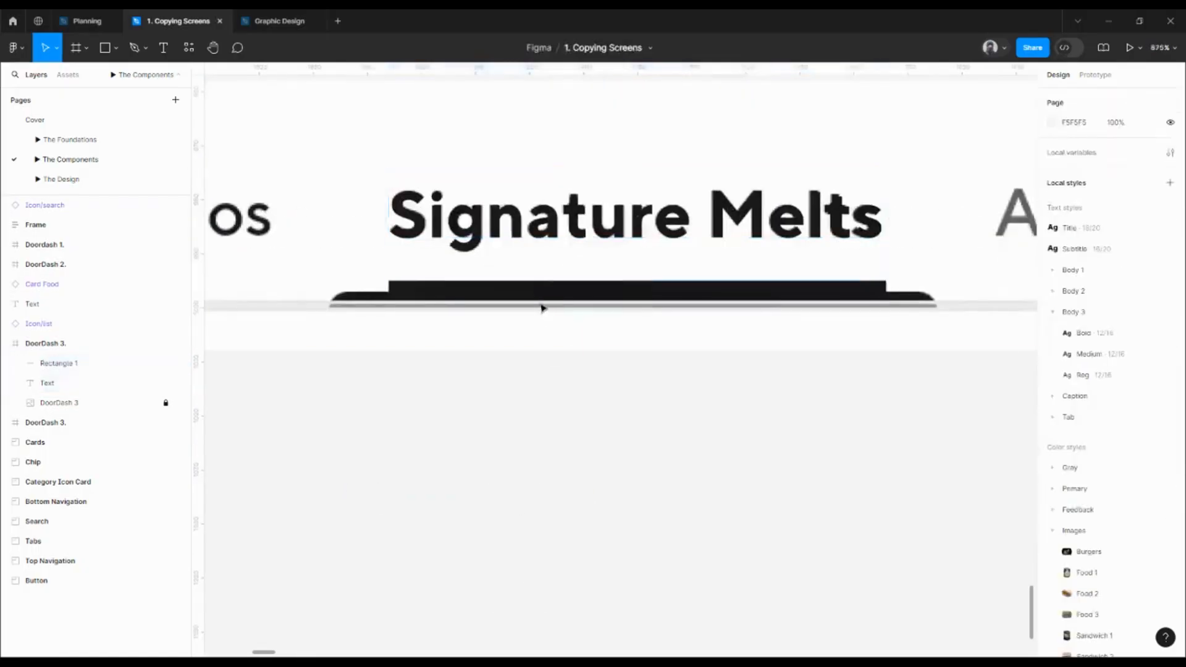
Lower the underline onto the reference underline at Y 39 and shift it left to X 160
{"action": "left_click", "coordinate": [544, 290]}
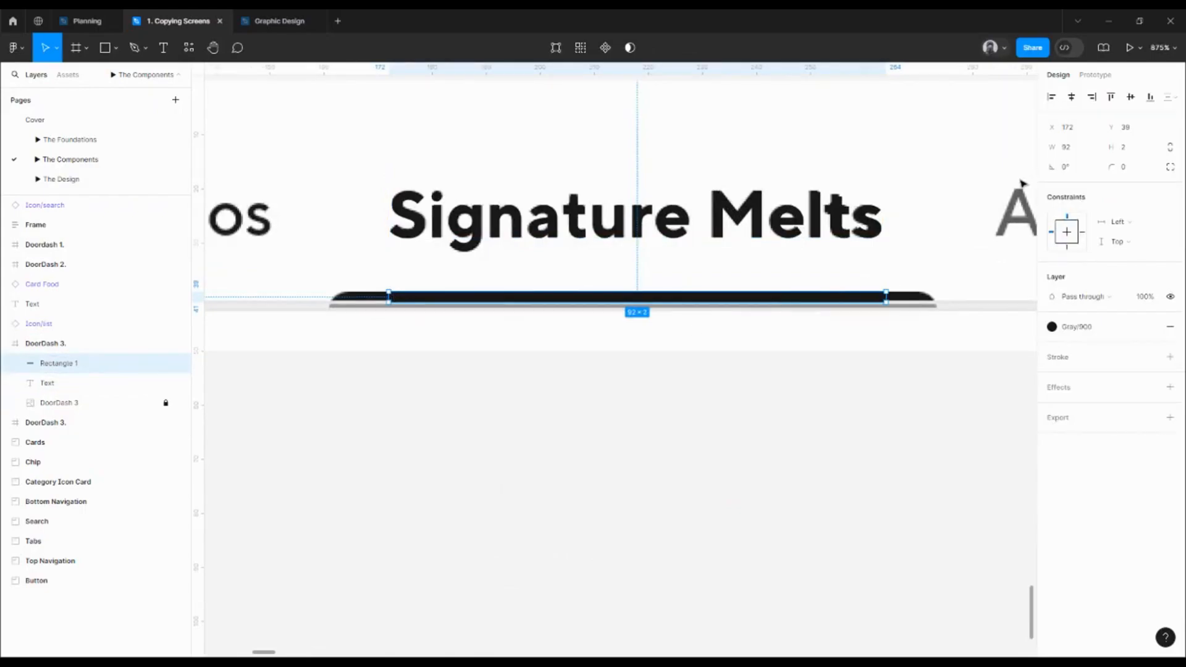
{"action": "key", "text": "shift+Left"}
{"action": "key", "text": "Left"}
{"action": "key", "text": "Left"}
{"action": "key", "text": "Left"}
{"action": "key", "text": "Left"}
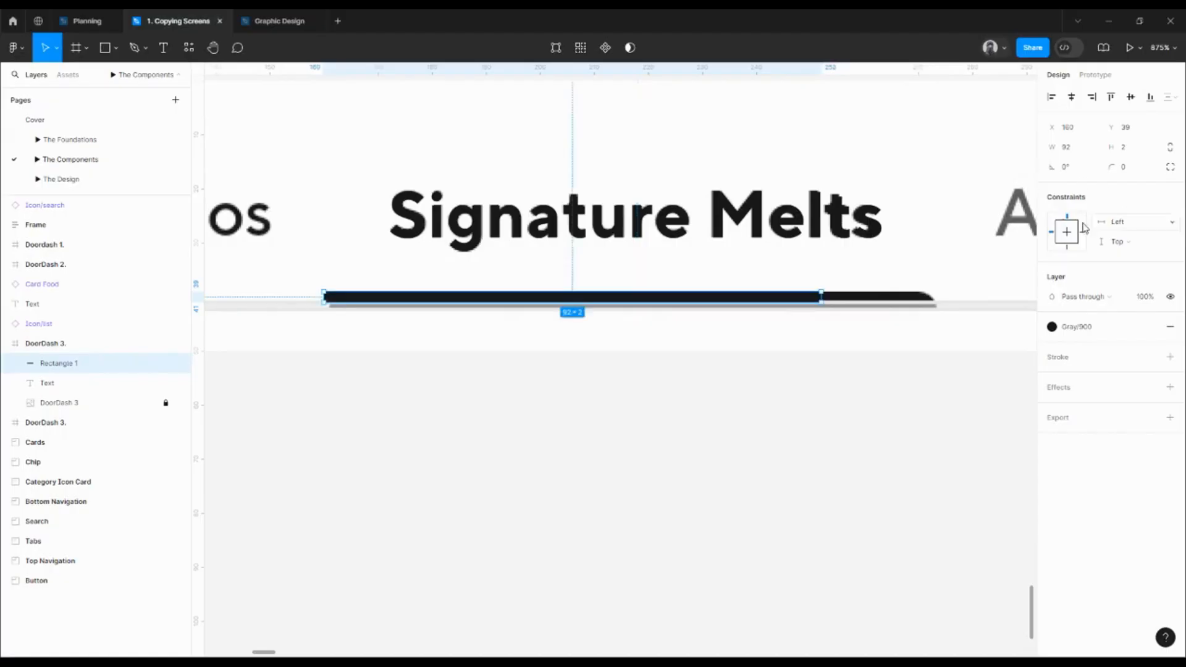
Widen the underline past the label's right edge to a width of 115
{"action": "left_click_drag", "start_coordinate": [824, 297], "coordinate": [886, 300]}
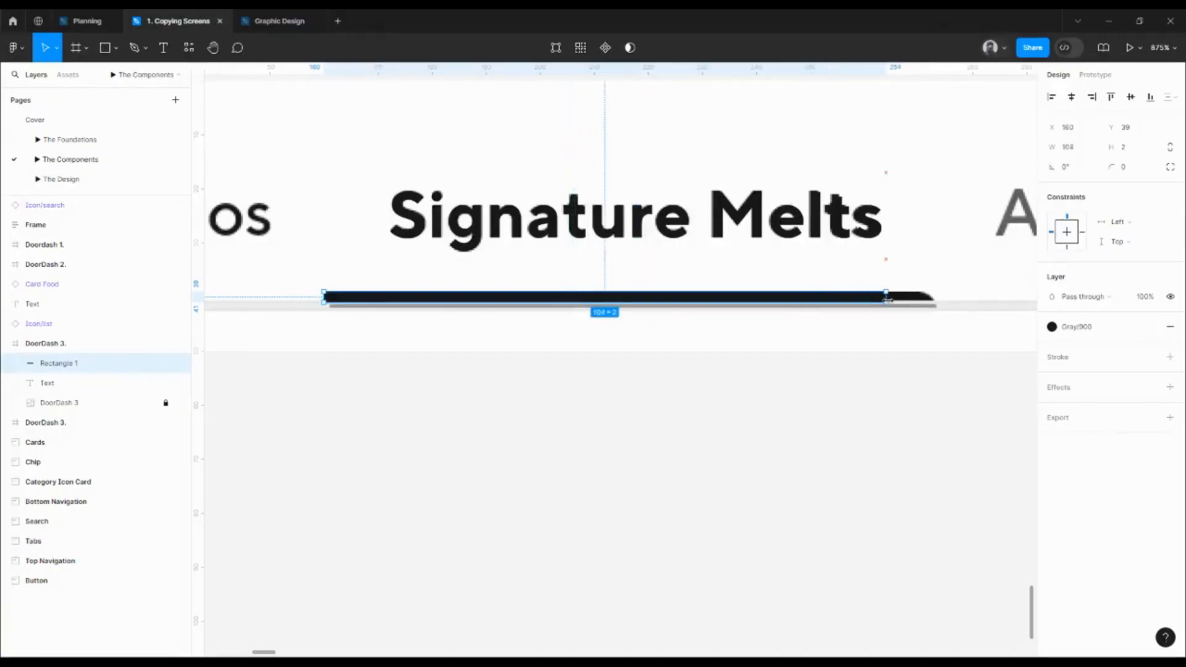
{"action": "left_click", "coordinate": [1071, 149]}
{"action": "left_click", "coordinate": [1078, 150]}
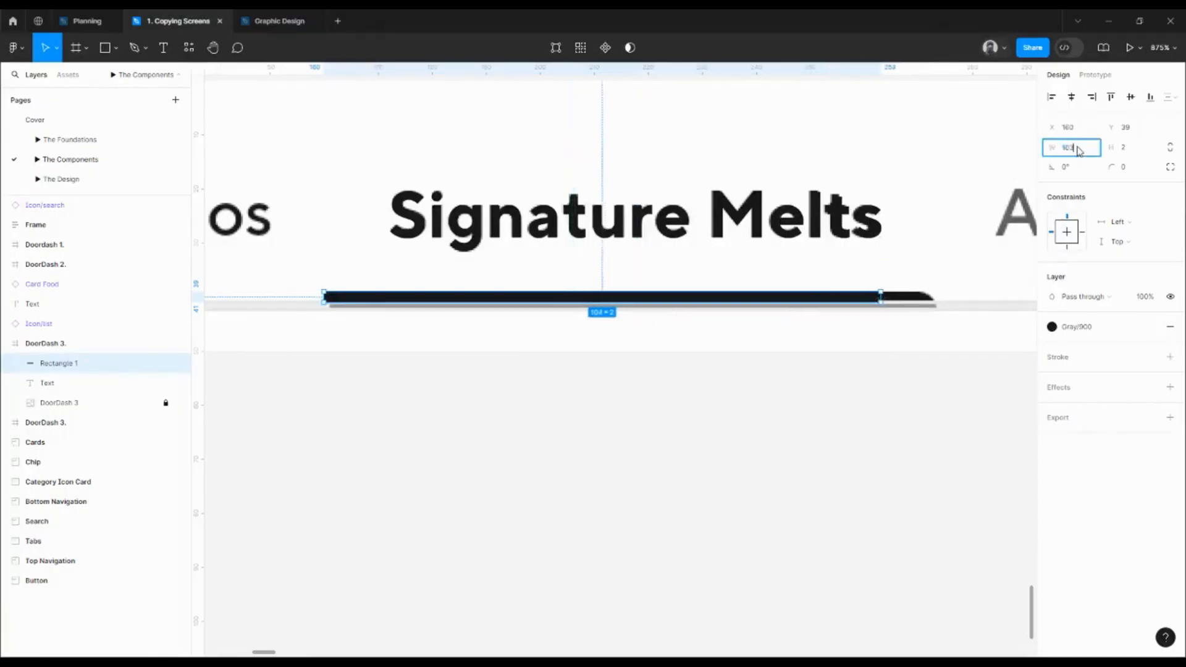
{"action": "type", "text": "+12"}
{"action": "key", "text": "Return"}
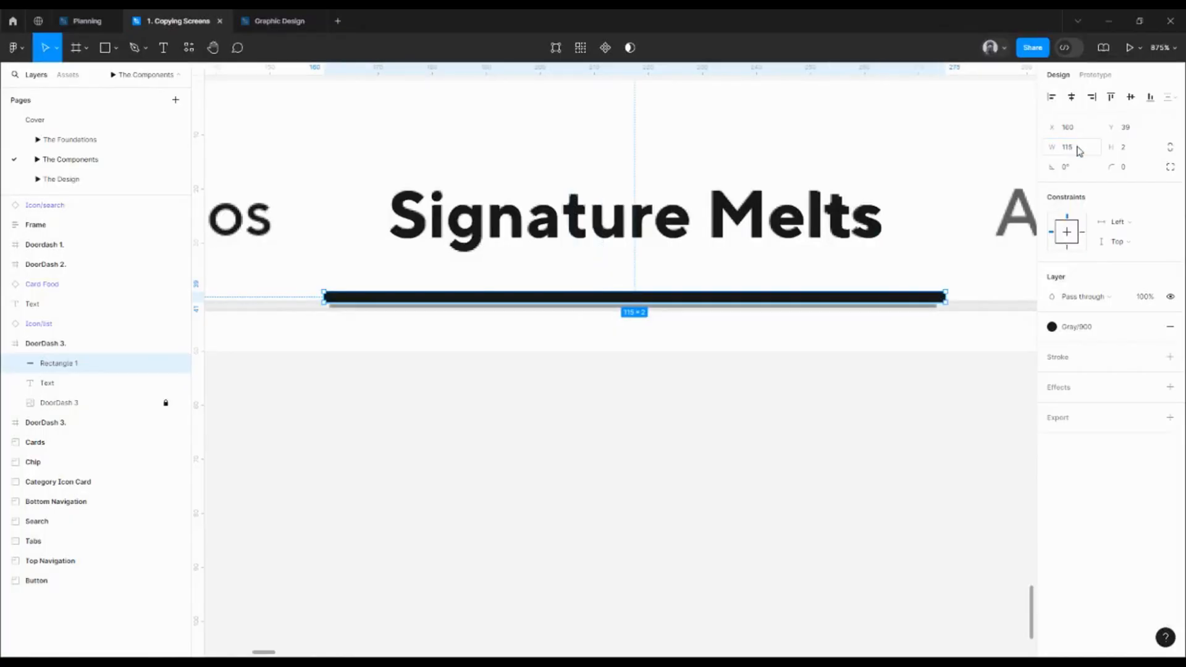
Check the label's side distances to the underline's ends and set the underline's width to 116
{"action": "key", "text": "alt"}
{"action": "left_click", "coordinate": [883, 241]}
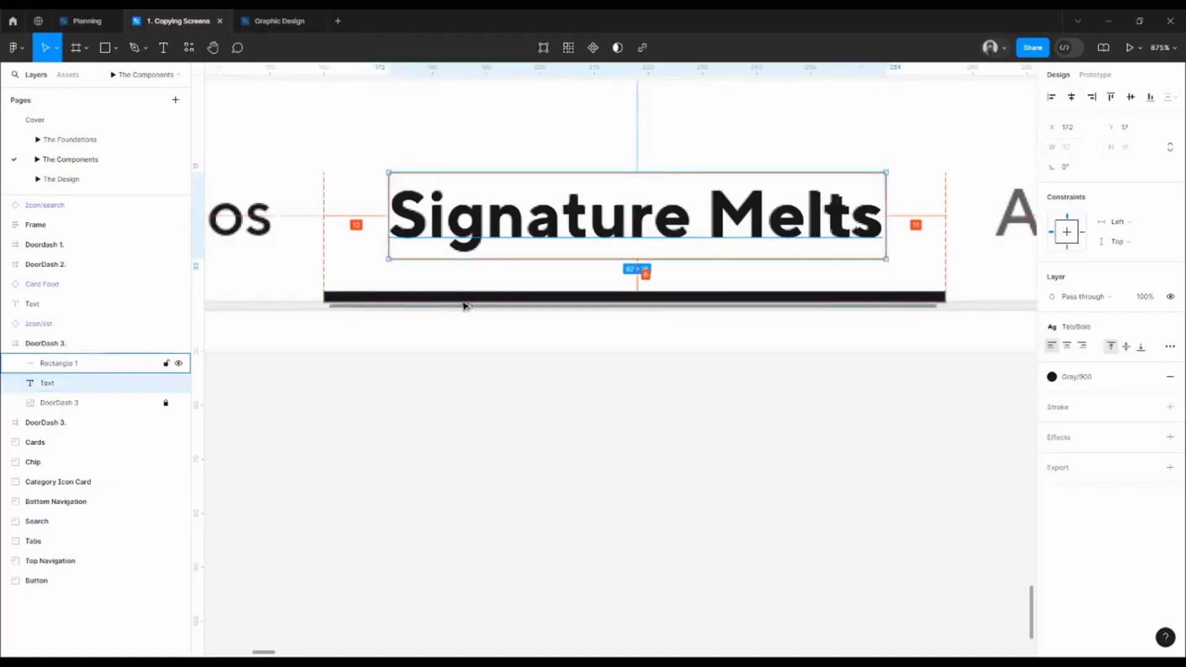
{"action": "left_click", "coordinate": [868, 299]}
{"action": "left_click", "coordinate": [1072, 150]}
{"action": "left_click", "coordinate": [1076, 152]}
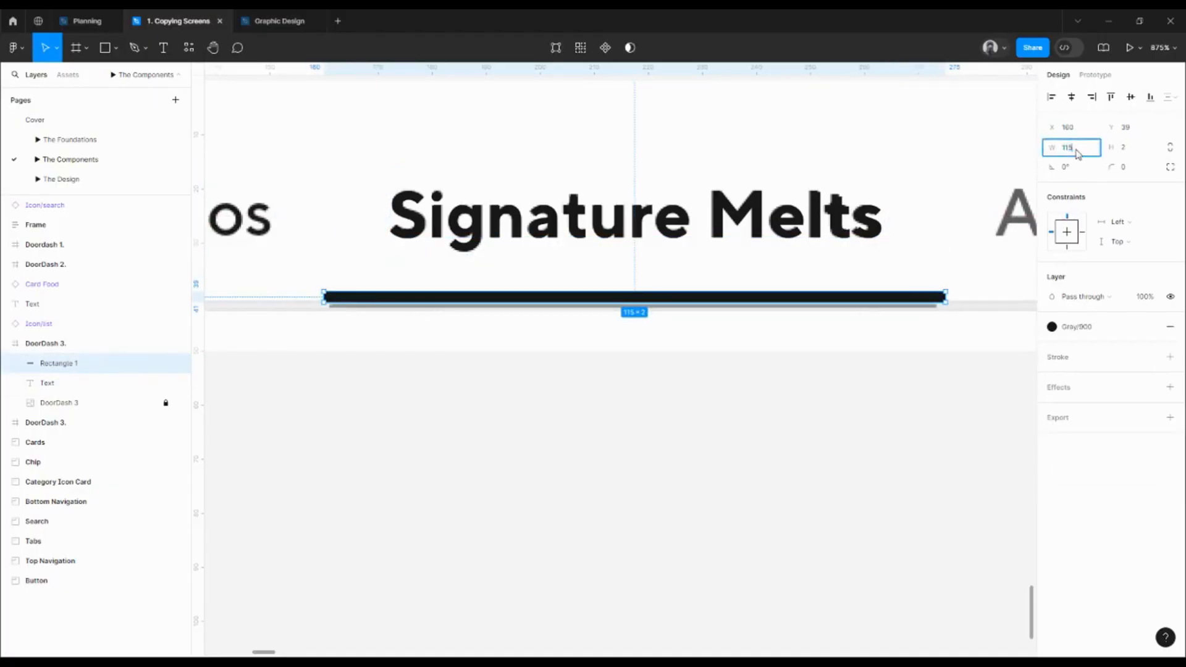
{"action": "key", "text": "BackSpace"}
{"action": "type", "text": "6"}
{"action": "key", "text": "Return"}
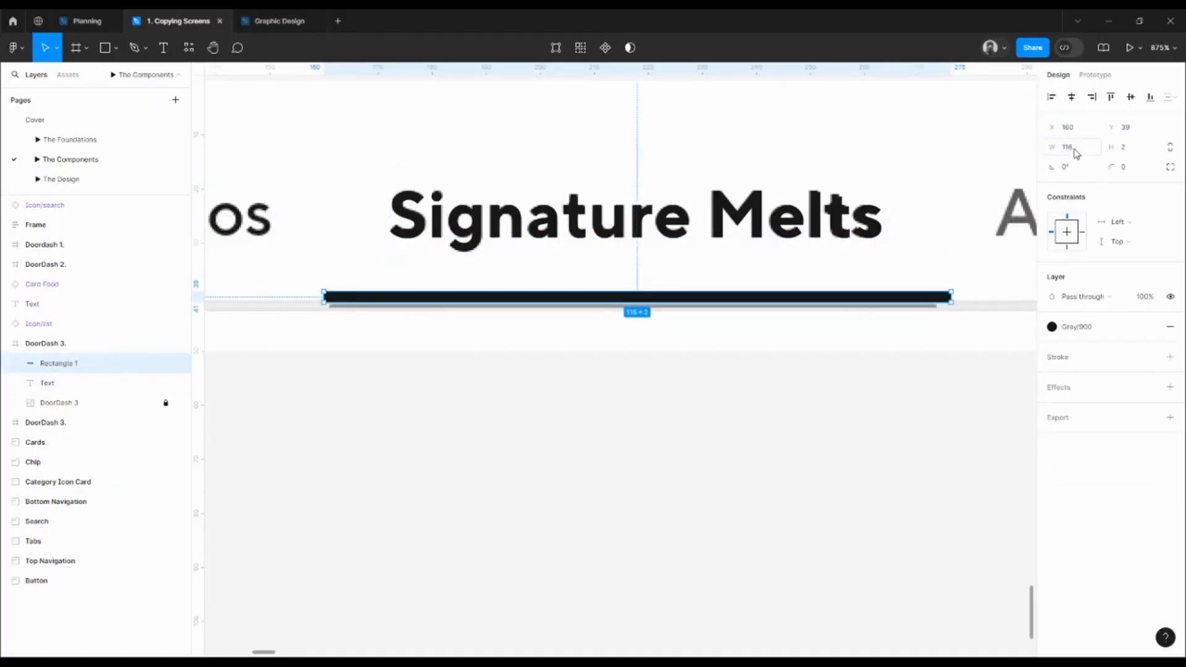
{"action": "left_click", "coordinate": [941, 356]}
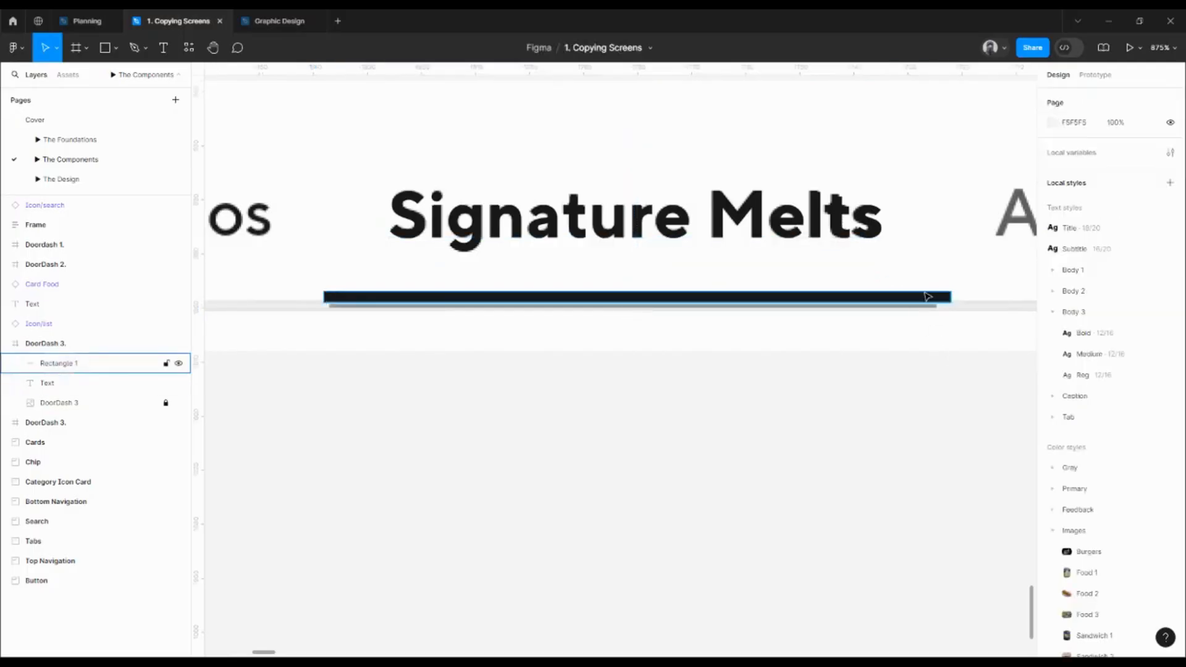
Round only the underline's top-left and top-right corners with a radius of 12
{"action": "left_click_drag", "start_coordinate": [928, 297], "coordinate": [923, 273]}
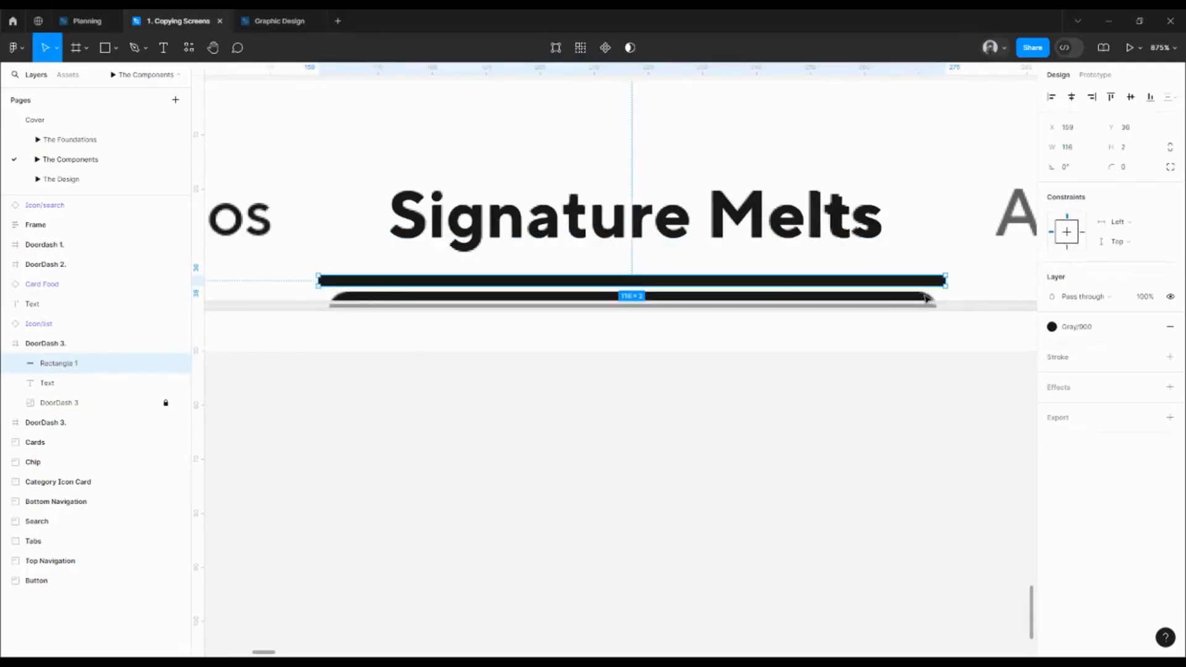
{"action": "key", "text": "ctrl+z"}
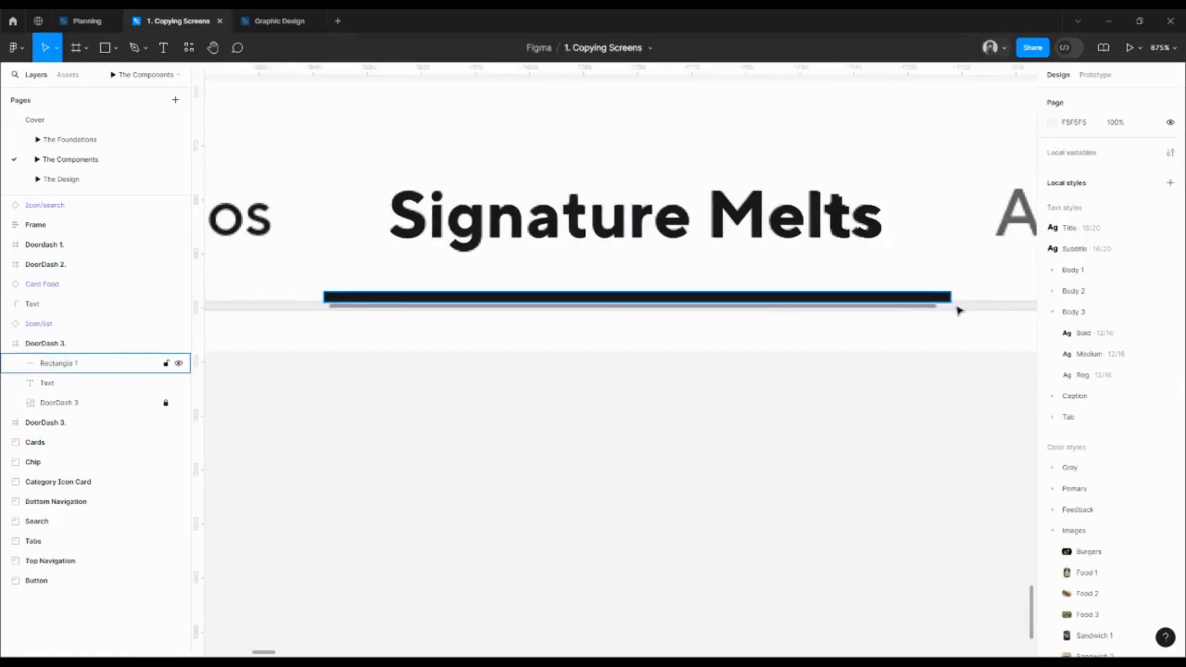
{"action": "left_click", "coordinate": [874, 299]}
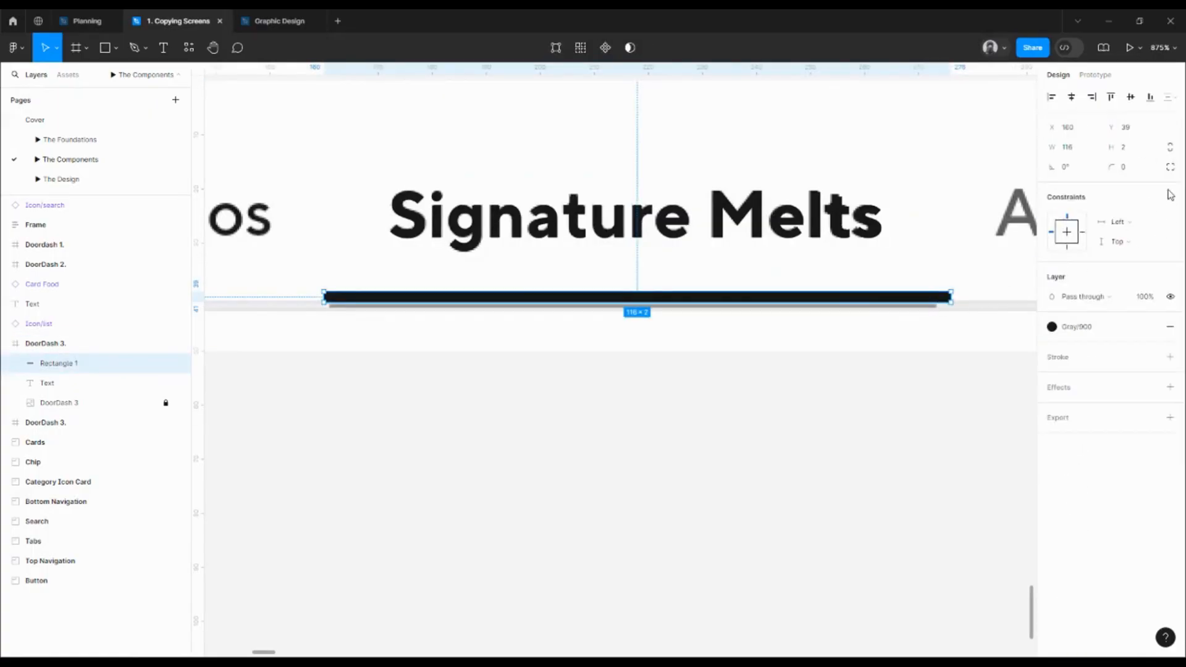
{"action": "left_click", "coordinate": [1169, 167]}
{"action": "left_click", "coordinate": [992, 199]}
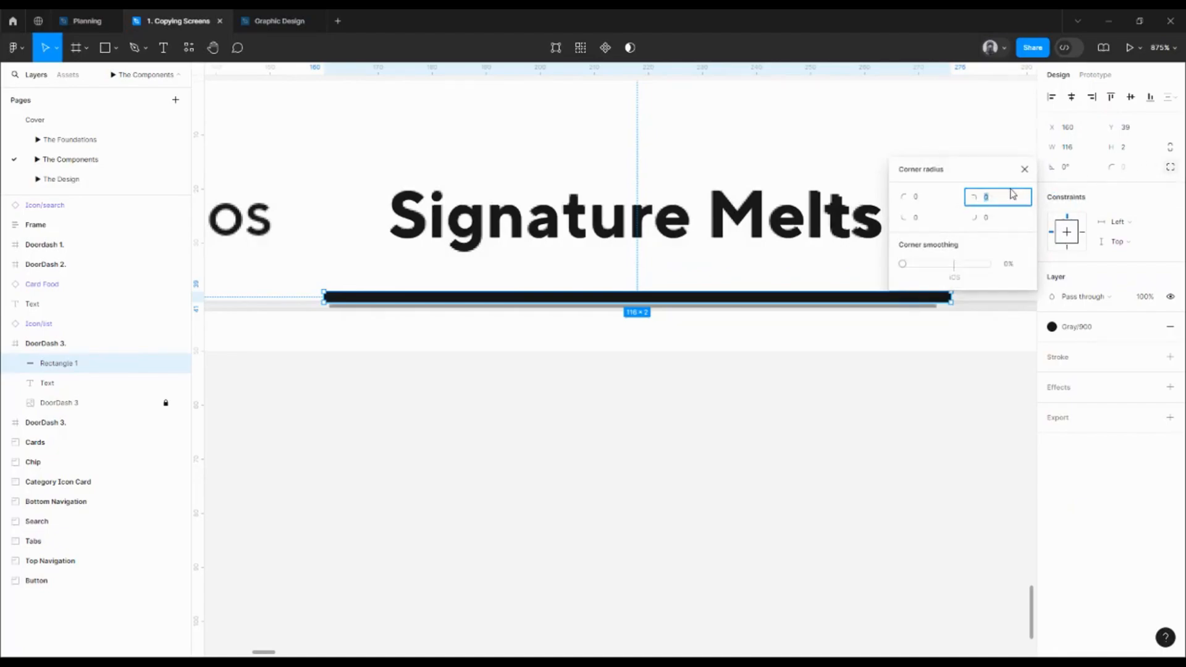
{"action": "type", "text": "12"}
{"action": "left_click", "coordinate": [927, 196]}
{"action": "type", "text": "12"}
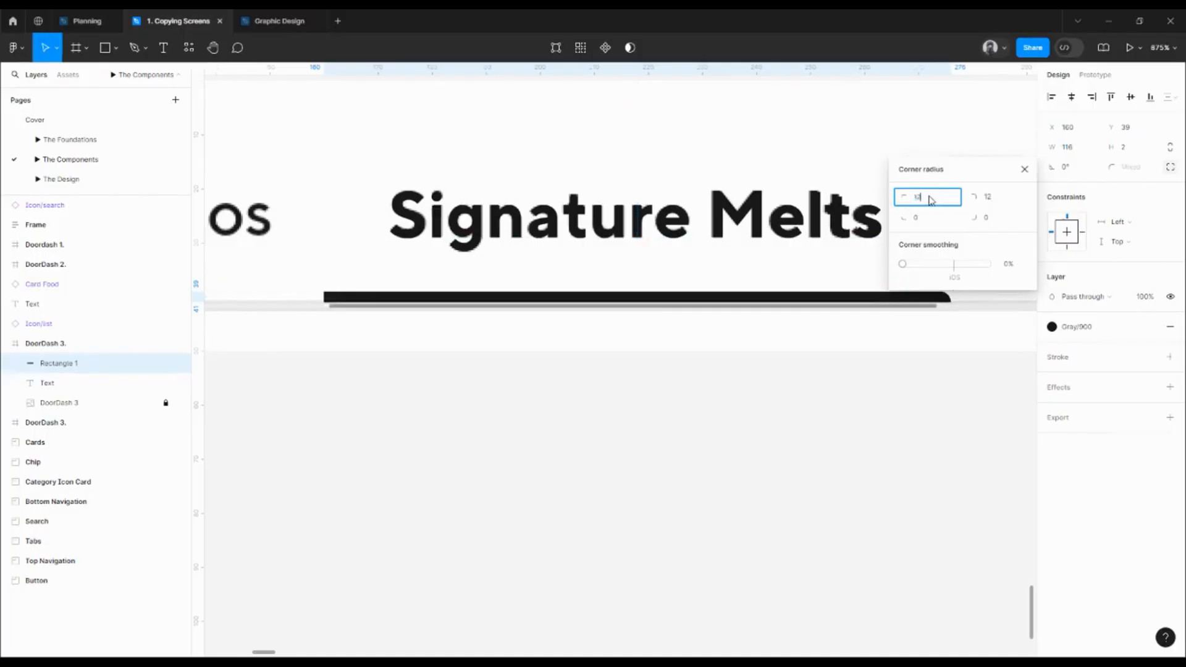
{"action": "key", "text": "Return"}
{"action": "left_click", "coordinate": [773, 360]}
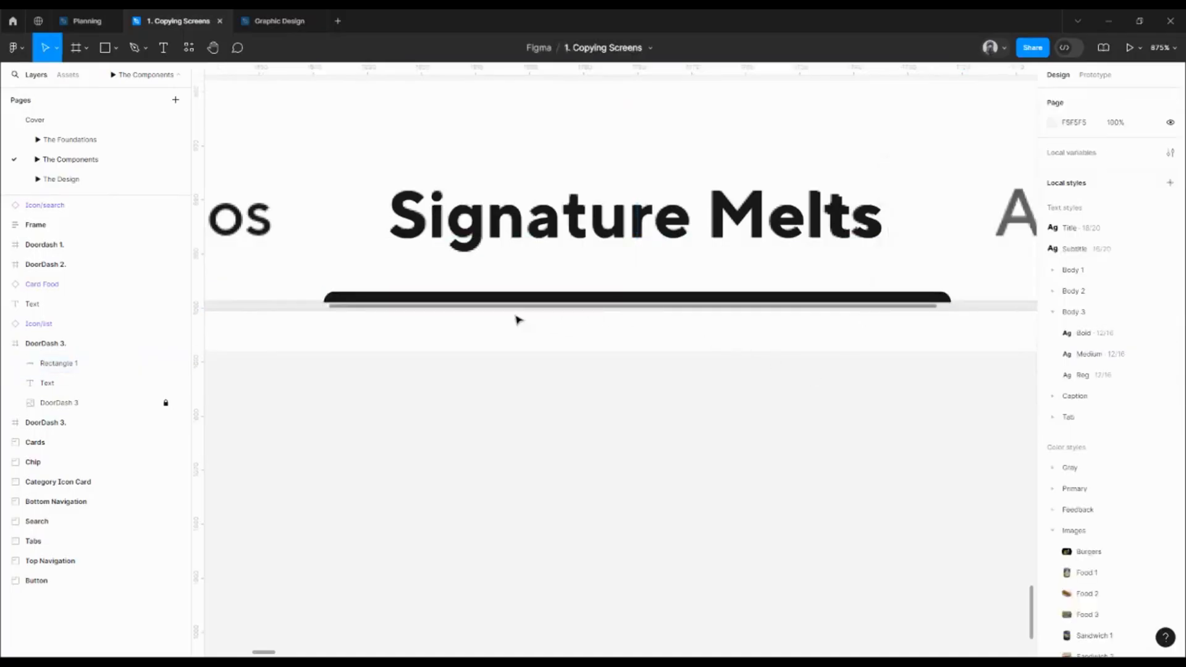
Wrap the Signature Melts label and its underline in a vertical auto layout frame
{"action": "mouse_move", "coordinate": [511, 299]}
{"action": "left_mouse_down"}
{"action": "mouse_move", "coordinate": [511, 284]}
{"action": "mouse_move", "coordinate": [569, 351]}
{"action": "mouse_move", "coordinate": [577, 409]}
{"action": "left_mouse_up"}
{"action": "key", "text": "ctrl+z"}
{"action": "left_click", "coordinate": [543, 352]}
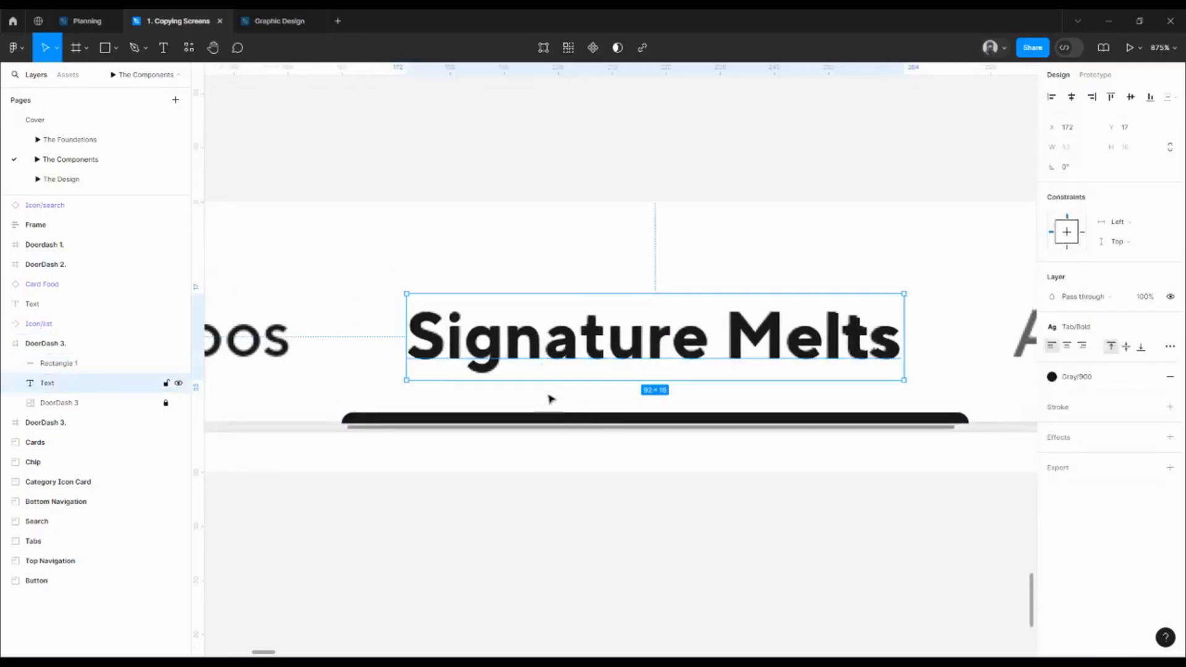
{"action": "left_click", "coordinate": [547, 418], "text": "shift"}
{"action": "key", "text": "shift+a"}
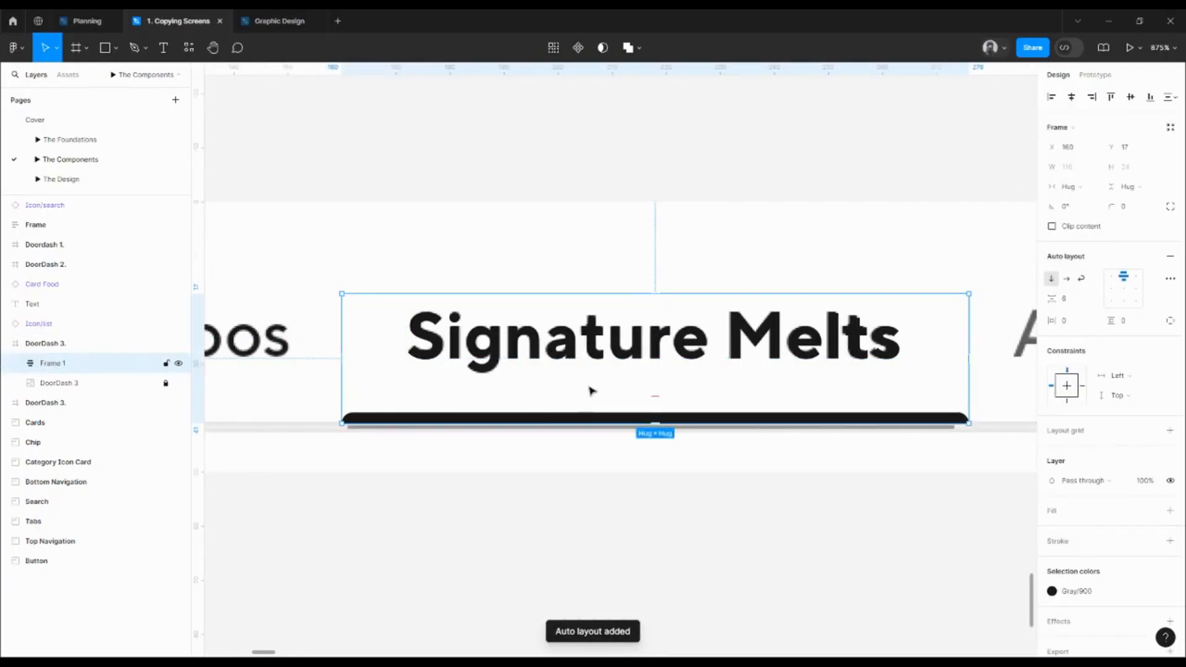
Set the auto layout frame's top padding to 8, separately from its other sides
{"action": "scroll", "coordinate": [587, 373], "scroll_direction": "down", "scroll_amount": 3}
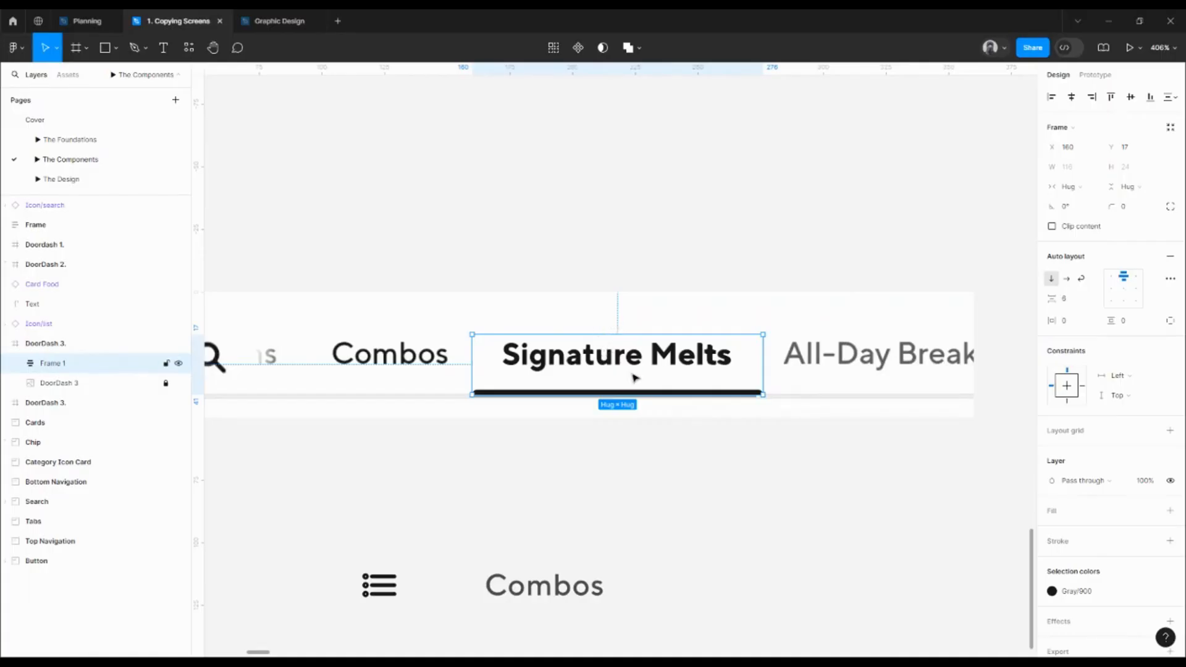
{"action": "left_click", "coordinate": [1170, 321]}
{"action": "left_click", "coordinate": [1127, 324]}
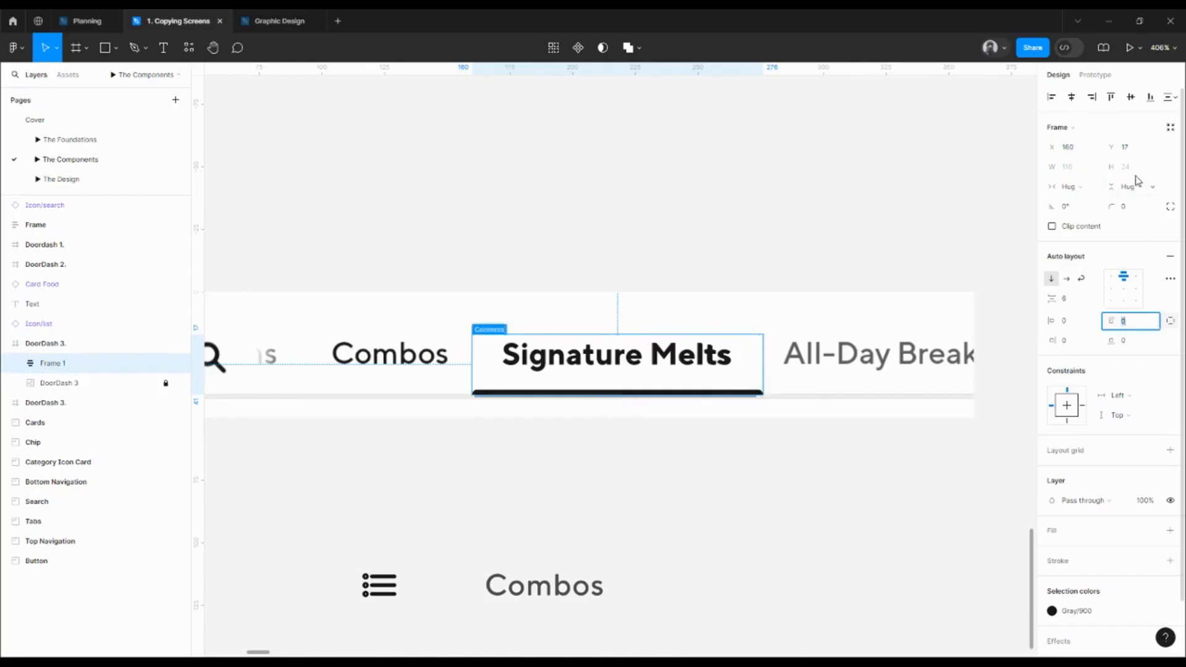
{"action": "type", "text": "8"}
{"action": "key", "text": "Return"}
{"action": "left_click_drag", "start_coordinate": [653, 381], "coordinate": [648, 362]}
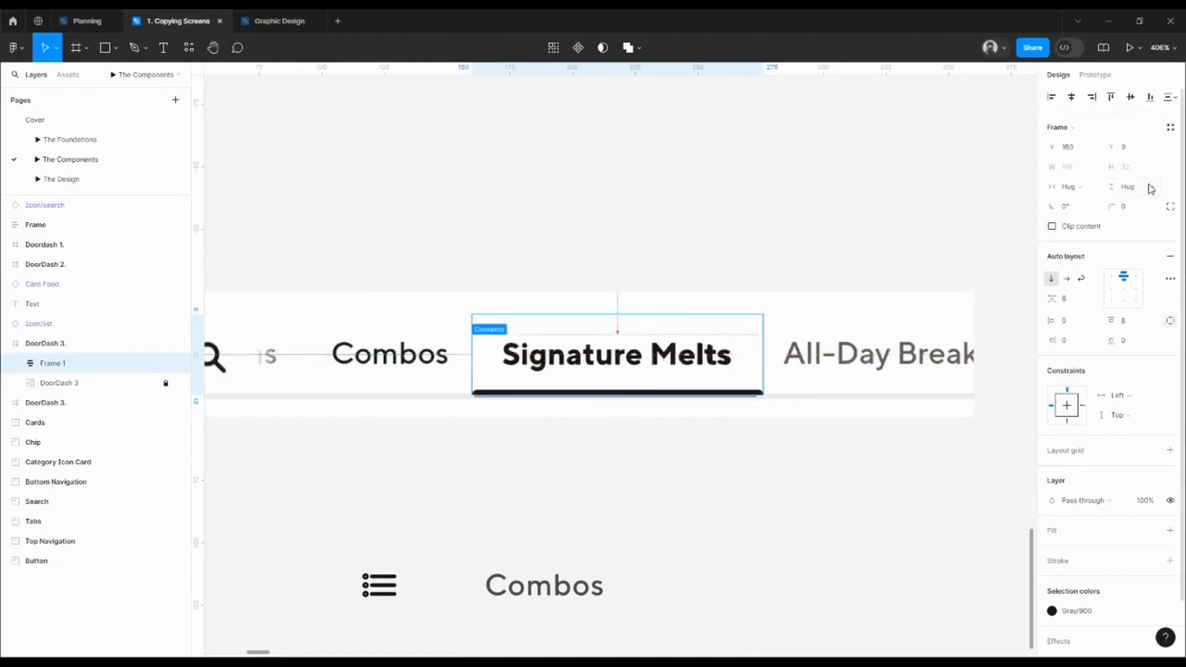
{"action": "key", "text": "alt"}
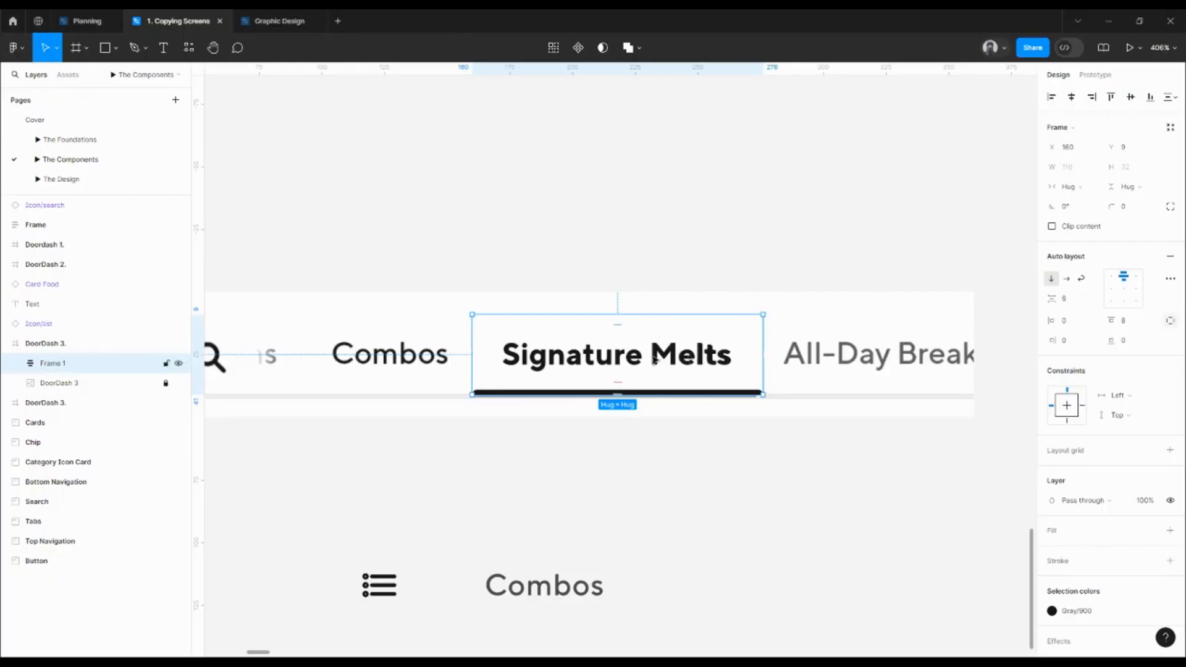
Move the Signature Melts tab frame out of the reference frame and place it beside the loose Combos label
{"action": "scroll", "coordinate": [651, 364], "scroll_direction": "down", "scroll_amount": 3}
{"action": "mouse_move", "coordinate": [633, 245]}
{"action": "left_mouse_down"}
{"action": "mouse_move", "coordinate": [741, 400]}
{"action": "mouse_move", "coordinate": [847, 450]}
{"action": "mouse_move", "coordinate": [821, 440]}
{"action": "left_mouse_up"}
{"action": "scroll", "coordinate": [763, 427], "scroll_direction": "right", "scroll_amount": 2}
Rename the Signature Melts auto layout frame as Tab
{"action": "left_click", "coordinate": [640, 378]}
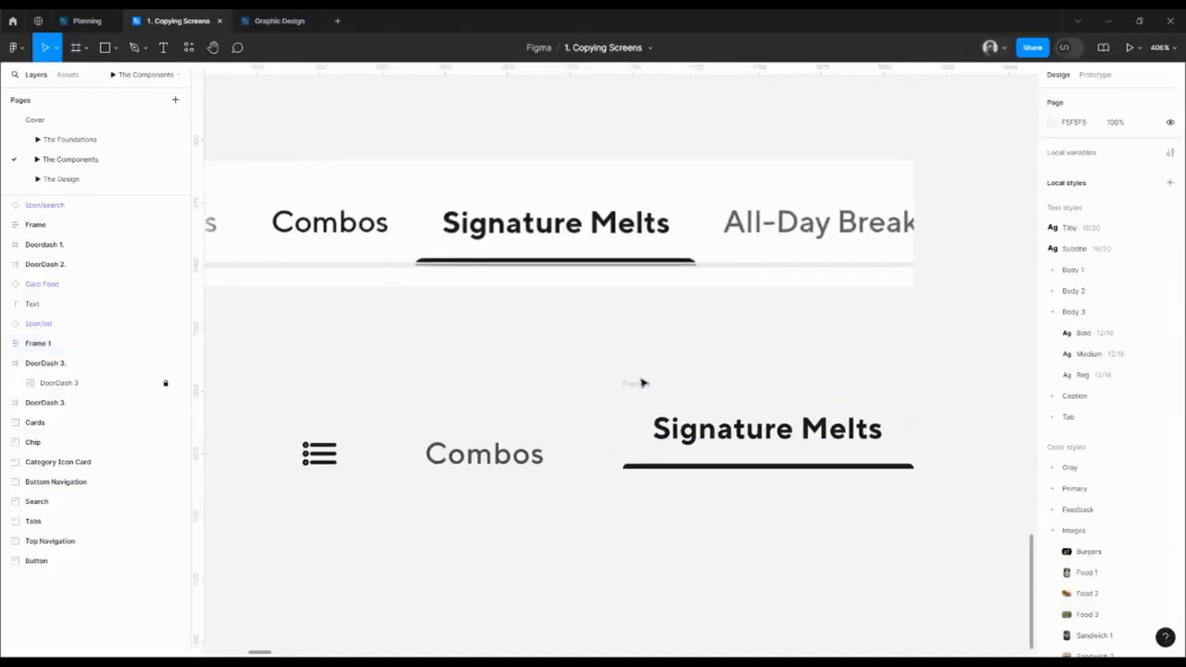
{"action": "double_click", "coordinate": [645, 384]}
{"action": "type", "text": "Tab"}
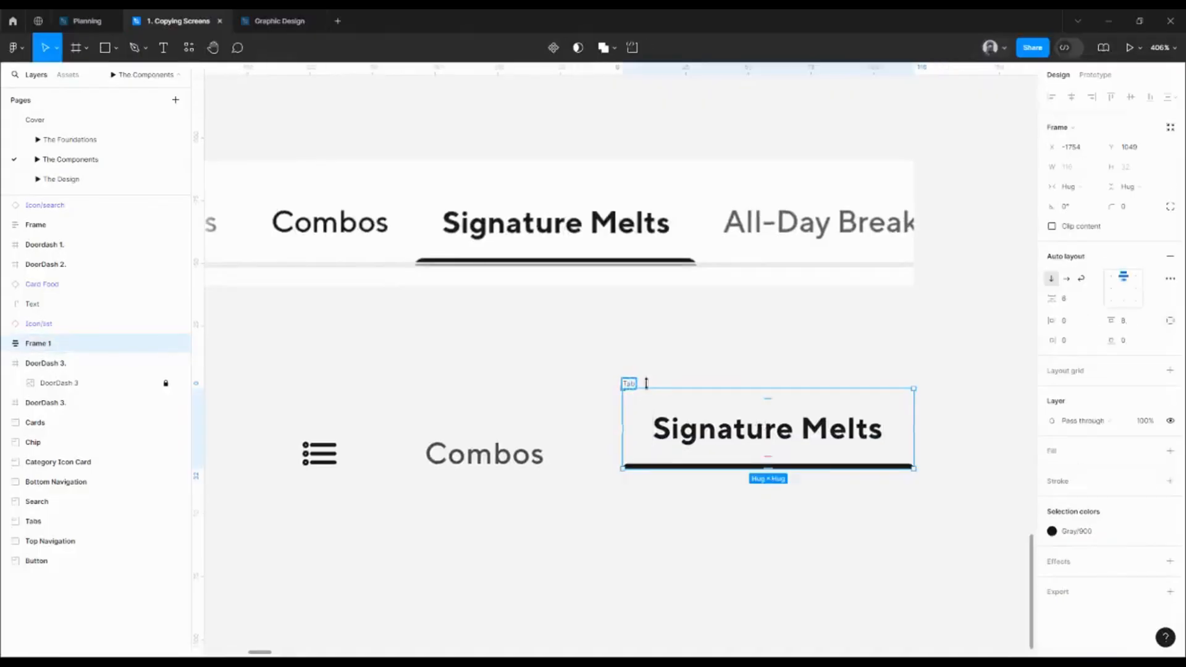
{"action": "left_click", "coordinate": [667, 336]}
Duplicate the Tab frame directly below the original and name the copy Tab/selected
{"action": "scroll", "coordinate": [664, 309], "scroll_direction": "down", "scroll_amount": 2}
{"action": "left_click", "coordinate": [627, 331]}
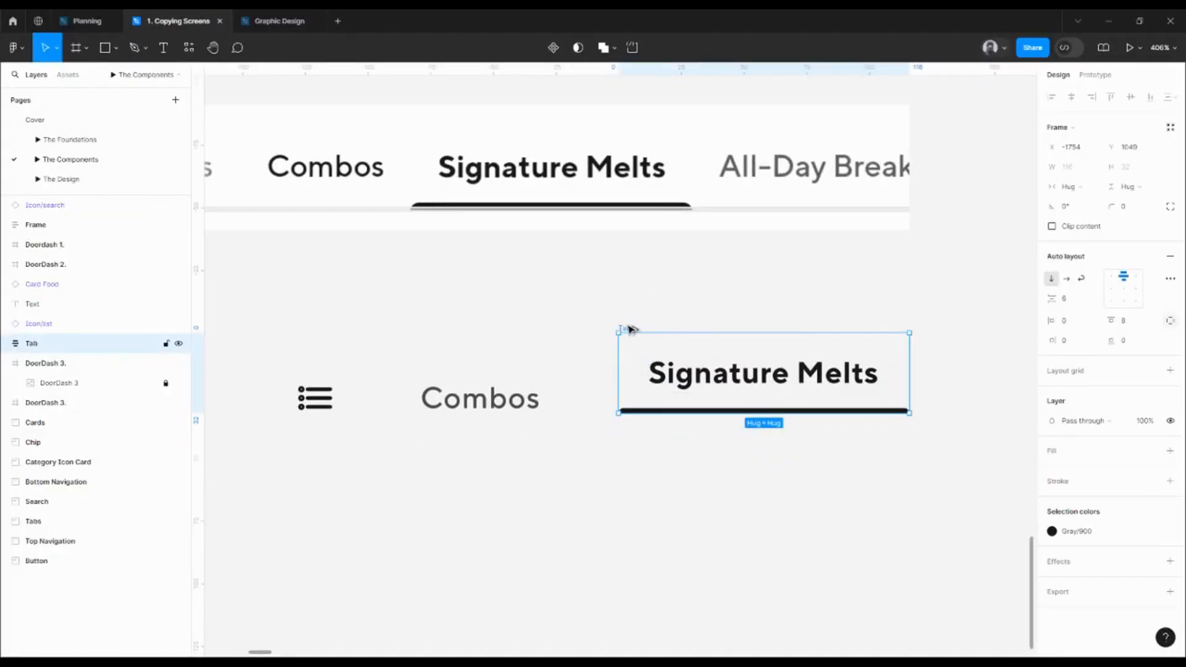
{"action": "left_click_drag", "start_coordinate": [630, 329], "coordinate": [627, 436]}
{"action": "scroll", "coordinate": [627, 433], "scroll_direction": "down", "scroll_amount": 1}
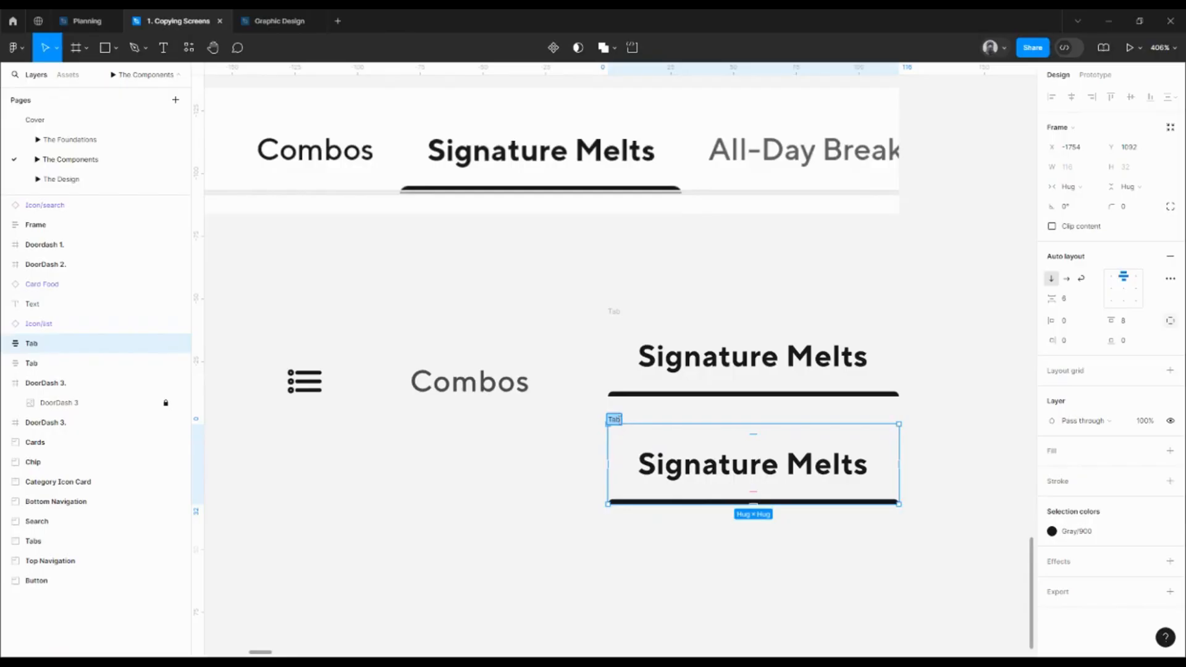
{"action": "double_click", "coordinate": [620, 420]}
{"action": "type", "text": "/selected"}
{"action": "key", "text": "Return"}
Rename the upper Signature Melts tab frame as Tab/Non selected
{"action": "left_click", "coordinate": [614, 315]}
{"action": "left_click", "coordinate": [622, 312]}
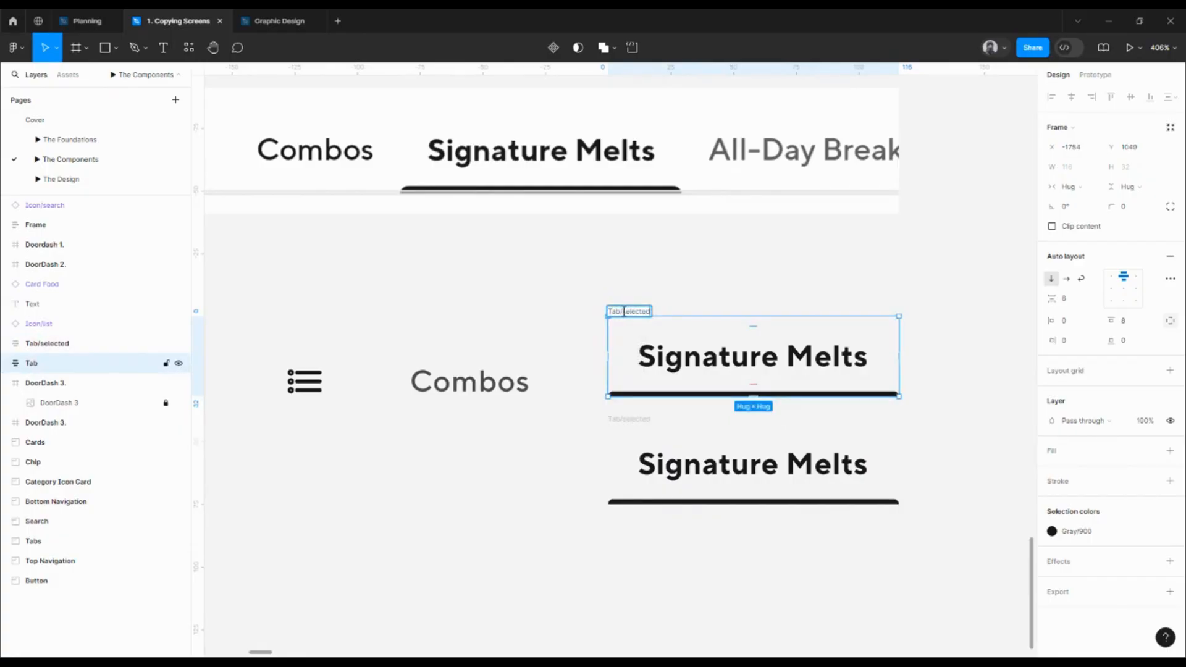
{"action": "type", "text": "Non"}
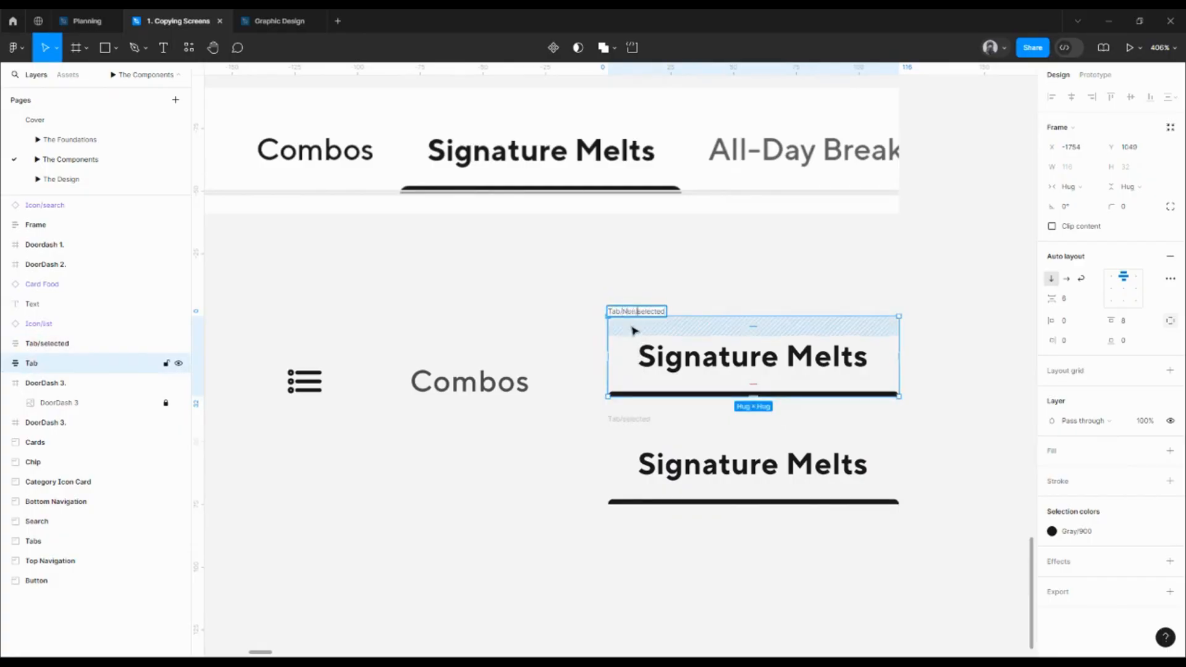
{"action": "key", "text": "Return"}
Replace the Signature Melts label in the Tab/Non selected frame with the styled text copied from the loose Combos label
{"action": "left_click", "coordinate": [522, 377]}
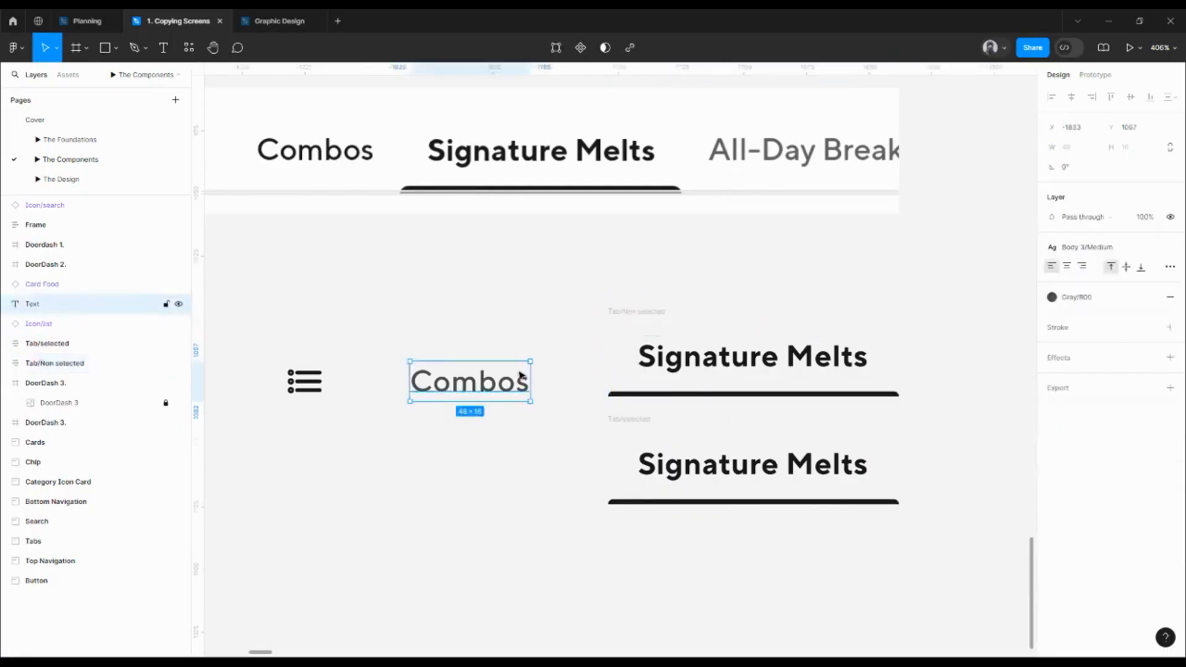
{"action": "double_click", "coordinate": [522, 377]}
{"action": "key", "text": "ctrl+c"}
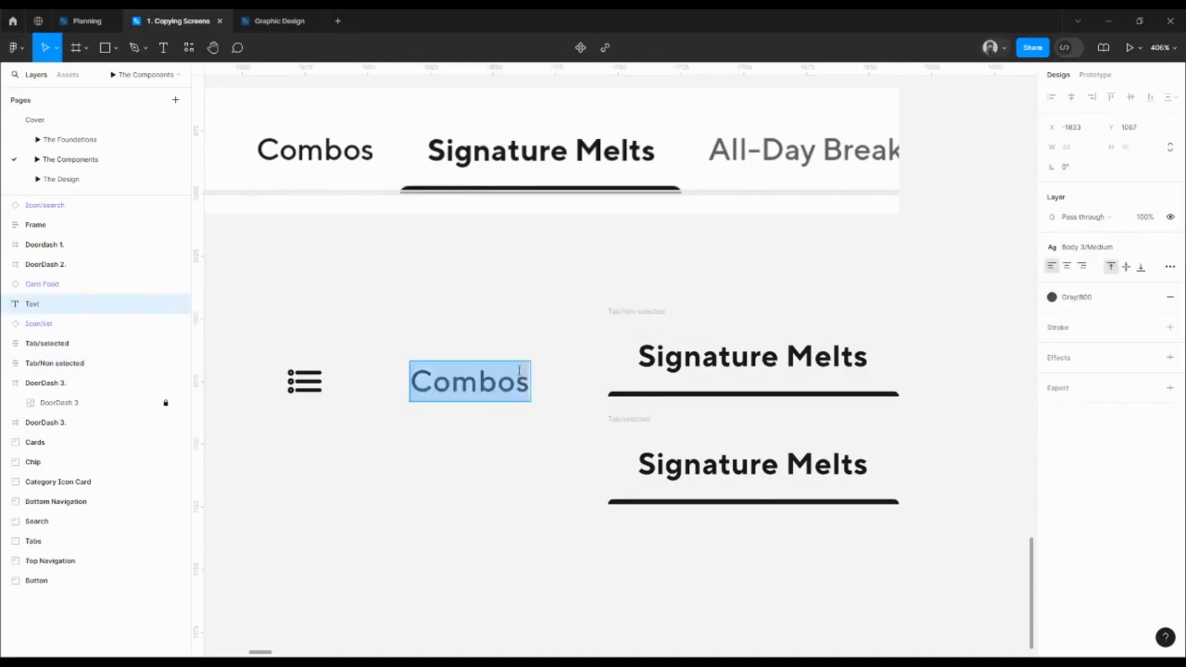
{"action": "key", "text": "Escape"}
{"action": "double_click", "coordinate": [707, 346]}
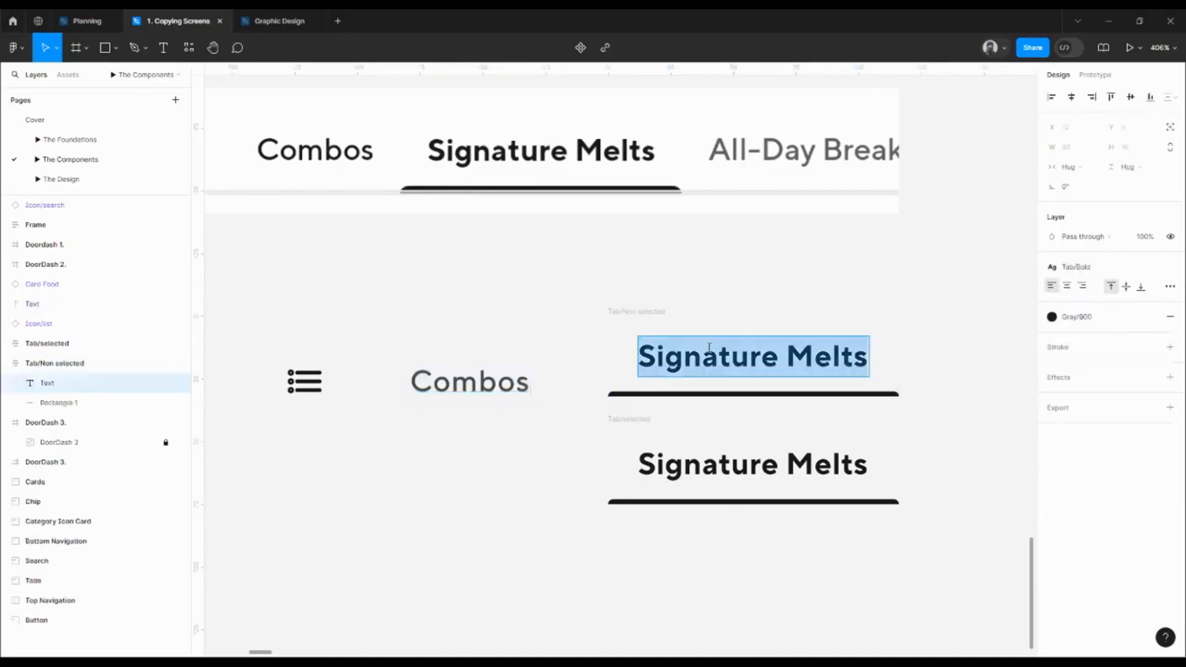
{"action": "key", "text": "ctrl+v"}
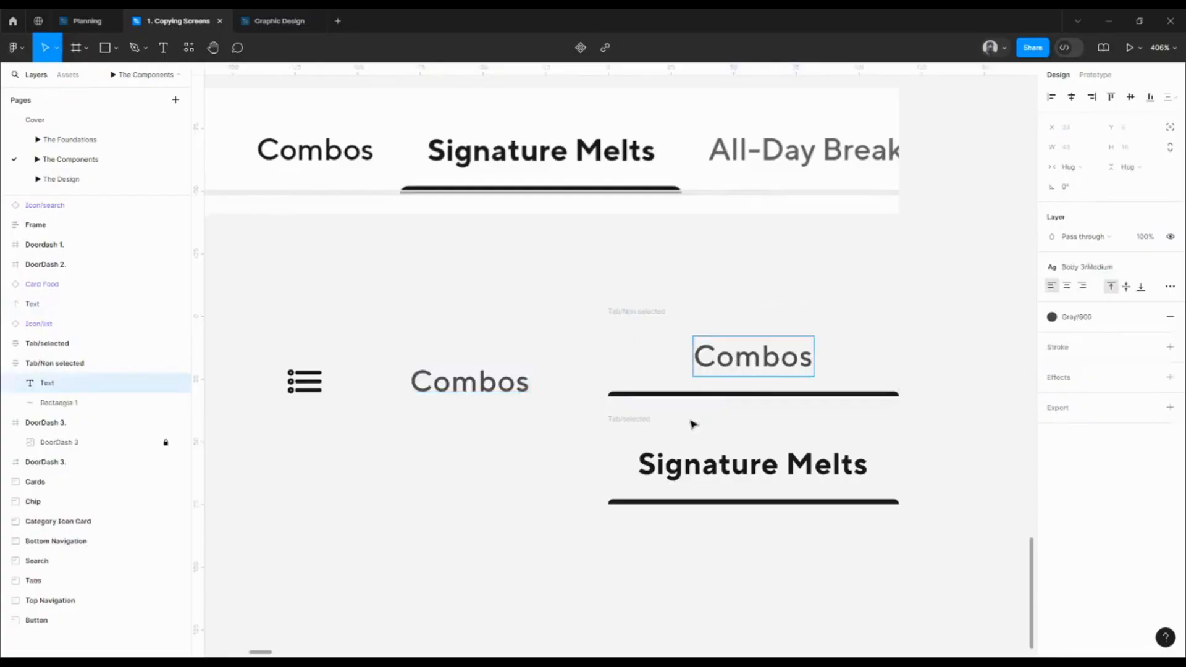
{"action": "key", "text": "Escape"}
Compare the loose Combos label with the one in the Tab/Non selected frame and delete the loose one
{"action": "left_click", "coordinate": [507, 383]}
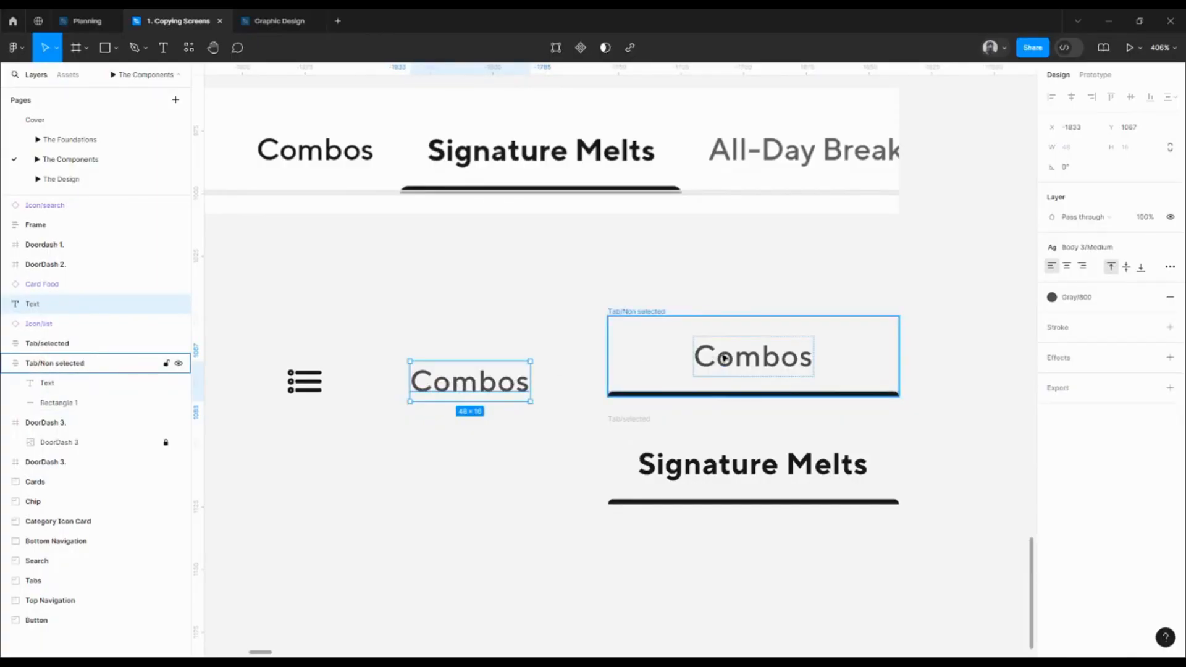
{"action": "double_click", "coordinate": [723, 358]}
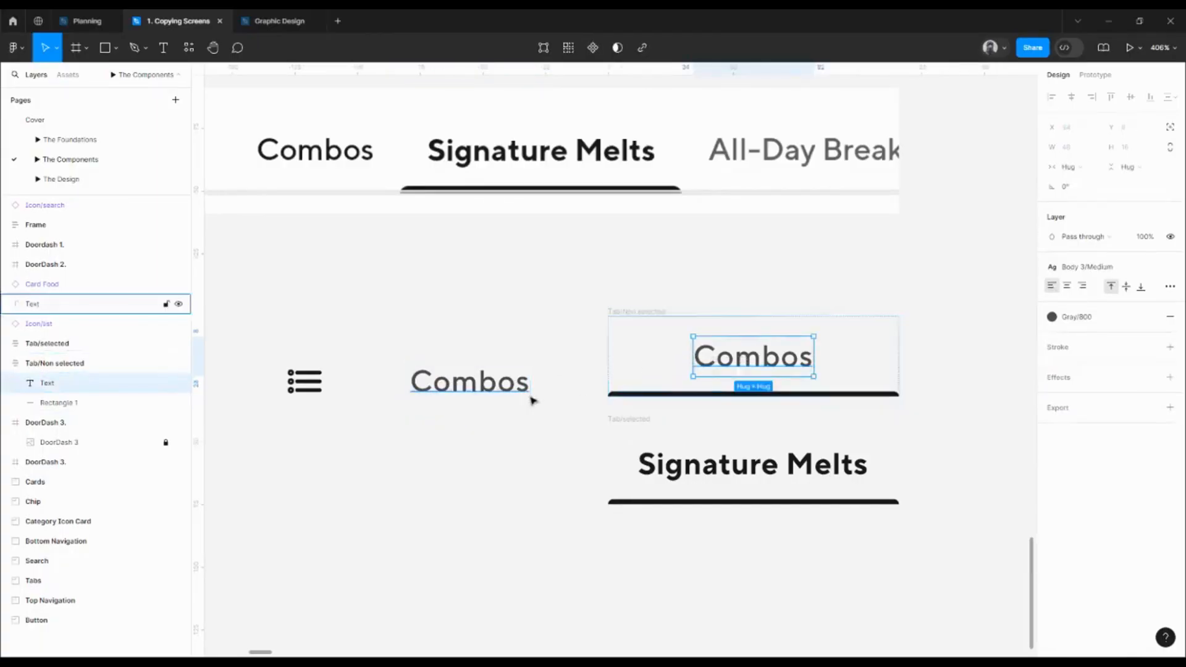
{"action": "double_click", "coordinate": [758, 364]}
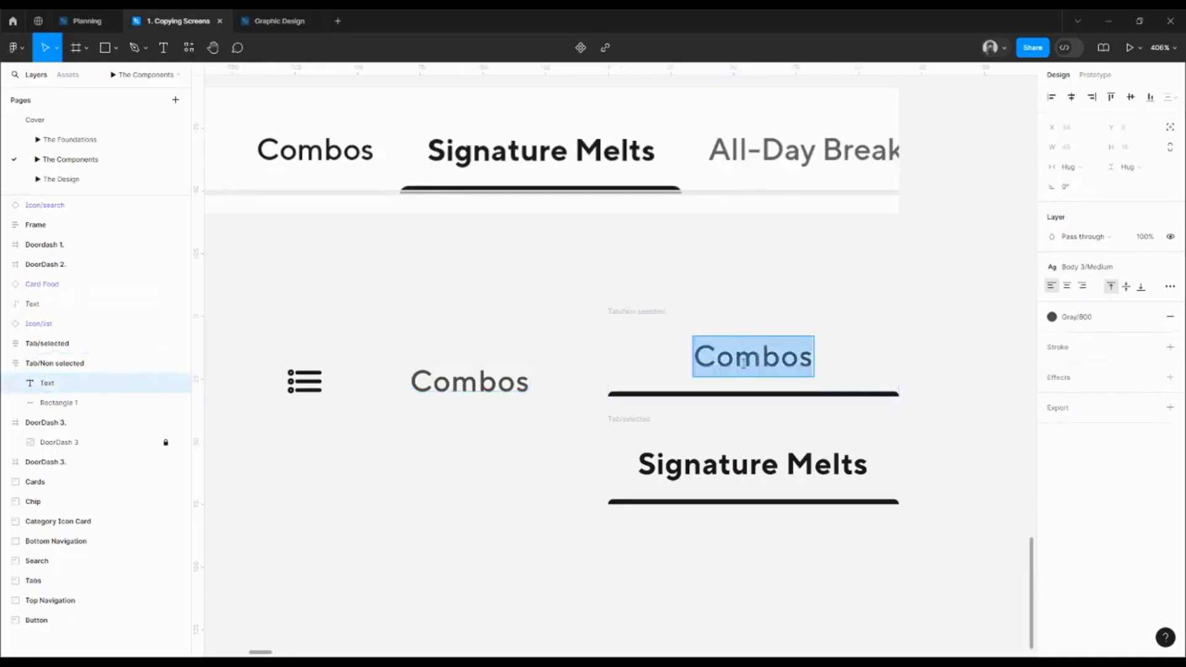
{"action": "key", "text": "Escape"}
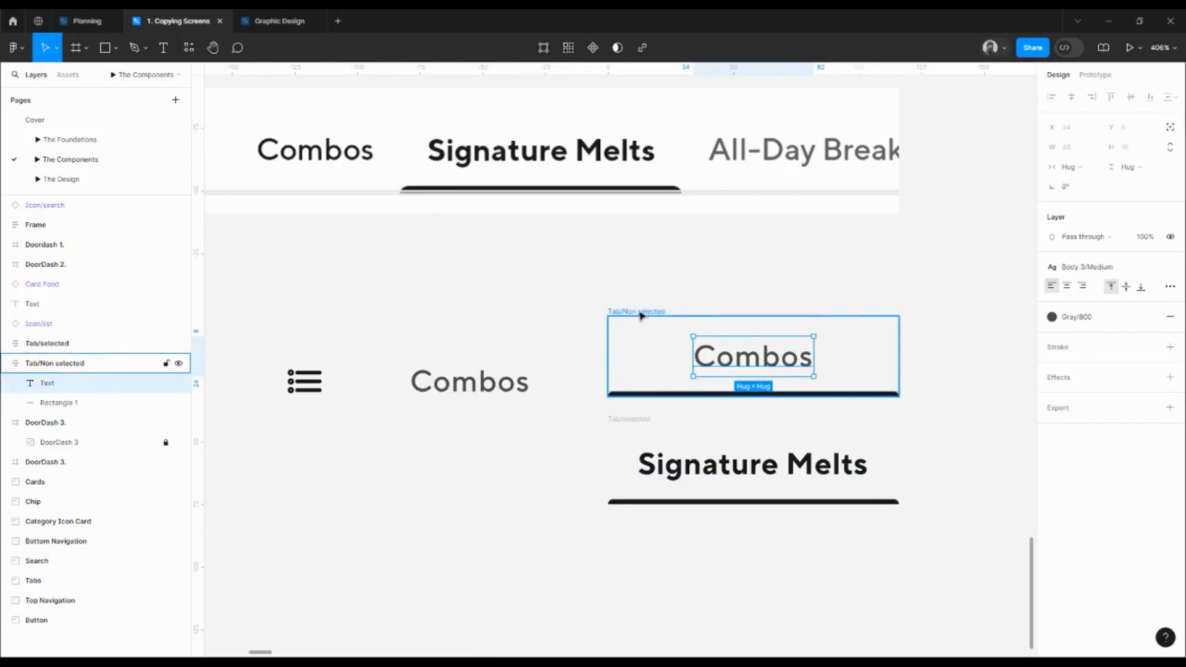
{"action": "left_click", "coordinate": [471, 378]}
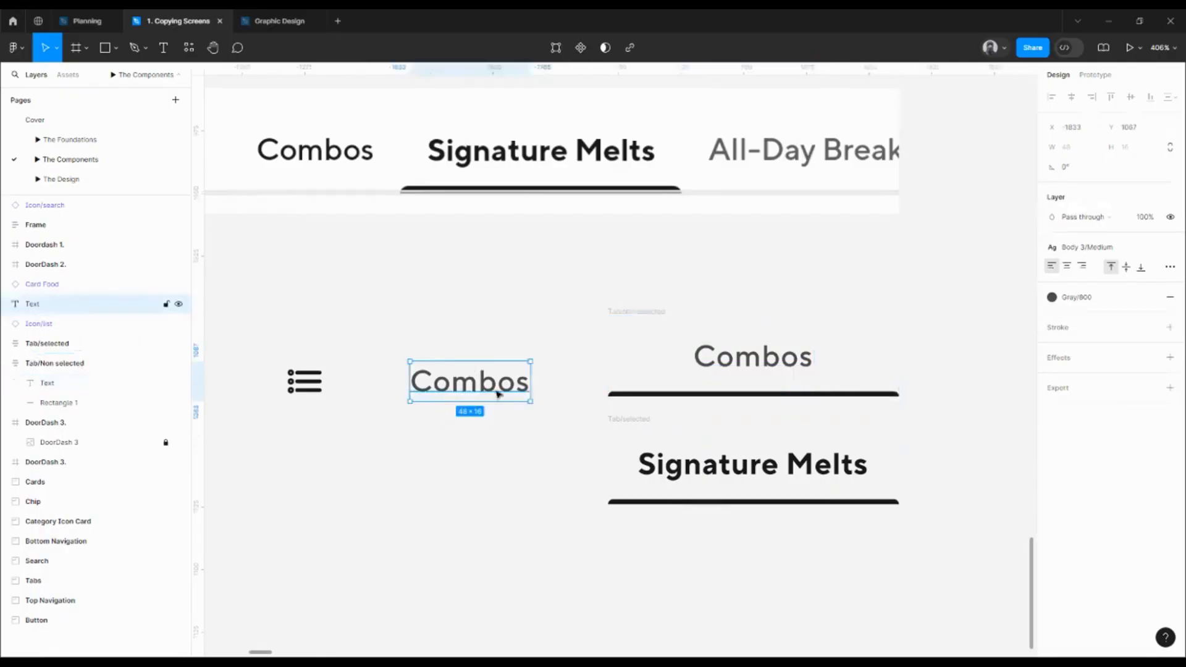
{"action": "key", "text": "alt"}
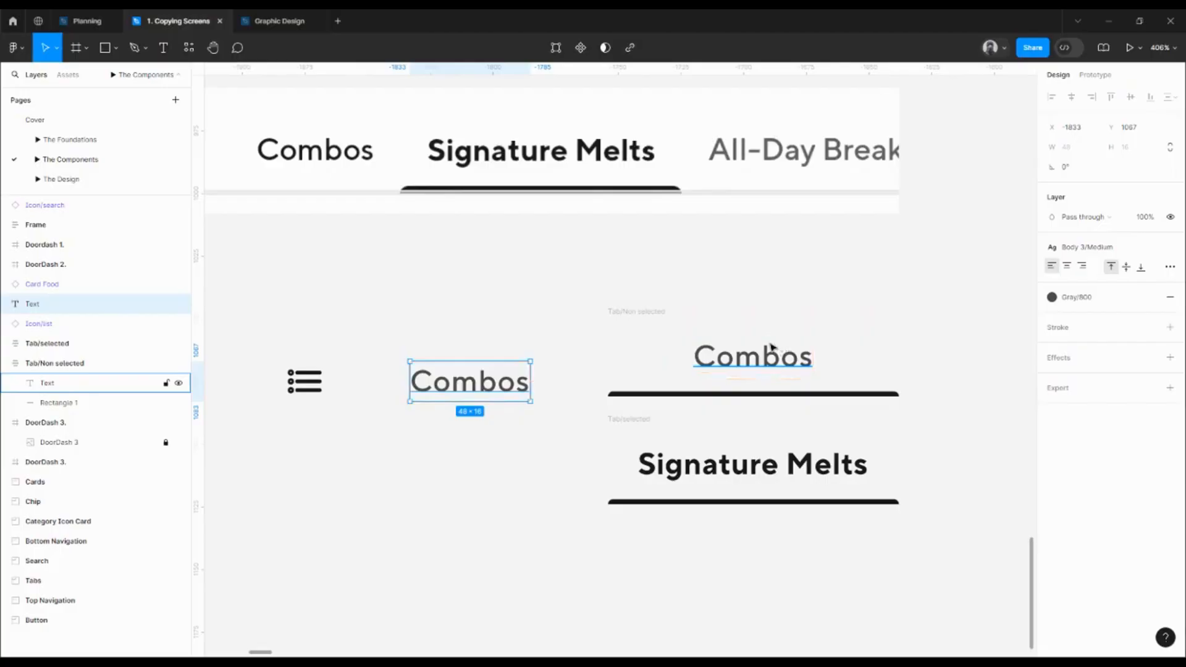
{"action": "key", "text": "Delete"}
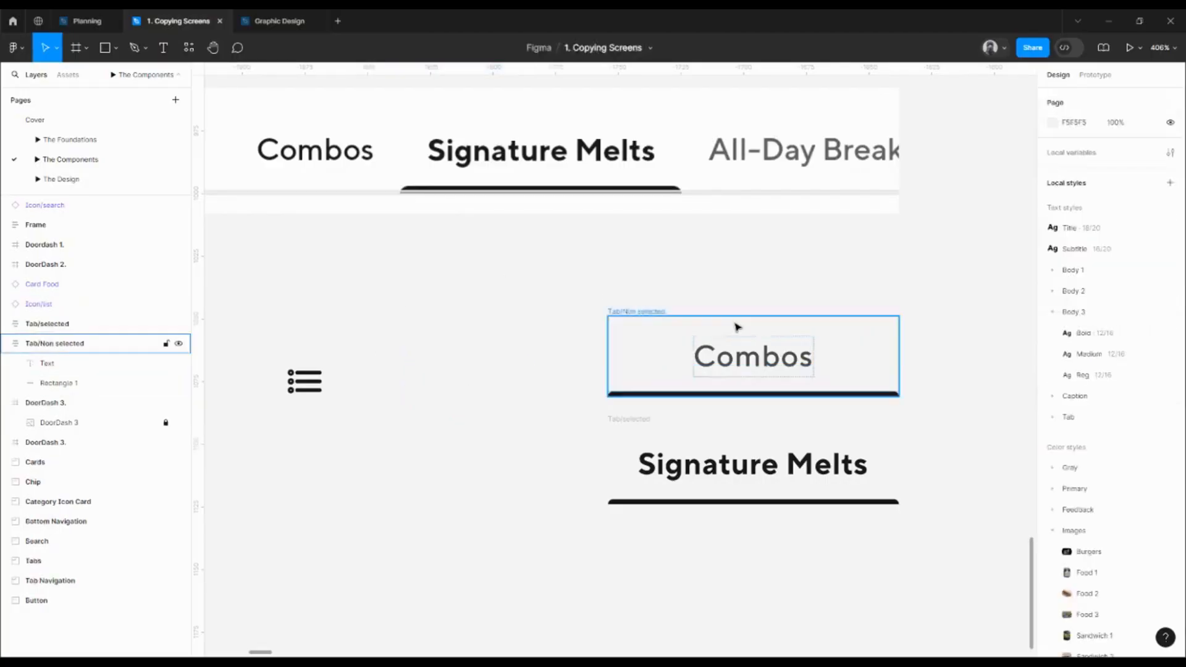
Set the width of the underline in the Tab/Non selected frame to Fill container
{"action": "left_click", "coordinate": [742, 328]}
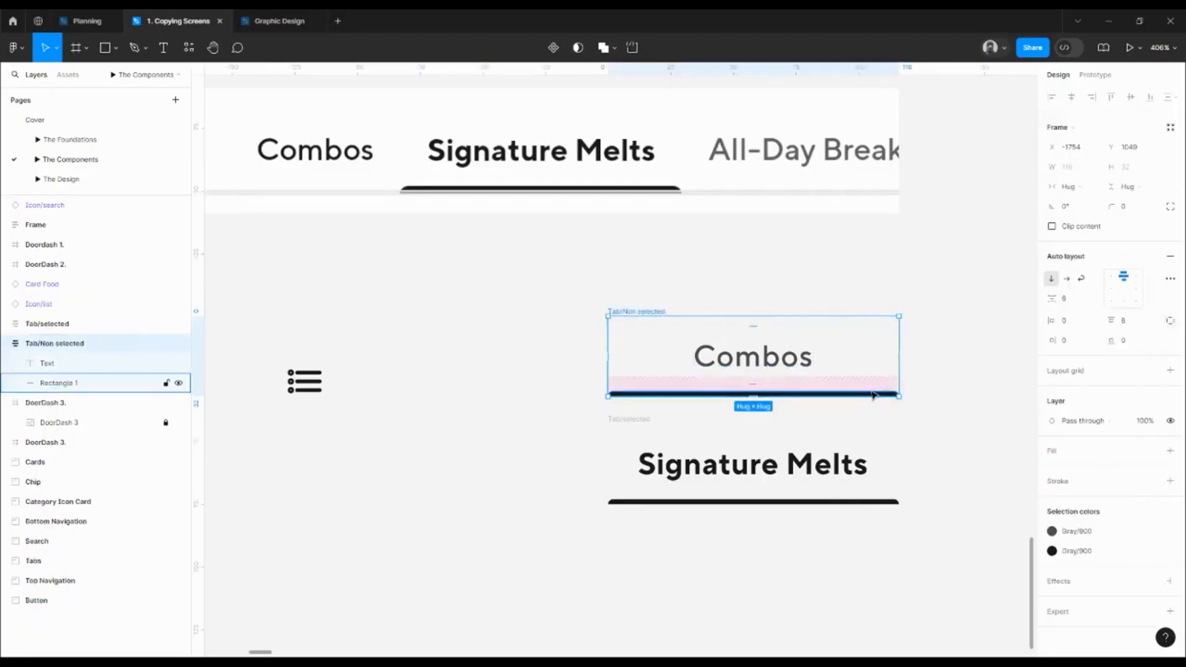
{"action": "left_click", "coordinate": [695, 358]}
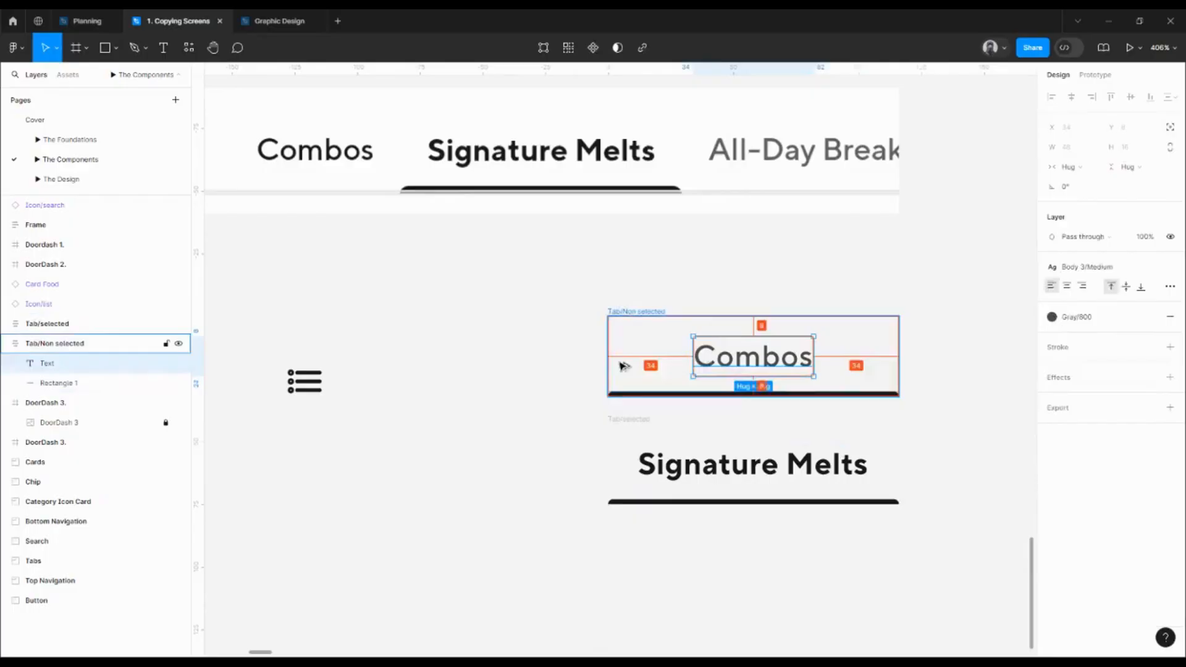
{"action": "left_click", "coordinate": [865, 394]}
{"action": "left_click", "coordinate": [1080, 171]}
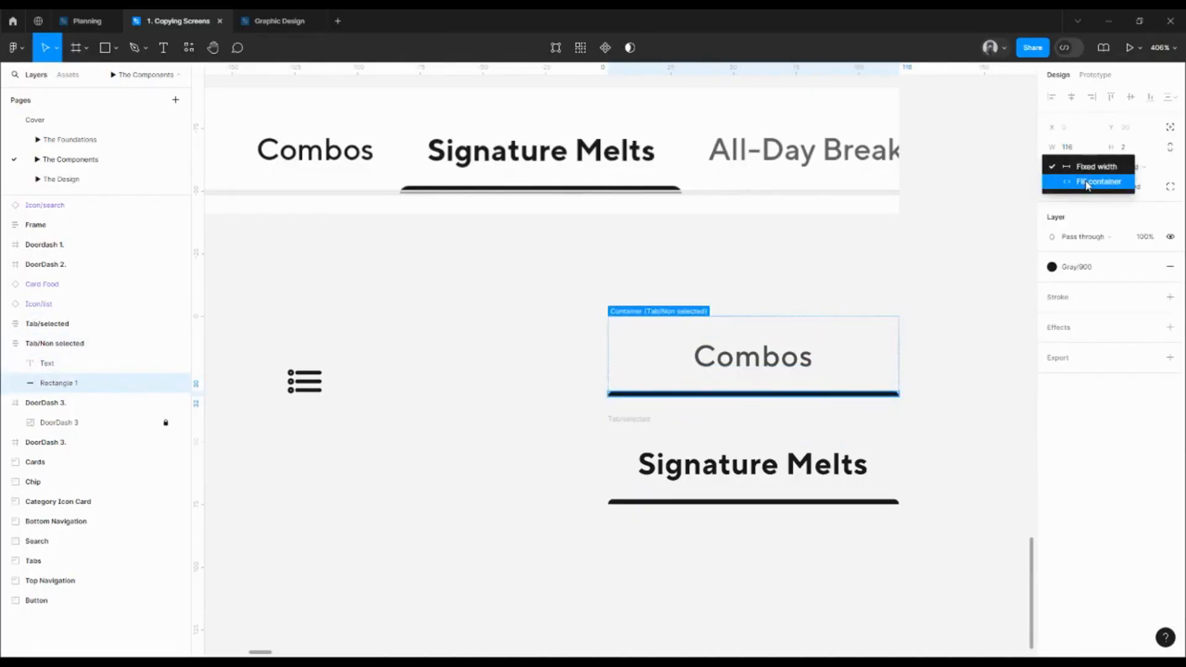
{"action": "left_click", "coordinate": [1084, 180]}
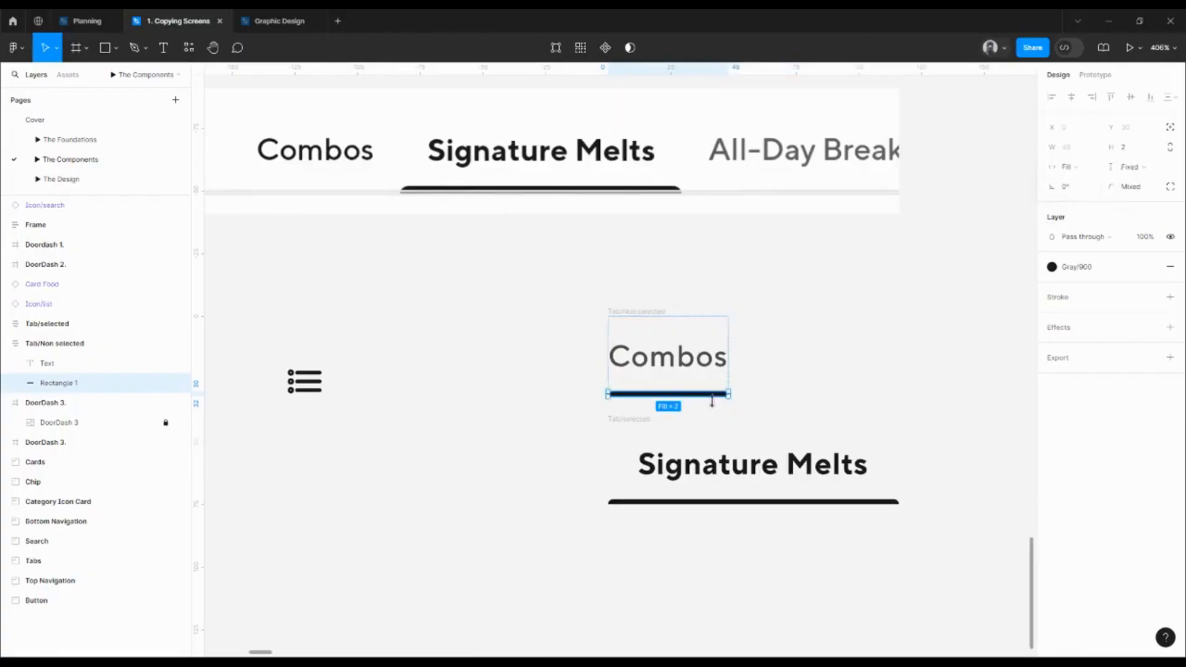
Combine the Tab/Non selected frame's individual paddings and set its horizontal padding to 12
{"action": "left_click", "coordinate": [643, 312]}
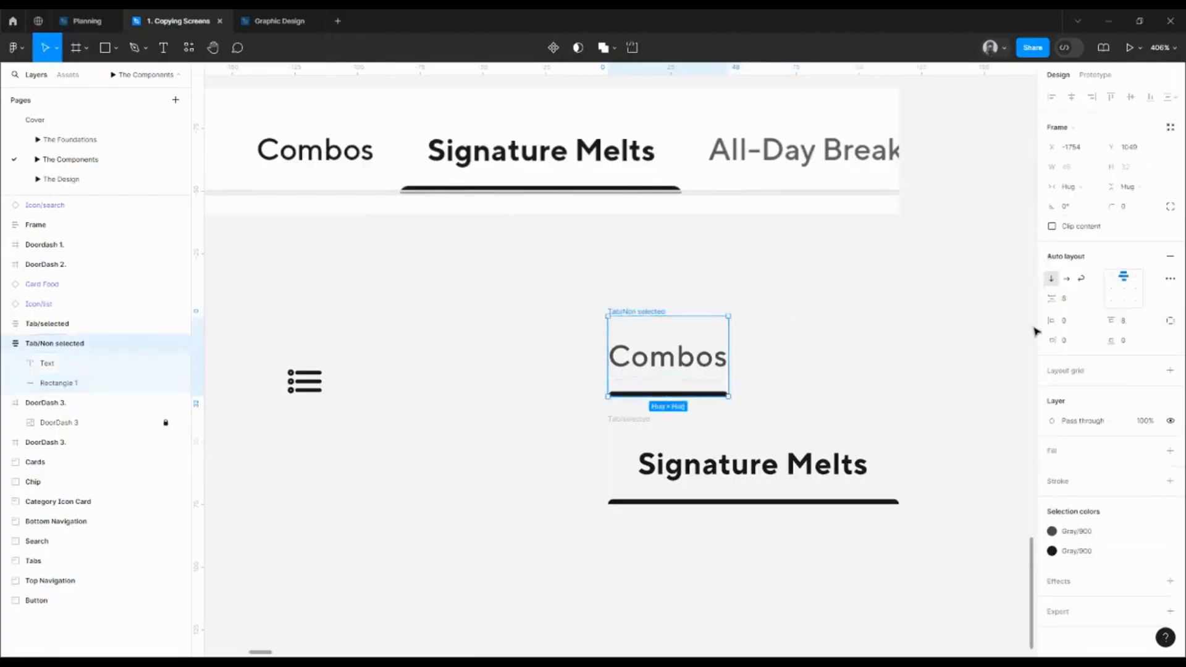
{"action": "left_click", "coordinate": [1170, 321]}
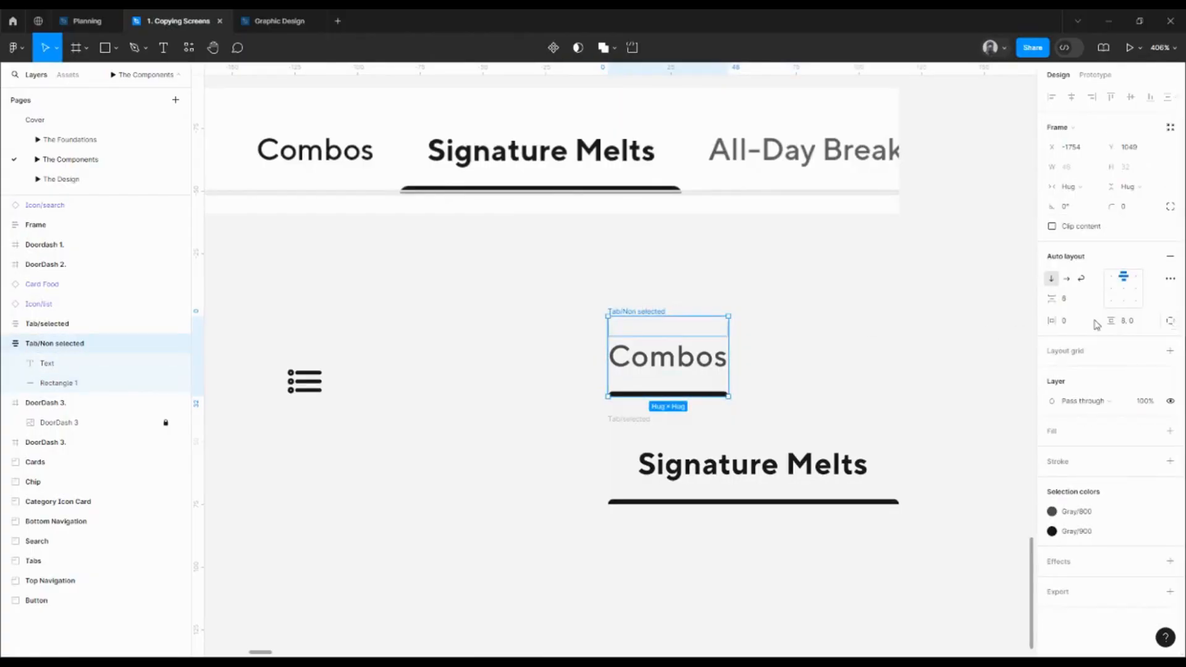
{"action": "left_click", "coordinate": [1073, 323]}
{"action": "type", "text": "12"}
{"action": "key", "text": "Return"}
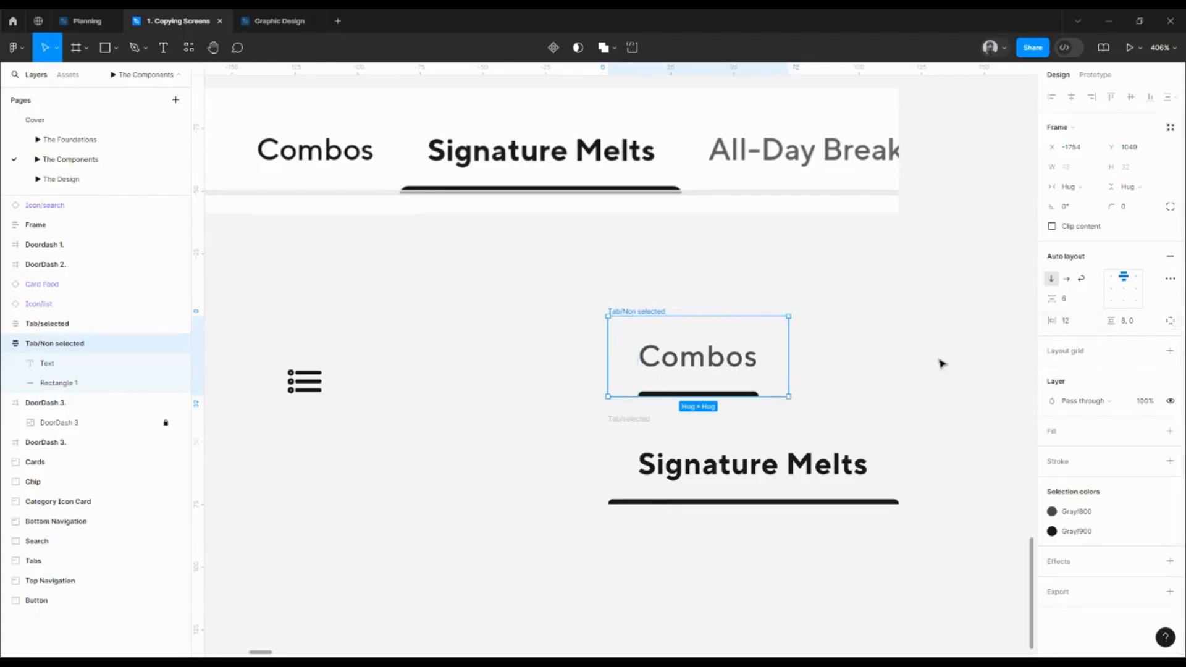
Set the width of the underline in the Tab/selected frame to Fill container
{"action": "left_click", "coordinate": [642, 420]}
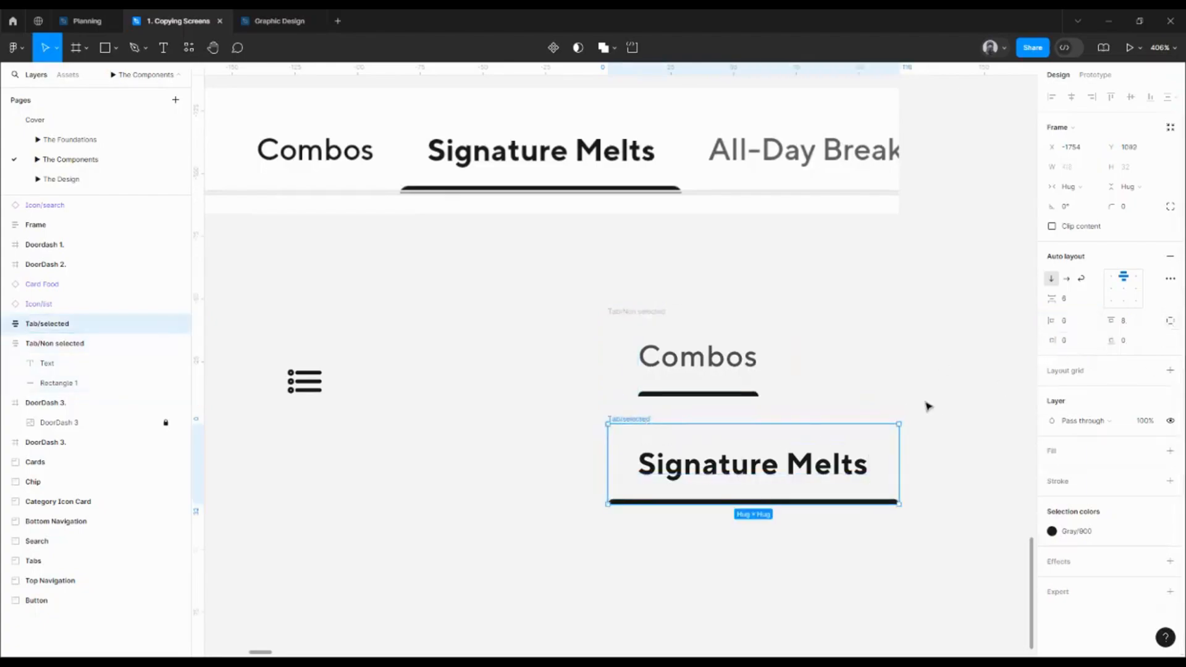
{"action": "left_click", "coordinate": [865, 519]}
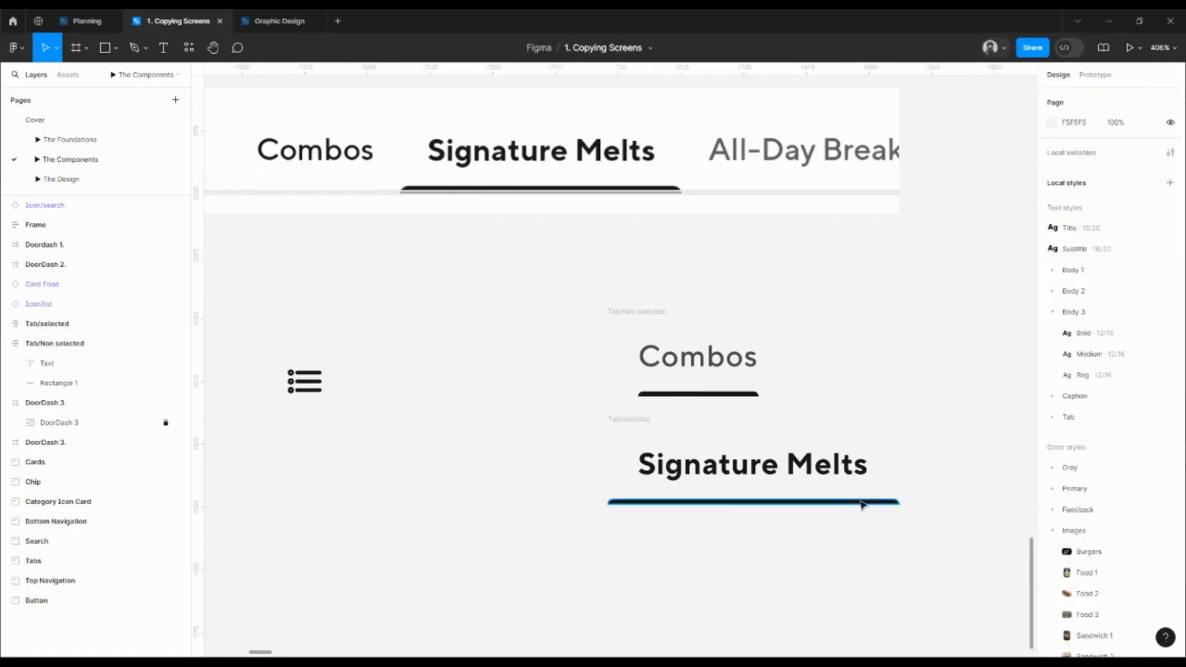
{"action": "left_click", "coordinate": [863, 504]}
{"action": "left_click", "coordinate": [1068, 166]}
{"action": "left_click", "coordinate": [1085, 179]}
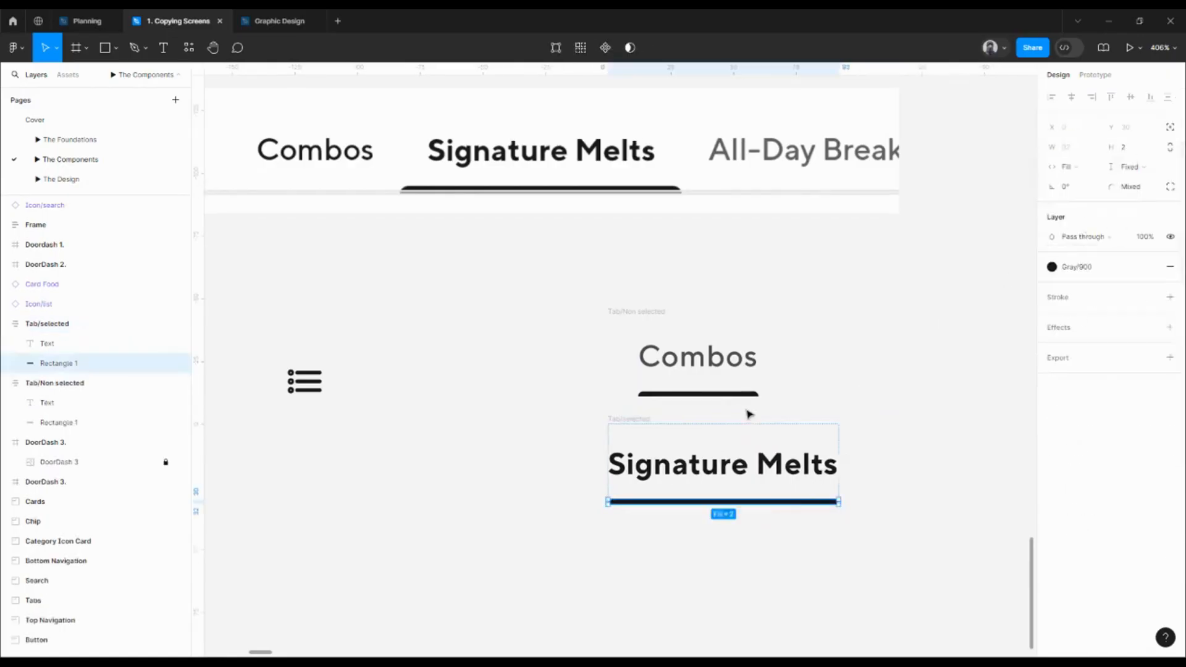
Set the horizontal padding of the Tab/selected frame to 12
{"action": "left_click", "coordinate": [630, 419]}
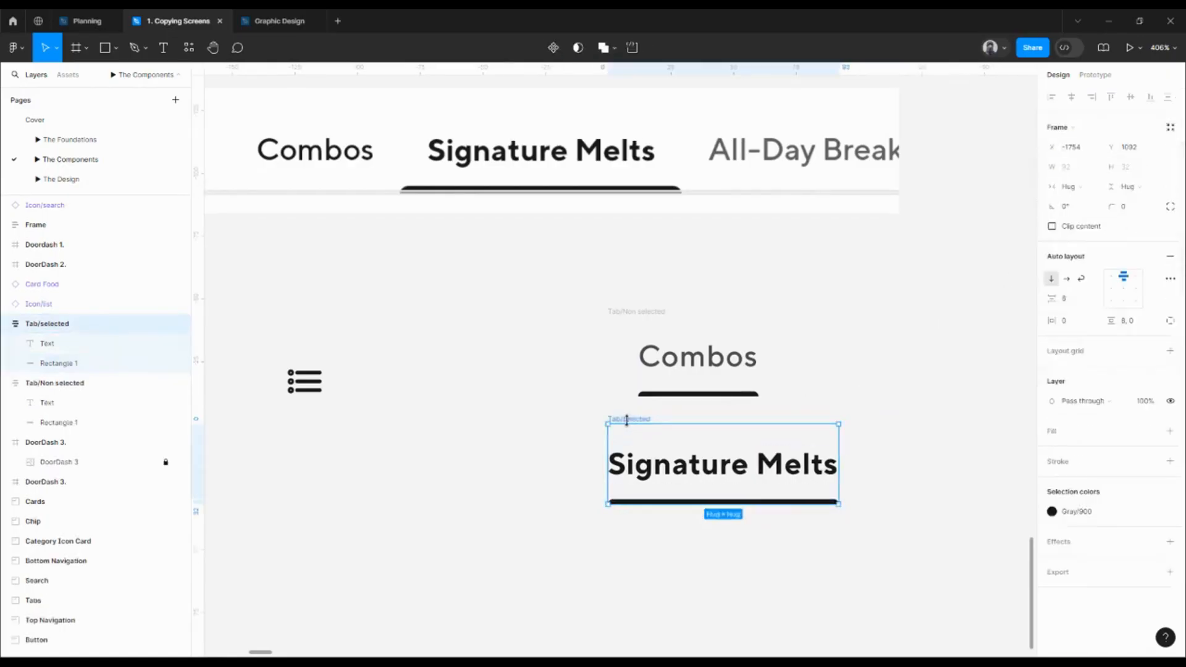
{"action": "left_click", "coordinate": [1168, 323]}
{"action": "left_click", "coordinate": [1068, 321]}
{"action": "key", "text": "Return"}
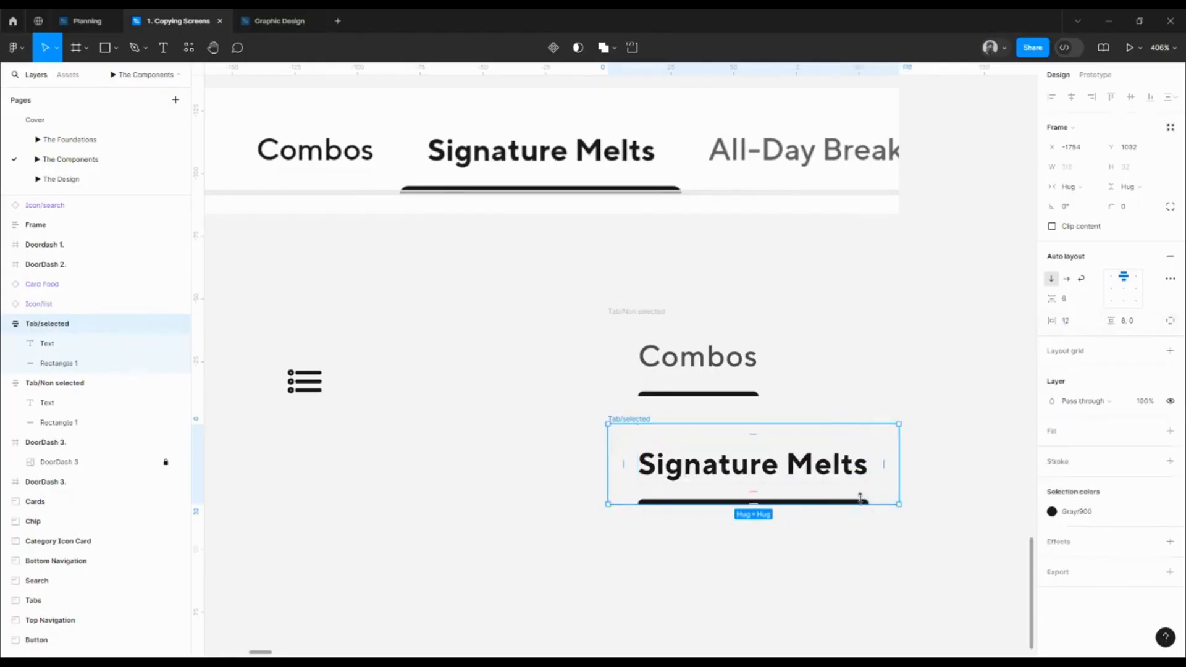
{"action": "left_click", "coordinate": [840, 473]}
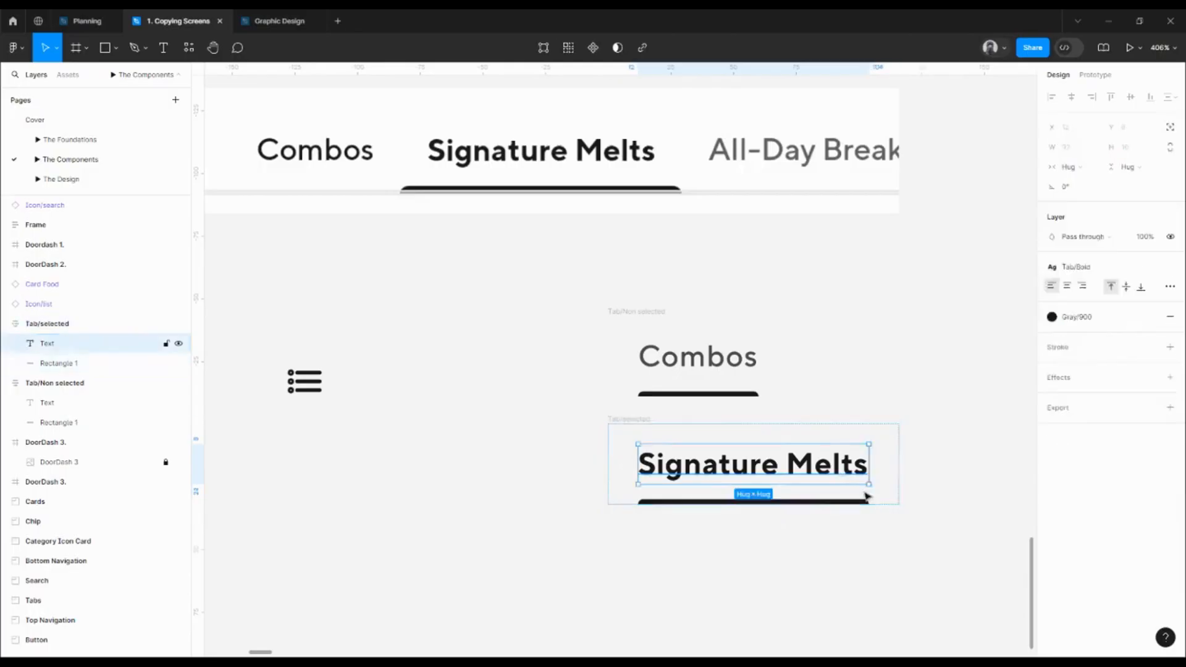
{"action": "left_click", "coordinate": [887, 510]}
{"action": "scroll", "coordinate": [866, 504], "scroll_direction": "down", "scroll_amount": 1}
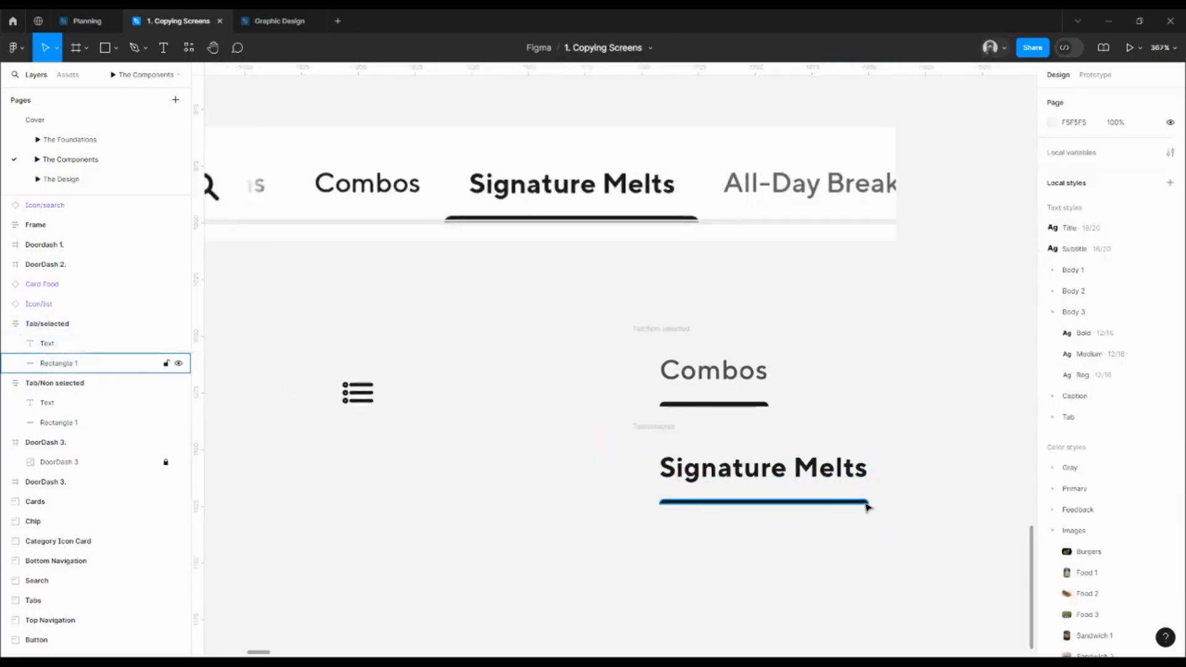
{"action": "left_click", "coordinate": [866, 506]}
{"action": "scroll", "coordinate": [867, 507], "scroll_direction": "up", "scroll_amount": 8}
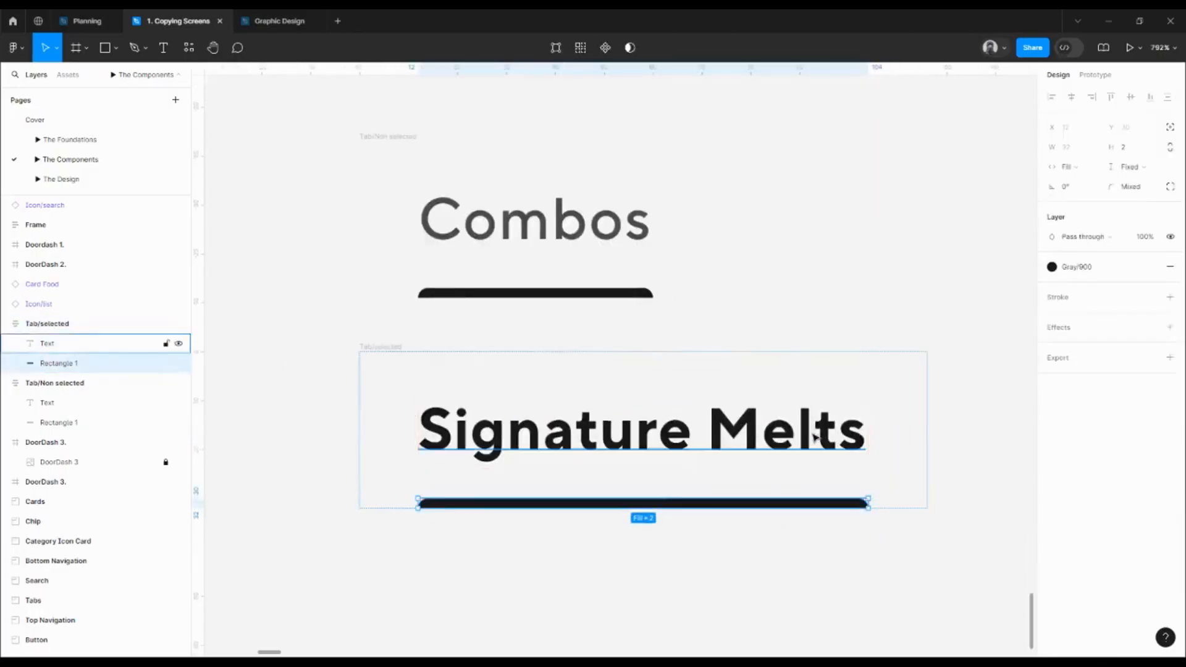
{"action": "scroll", "coordinate": [821, 471], "scroll_direction": "down", "scroll_amount": 4}
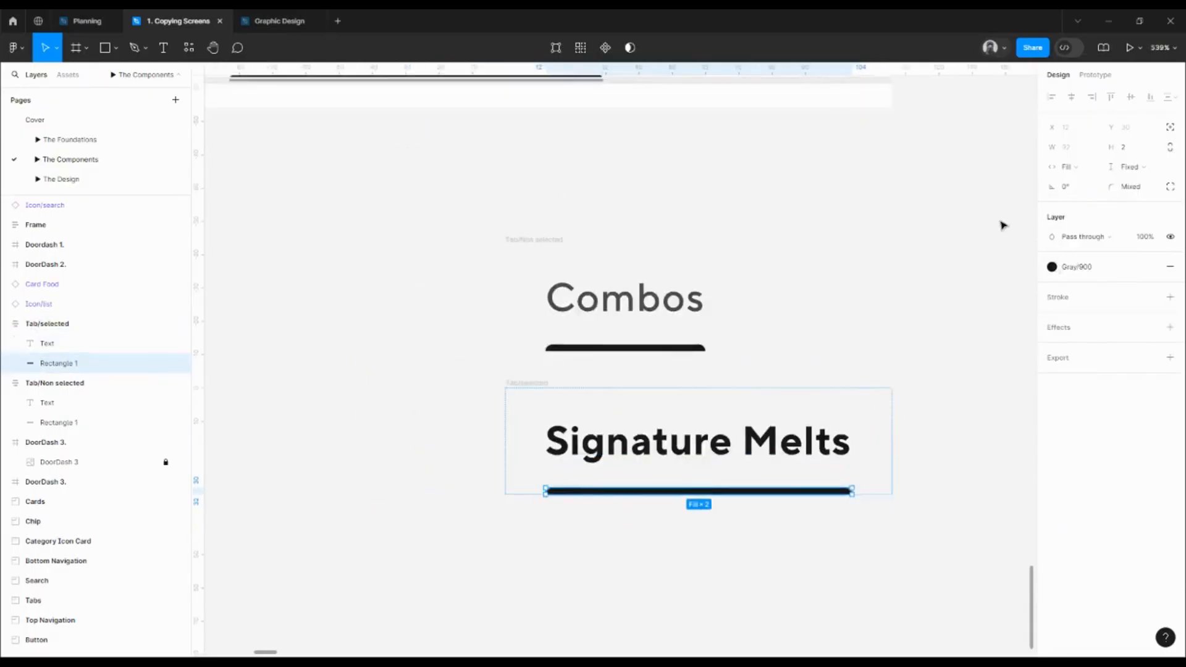
Combine the individual paddings of the Tab/Non selected and Tab/selected frames and set their vertical padding to 8
{"action": "left_click", "coordinate": [554, 260]}
{"action": "left_click", "coordinate": [523, 386], "text": "shift"}
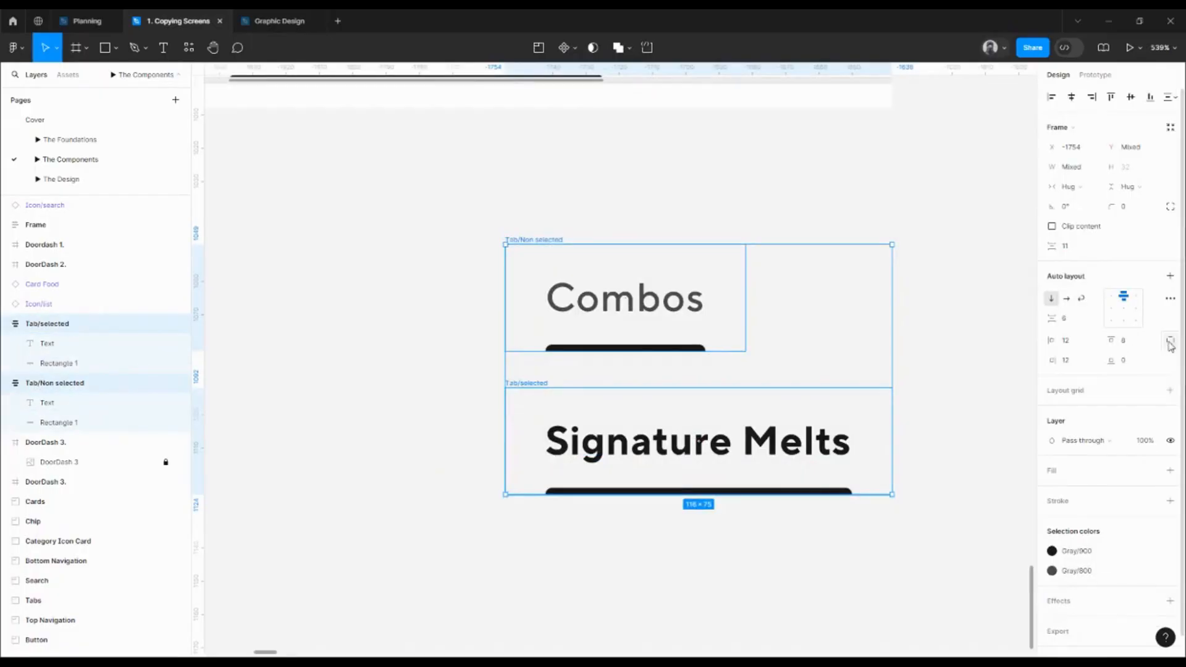
{"action": "left_click", "coordinate": [1134, 345]}
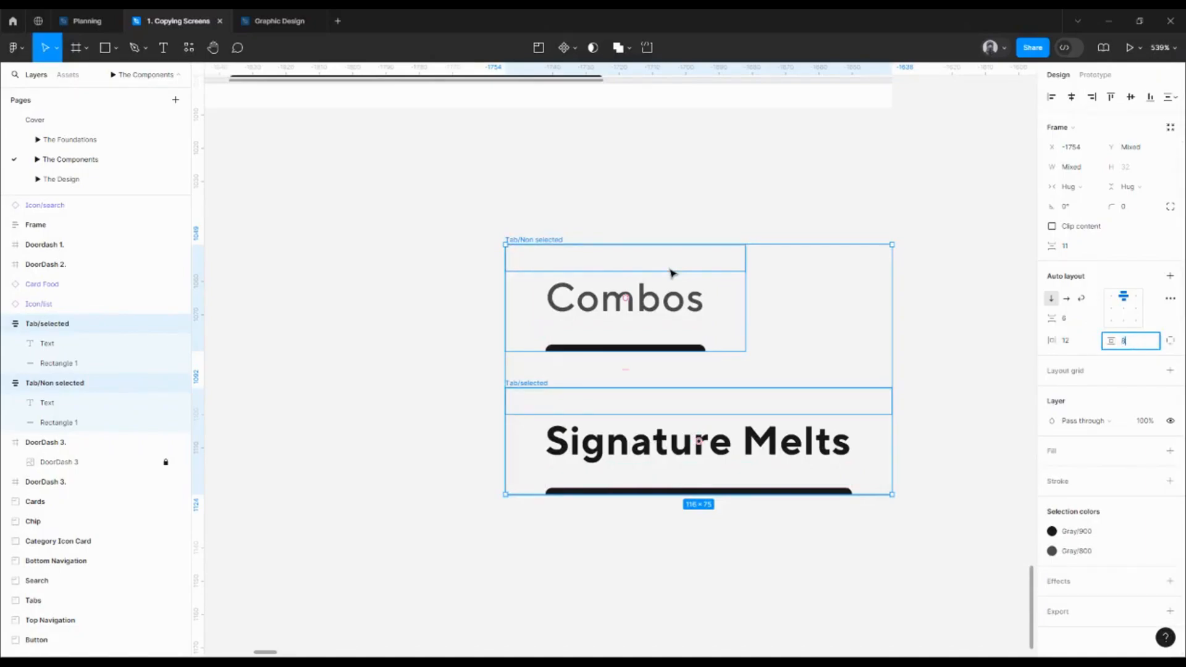
{"action": "key", "text": "Return"}
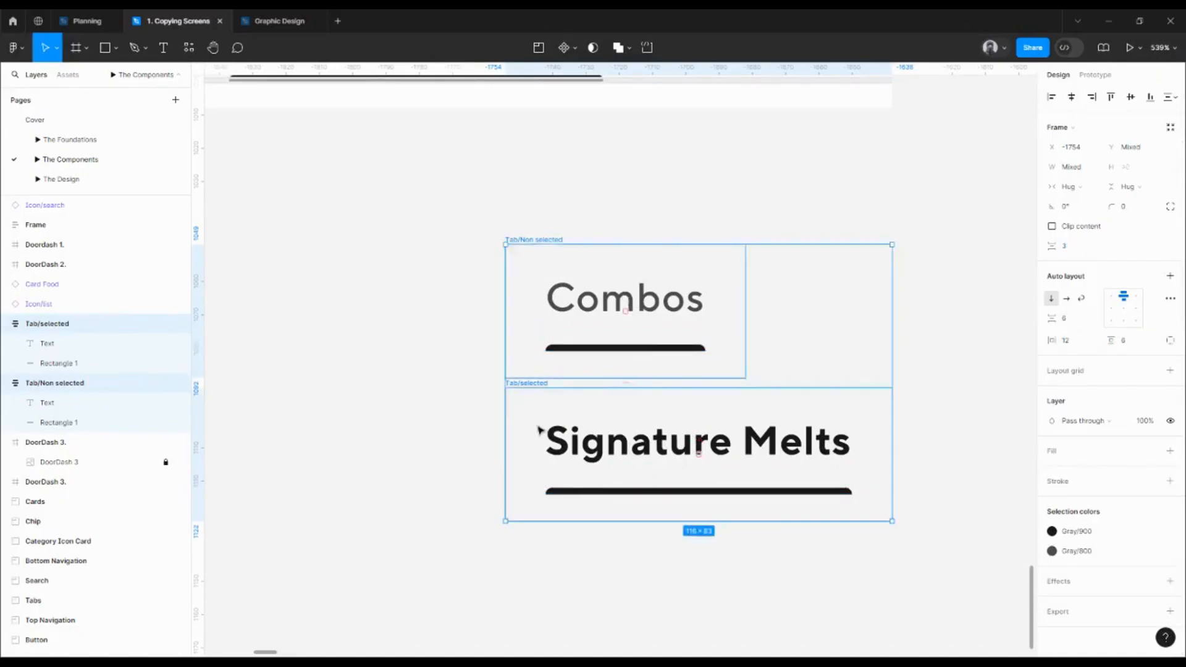
Rename the underline layer in the Tab/selected frame as Selected and copy that name
{"action": "left_click", "coordinate": [698, 491]}
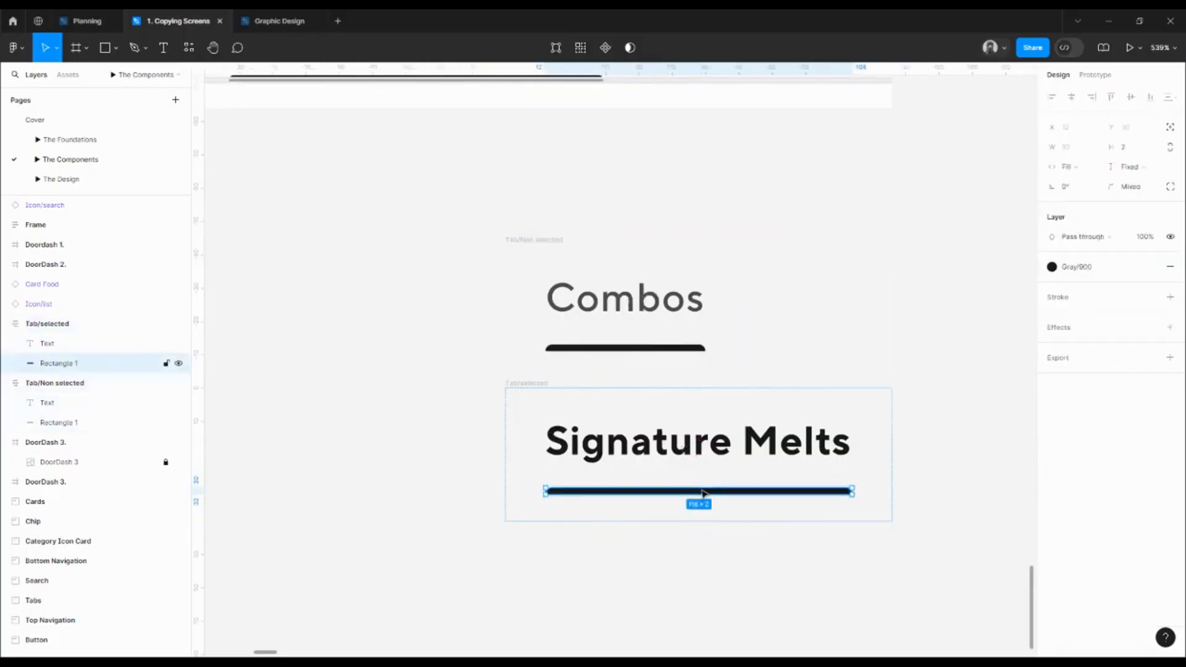
{"action": "double_click", "coordinate": [85, 366]}
{"action": "type", "text": "Si"}
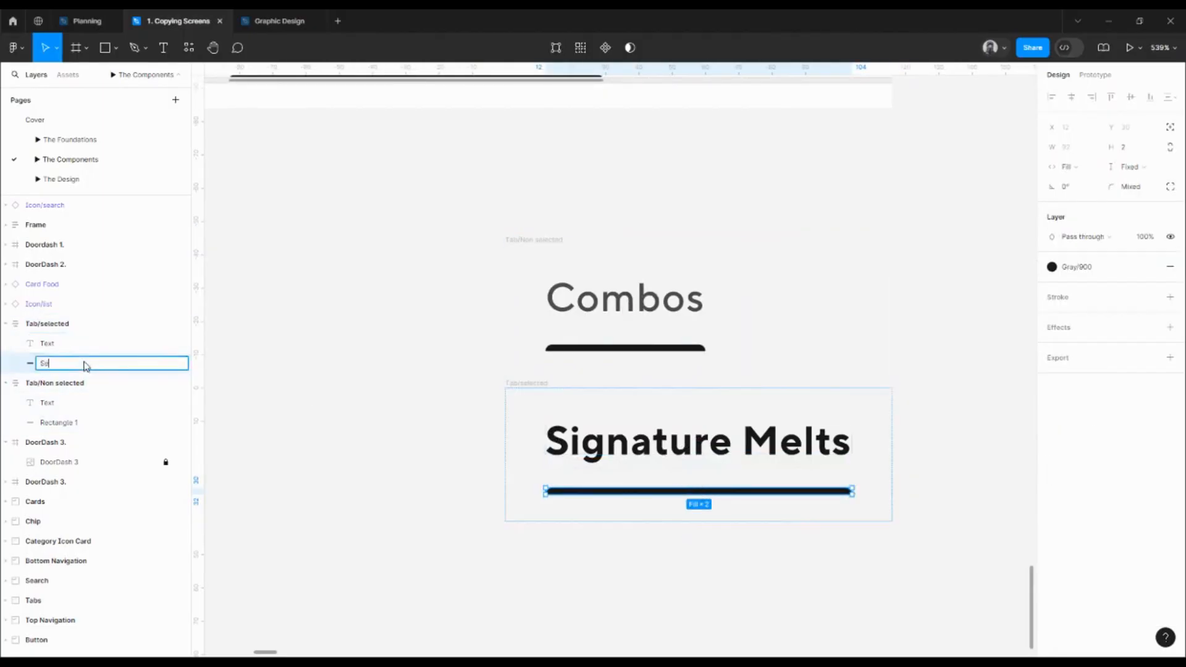
{"action": "type", "text": "lected"}
{"action": "key", "text": "ctrl+a"}
{"action": "key", "text": "ctrl+c"}
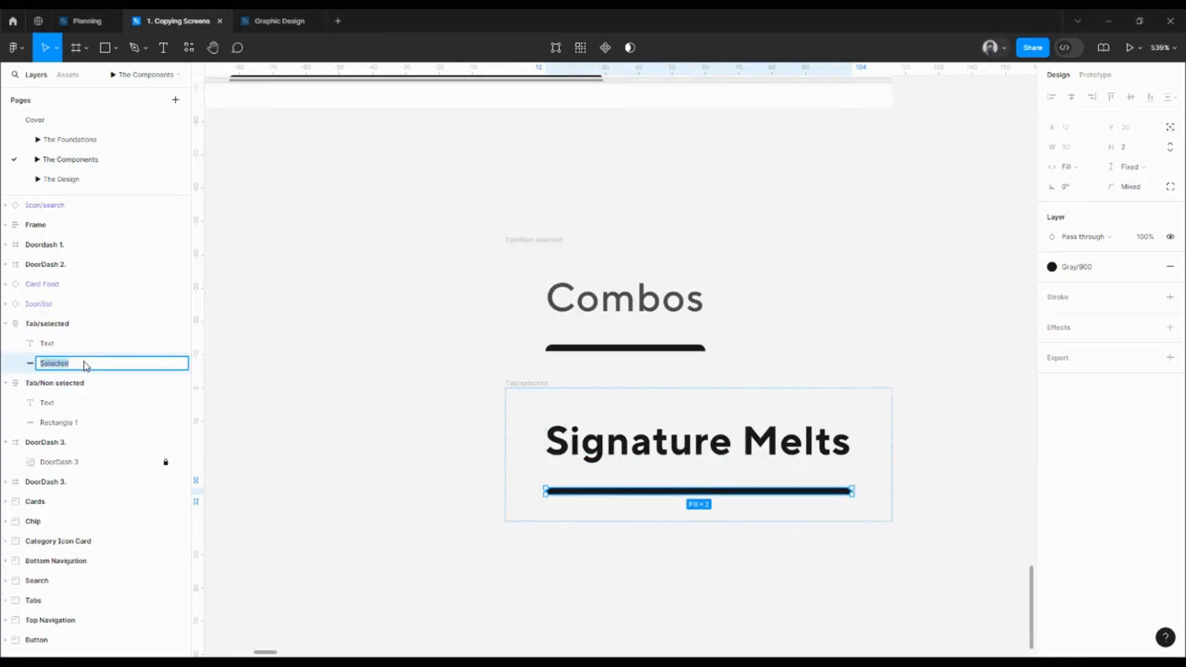
Rename the underline layer in the Tab/Non selected frame as Selected
{"action": "left_click", "coordinate": [571, 349]}
{"action": "double_click", "coordinate": [71, 423]}
{"action": "key", "text": "ctrl+v"}
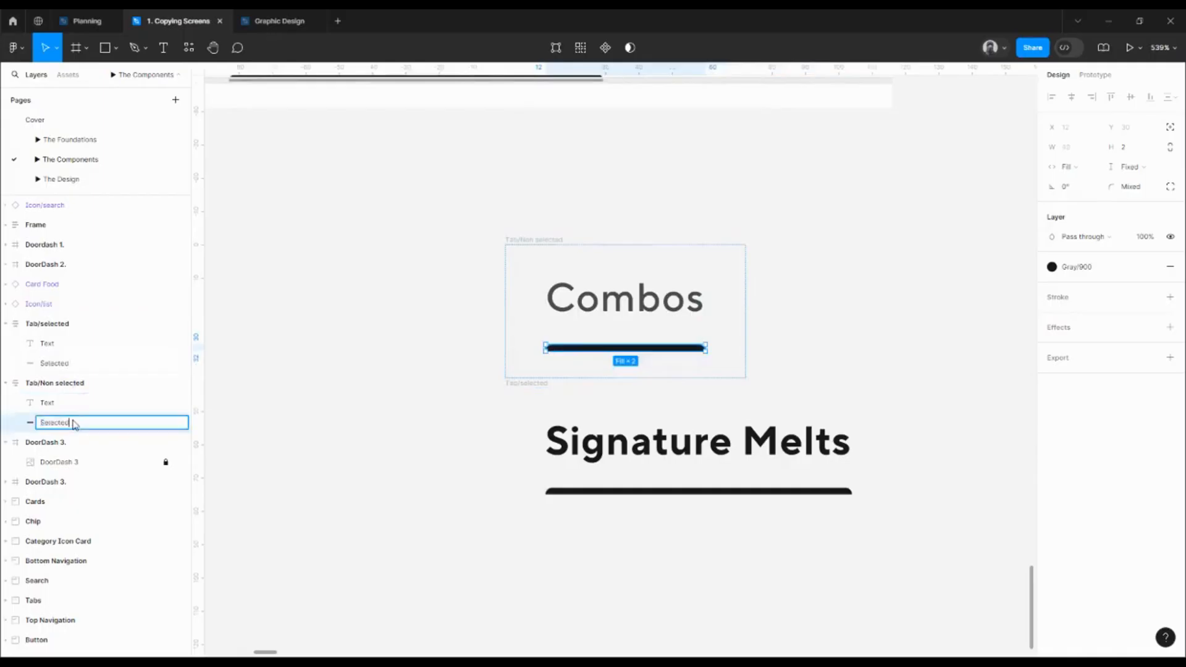
{"action": "key", "text": "Return"}
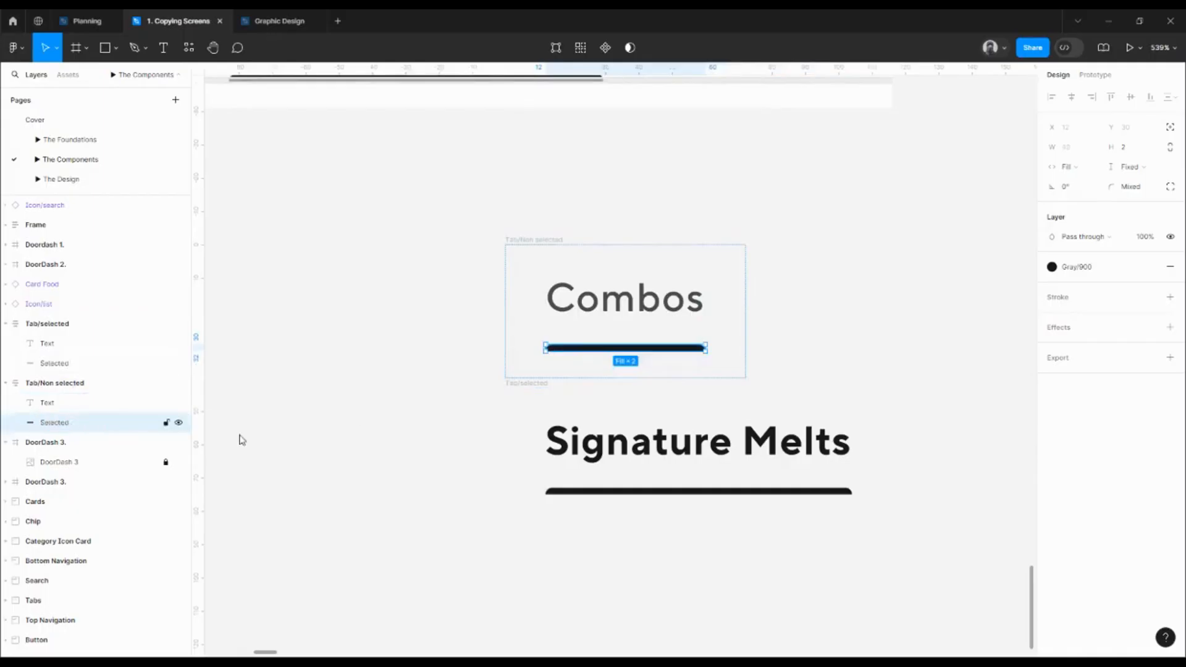
{"action": "left_click", "coordinate": [731, 492], "text": "shift"}
{"action": "left_click", "coordinate": [857, 291]}
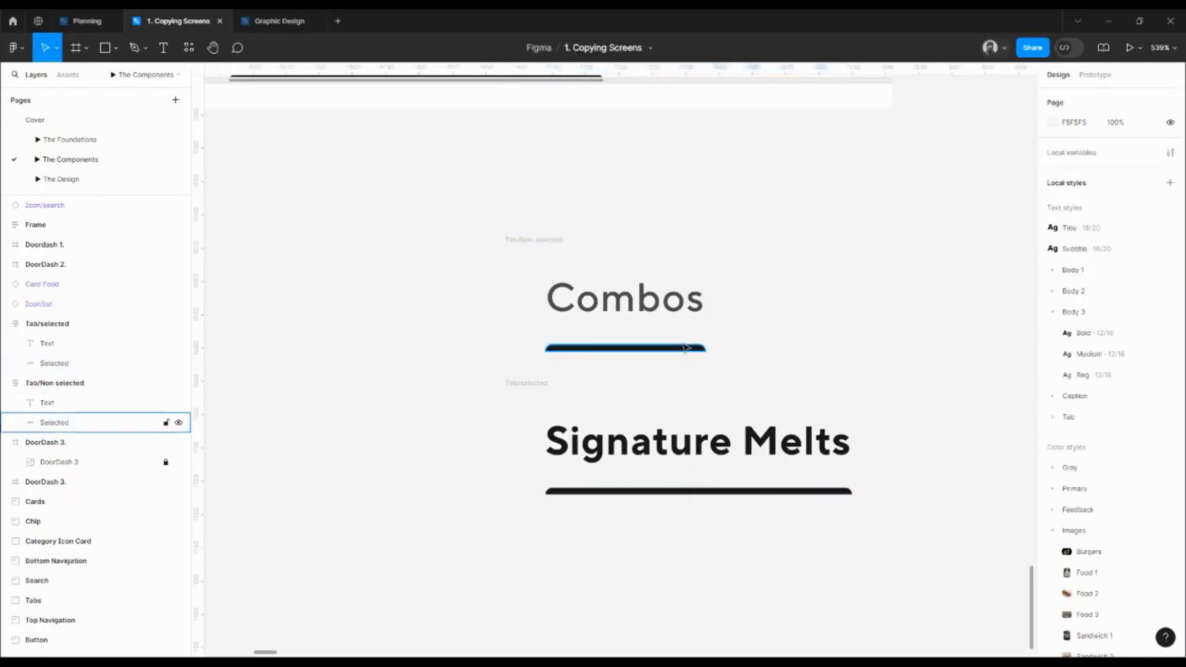
Give the Tab/Non selected underline an absolute position, align it to the frame's left edge and stretch it to the full 72 width
{"action": "left_click", "coordinate": [692, 347]}
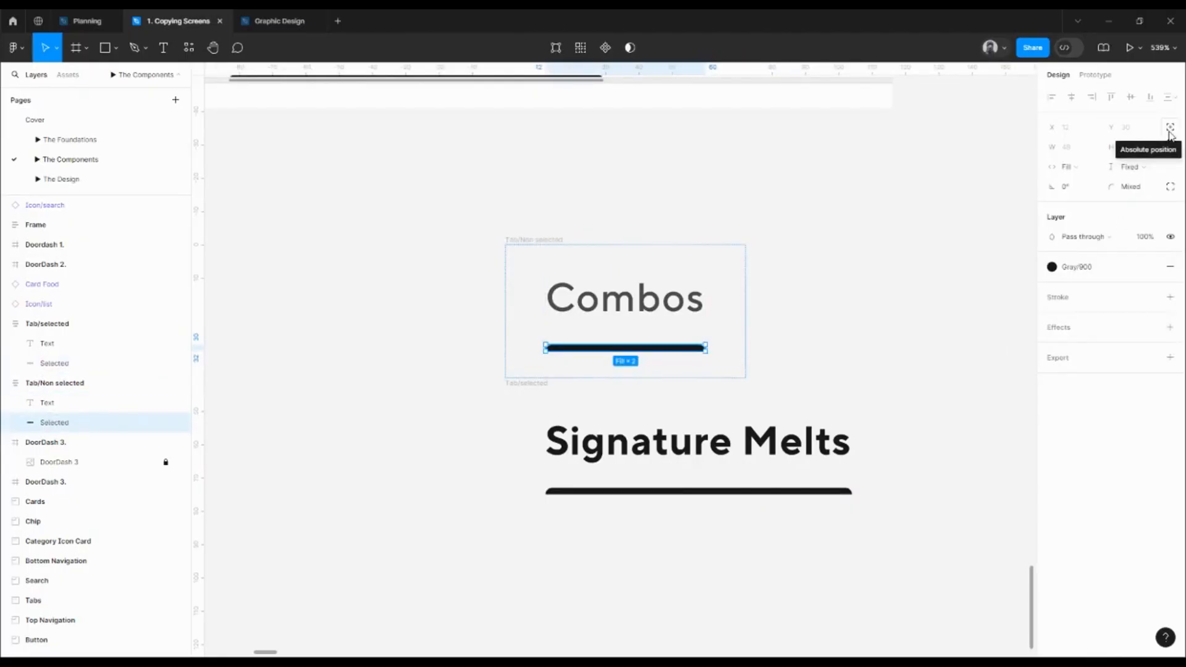
{"action": "left_click", "coordinate": [1169, 132]}
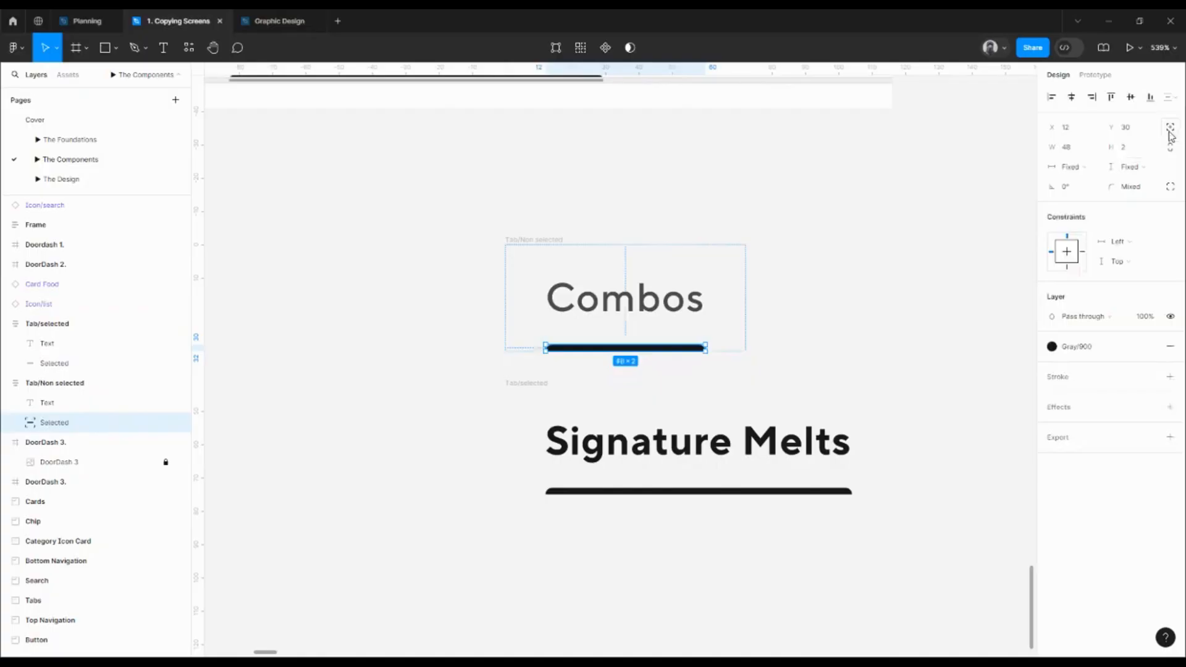
{"action": "left_click", "coordinate": [1051, 99]}
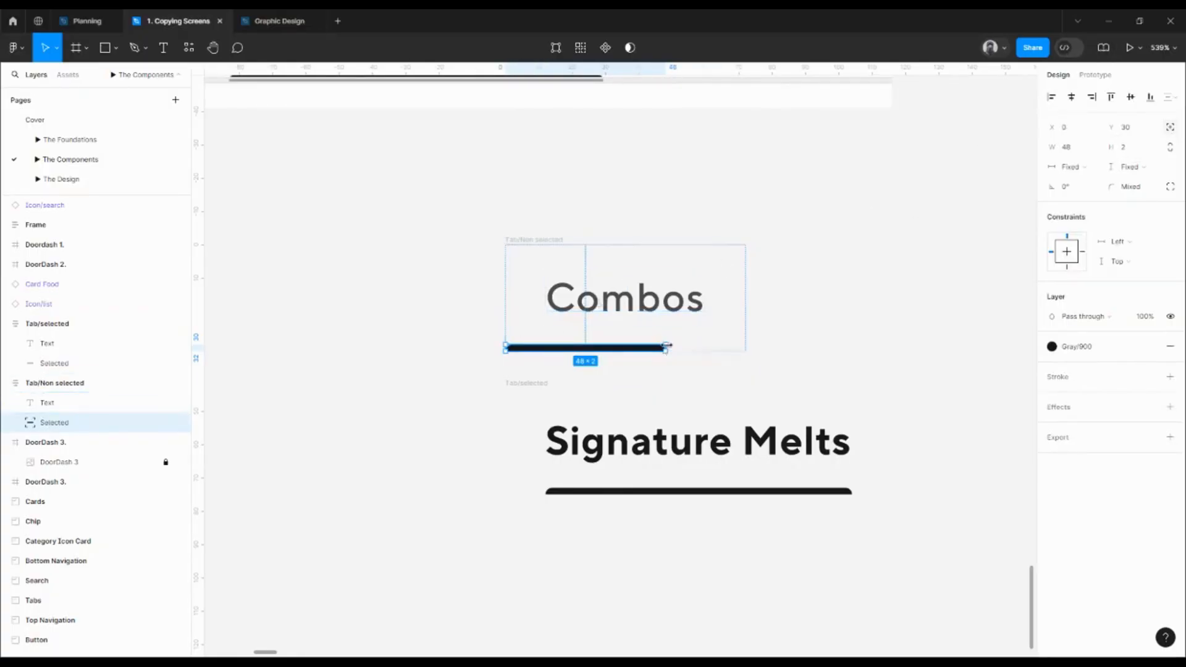
{"action": "left_click_drag", "start_coordinate": [666, 347], "coordinate": [746, 349]}
{"action": "scroll", "coordinate": [746, 349], "scroll_direction": "up", "scroll_amount": 5}
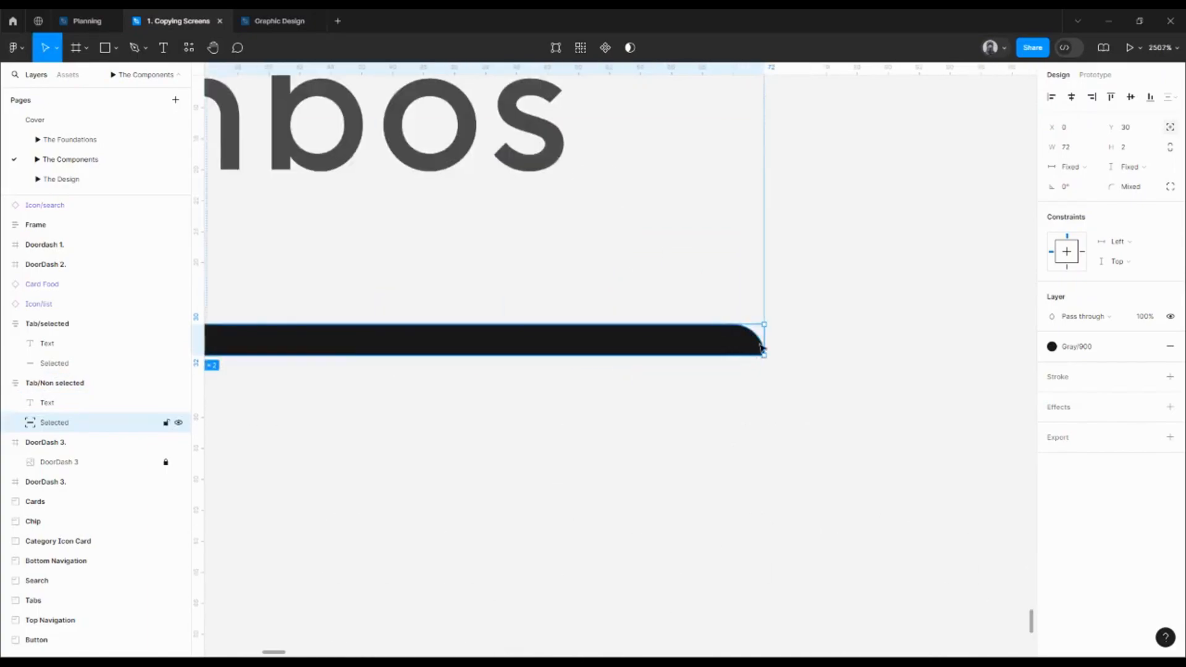
{"action": "scroll", "coordinate": [761, 348], "scroll_direction": "down", "scroll_amount": 5}
{"action": "left_click", "coordinate": [855, 352]}
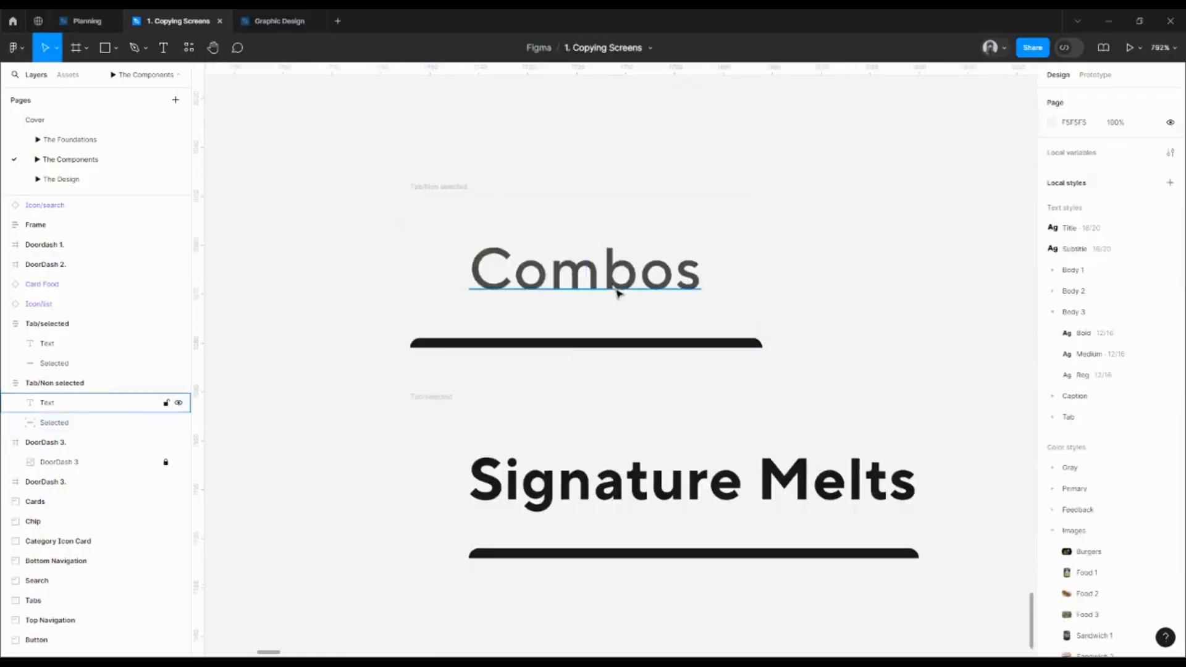
Set the horizontal constraint of the Tab/Non selected underline to Left and right
{"action": "scroll", "coordinate": [617, 294], "scroll_direction": "down", "scroll_amount": 3}
{"action": "left_click", "coordinate": [640, 307]}
{"action": "scroll", "coordinate": [642, 309], "scroll_direction": "up", "scroll_amount": 2}
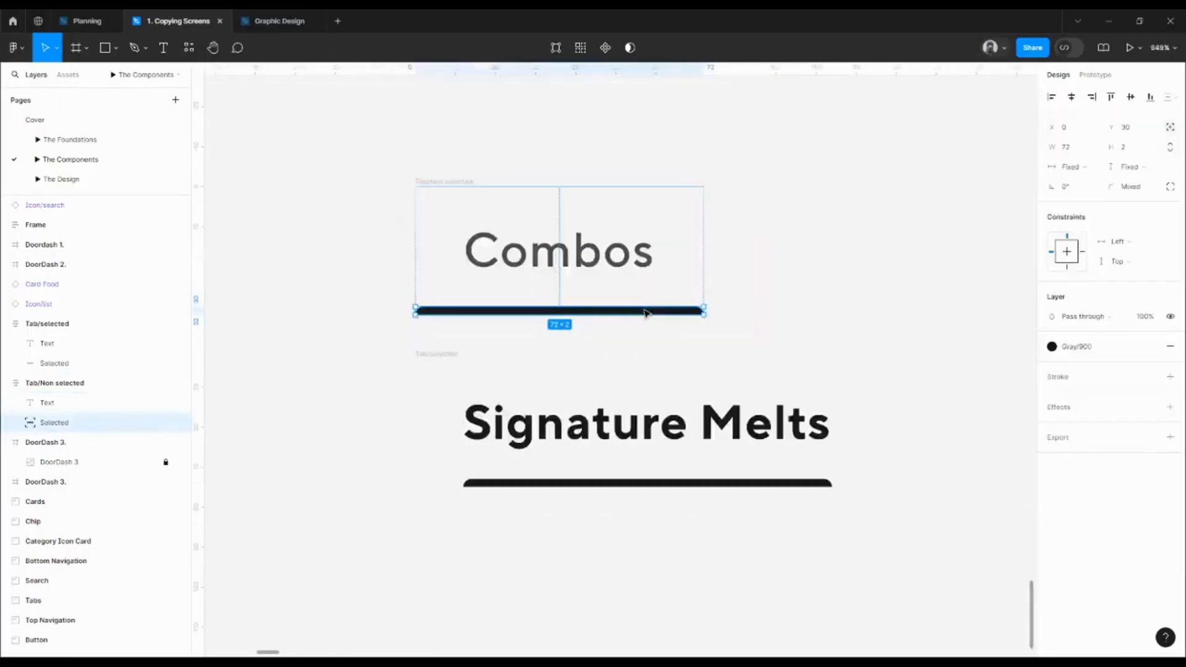
{"action": "left_click", "coordinate": [1133, 243]}
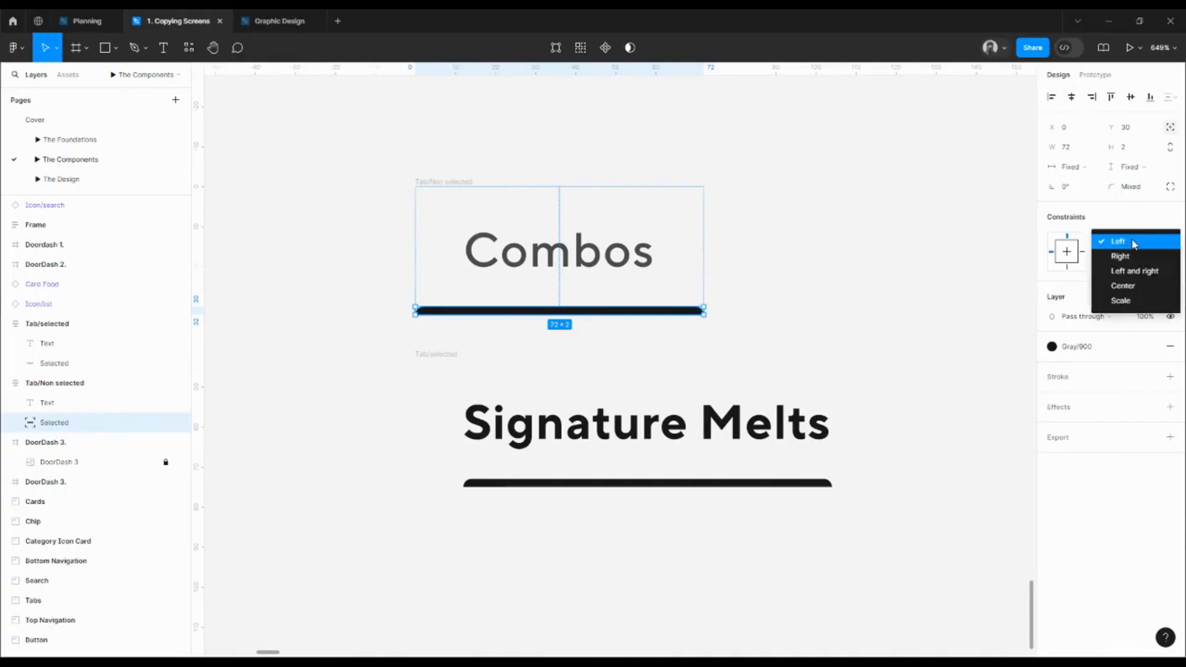
{"action": "left_click", "coordinate": [1134, 271]}
{"action": "left_click", "coordinate": [741, 312]}
Test the underline's stretching by adding filler text after Combos, and delete the filler text again
{"action": "double_click", "coordinate": [535, 260]}
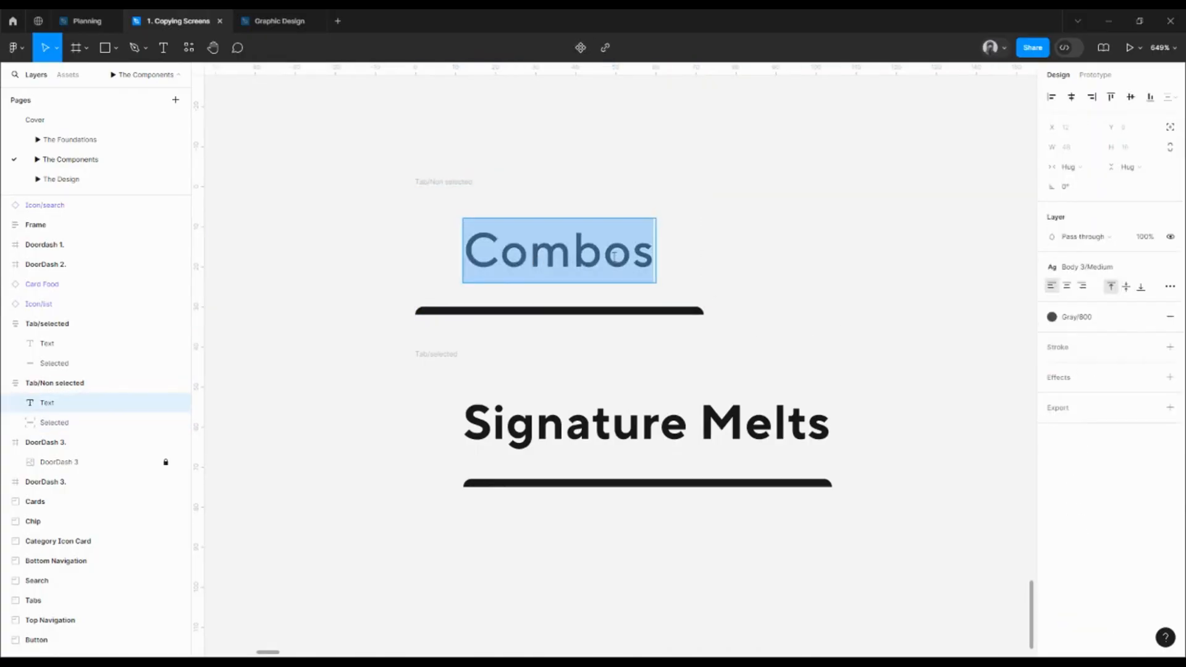
{"action": "left_click", "coordinate": [654, 253]}
{"action": "type", "text": "hjacbjkabjvk"}
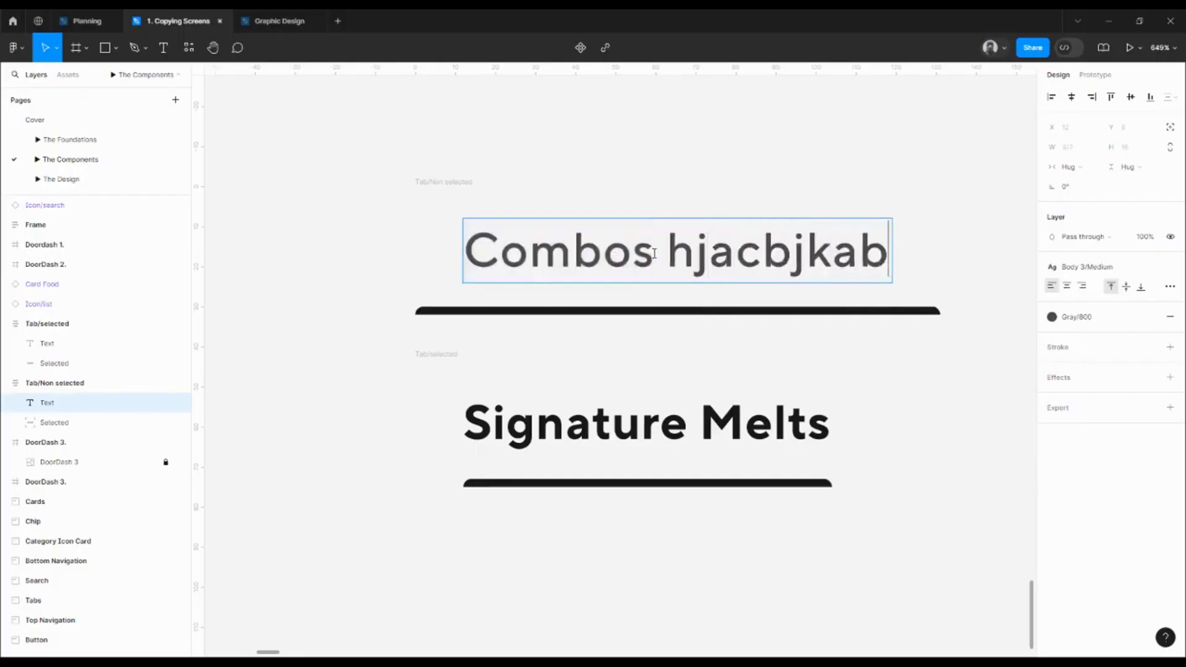
{"action": "key", "text": "BackSpace"}
{"action": "key", "text": "BackSpace"}
{"action": "key", "text": "BackSpace"}
{"action": "key", "text": "BackSpace"}
{"action": "key", "text": "BackSpace"}
{"action": "key", "text": "BackSpace"}
{"action": "key", "text": "BackSpace"}
{"action": "key", "text": "BackSpace"}
{"action": "key", "text": "BackSpace"}
{"action": "key", "text": "BackSpace"}
{"action": "key", "text": "BackSpace"}
{"action": "key", "text": "BackSpace"}
{"action": "key", "text": "BackSpace"}
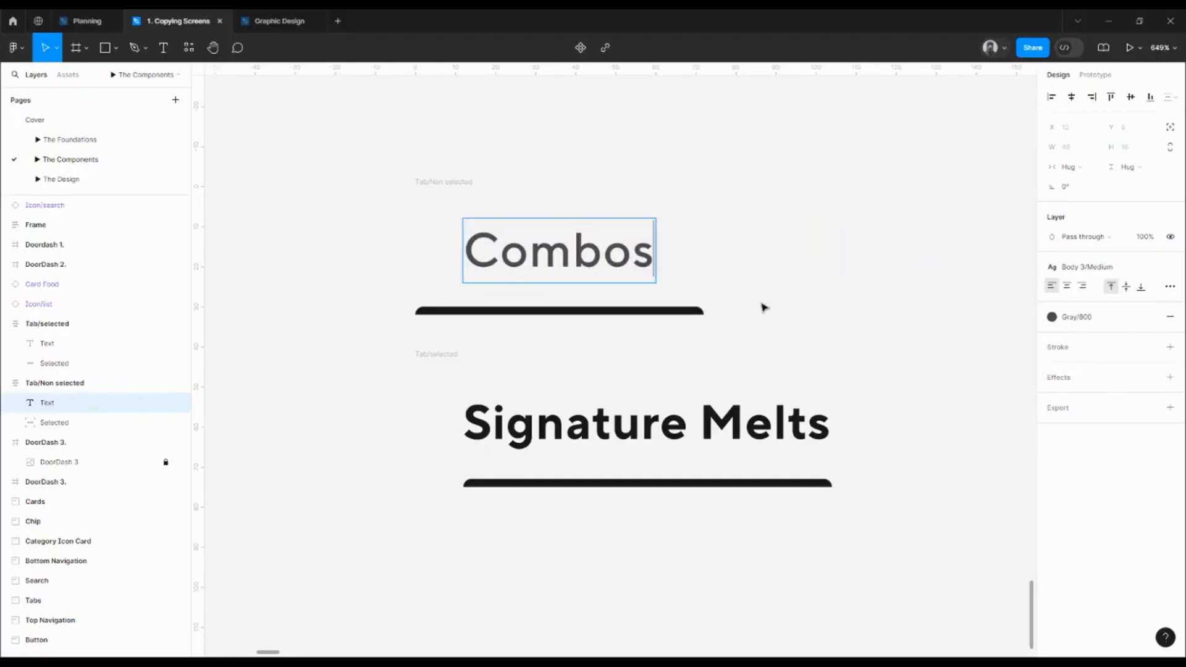
{"action": "key", "text": "Escape"}
Give the Tab/selected underline an absolute position, align it to the frame's left edge and stretch it to the full frame width
{"action": "left_click", "coordinate": [54, 364]}
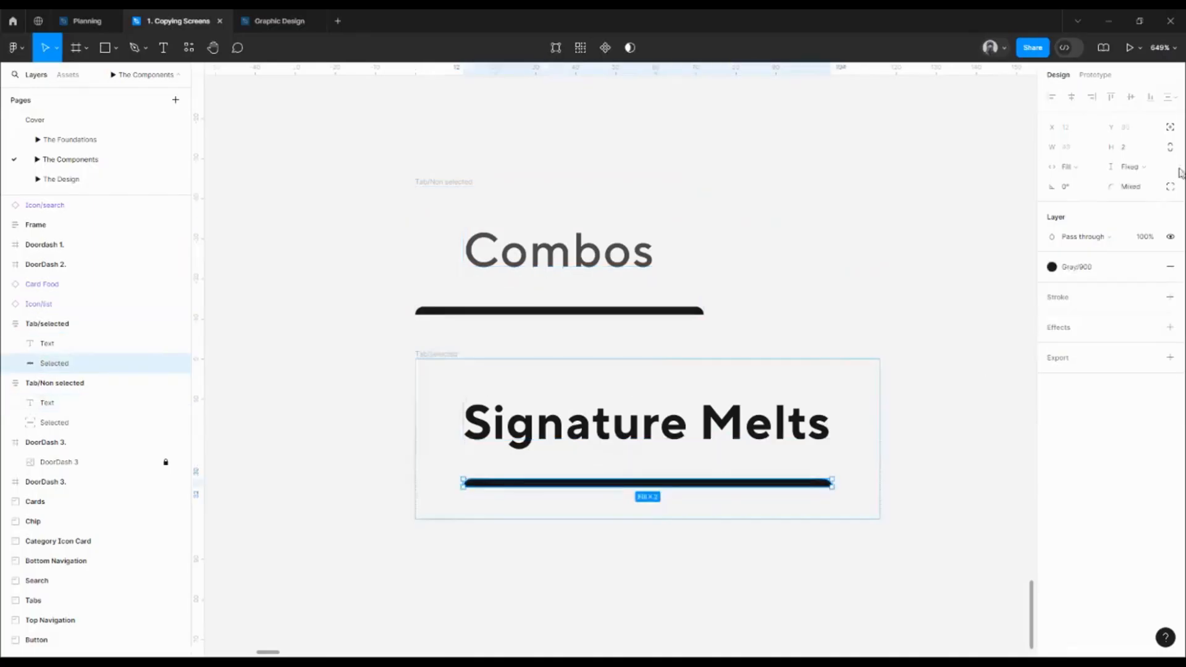
{"action": "left_click", "coordinate": [1170, 127]}
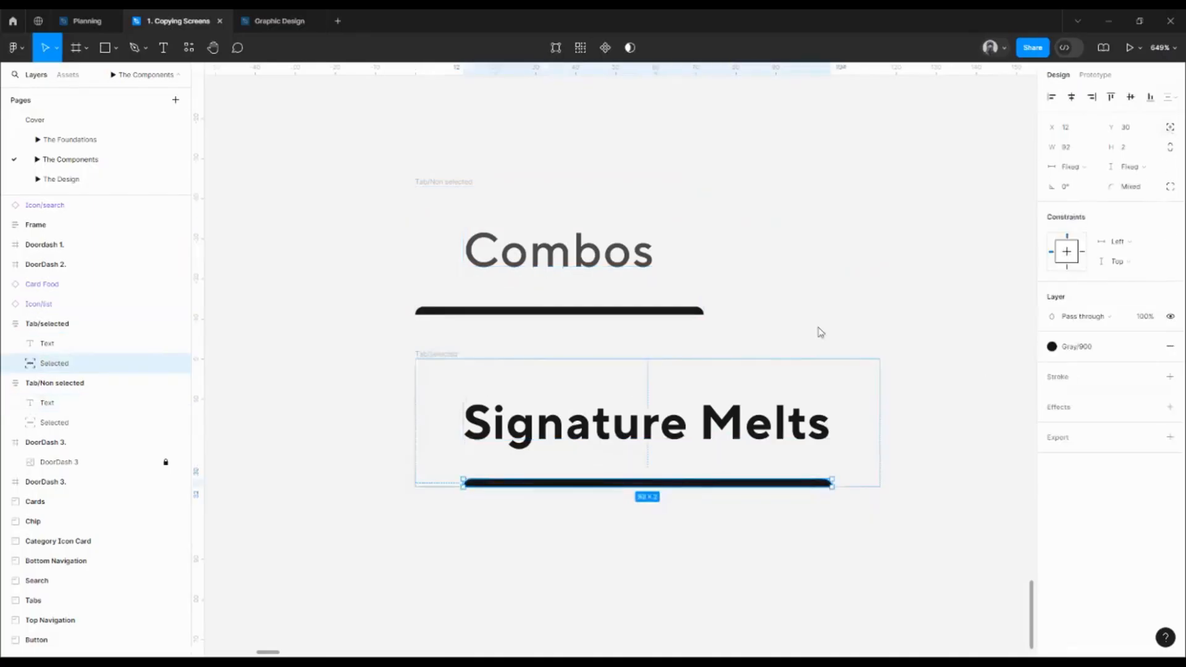
{"action": "left_click", "coordinate": [1051, 97]}
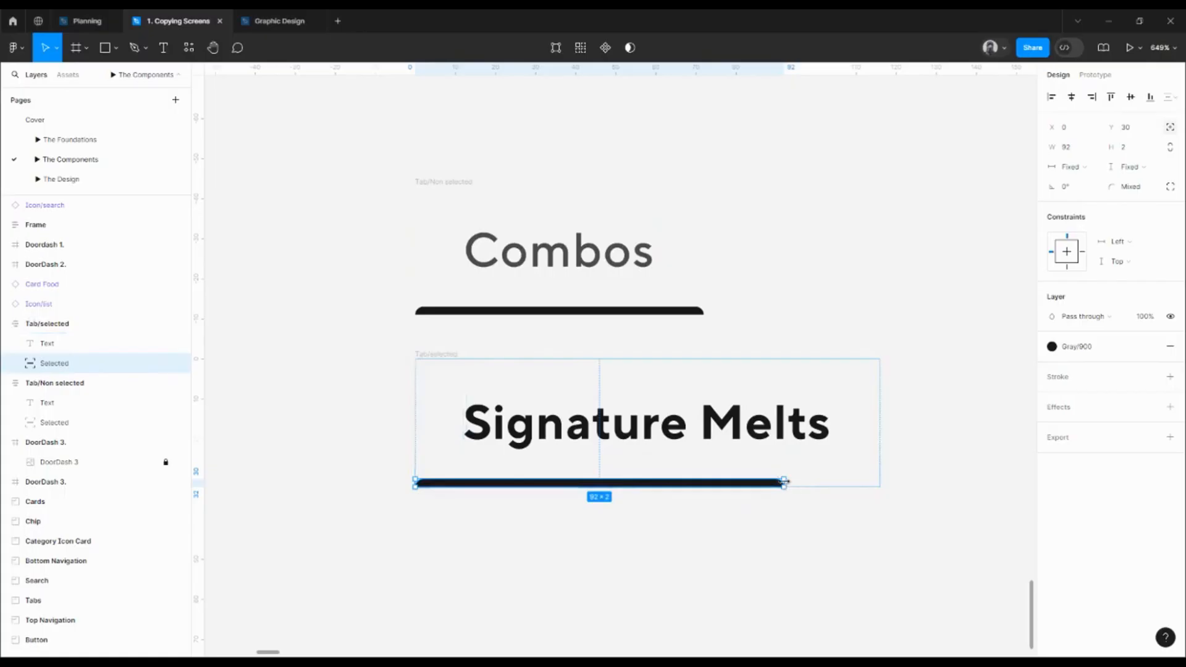
{"action": "left_click_drag", "start_coordinate": [784, 482], "coordinate": [883, 486]}
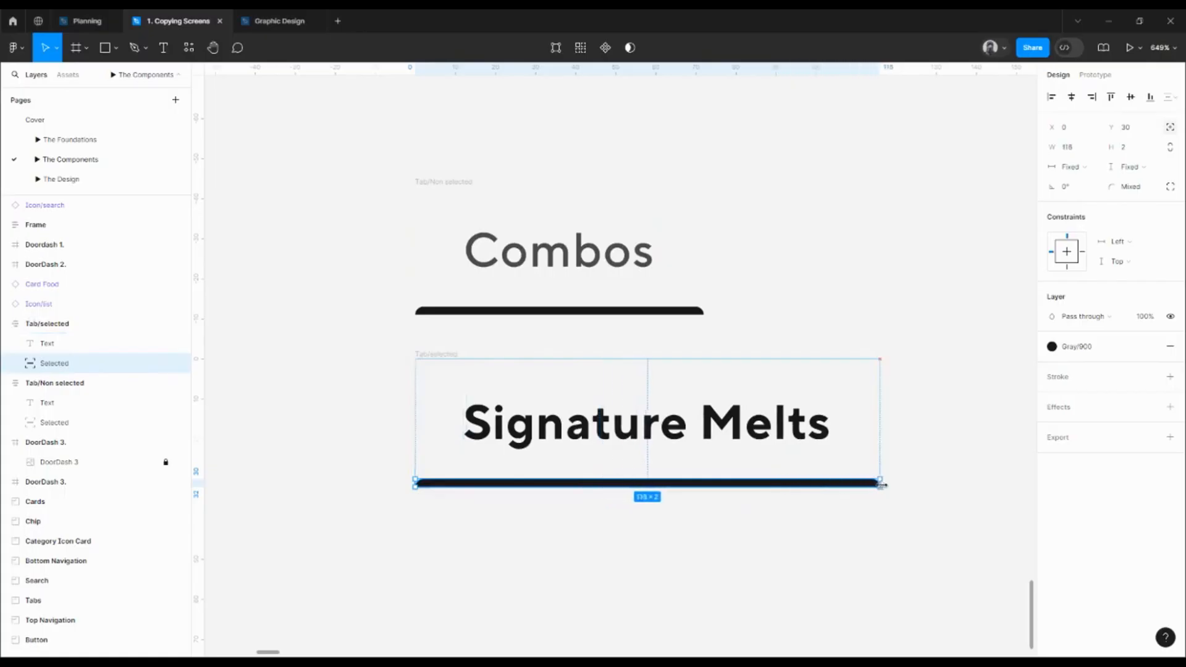
Set the horizontal constraint of the Tab/selected underline to Left and right
{"action": "left_click", "coordinate": [1118, 242]}
{"action": "left_click", "coordinate": [1128, 269]}
{"action": "left_click", "coordinate": [761, 365]}
Set the opacity of the underline in the Tab/Non selected frame to 0
{"action": "left_click", "coordinate": [660, 311]}
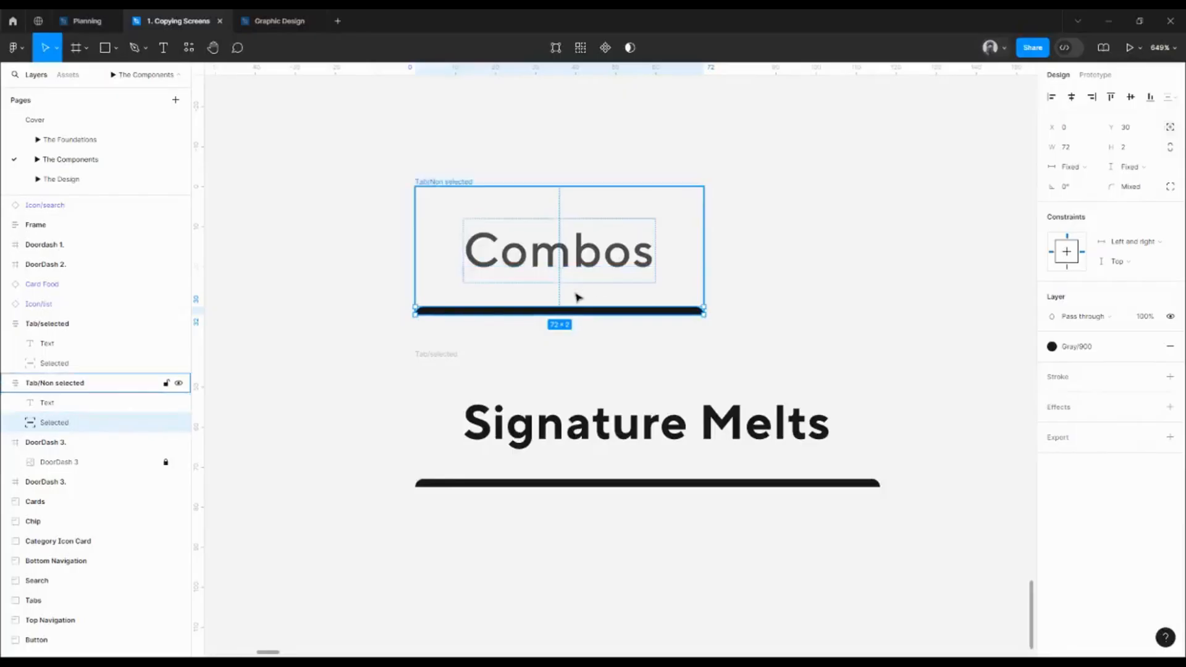
{"action": "left_click", "coordinate": [1144, 316]}
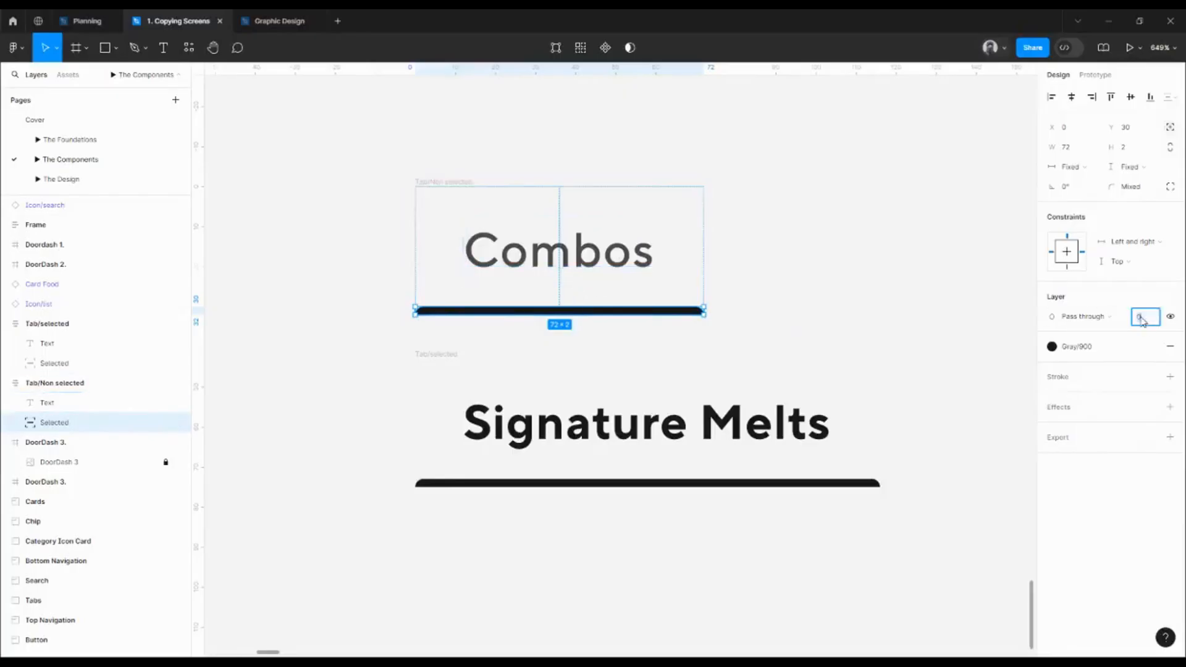
{"action": "key", "text": "Return"}
{"action": "left_click", "coordinate": [816, 334]}
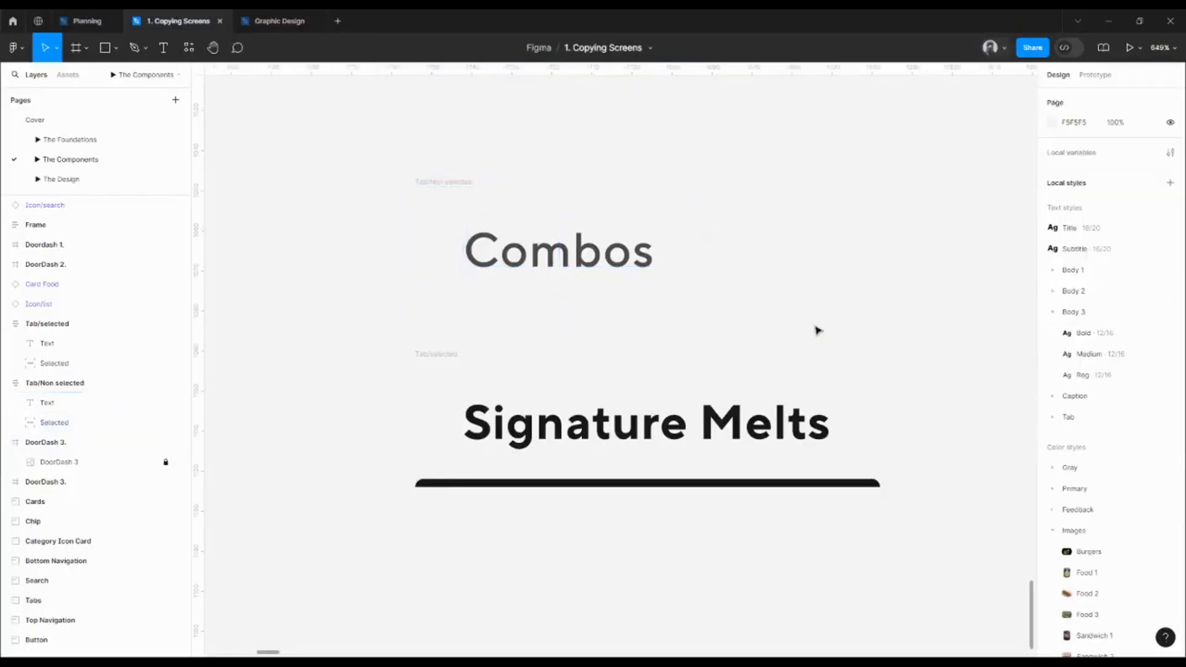
Measure the gap between the list and search icons in the DoorDash reference with a temporary rectangle, and delete the rectangle
{"action": "scroll", "coordinate": [817, 330], "scroll_direction": "down", "scroll_amount": 5}
{"action": "left_click_drag", "start_coordinate": [643, 265], "coordinate": [885, 349]}
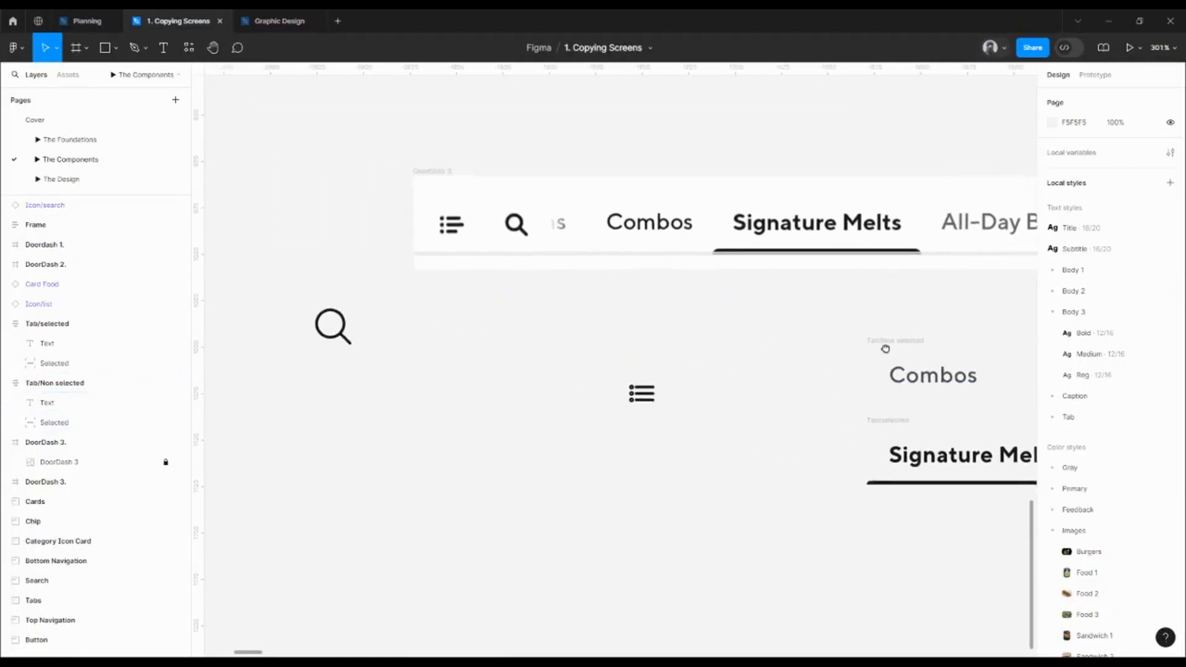
{"action": "scroll", "coordinate": [497, 224], "scroll_direction": "up", "scroll_amount": 5}
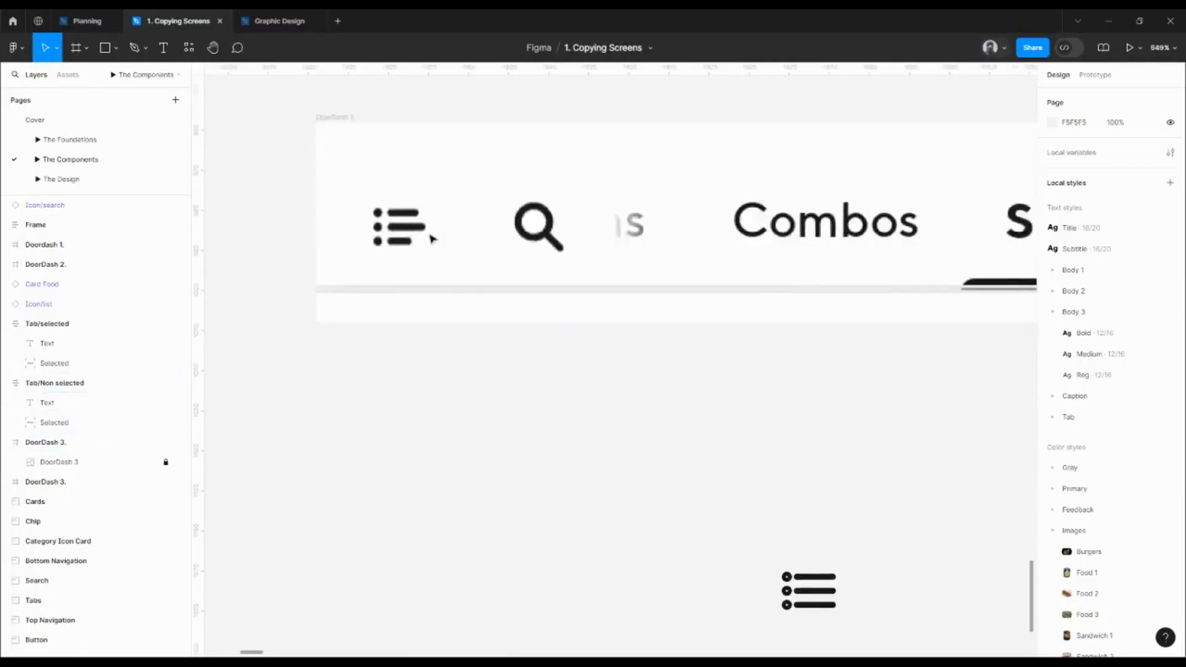
{"action": "key", "text": "r"}
{"action": "left_click_drag", "start_coordinate": [429, 186], "coordinate": [511, 274]}
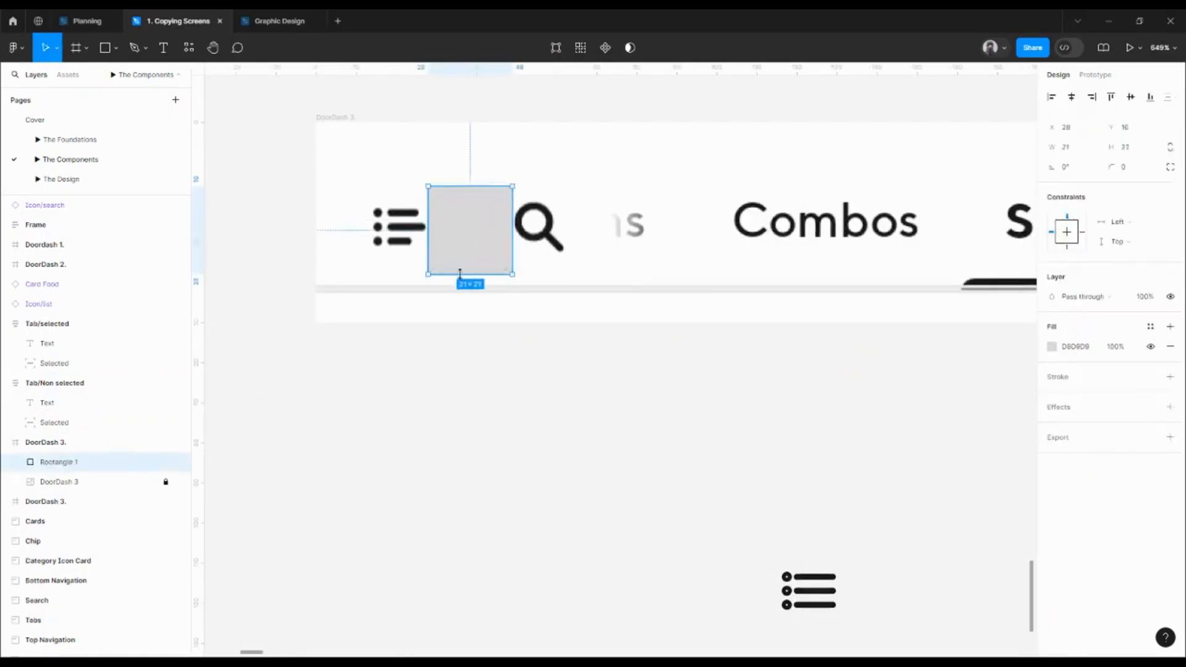
{"action": "left_click_drag", "start_coordinate": [459, 273], "coordinate": [465, 281]}
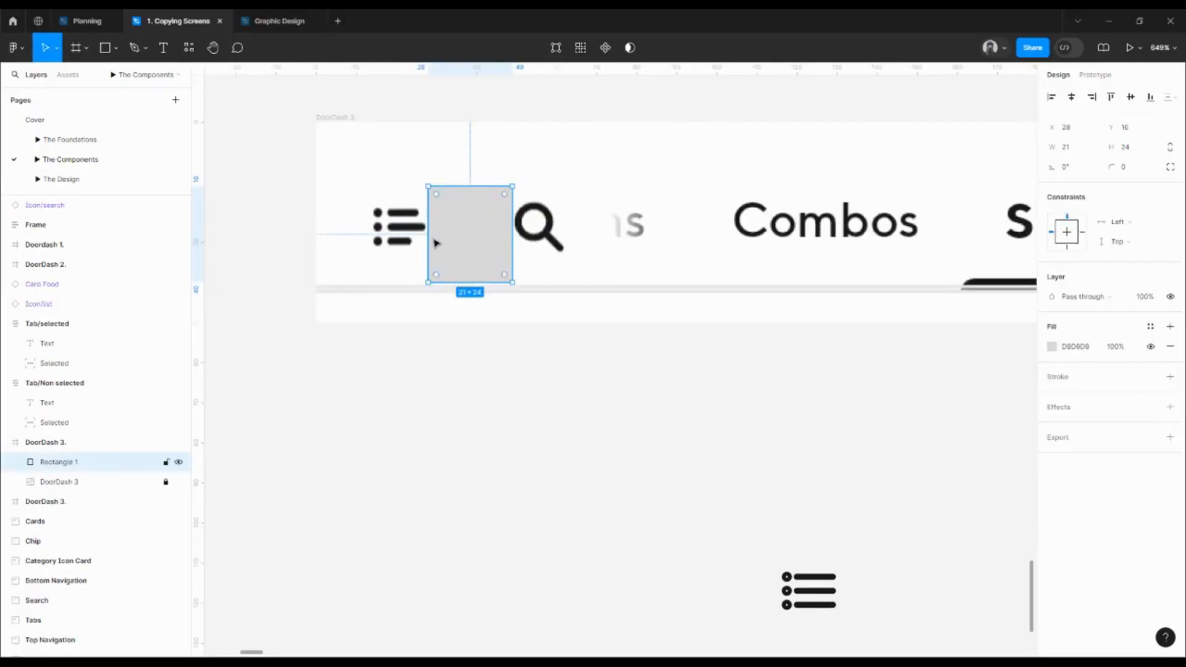
{"action": "left_click_drag", "start_coordinate": [428, 235], "coordinate": [431, 234]}
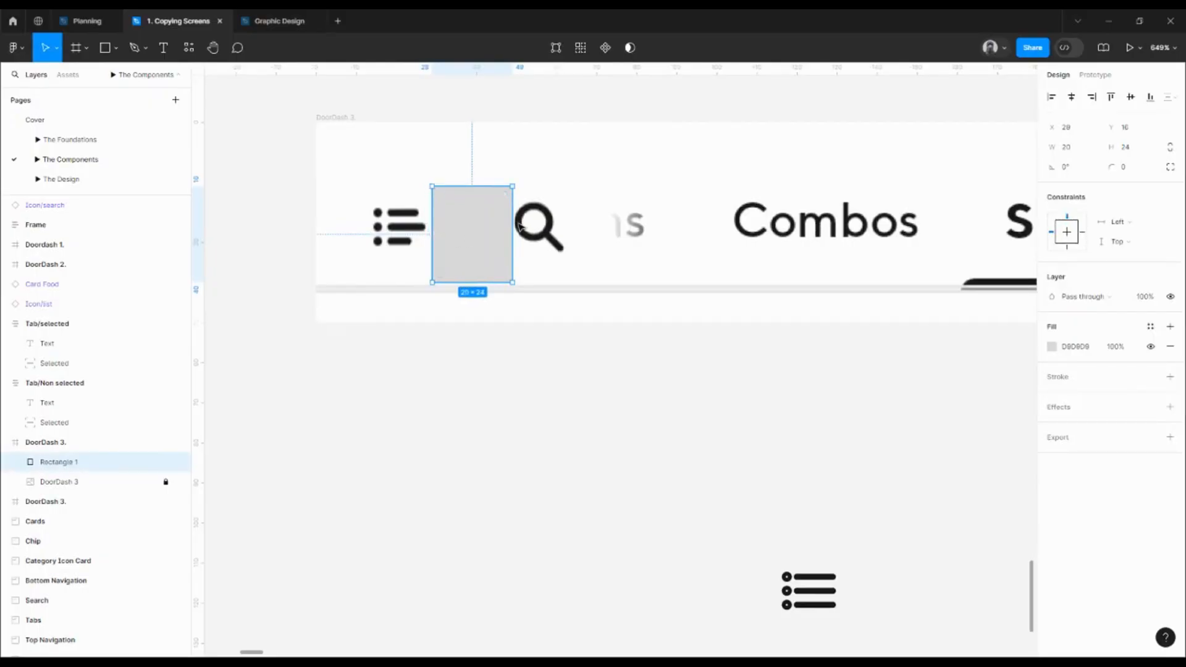
{"action": "left_click_drag", "start_coordinate": [511, 222], "coordinate": [504, 219]}
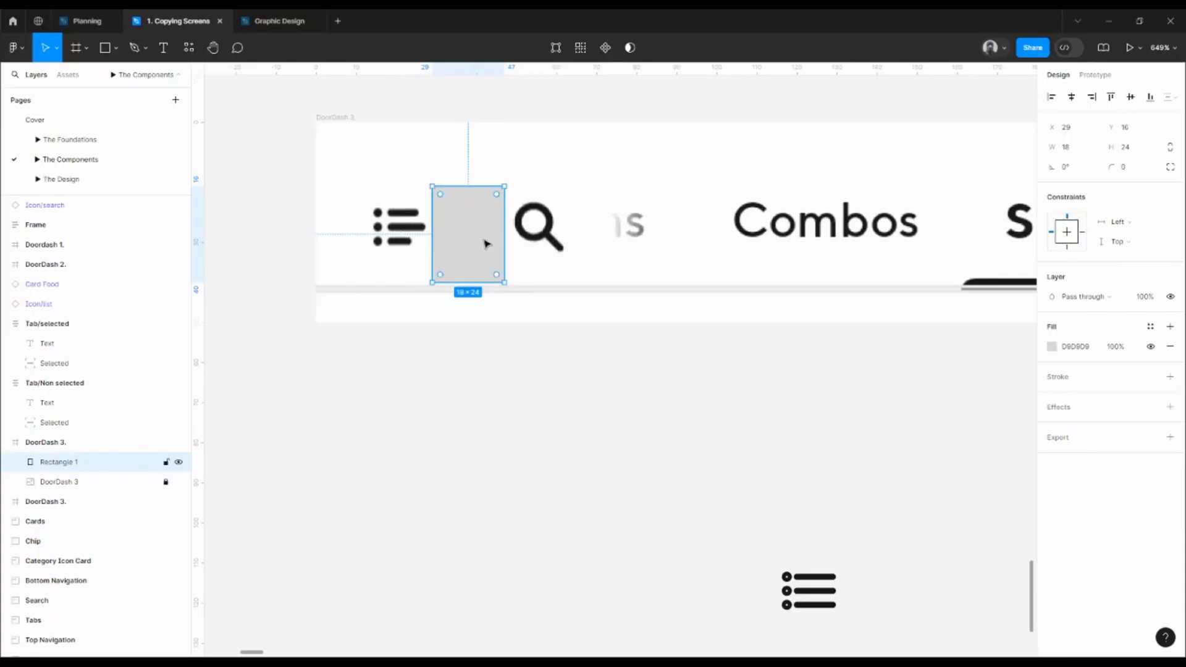
{"action": "key", "text": "Delete"}
Move the list icon down and closer to the left side of the tab frames
{"action": "scroll", "coordinate": [484, 241], "scroll_direction": "down", "scroll_amount": 5}
{"action": "scroll", "coordinate": [585, 370], "scroll_direction": "right", "scroll_amount": 3}
{"action": "scroll", "coordinate": [585, 371], "scroll_direction": "down", "scroll_amount": 1}
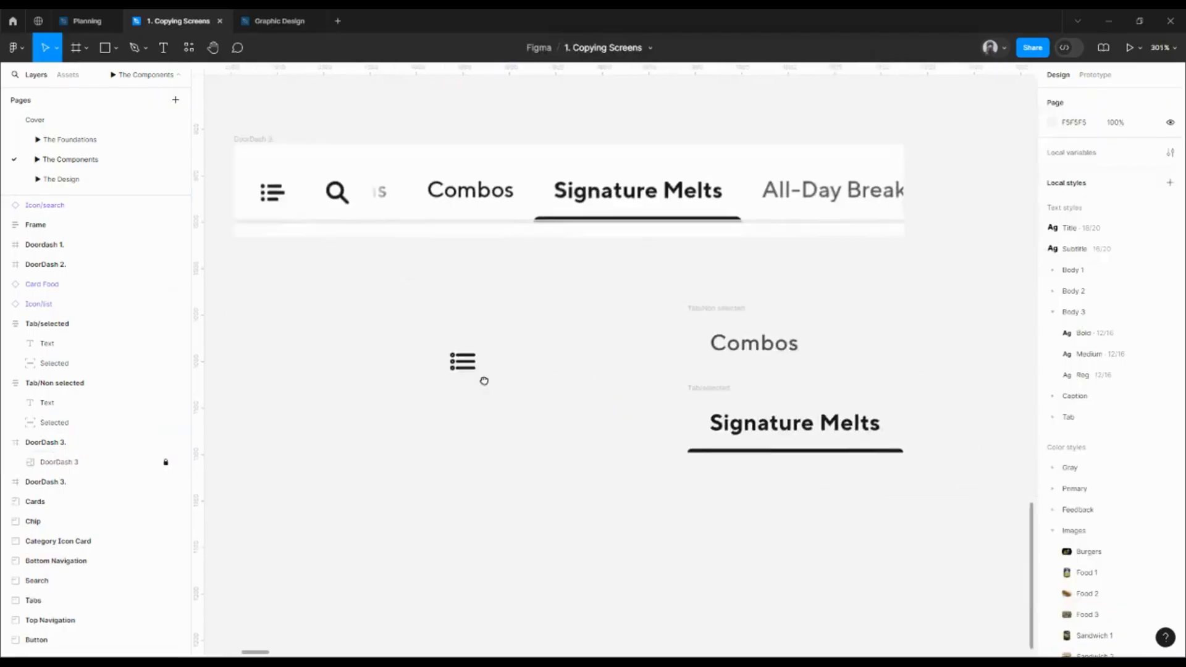
{"action": "scroll", "coordinate": [484, 381], "scroll_direction": "right", "scroll_amount": 2}
{"action": "left_click_drag", "start_coordinate": [376, 348], "coordinate": [405, 446]}
Duplicate the Tab/Non selected frame directly below the Tab/selected frame
{"action": "left_click", "coordinate": [639, 315]}
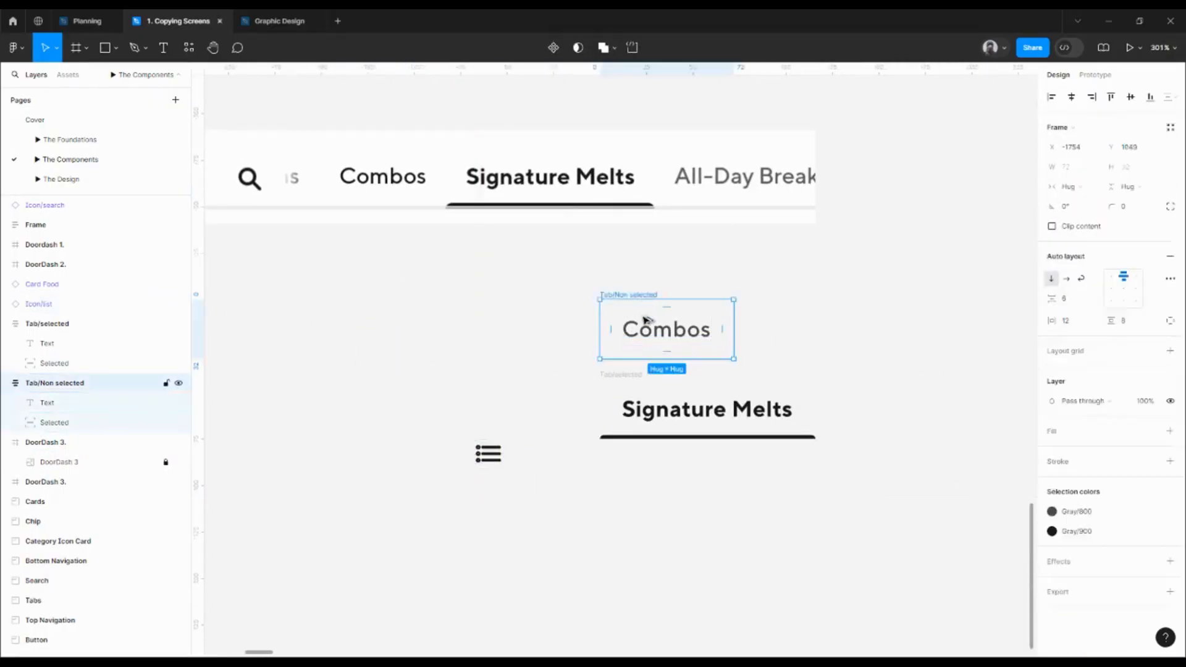
{"action": "left_click_drag", "start_coordinate": [644, 320], "coordinate": [645, 465]}
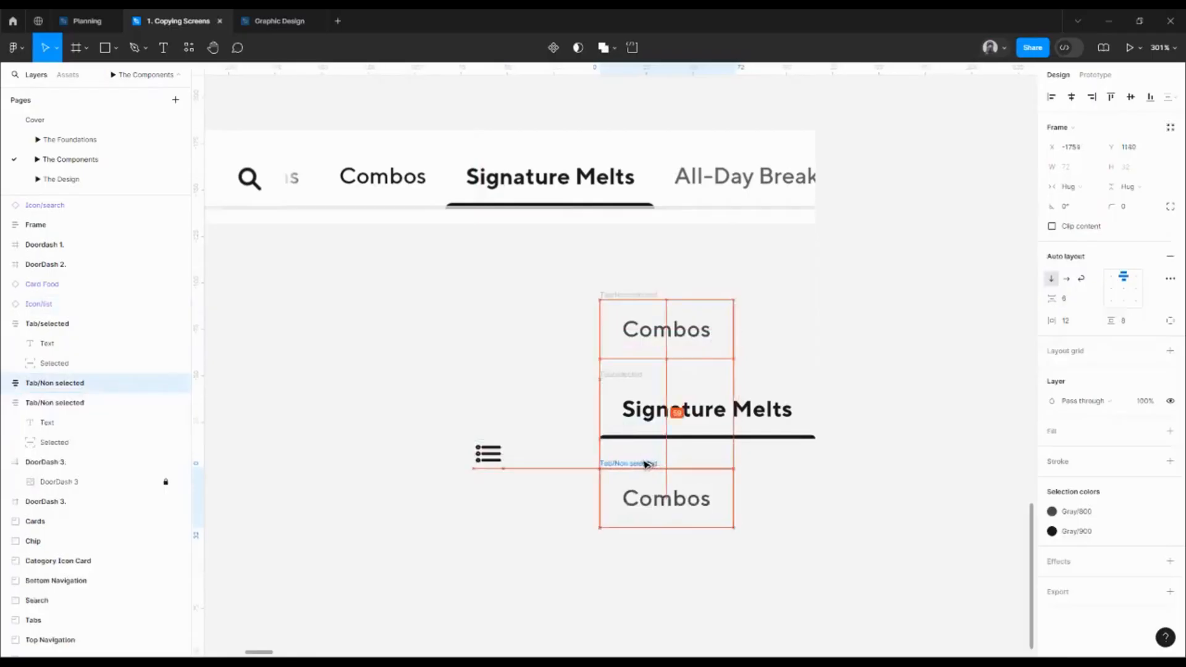
Replace the Combos text in the duplicated tab frame below Signature Melts with the list icon
{"action": "left_click", "coordinate": [489, 456]}
{"action": "key", "text": "Delete"}
{"action": "left_click", "coordinate": [675, 501]}
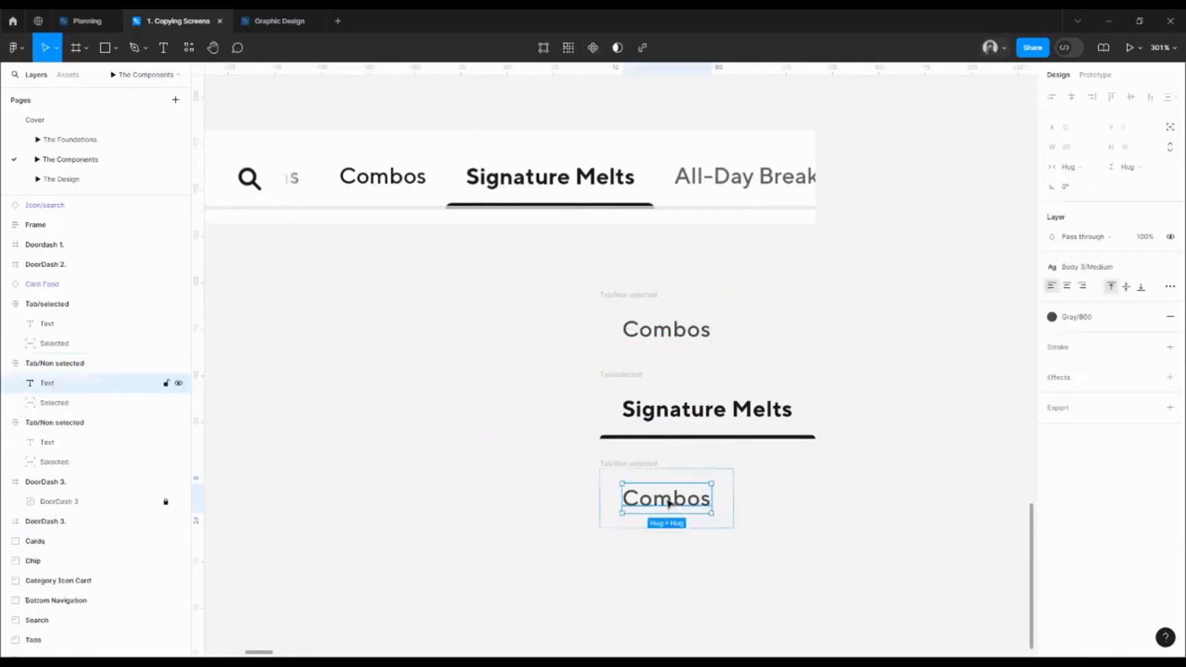
{"action": "right_click", "coordinate": [667, 500]}
{"action": "left_click", "coordinate": [717, 323]}
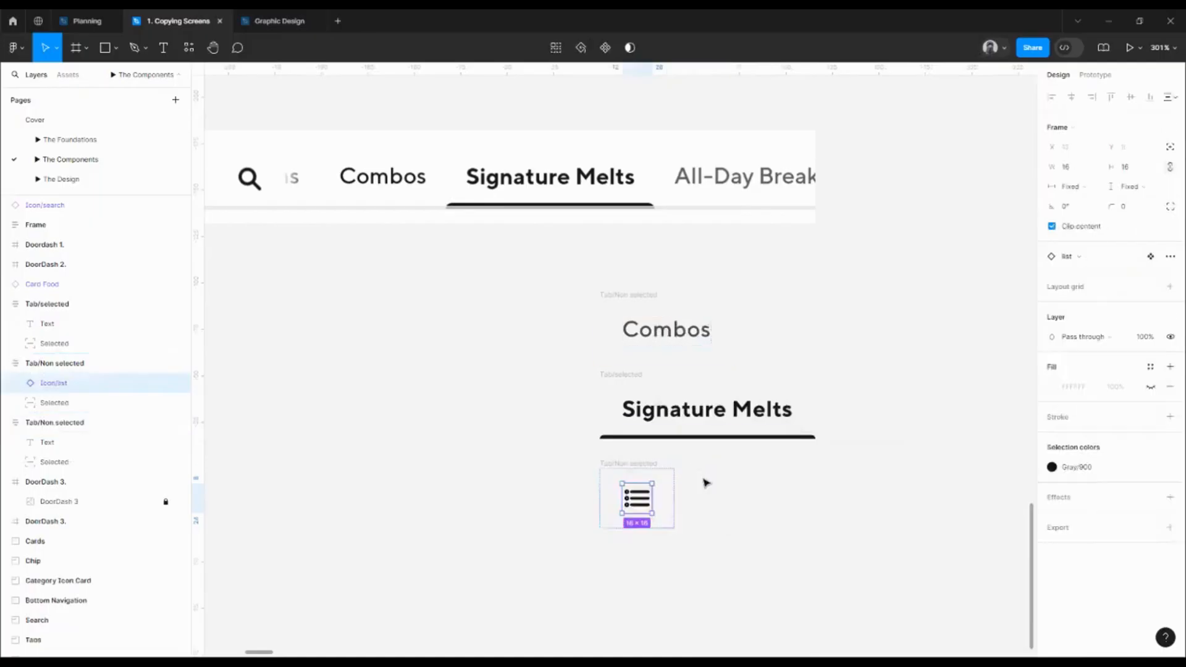
Set the vertical resizing of all three tab frames to Fixed height
{"action": "left_click", "coordinate": [638, 466]}
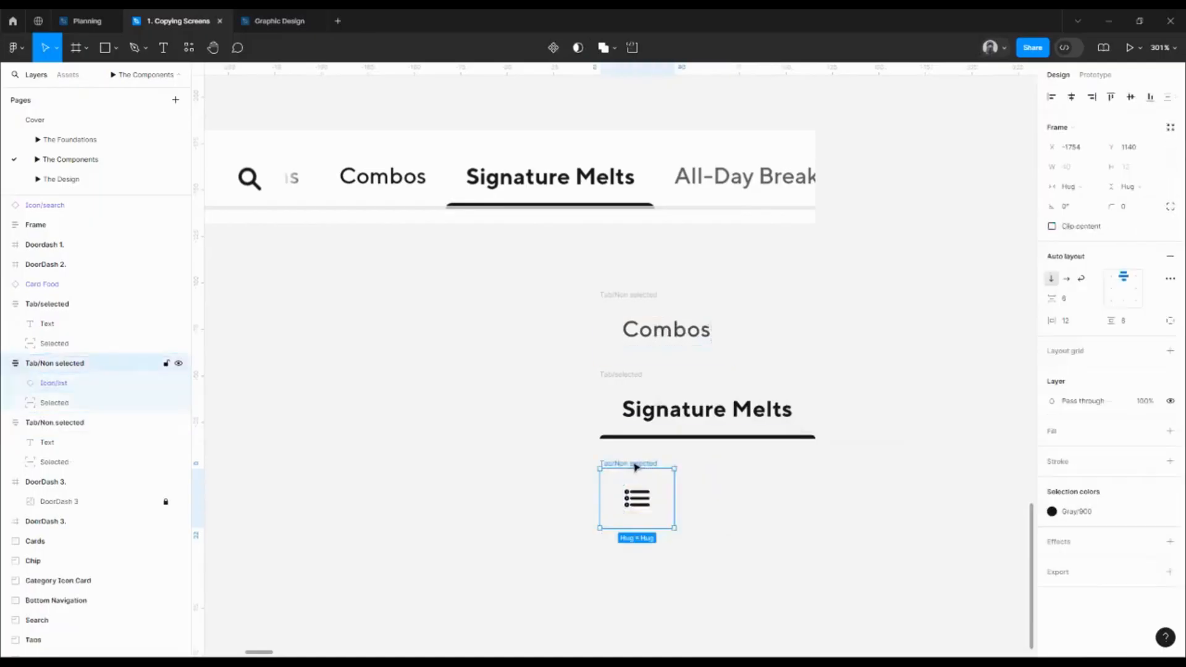
{"action": "left_click", "coordinate": [636, 375], "text": "shift"}
{"action": "left_click", "coordinate": [640, 301], "text": "shift"}
{"action": "left_click", "coordinate": [1125, 187]}
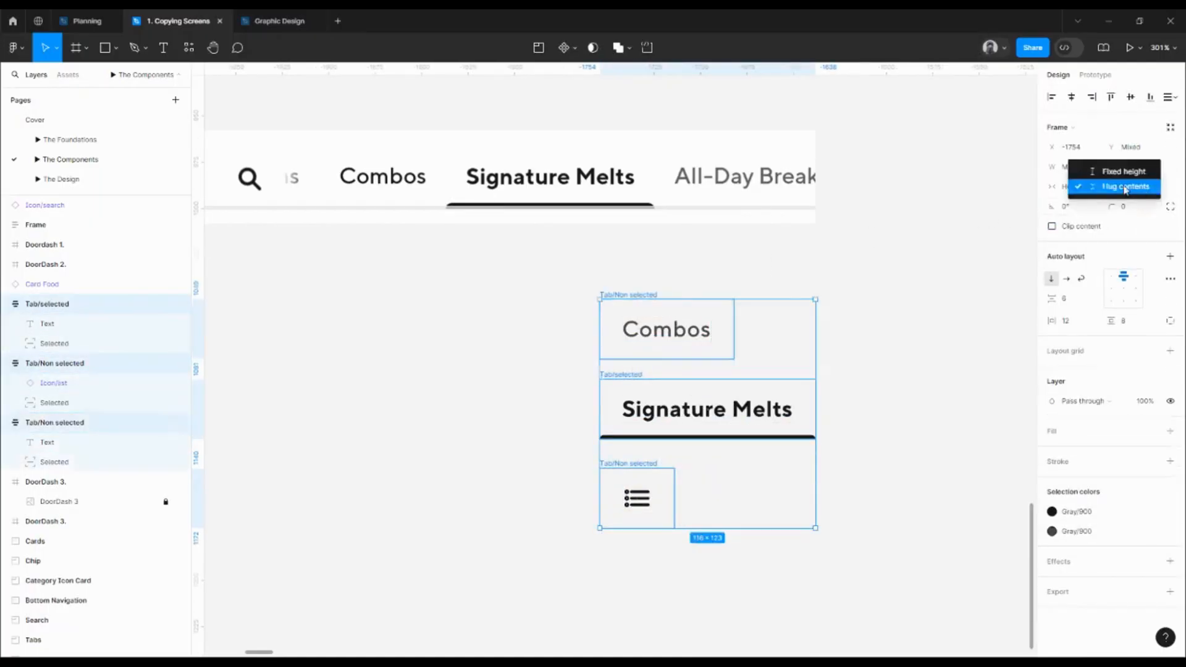
{"action": "left_click", "coordinate": [1115, 171]}
Set the horizontal padding of the tab frame containing the list icon to 8
{"action": "double_click", "coordinate": [641, 498]}
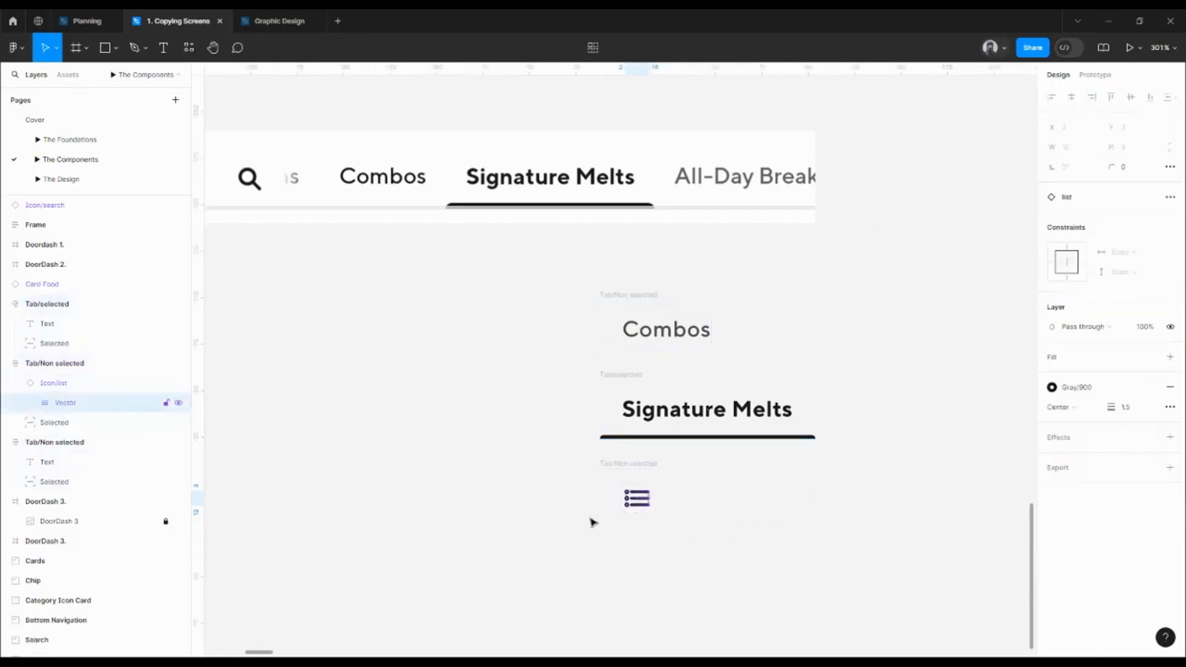
{"action": "left_click", "coordinate": [535, 521]}
{"action": "left_click", "coordinate": [644, 501]}
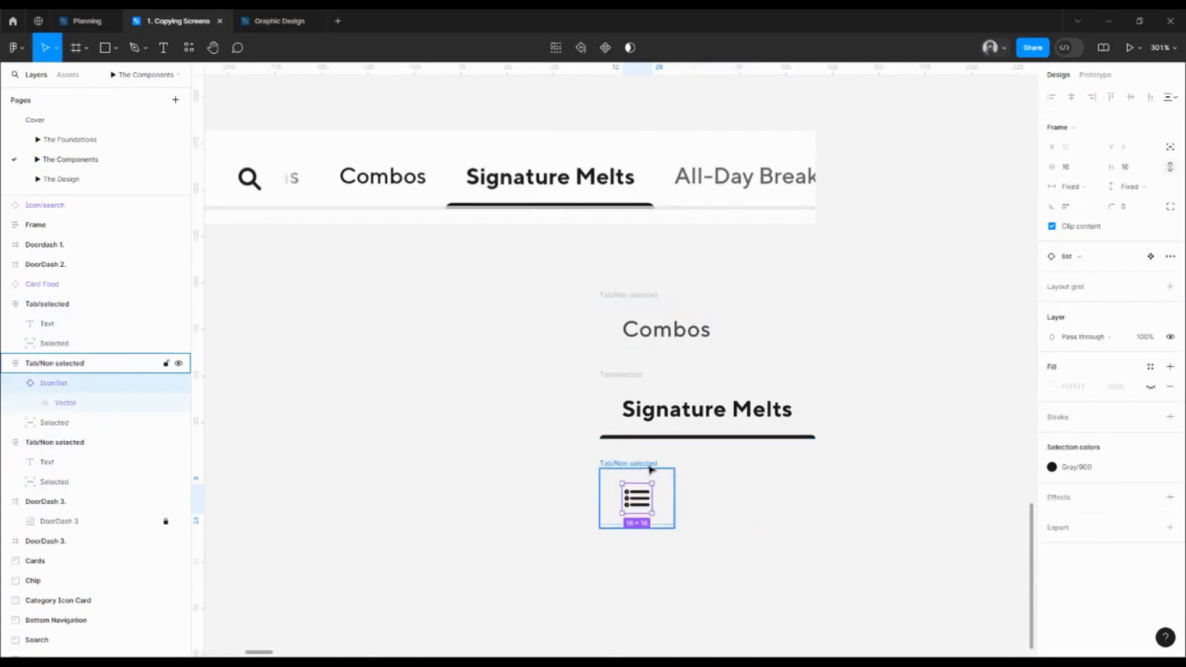
{"action": "left_click", "coordinate": [647, 465]}
{"action": "left_click", "coordinate": [1065, 323]}
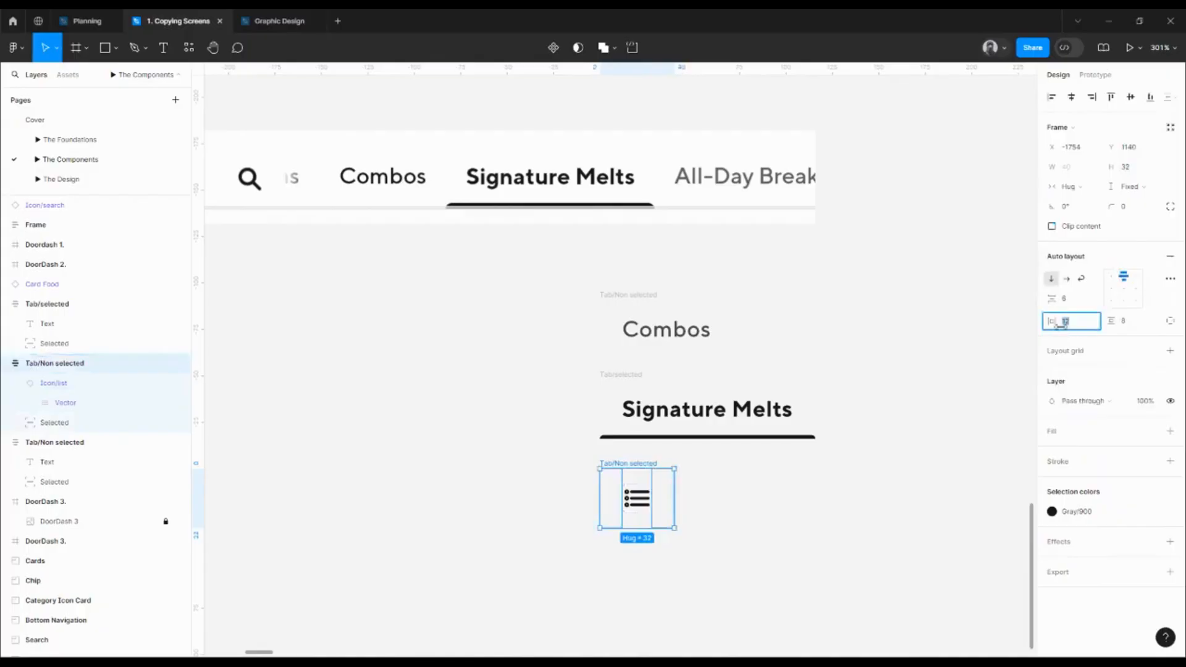
{"action": "type", "text": "8"}
{"action": "key", "text": "Return"}
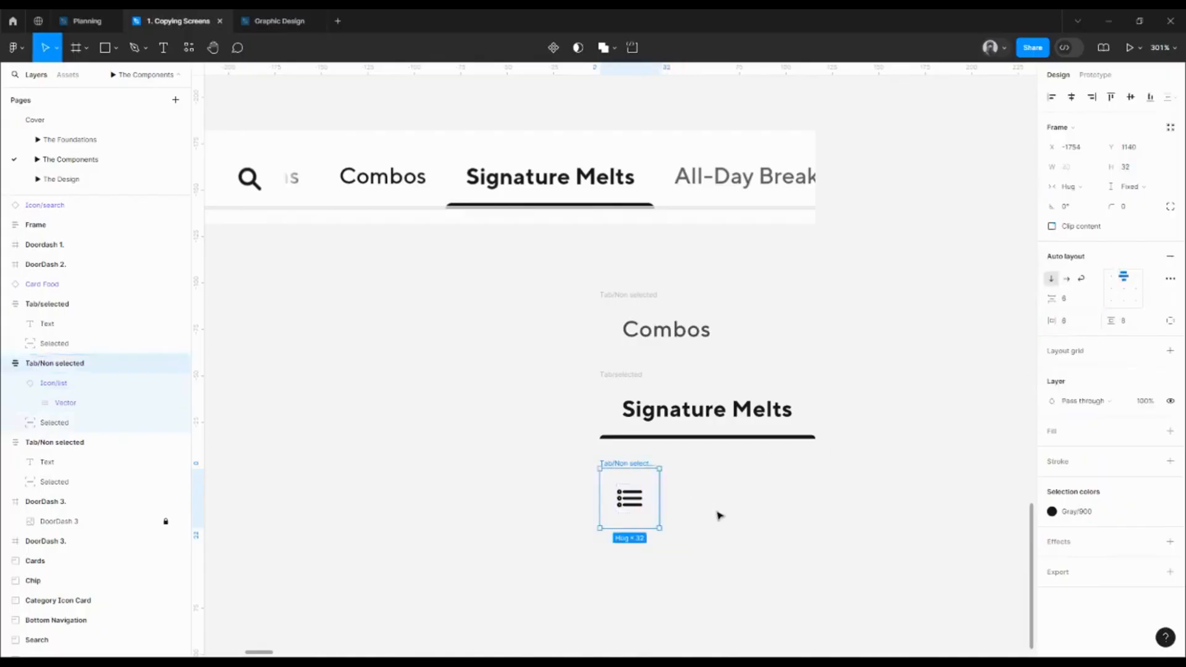
Move the list icon's tab frame directly below the DoorDash reference and rename it Tab/Icon Only
{"action": "scroll", "coordinate": [721, 499], "scroll_direction": "down", "scroll_amount": 1}
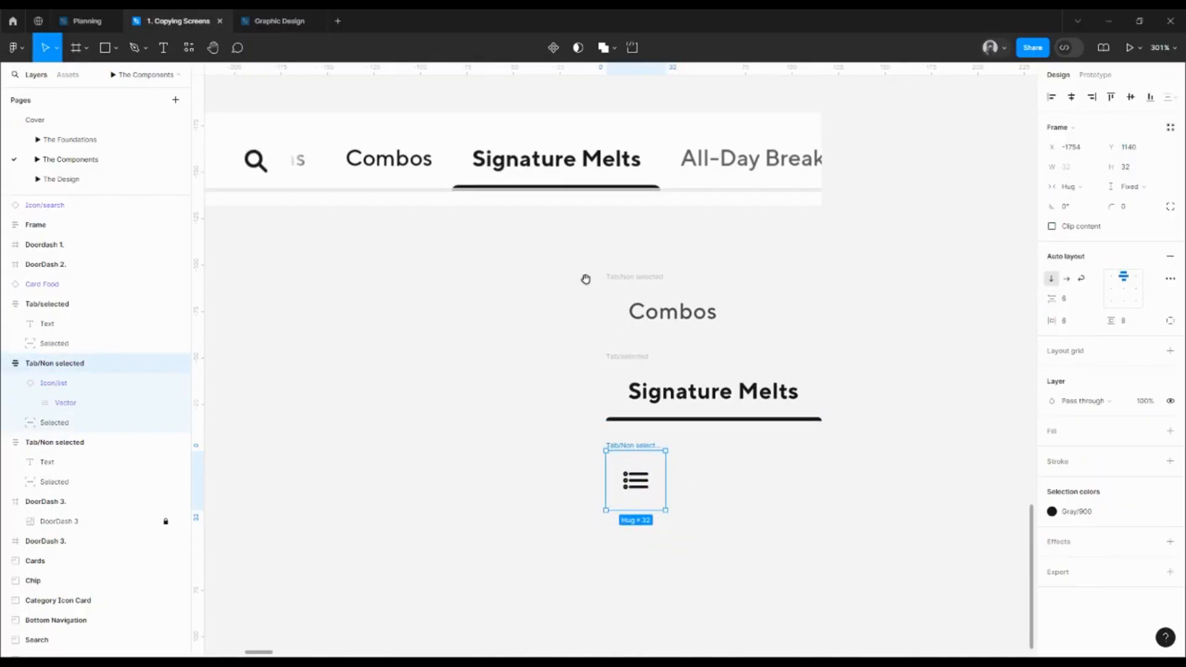
{"action": "left_click_drag", "start_coordinate": [586, 279], "coordinate": [769, 326]}
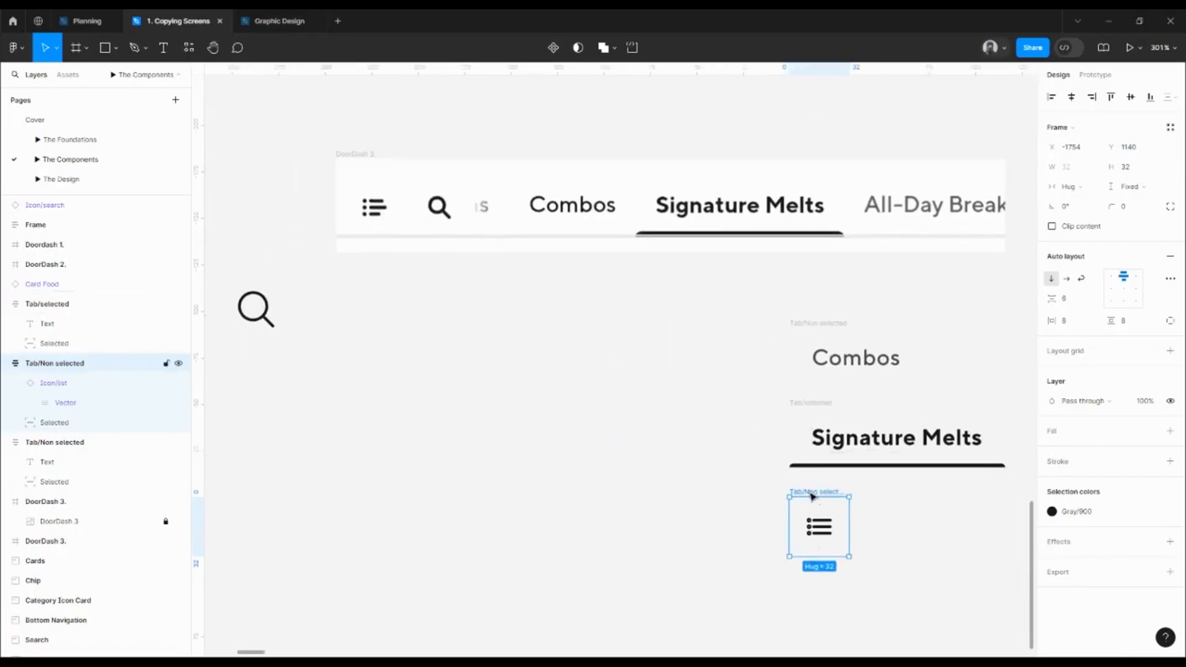
{"action": "left_click_drag", "start_coordinate": [813, 496], "coordinate": [468, 311]}
{"action": "double_click", "coordinate": [496, 309]}
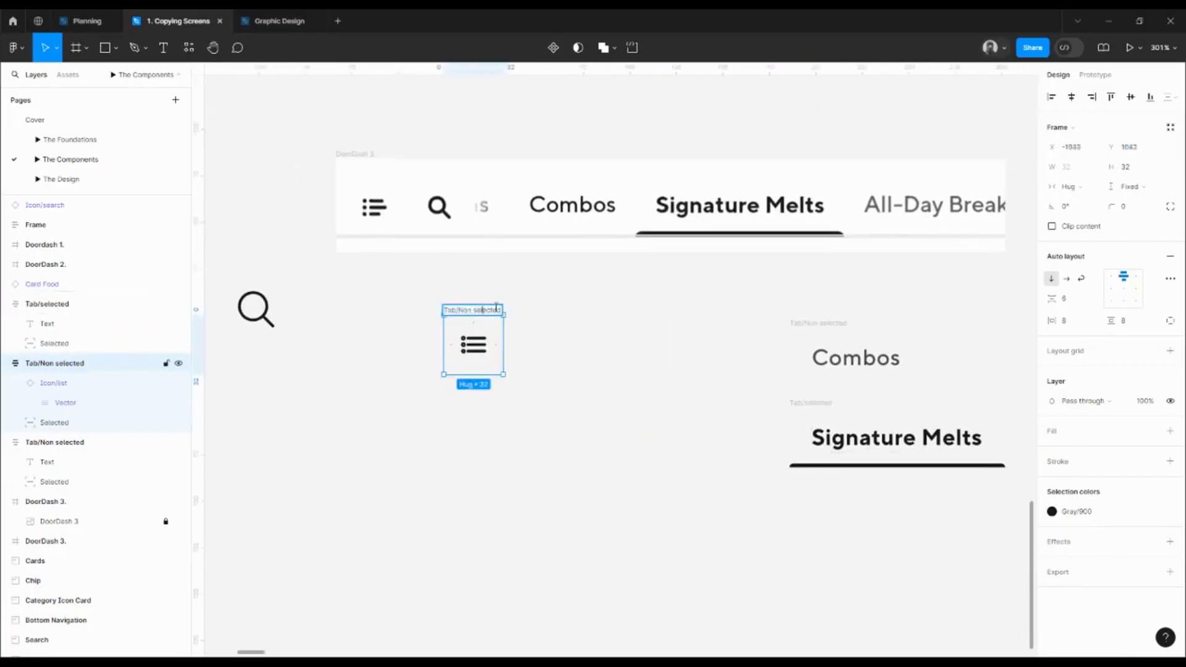
{"action": "key", "text": "BackSpace"}
{"action": "key", "text": "BackSpace"}
{"action": "key", "text": "BackSpace"}
{"action": "type", "text": "Icon Only"}
{"action": "key", "text": "Return"}
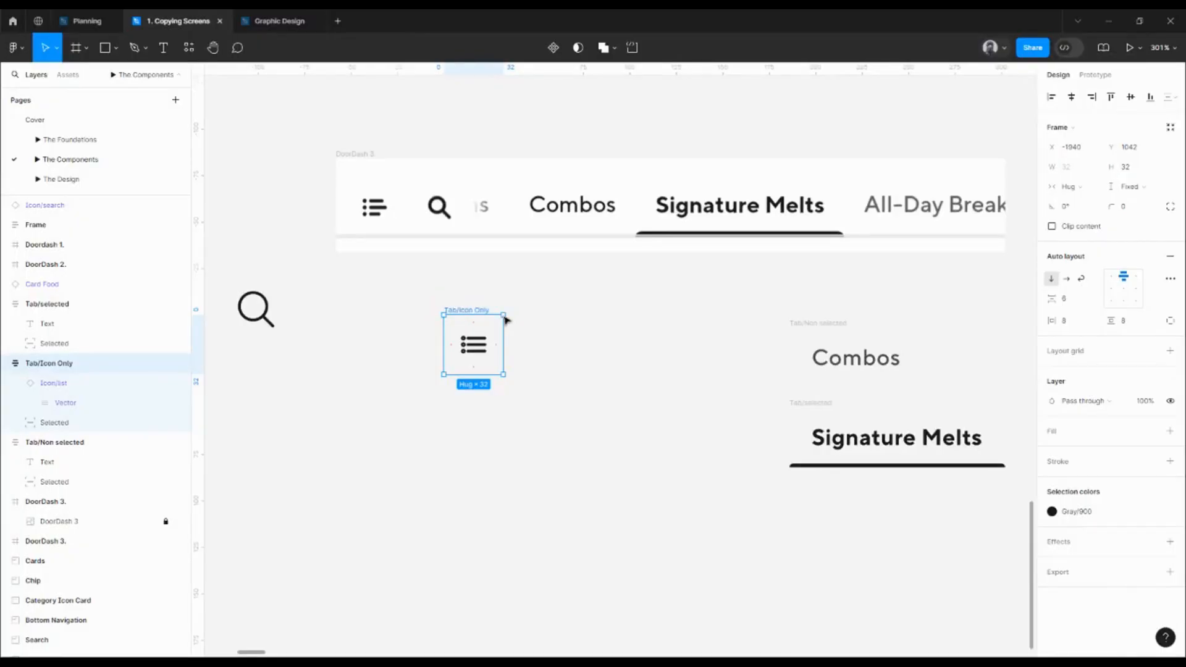
Line up the Icon Only, Non selected and selected tab frames in one row below the DoorDash reference
{"action": "left_click_drag", "start_coordinate": [467, 305], "coordinate": [449, 298]}
{"action": "left_click_drag", "start_coordinate": [808, 323], "coordinate": [541, 305]}
{"action": "left_click", "coordinate": [828, 411]}
{"action": "left_click_drag", "start_coordinate": [822, 408], "coordinate": [720, 307]}
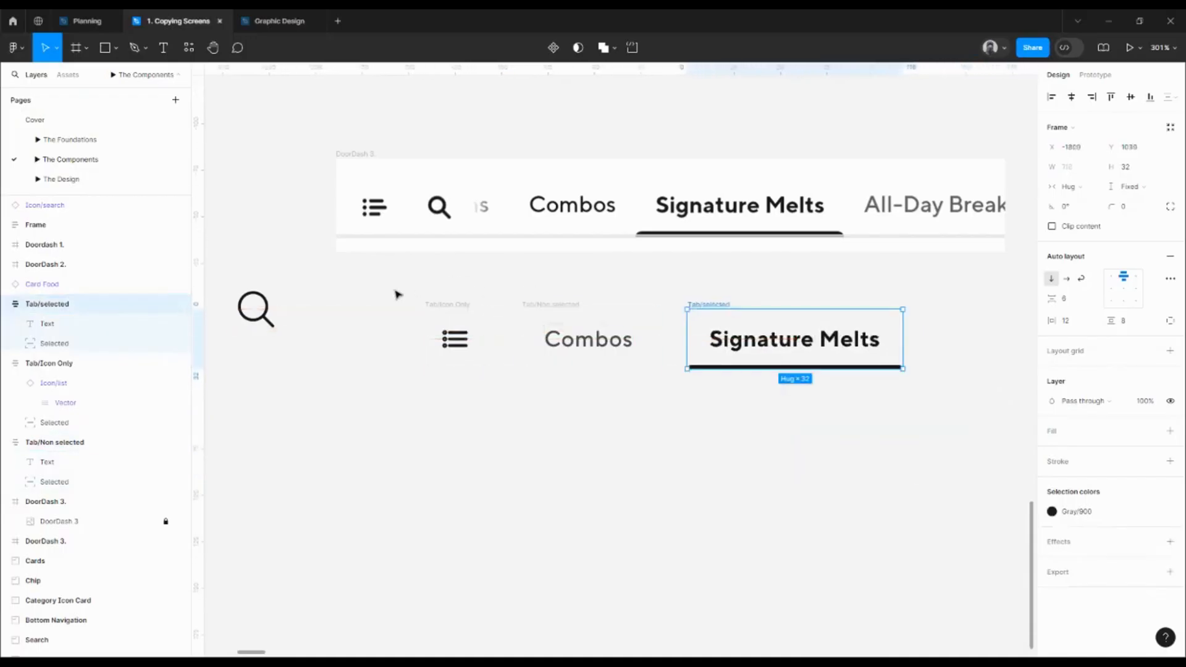
Combine the three tab frames into a component set and move it slightly down from the reference
{"action": "left_click_drag", "start_coordinate": [395, 290], "coordinate": [930, 381]}
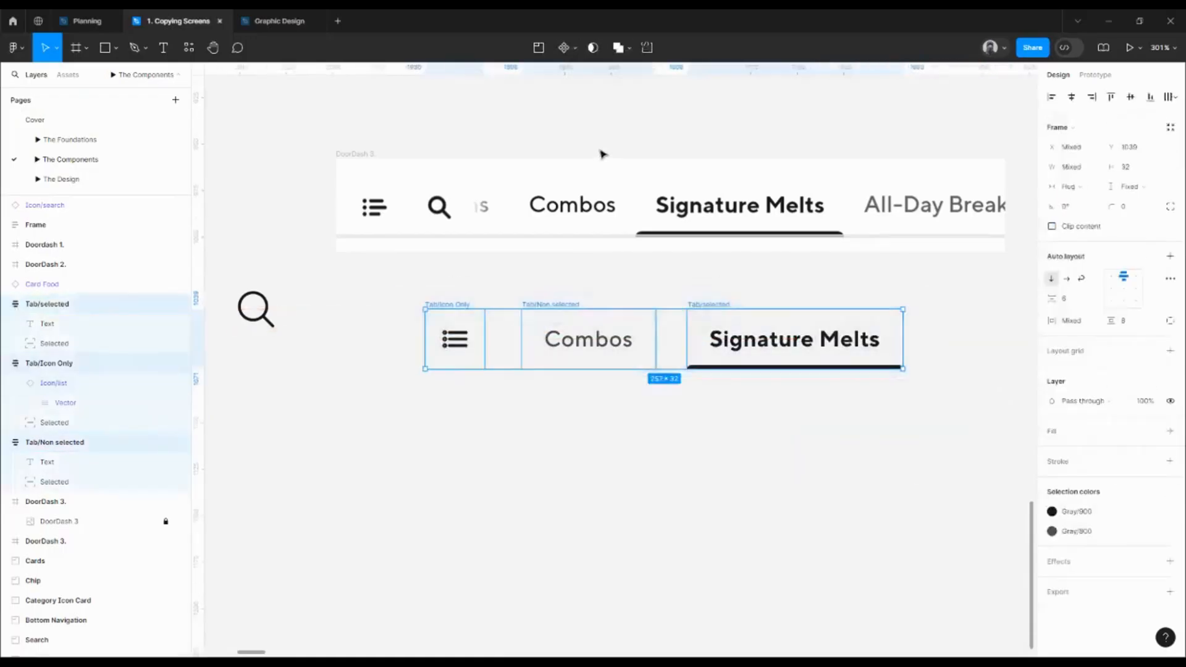
{"action": "left_click", "coordinate": [565, 47]}
{"action": "key", "text": "Return"}
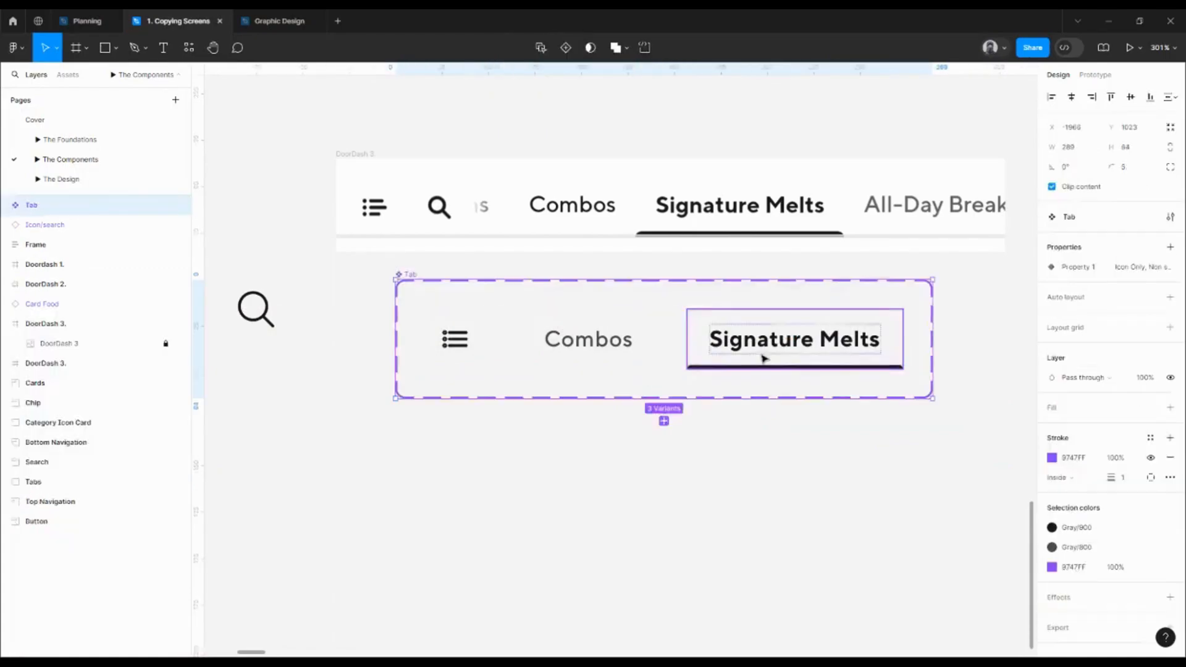
{"action": "left_click_drag", "start_coordinate": [417, 276], "coordinate": [412, 298]}
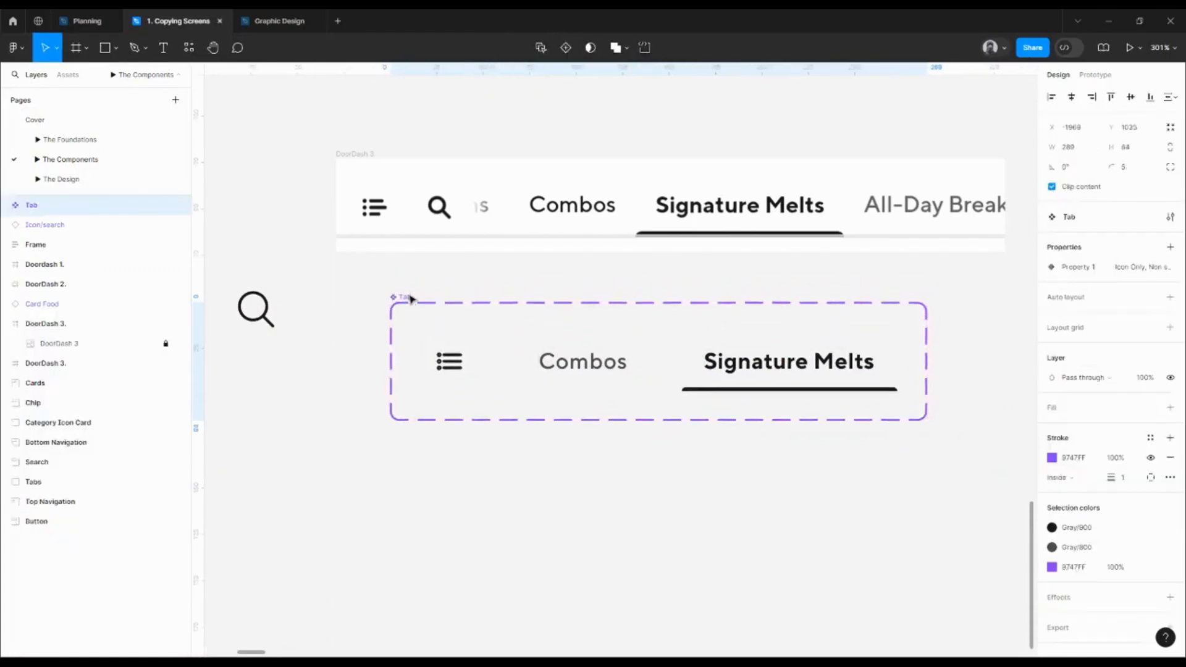
Rename the Tab component's variant property to Type and capitalize its "selected" value as Selected
{"action": "double_click", "coordinate": [1078, 267]}
{"action": "type", "text": "T"}
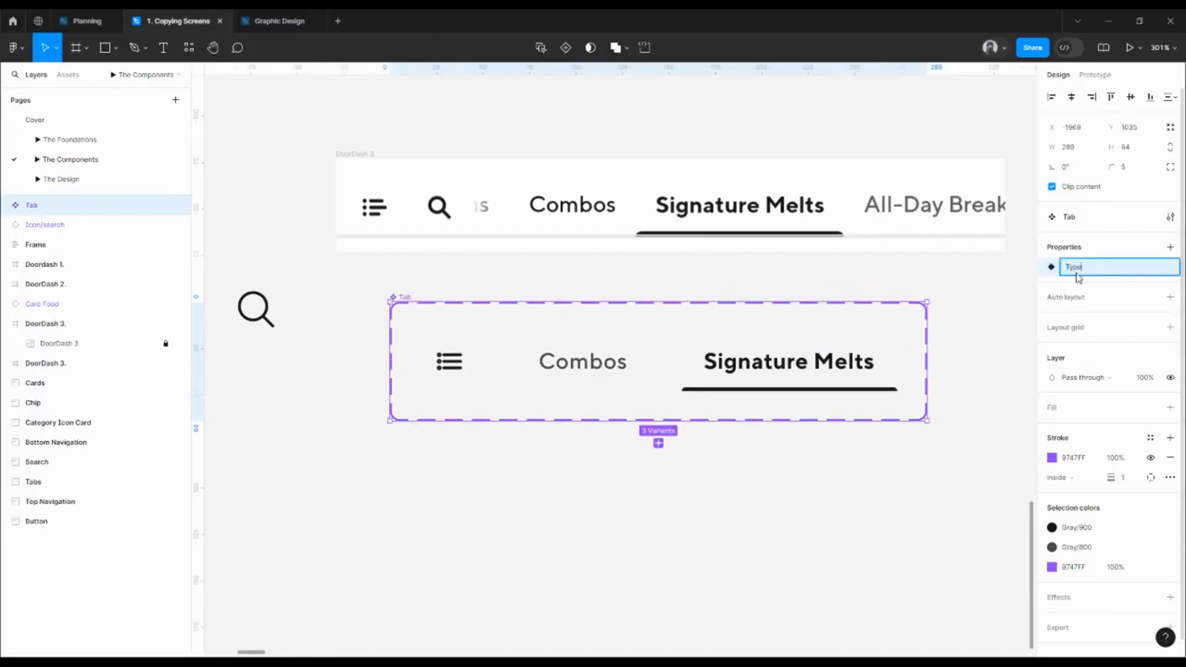
{"action": "type", "text": "ype"}
{"action": "key", "text": "Return"}
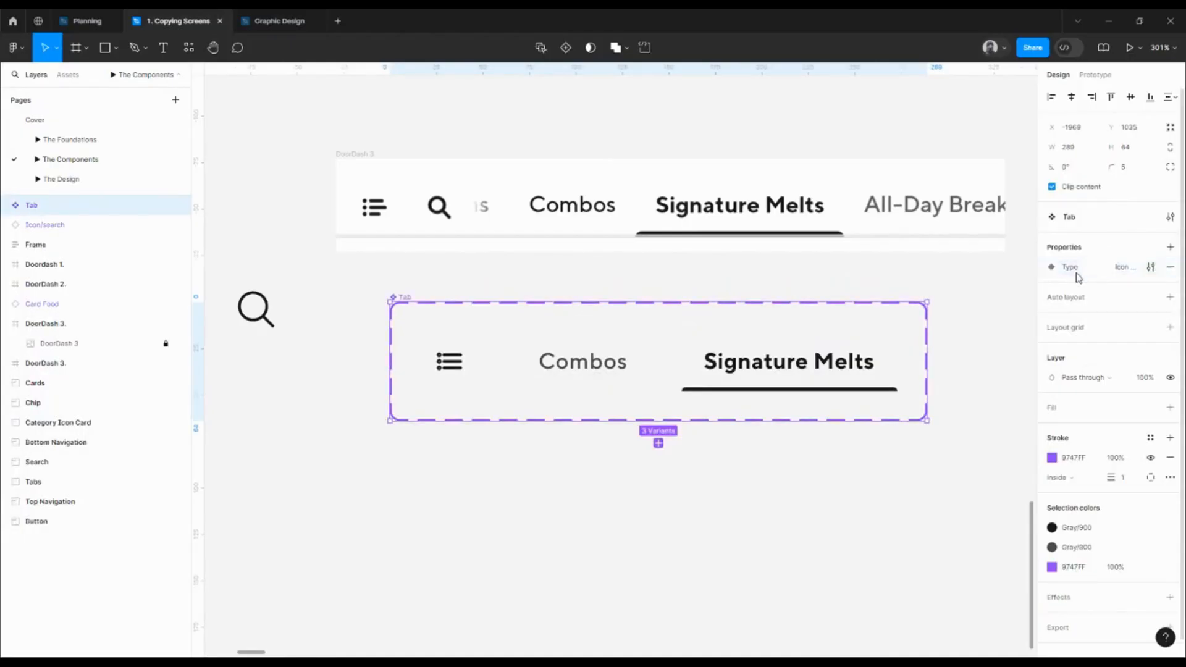
{"action": "left_click", "coordinate": [1150, 267]}
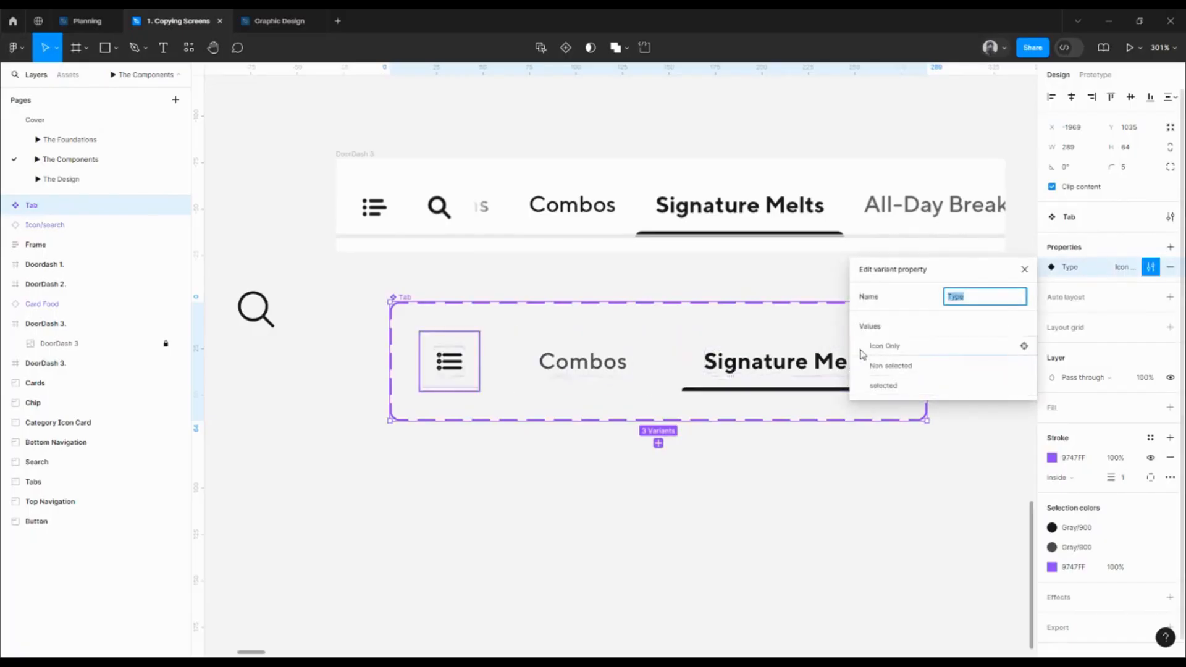
{"action": "left_click", "coordinate": [877, 388]}
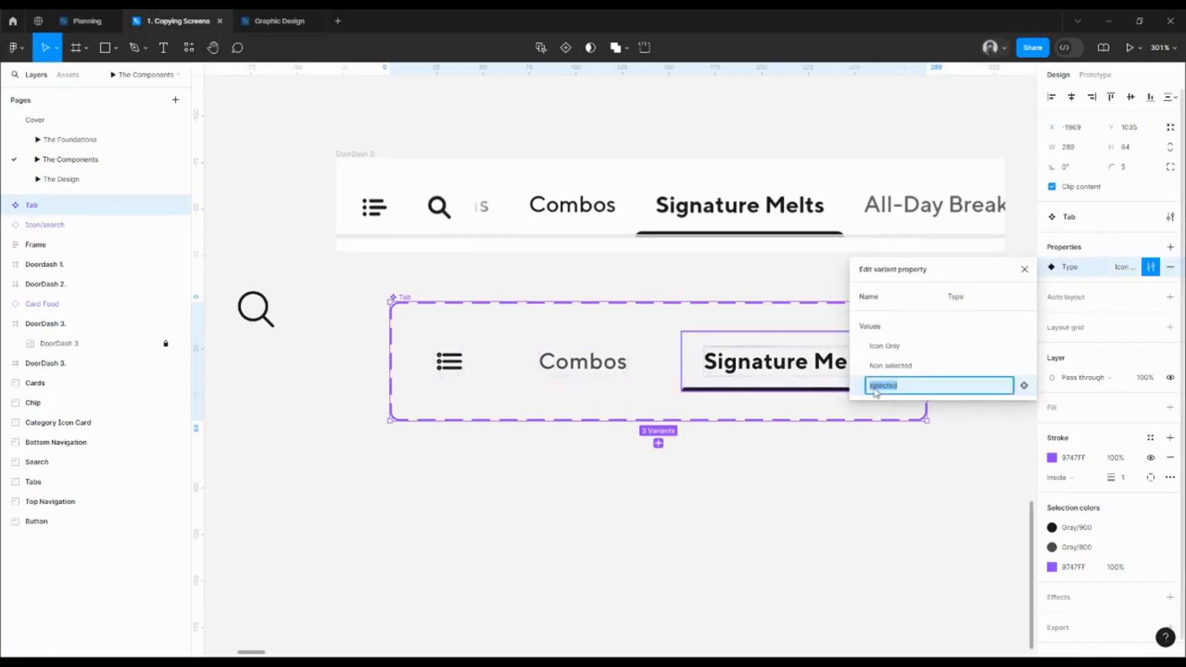
{"action": "key", "text": "Return"}
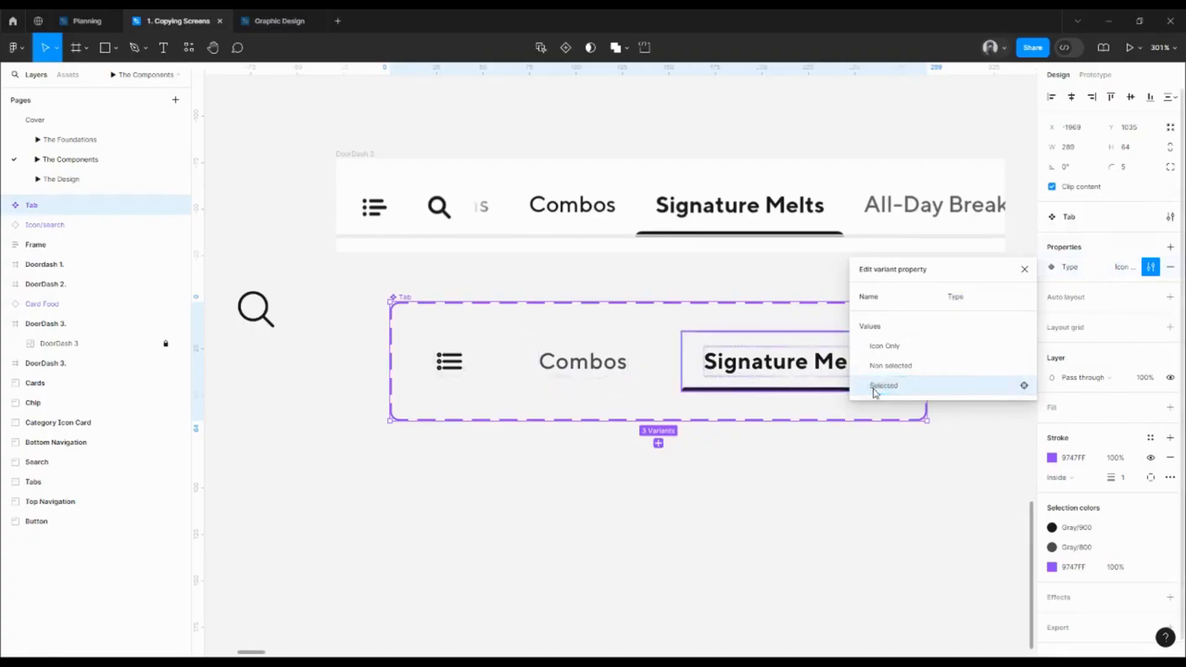
{"action": "mouse_move", "coordinate": [871, 387]}
{"action": "left_mouse_down"}
{"action": "mouse_move", "coordinate": [859, 387]}
{"action": "mouse_move", "coordinate": [866, 372]}
{"action": "mouse_move", "coordinate": [865, 394]}
{"action": "left_mouse_up"}
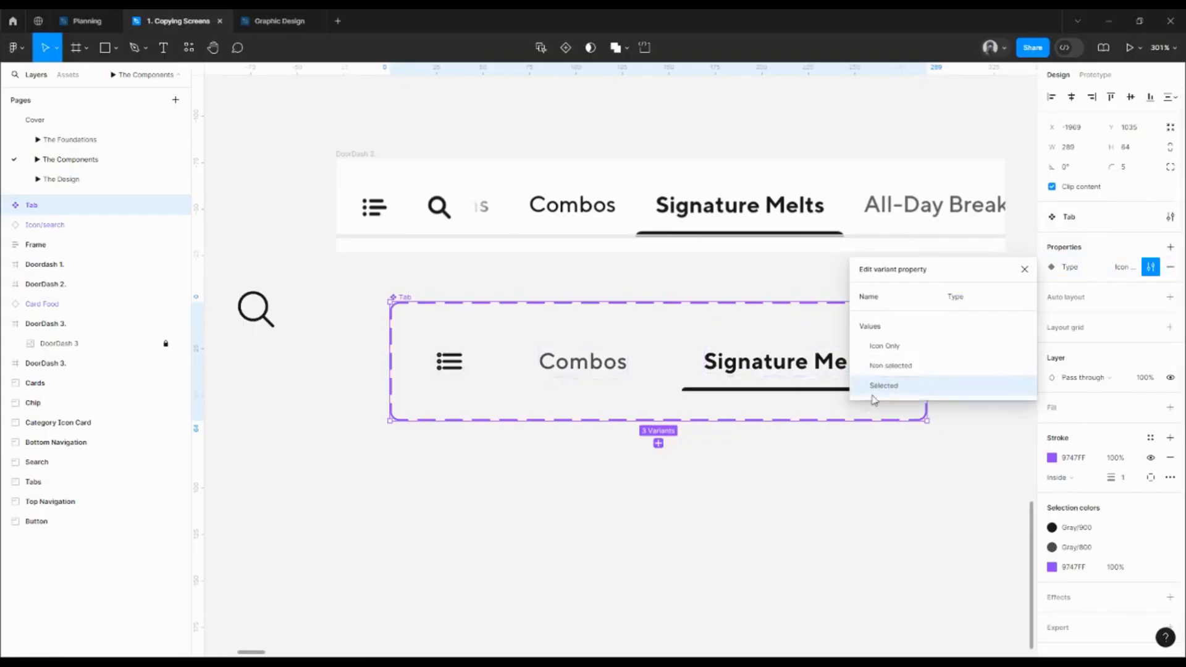
{"action": "left_click", "coordinate": [1025, 269]}
Create a text property named Label with the value Combos from the Non selected variant's text
{"action": "left_click", "coordinate": [598, 353], "text": "ctrl"}
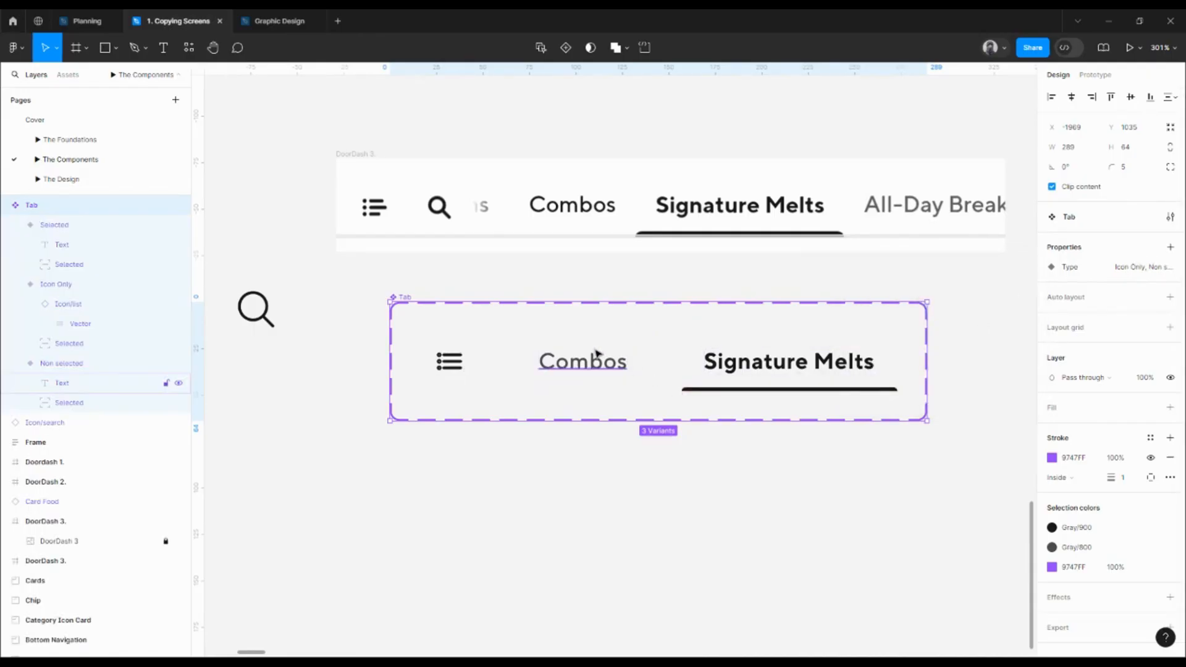
{"action": "left_click", "coordinate": [825, 366], "text": "ctrl+shift"}
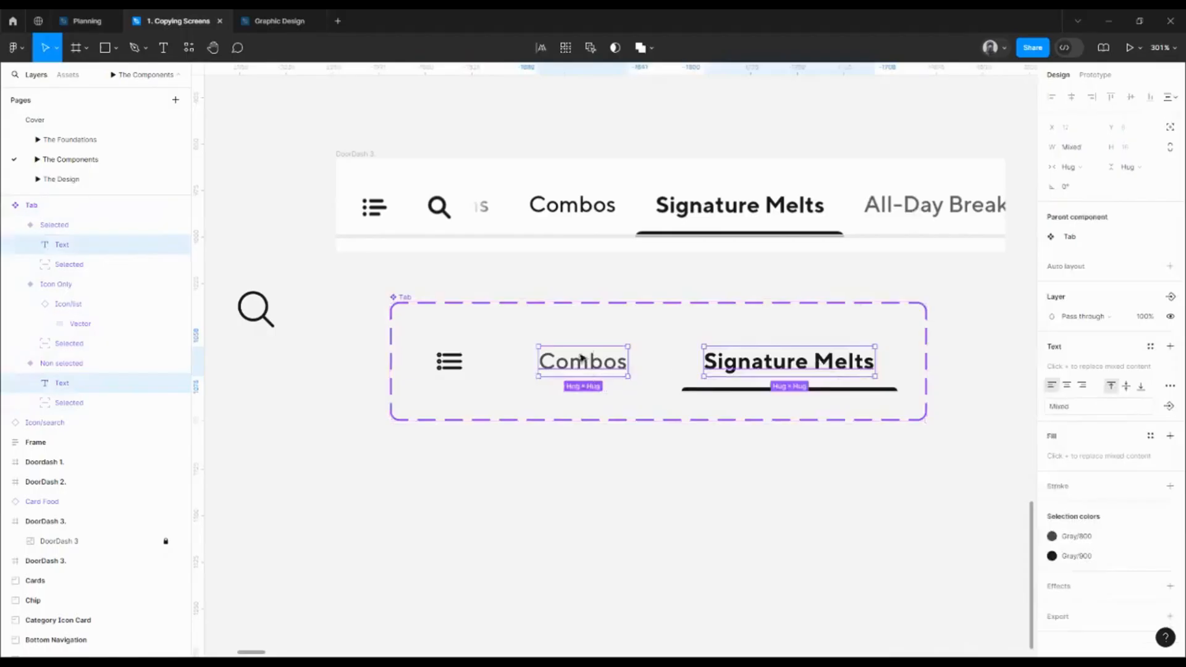
{"action": "left_click", "coordinate": [593, 373]}
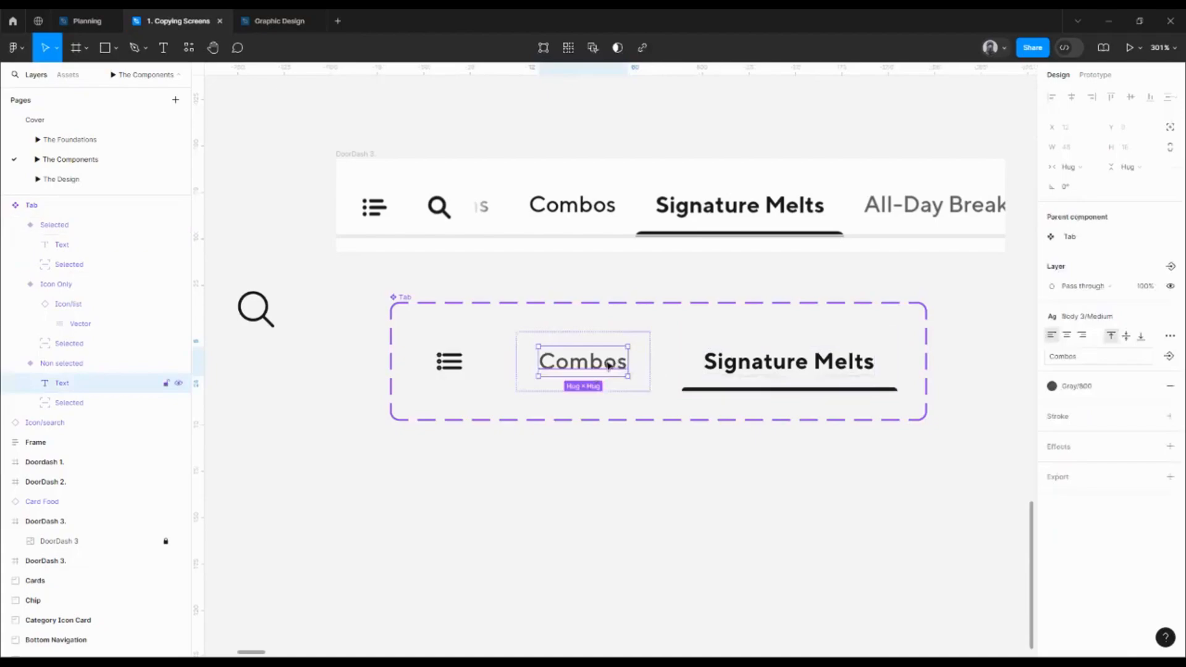
{"action": "left_click", "coordinate": [1169, 356]}
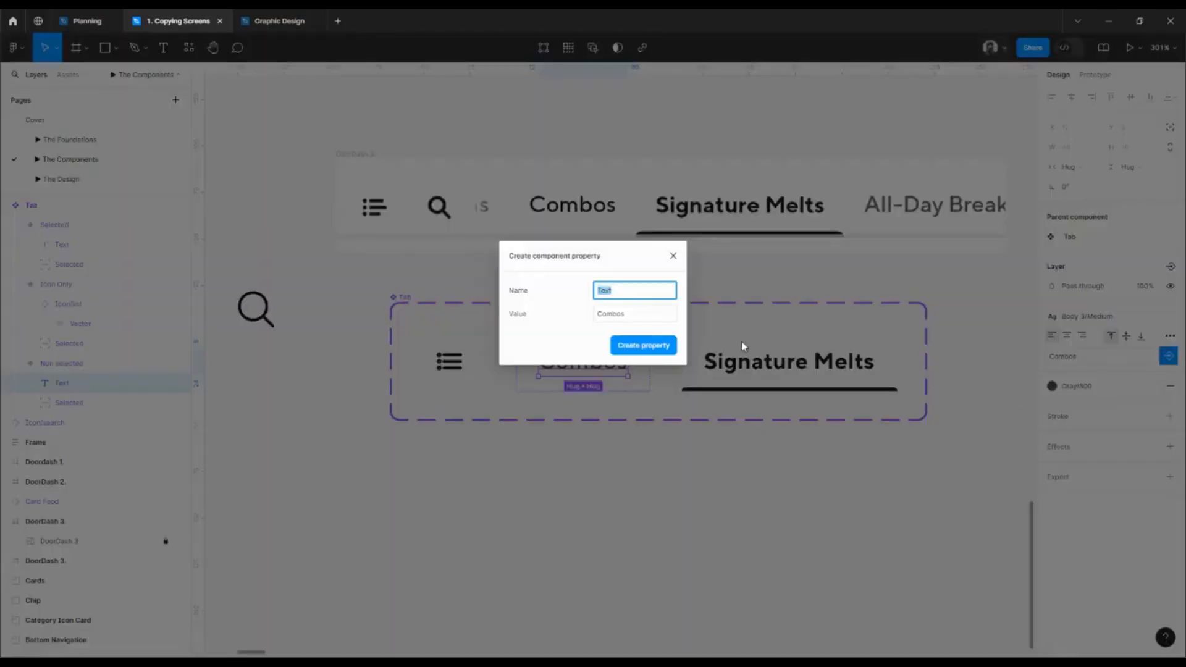
{"action": "double_click", "coordinate": [650, 313]}
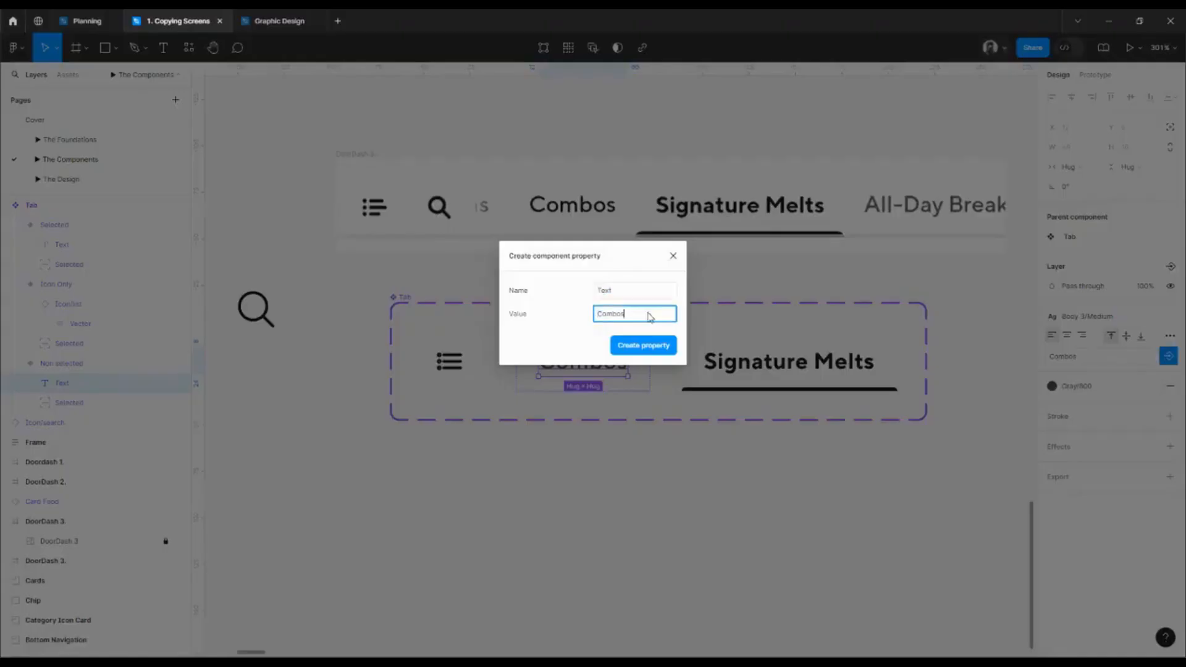
{"action": "type", "text": "T"}
{"action": "key", "text": "BackSpace"}
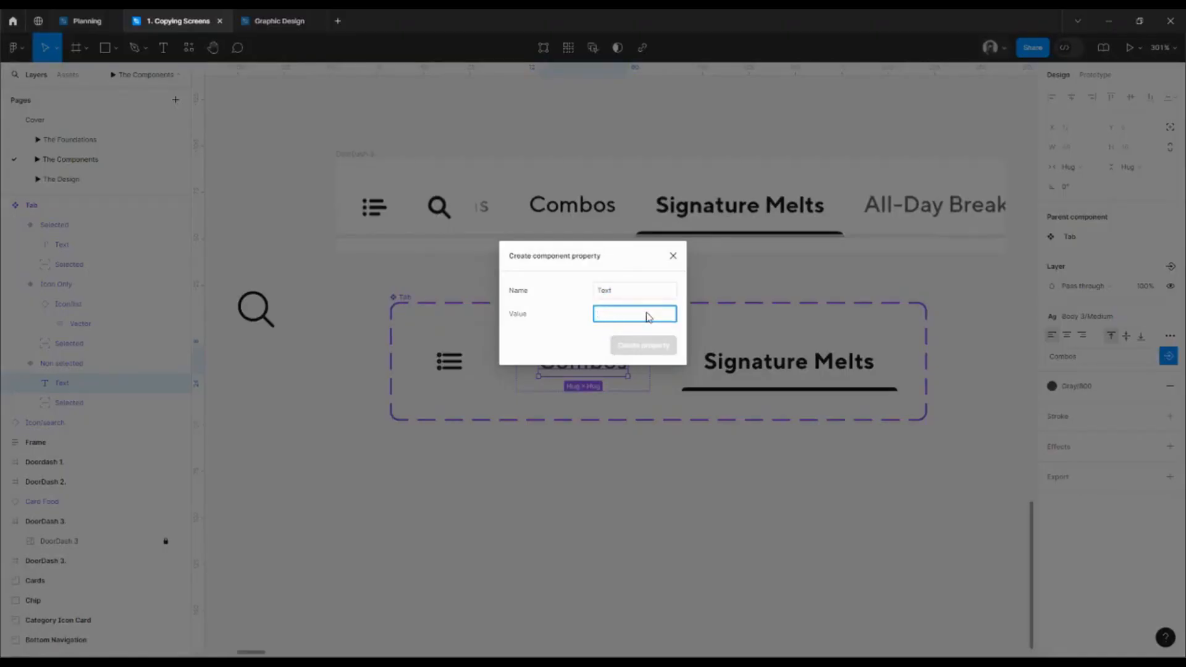
{"action": "key", "text": "ctrl+z"}
{"action": "key", "text": "ctrl+z"}
{"action": "left_click", "coordinate": [628, 291]}
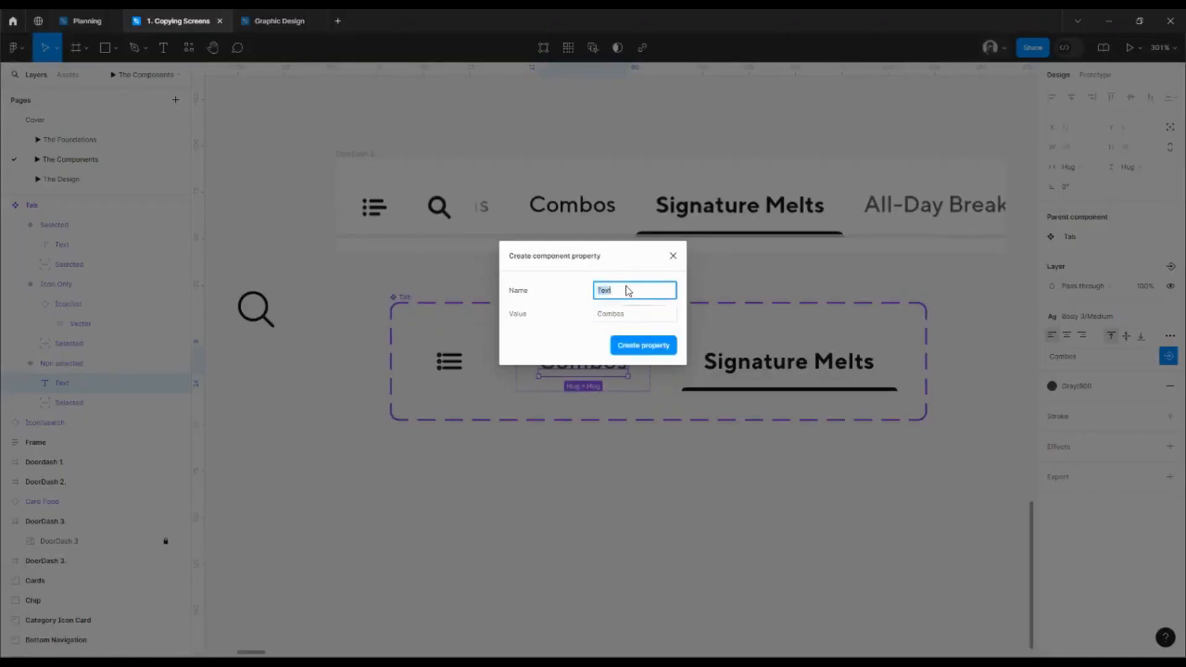
{"action": "type", "text": "Label"}
{"action": "key", "text": "Return"}
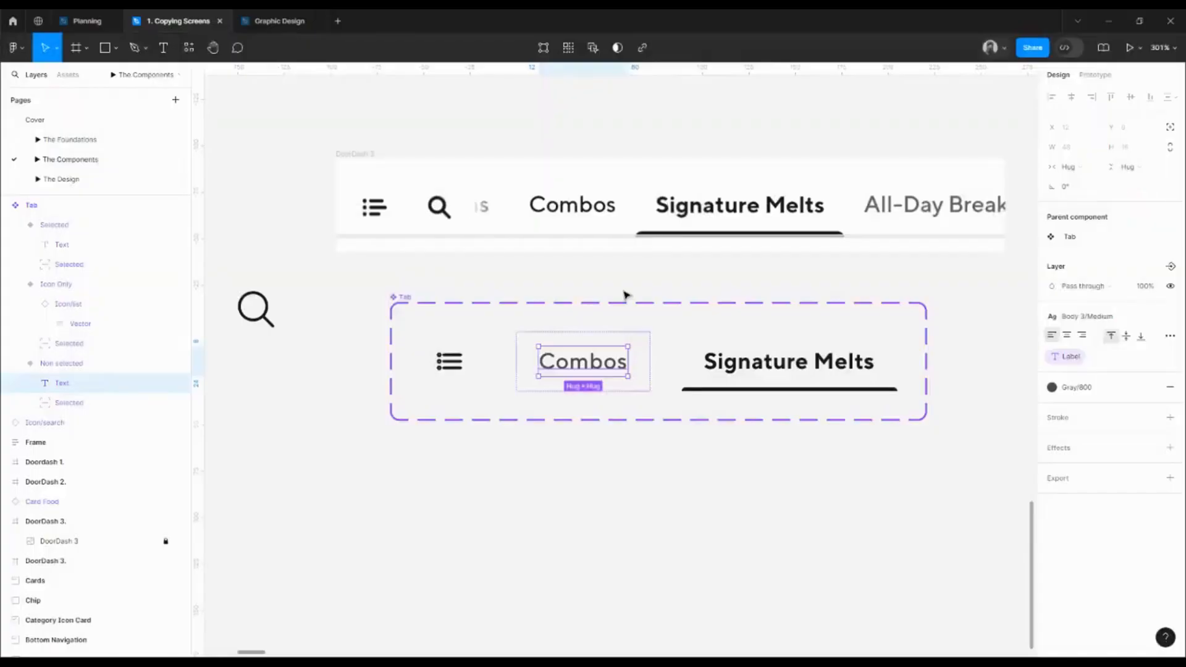
Link the Selected variant's Signature Melts text to the Label property
{"action": "left_click", "coordinate": [762, 371]}
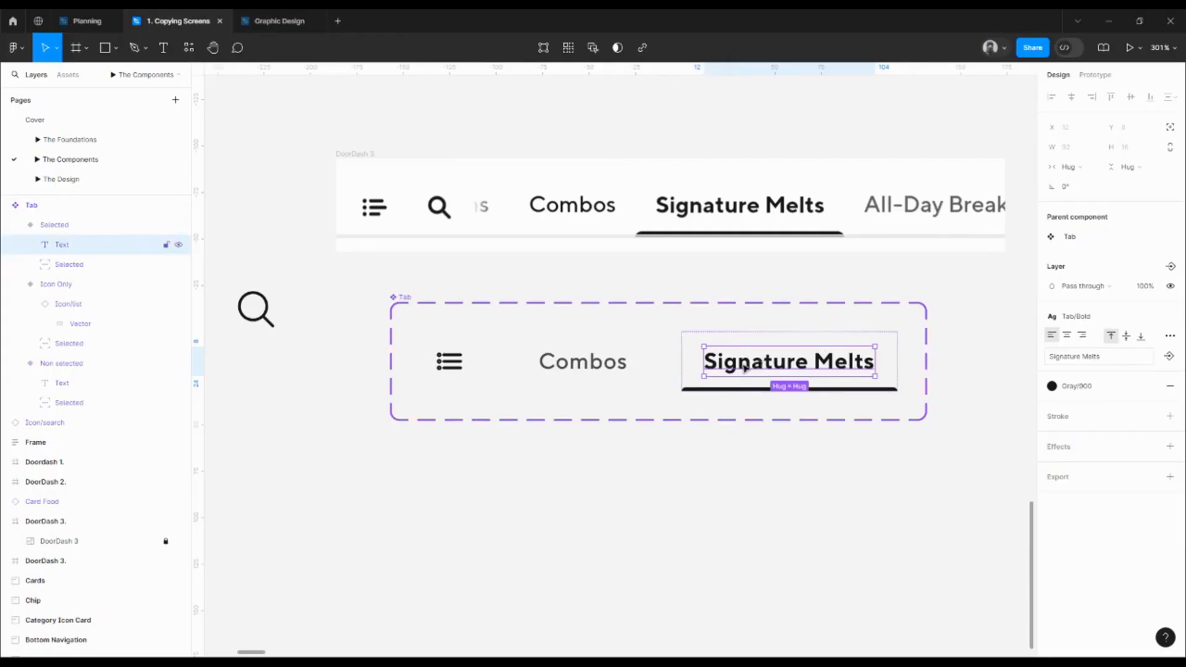
{"action": "left_click", "coordinate": [1167, 357]}
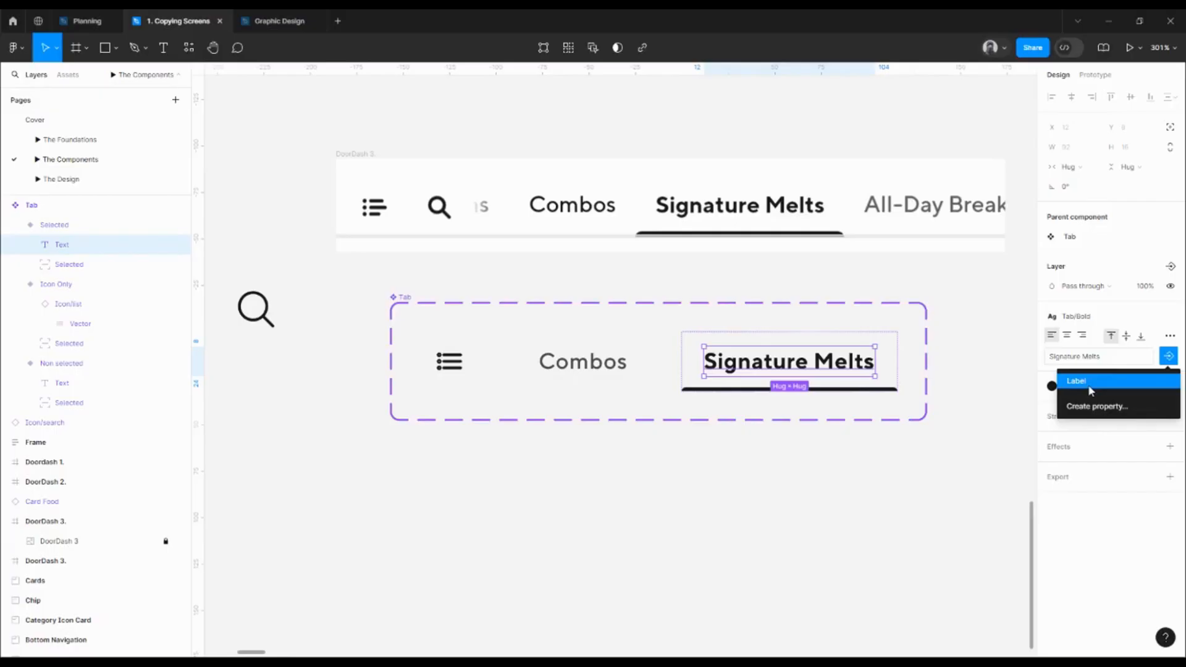
{"action": "left_click", "coordinate": [1090, 383]}
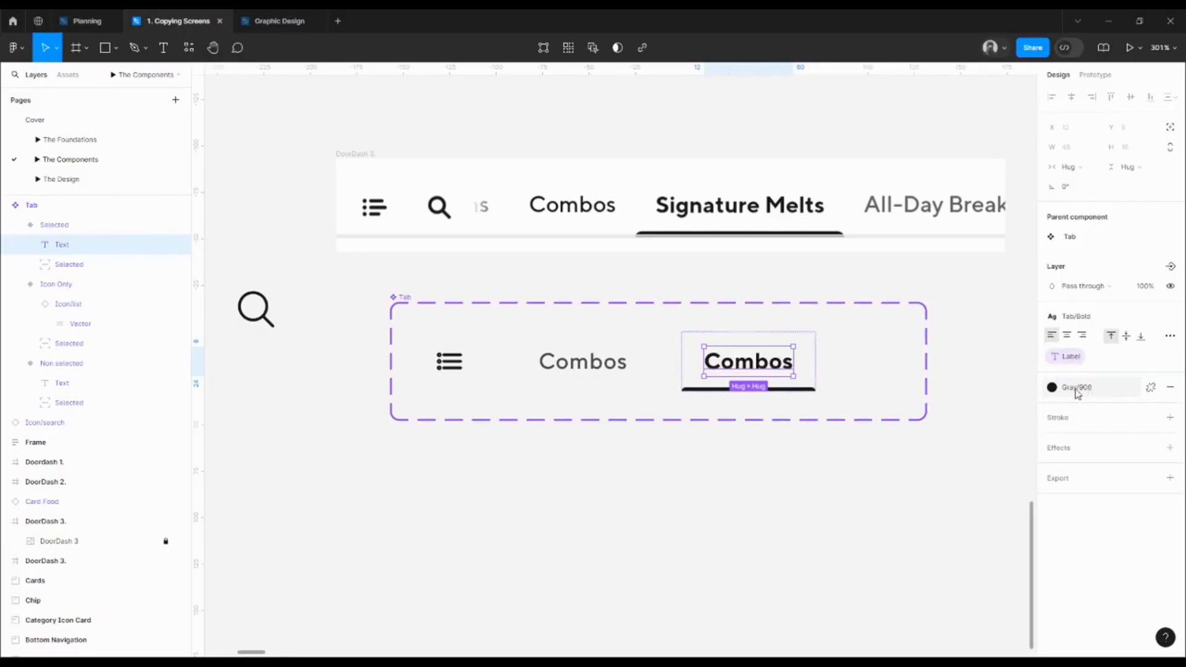
{"action": "left_click", "coordinate": [808, 372]}
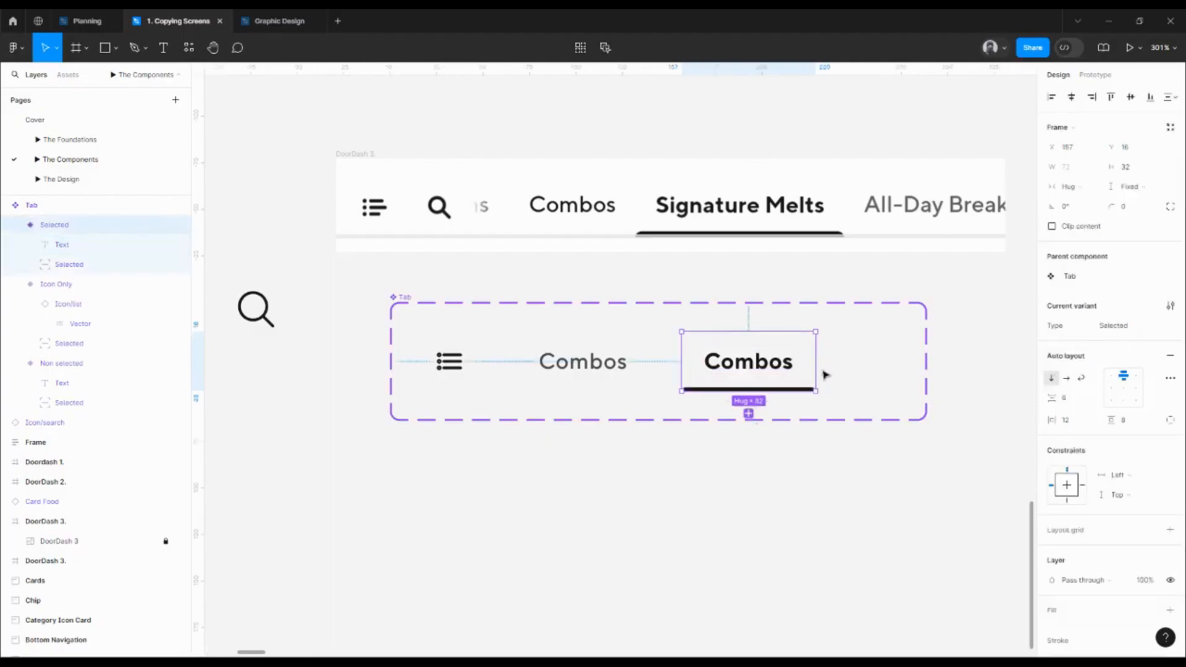
{"action": "double_click", "coordinate": [575, 362]}
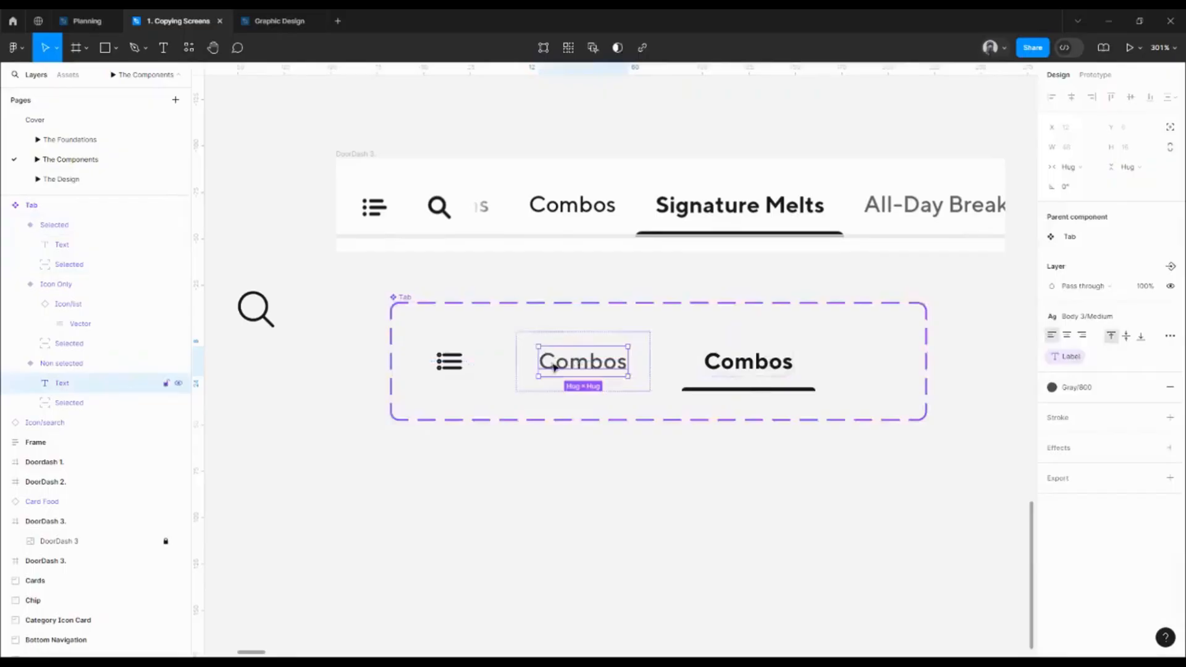
Select the list icon instance inside the Tab component's Icon Only variant
{"action": "left_click", "coordinate": [395, 303]}
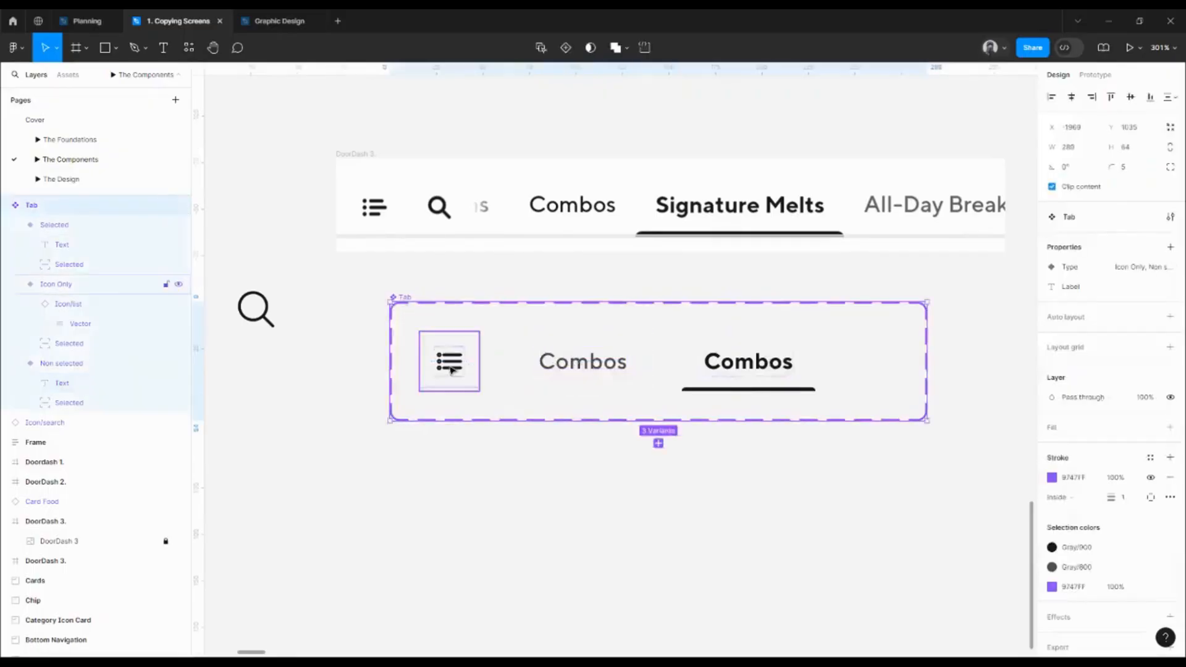
{"action": "left_click", "coordinate": [452, 370]}
{"action": "left_click", "coordinate": [452, 369]}
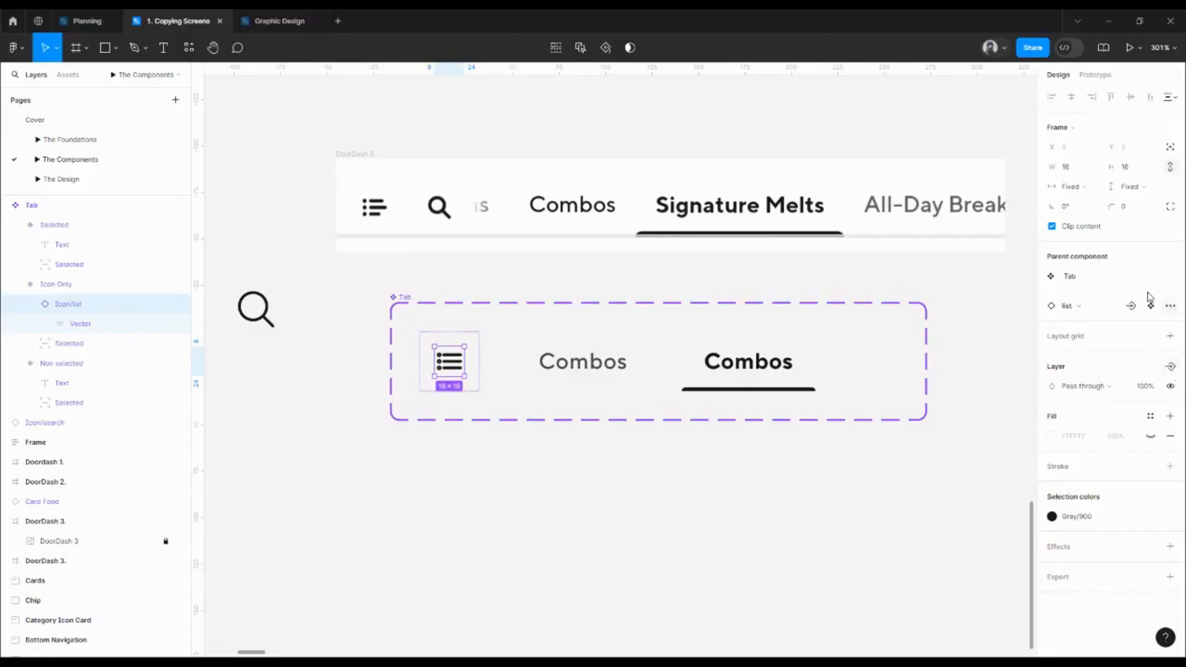
{"action": "left_click", "coordinate": [1130, 305]}
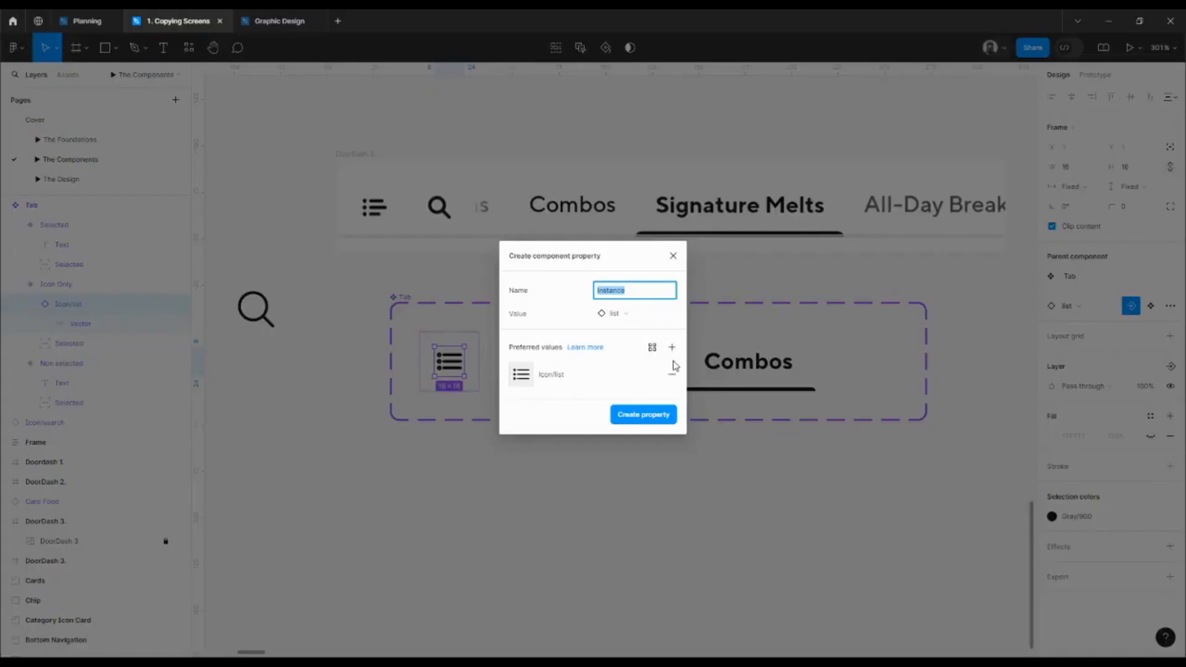
{"action": "key", "text": "BackSpace"}
{"action": "left_click", "coordinate": [672, 347]}
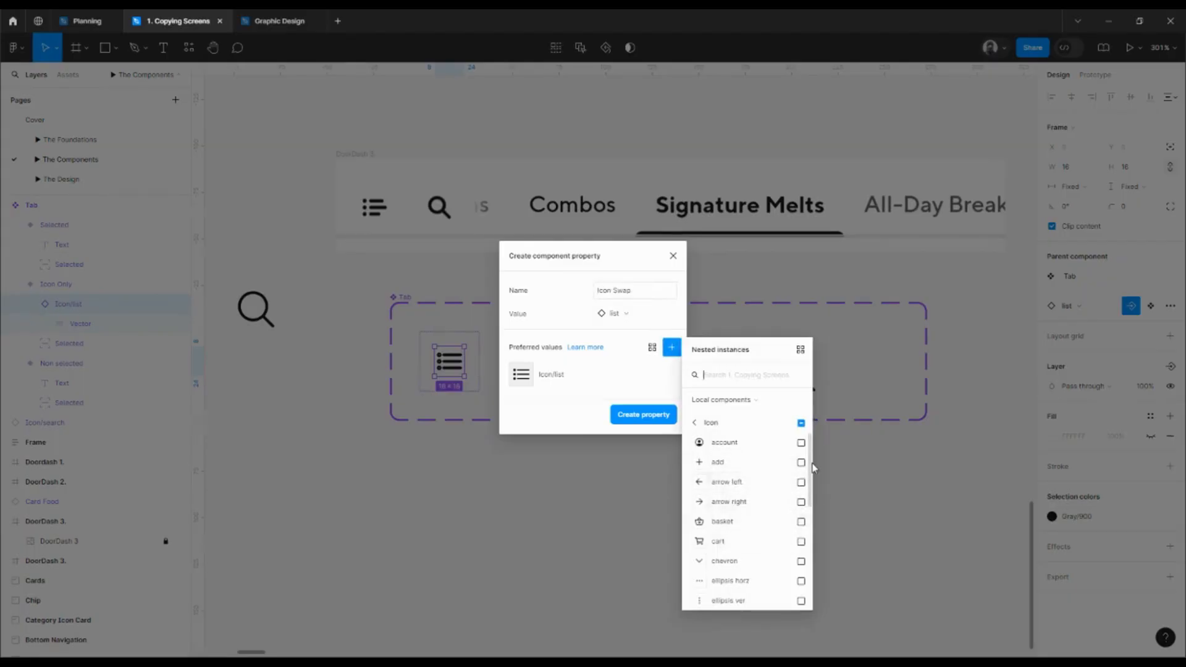
{"action": "left_click", "coordinate": [616, 342]}
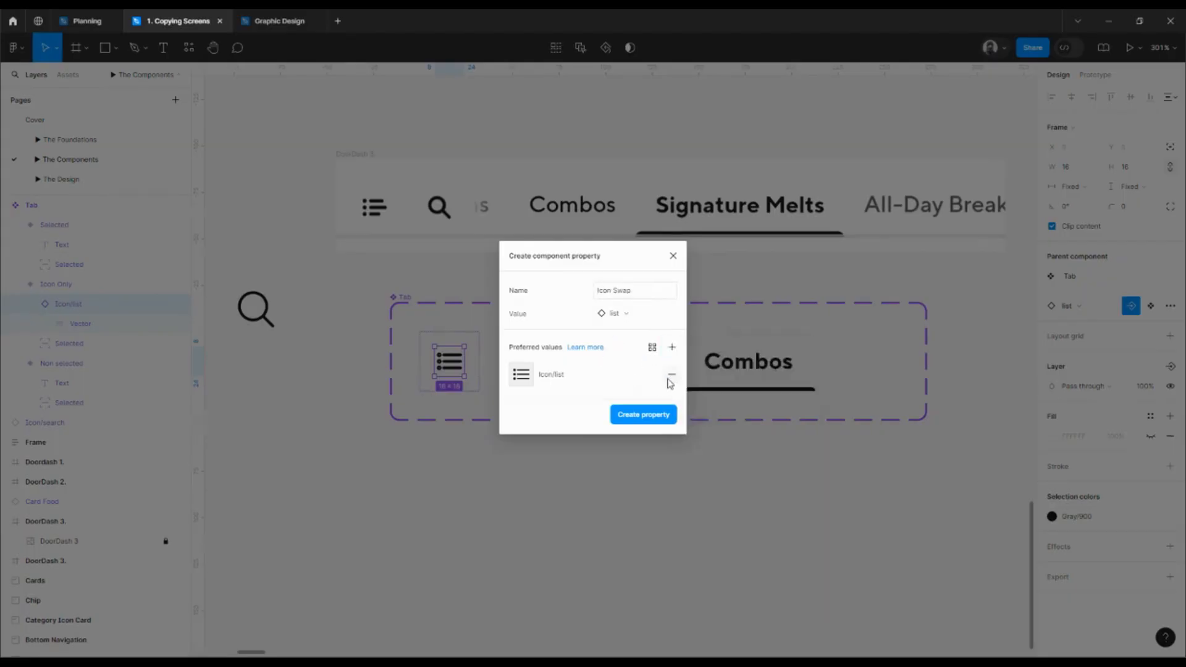
{"action": "left_click", "coordinate": [671, 376]}
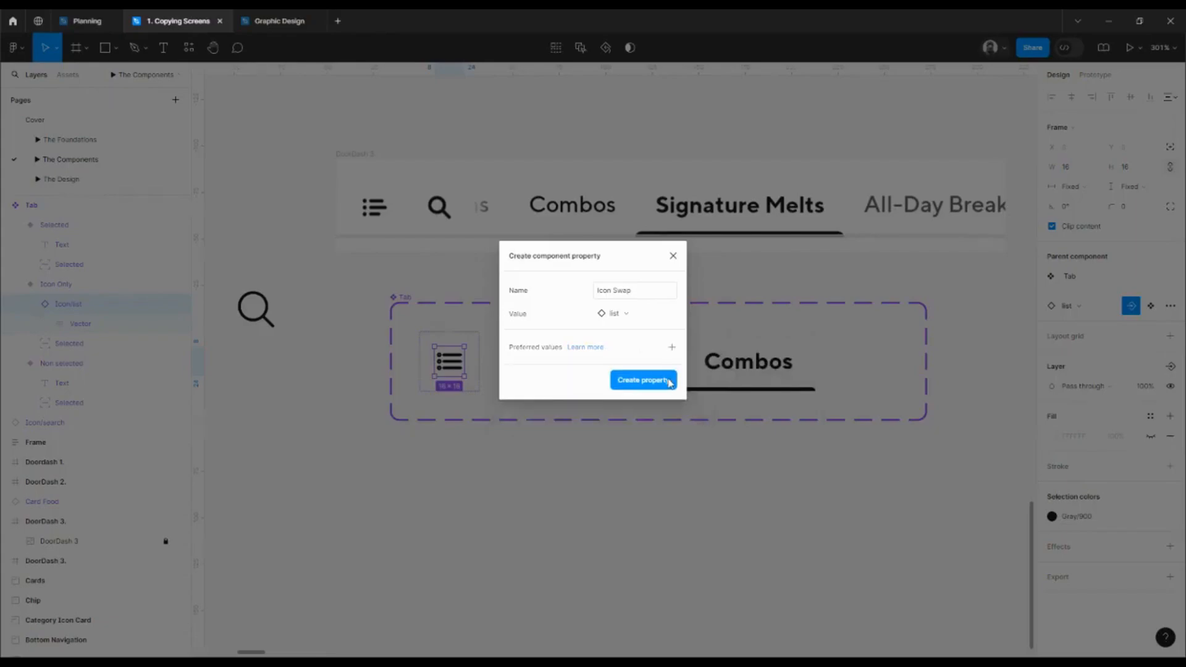
{"action": "left_click", "coordinate": [666, 345]}
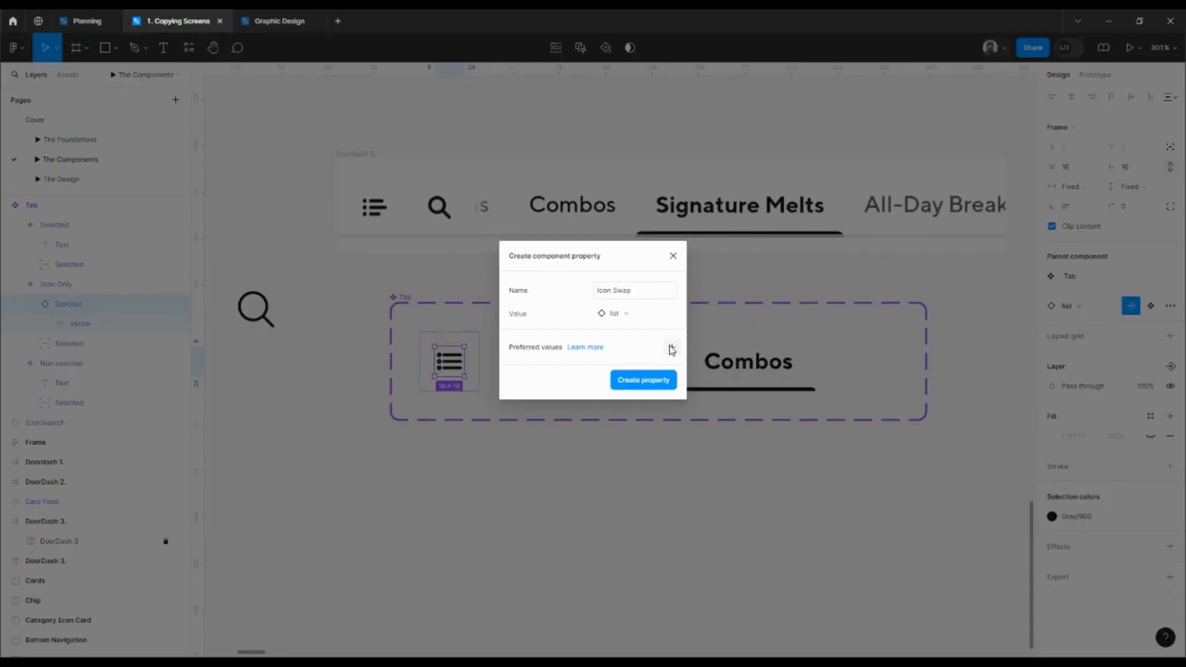
{"action": "left_click", "coordinate": [670, 347]}
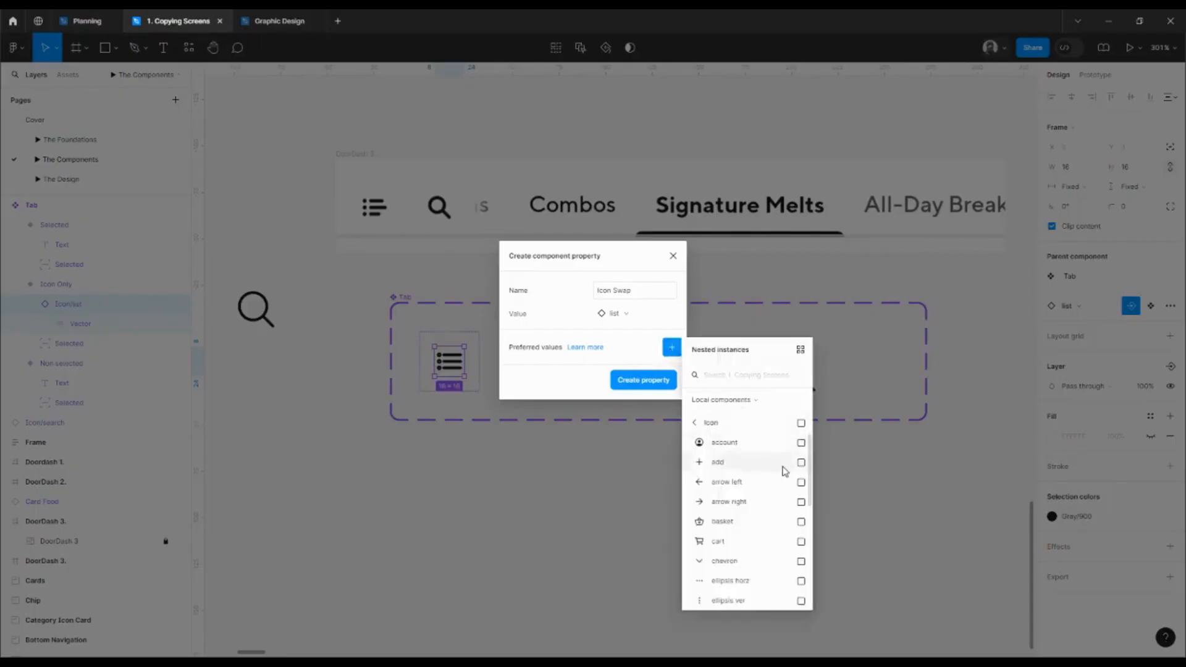
{"action": "left_click", "coordinate": [673, 256]}
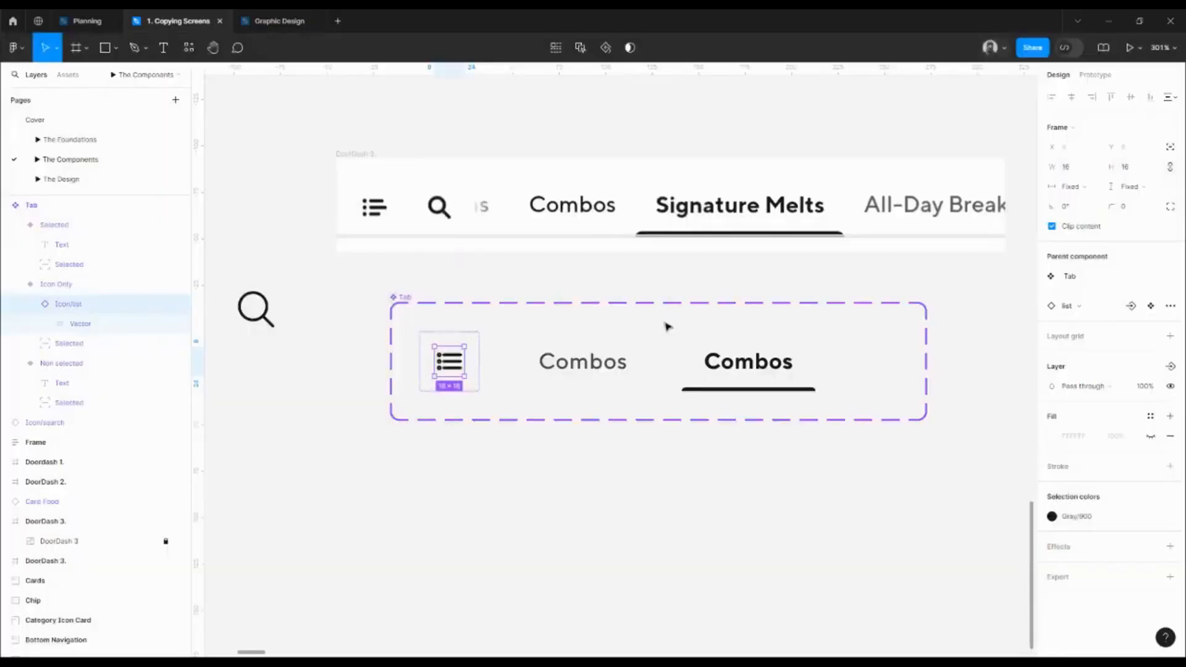
Create an instance swap property named Icon for the list icon, removing Icon/list from its preferred values
{"action": "left_click", "coordinate": [1131, 306]}
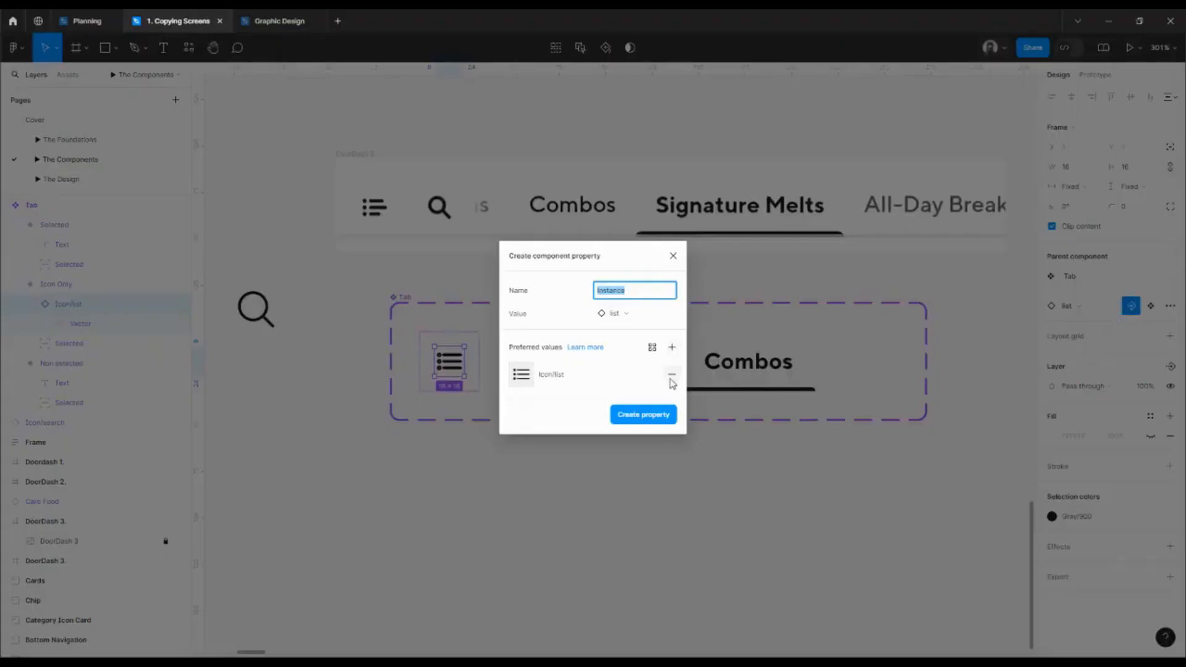
{"action": "left_click", "coordinate": [671, 375]}
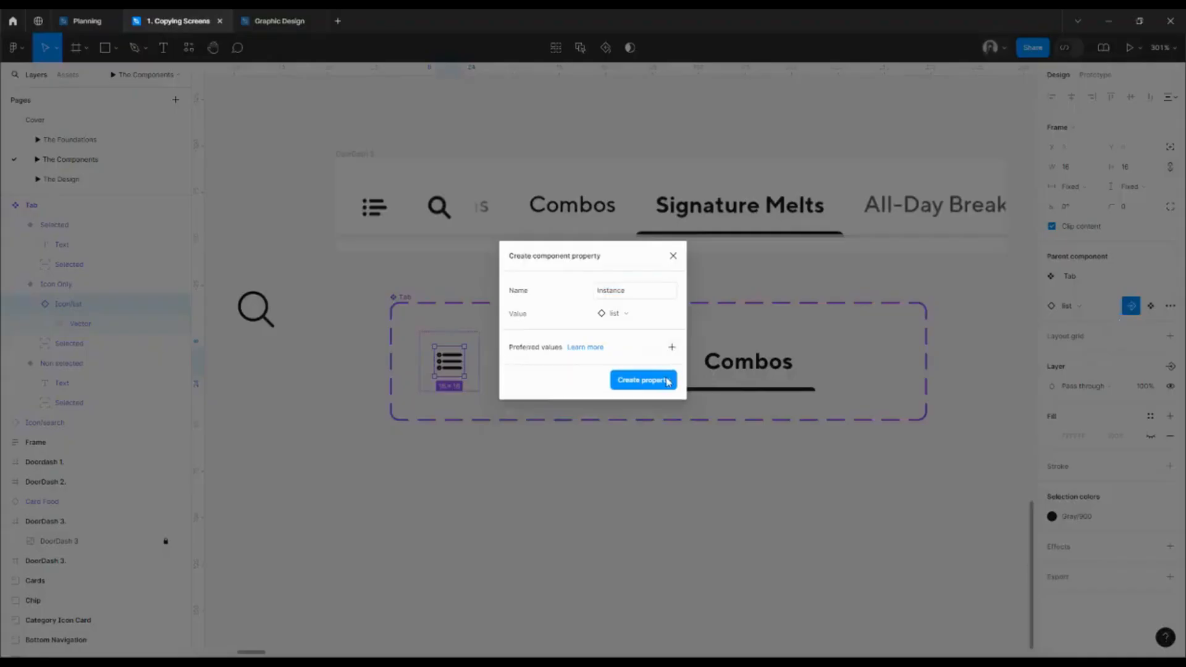
{"action": "type", "text": "ic"}
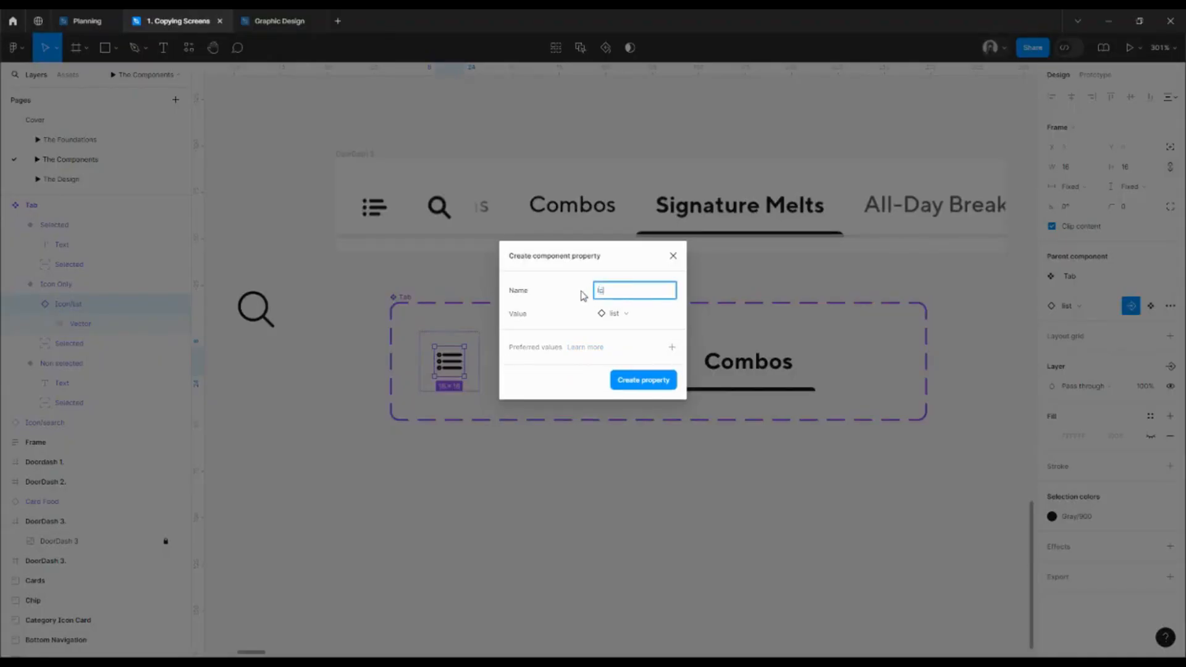
{"action": "type", "text": "on"}
{"action": "key", "text": "Return"}
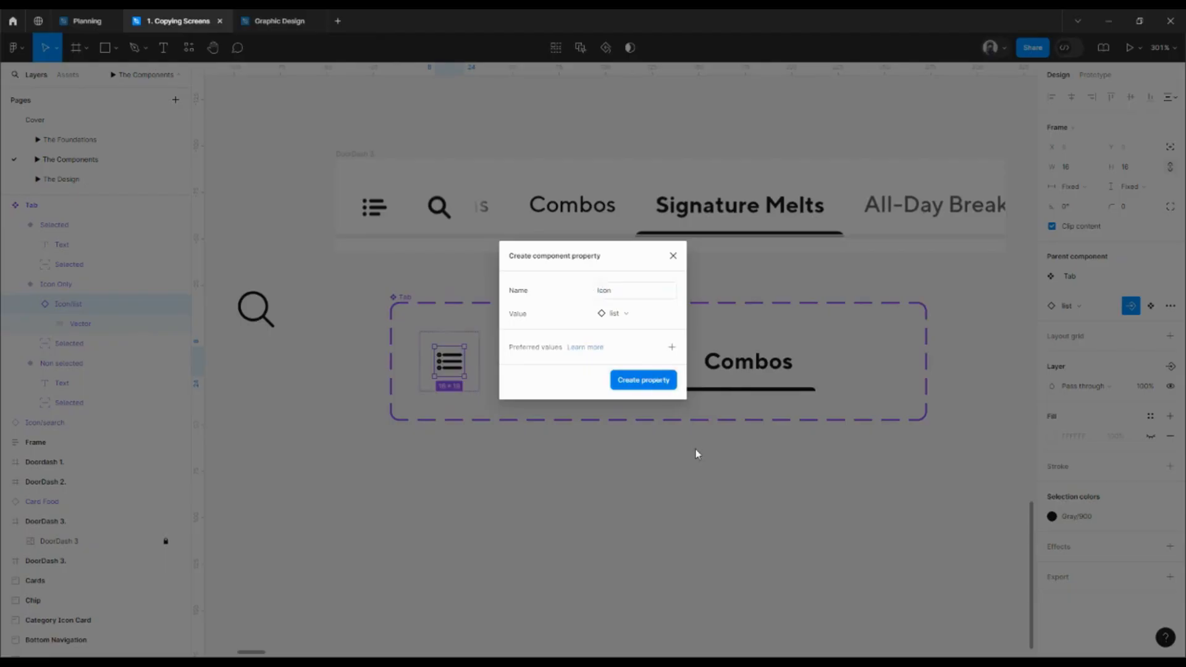
{"action": "left_click", "coordinate": [696, 458]}
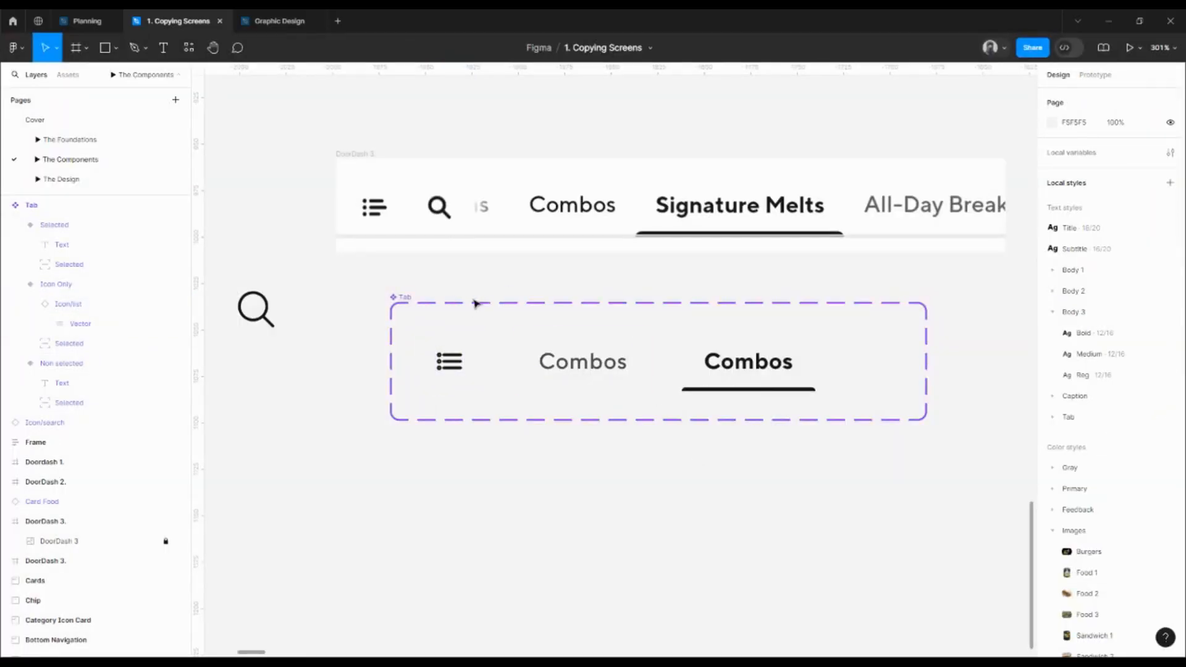
Place an instance of the Selected tab below the component set and change its text to Signature Melts
{"action": "scroll", "coordinate": [617, 402], "scroll_direction": "down", "scroll_amount": 1}
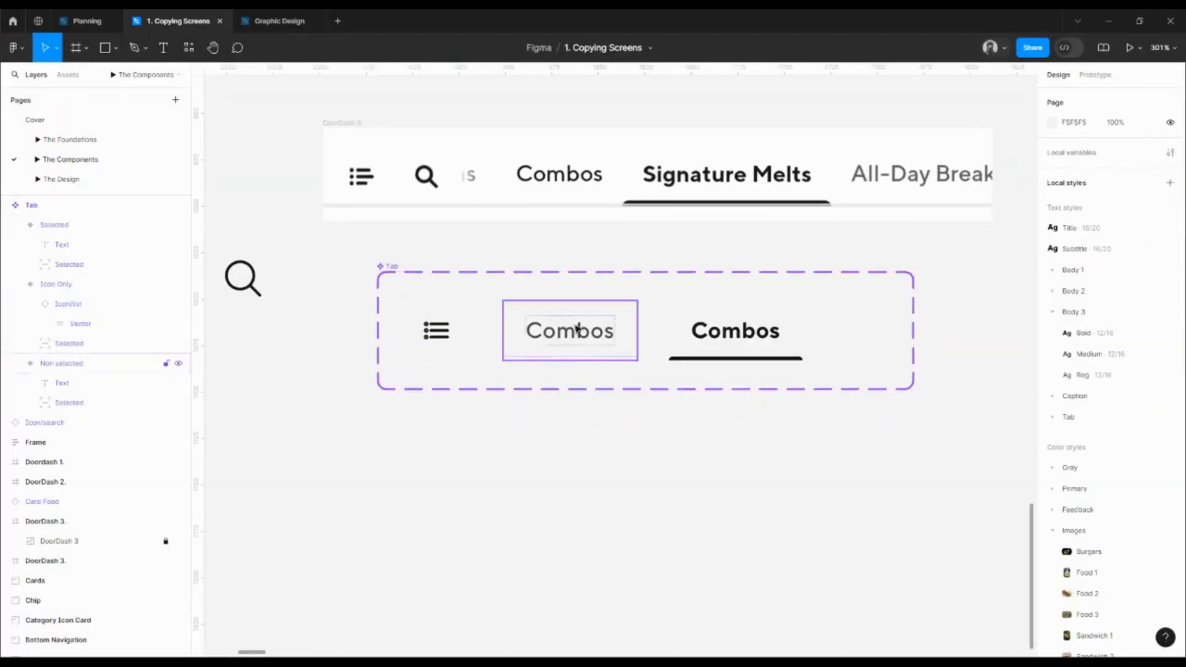
{"action": "left_click", "coordinate": [577, 332]}
{"action": "left_click", "coordinate": [727, 314]}
{"action": "left_click_drag", "start_coordinate": [734, 334], "coordinate": [740, 467]}
{"action": "double_click", "coordinate": [740, 467]}
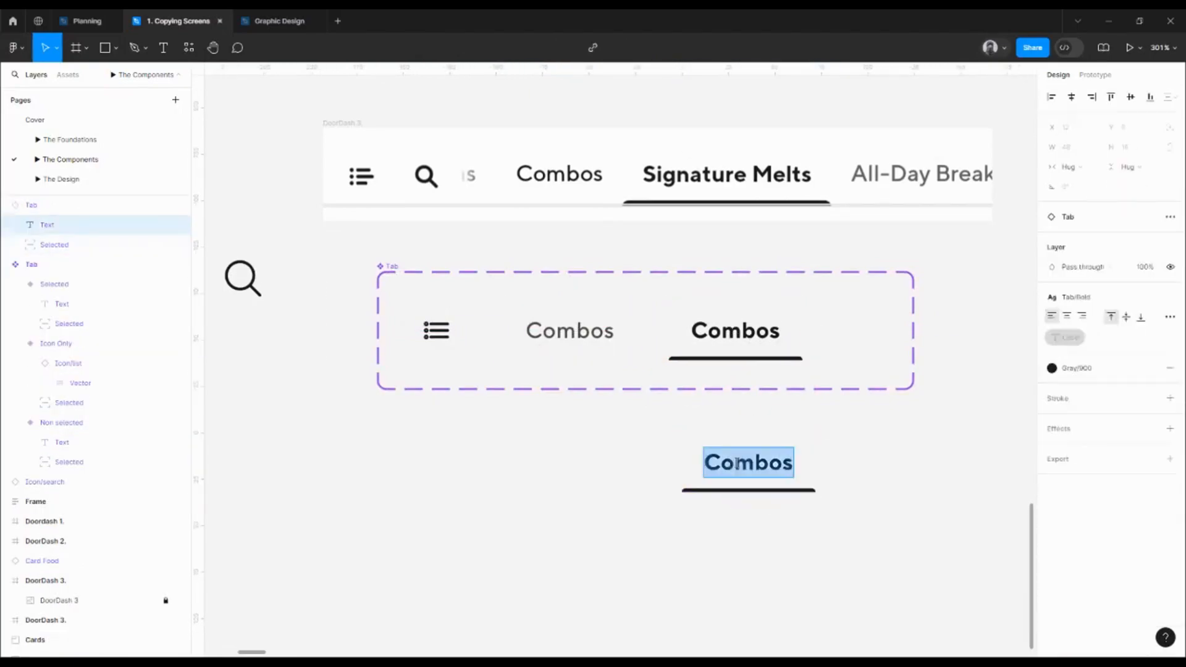
{"action": "type", "text": "Signature"}
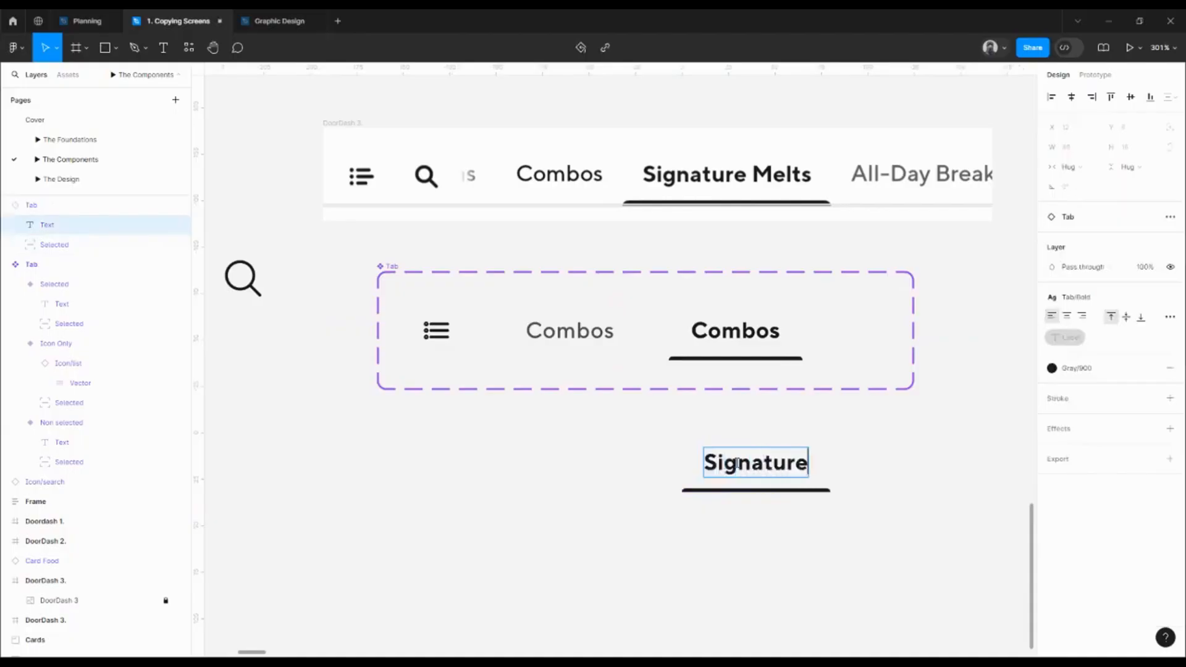
{"action": "type", "text": " Melts"}
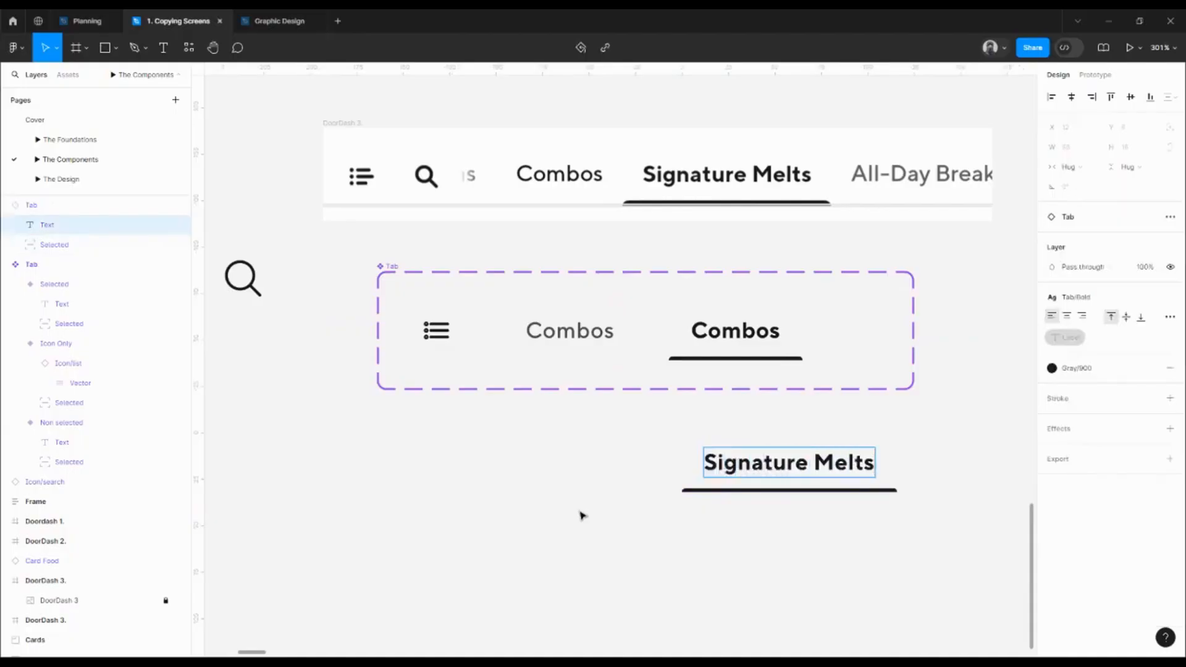
{"action": "left_click", "coordinate": [580, 514]}
Switch the Signature Melts tab instance's Type to Non selected and then to Icon Only
{"action": "left_click", "coordinate": [786, 458]}
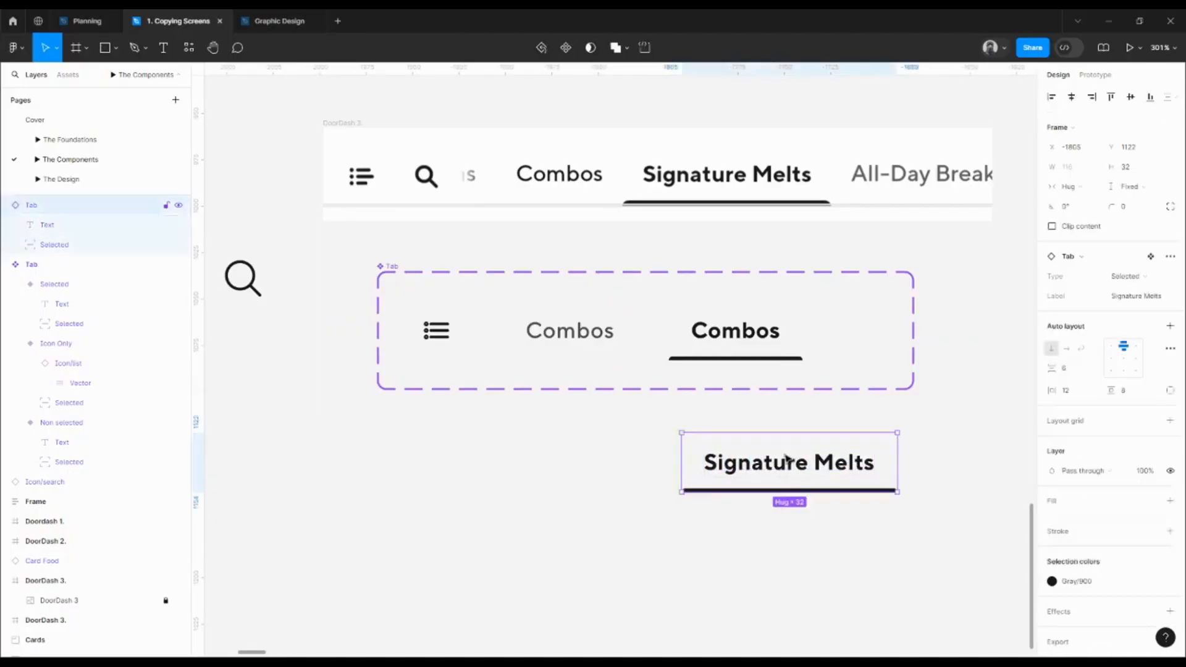
{"action": "left_click", "coordinate": [1127, 276]}
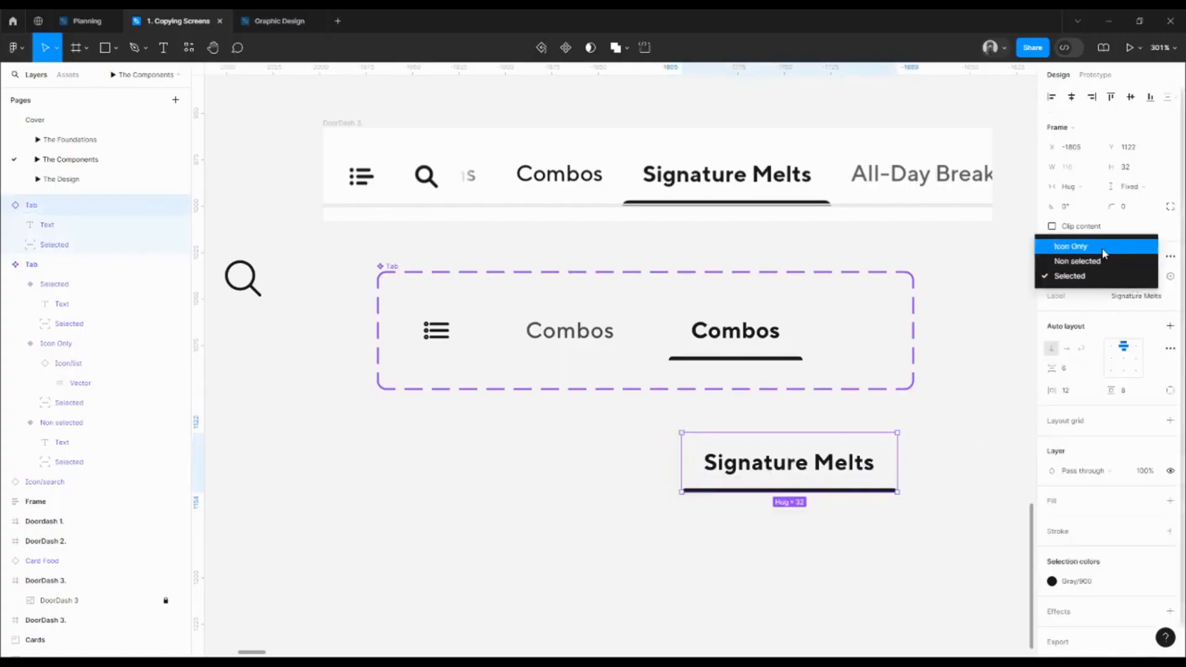
{"action": "left_click", "coordinate": [1077, 262]}
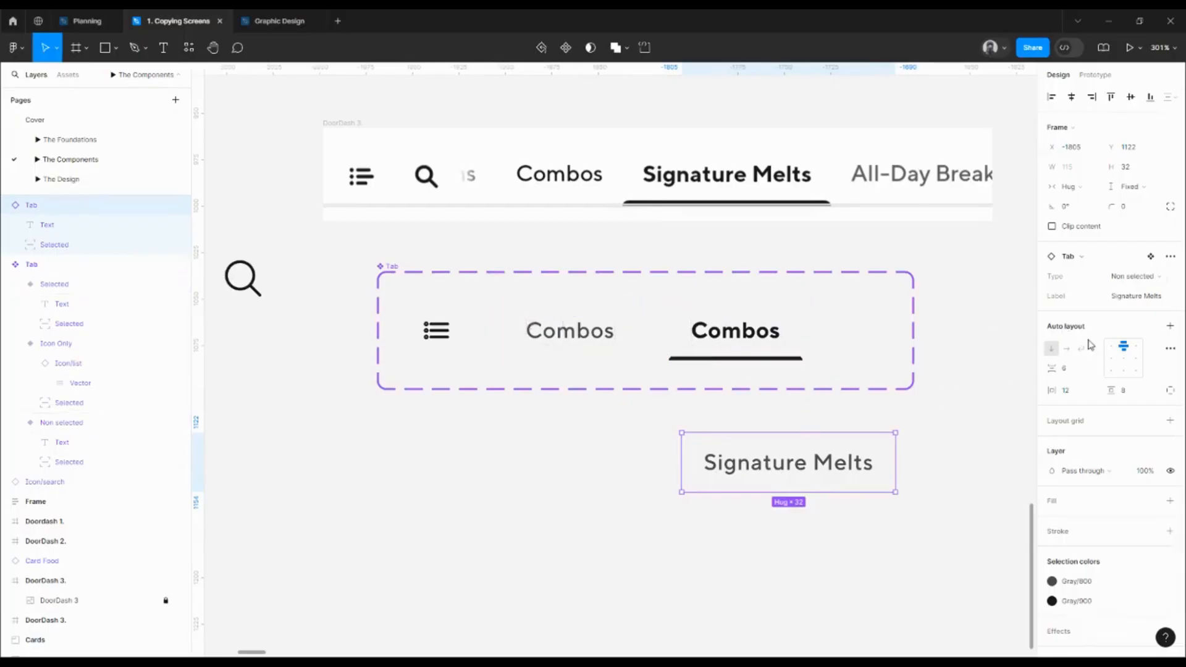
{"action": "left_click", "coordinate": [1130, 277]}
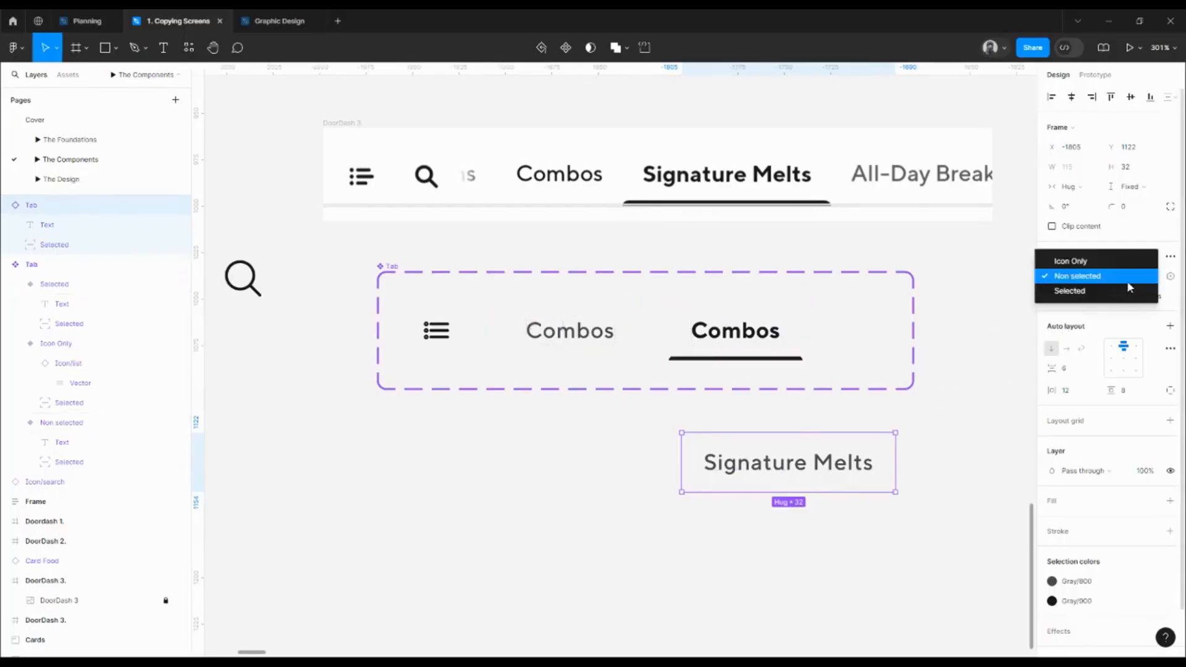
{"action": "left_click", "coordinate": [1084, 262]}
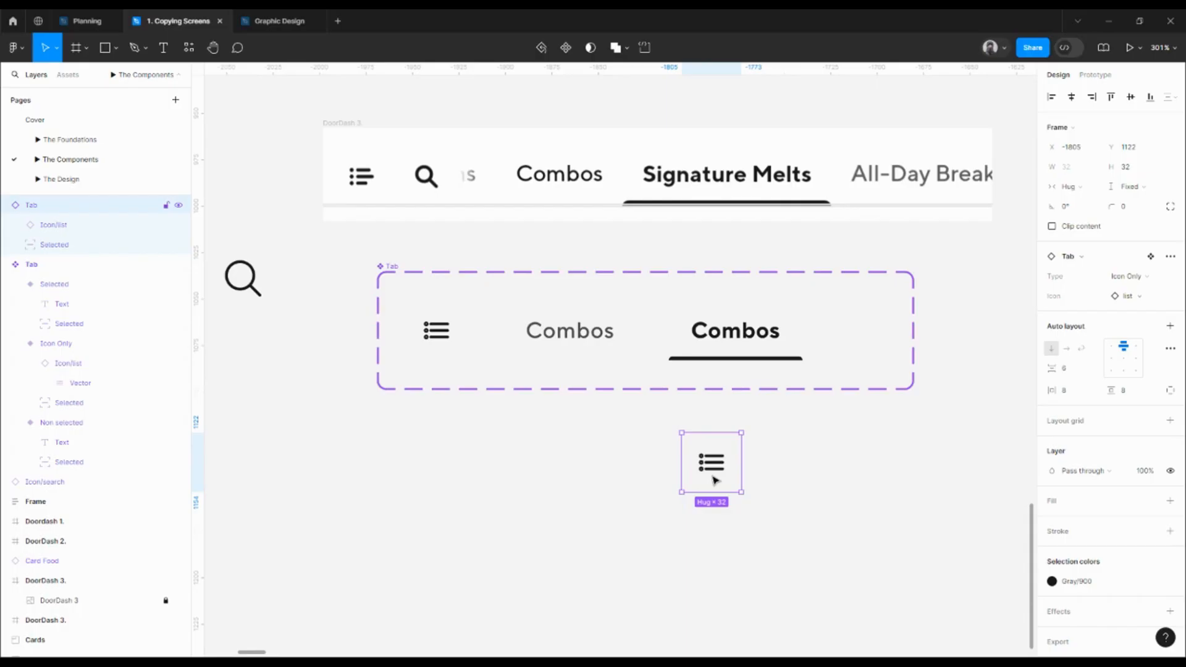
Swap the tab instance's icon to Icon/search and move the instance to the left of the Tab component set
{"action": "left_click", "coordinate": [1142, 297]}
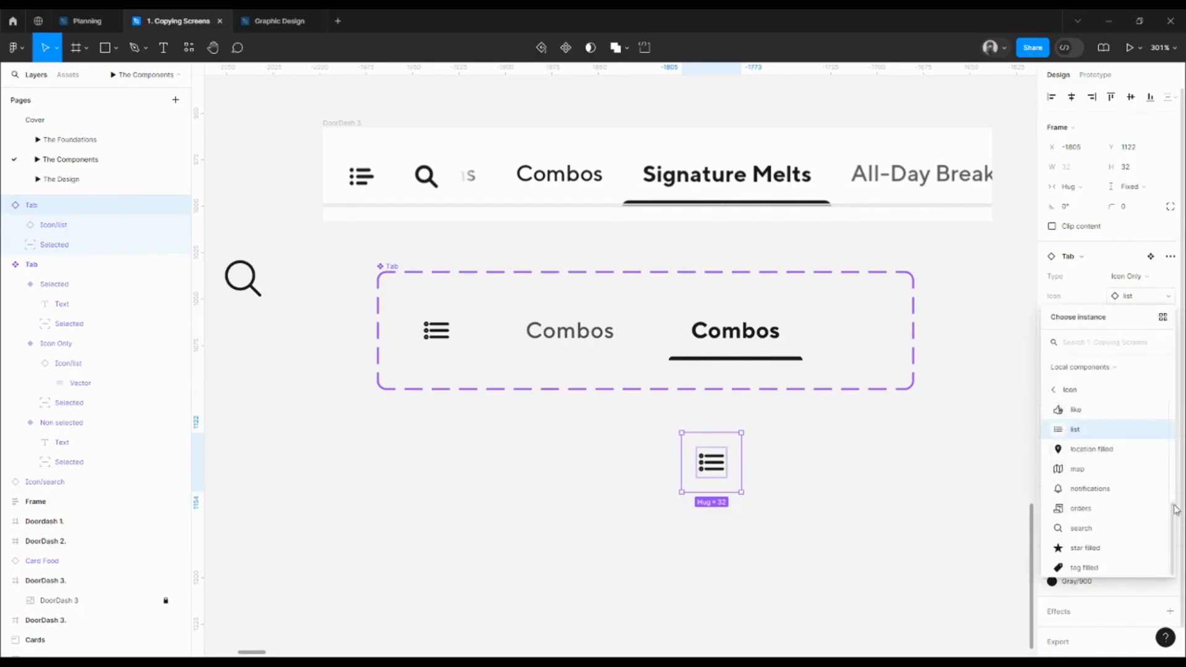
{"action": "scroll", "coordinate": [1177, 503], "scroll_direction": "up", "scroll_amount": 1}
{"action": "scroll", "coordinate": [1177, 502], "scroll_direction": "down", "scroll_amount": 1}
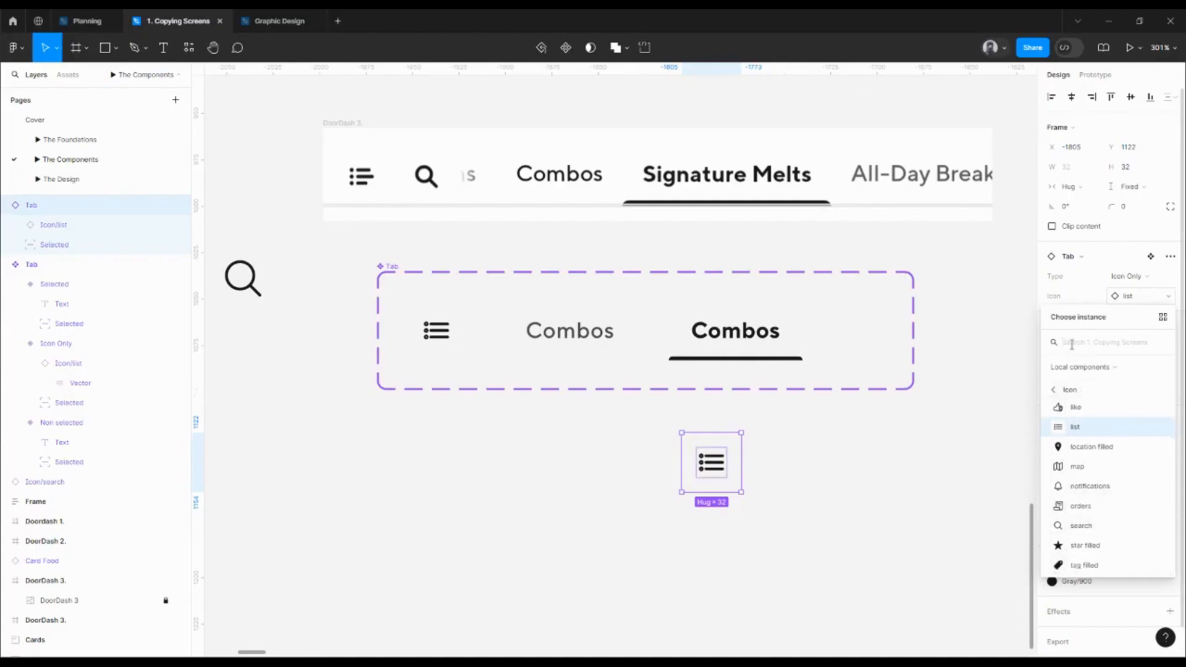
{"action": "type", "text": "search"}
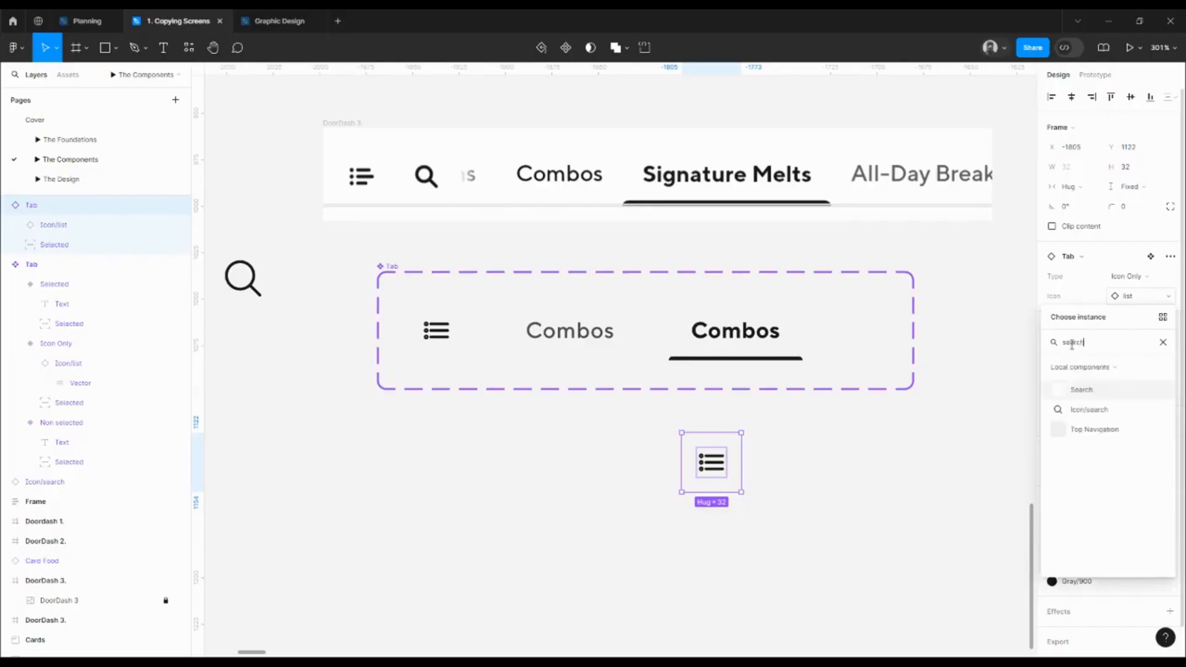
{"action": "left_click", "coordinate": [1100, 411]}
{"action": "left_click", "coordinate": [811, 450]}
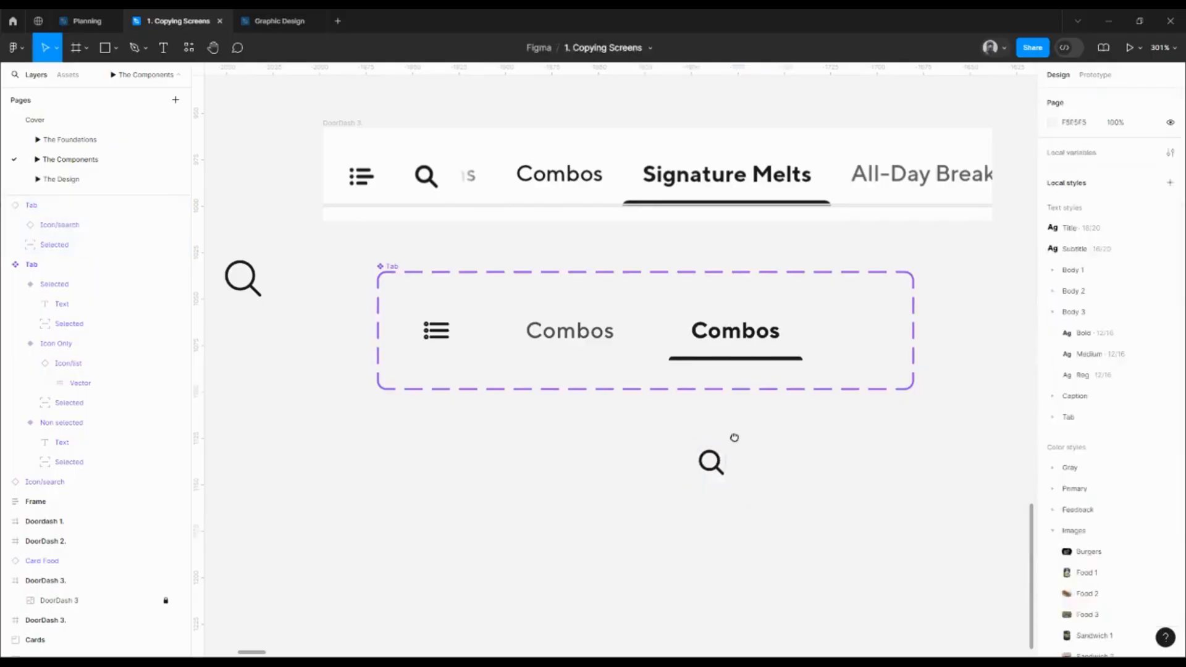
{"action": "left_click_drag", "start_coordinate": [735, 437], "coordinate": [425, 386]}
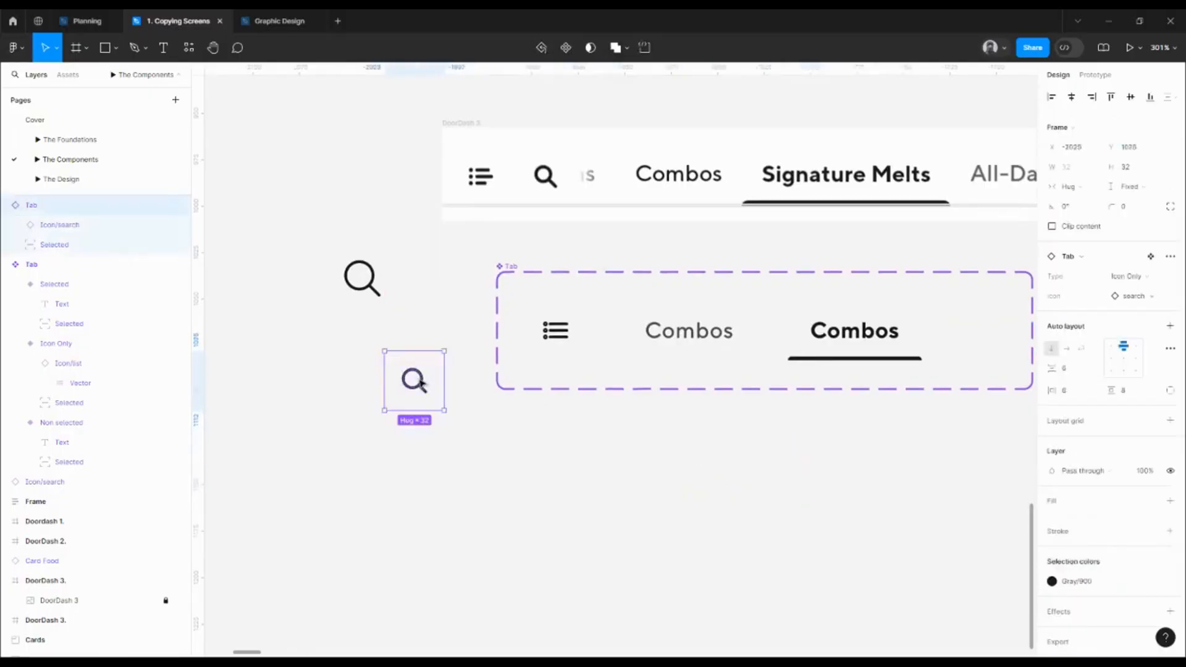
Move the Tab component set into the Tabs frame, below its heading at X 80, Y 177
{"action": "scroll", "coordinate": [421, 384], "scroll_direction": "down", "scroll_amount": 5}
{"action": "left_click", "coordinate": [457, 341]}
{"action": "scroll", "coordinate": [457, 342], "scroll_direction": "down", "scroll_amount": 5}
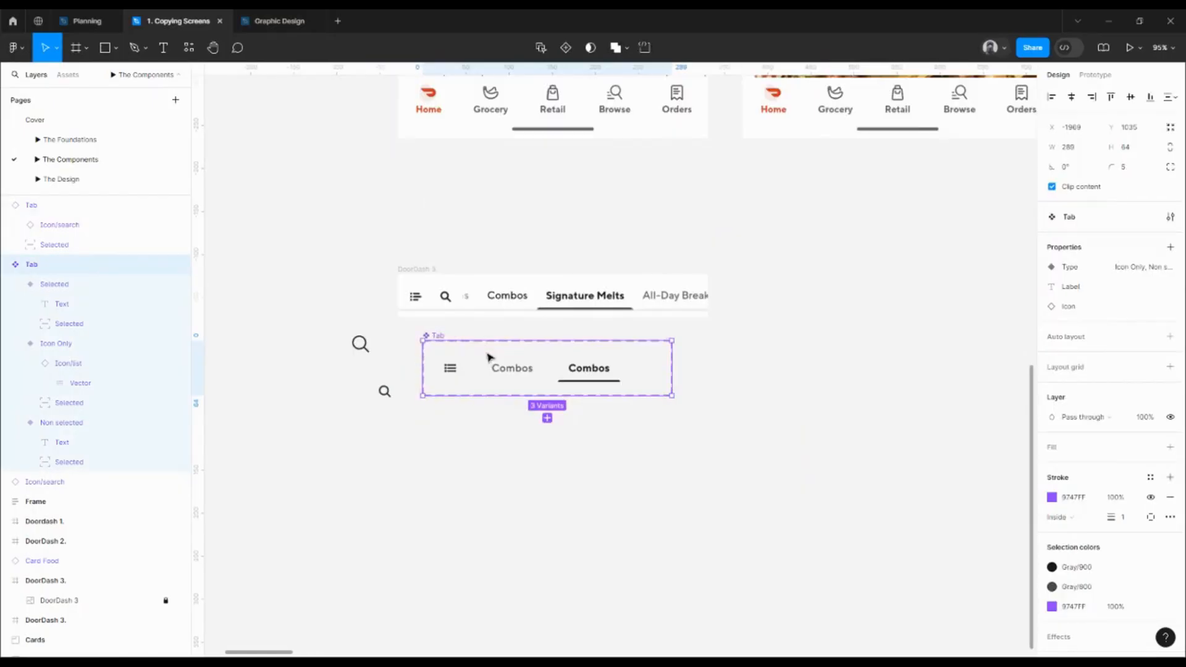
{"action": "left_click_drag", "start_coordinate": [464, 348], "coordinate": [1069, 426]}
{"action": "left_click_drag", "start_coordinate": [994, 399], "coordinate": [432, 388]}
{"action": "left_click_drag", "start_coordinate": [719, 387], "coordinate": [469, 378]}
{"action": "left_click", "coordinate": [334, 378]}
{"action": "left_click_drag", "start_coordinate": [270, 404], "coordinate": [864, 226]}
{"action": "scroll", "coordinate": [862, 226], "scroll_direction": "up", "scroll_amount": 5}
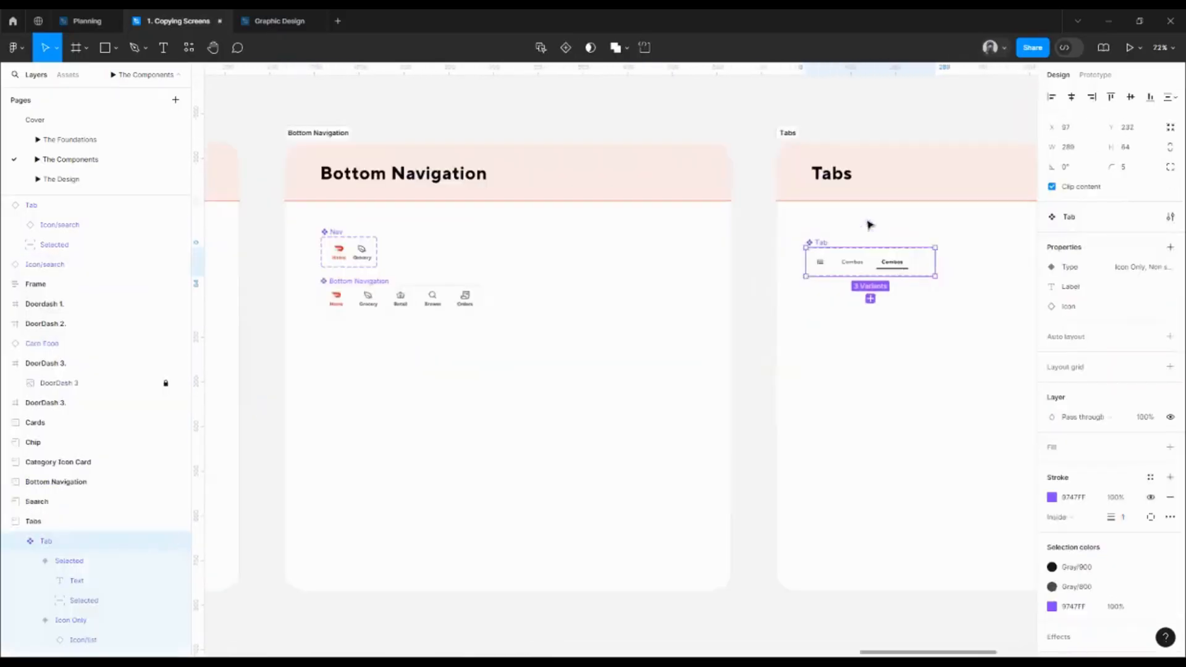
{"action": "left_click_drag", "start_coordinate": [795, 256], "coordinate": [806, 221]}
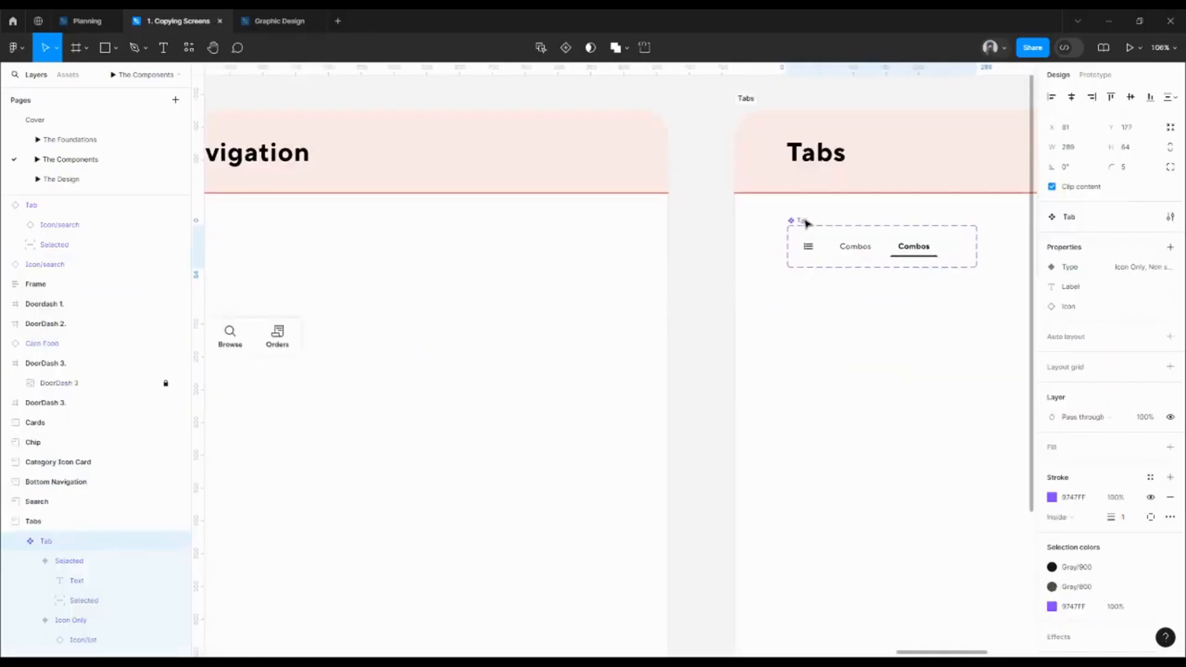
Examine the divider between the two category icon rows on the Doordash 1 reference screen
{"action": "scroll", "coordinate": [854, 267], "scroll_direction": "down", "scroll_amount": 7}
{"action": "left_click_drag", "start_coordinate": [767, 382], "coordinate": [1183, 406]}
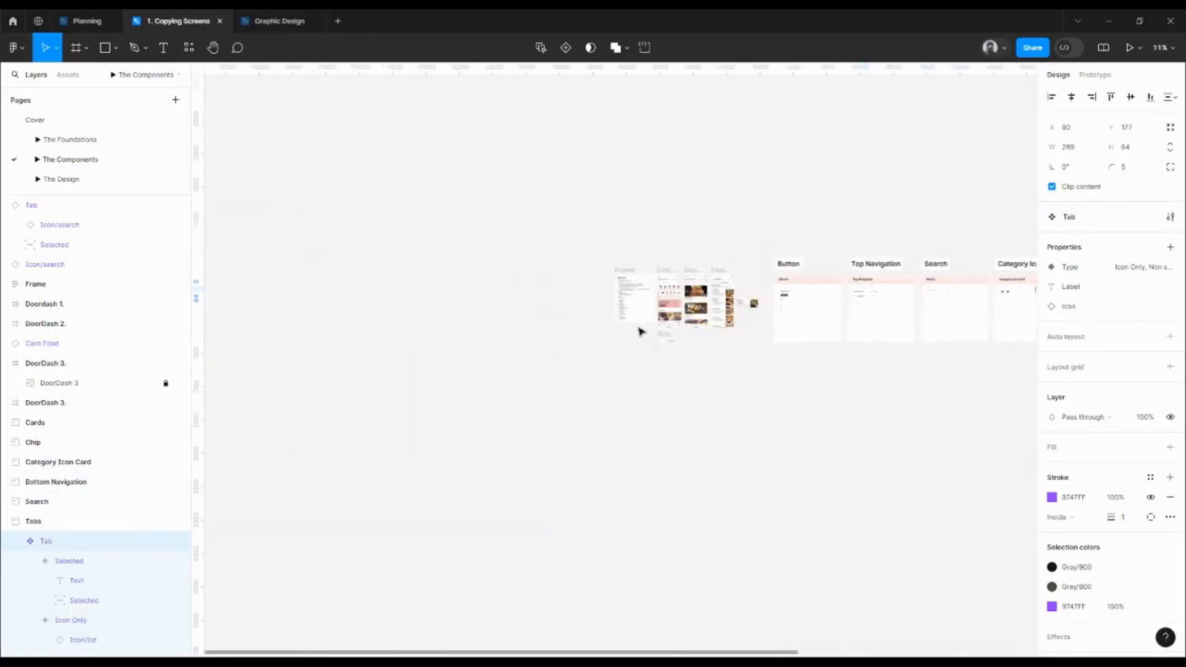
{"action": "scroll", "coordinate": [650, 327], "scroll_direction": "up", "scroll_amount": 6}
{"action": "left_click_drag", "start_coordinate": [674, 346], "coordinate": [580, 485]}
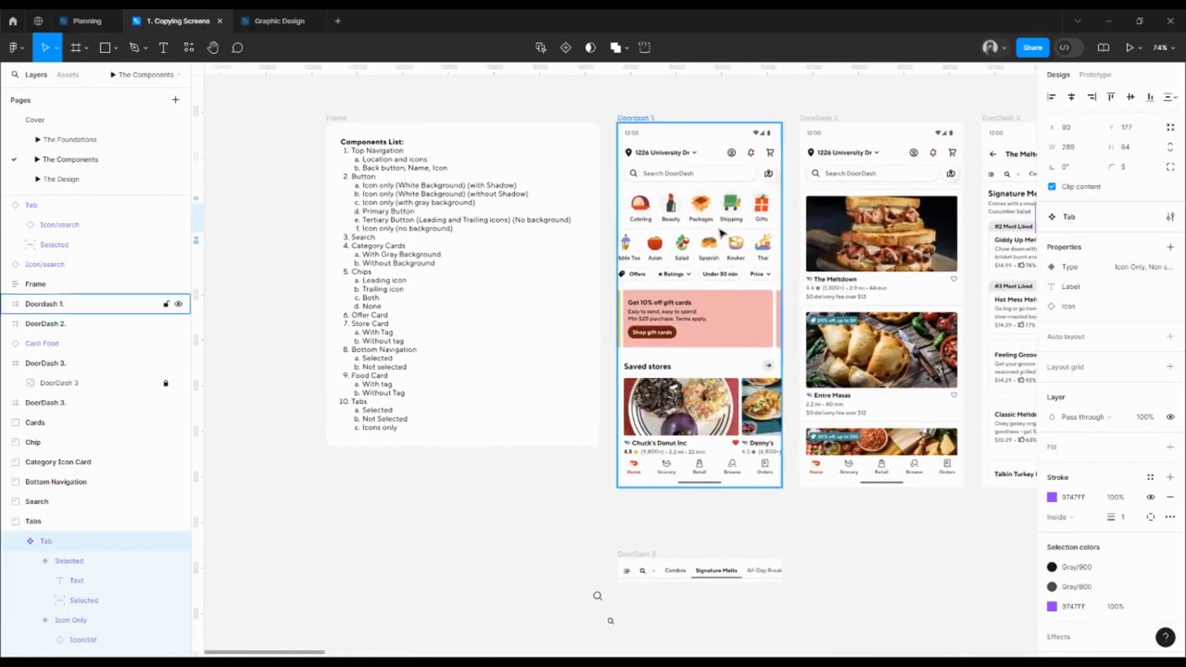
{"action": "scroll", "coordinate": [717, 228], "scroll_direction": "up", "scroll_amount": 4}
{"action": "scroll", "coordinate": [743, 235], "scroll_direction": "up", "scroll_amount": 3}
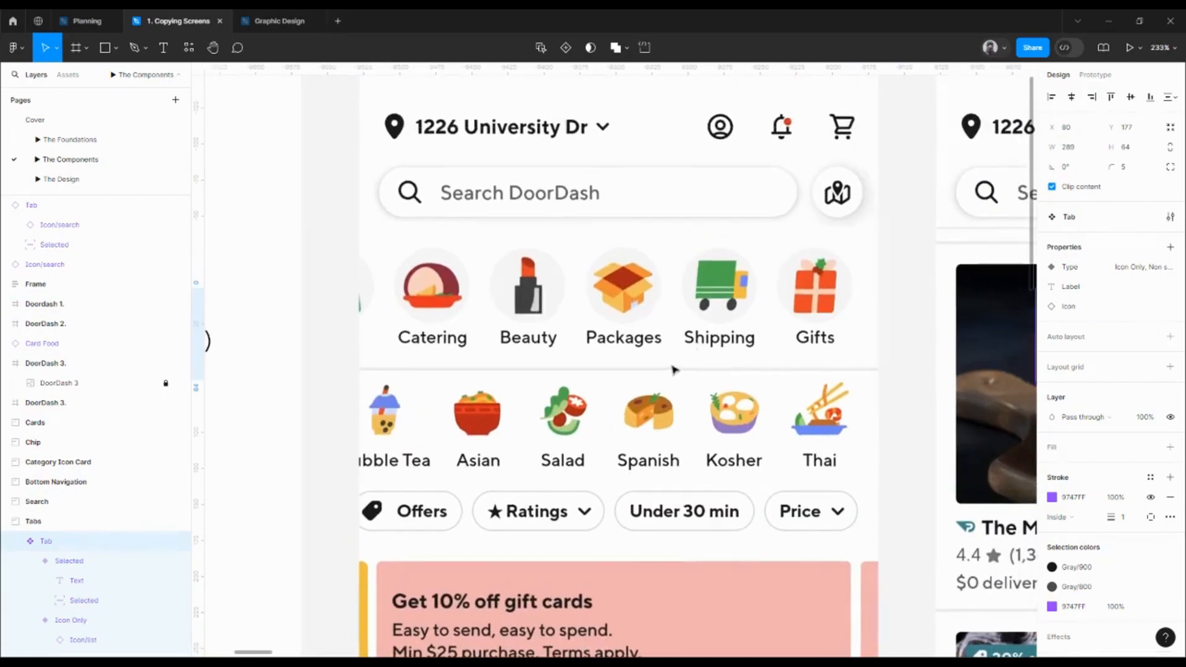
{"action": "key", "text": "l"}
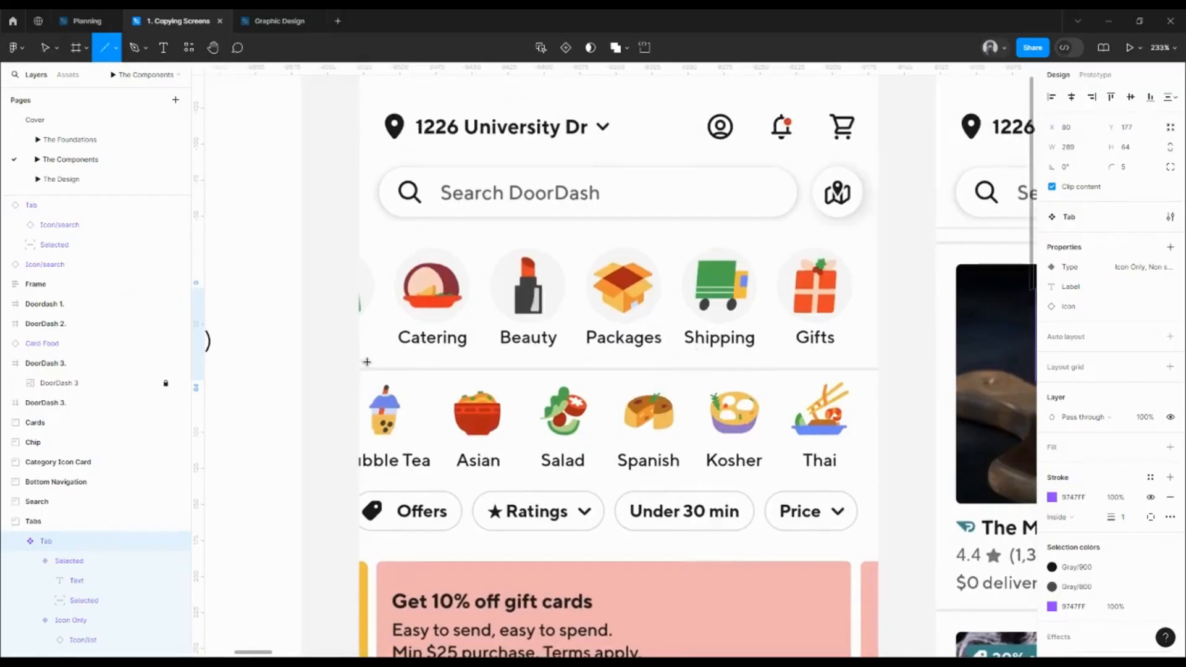
{"action": "left_click_drag", "start_coordinate": [367, 362], "coordinate": [855, 361]}
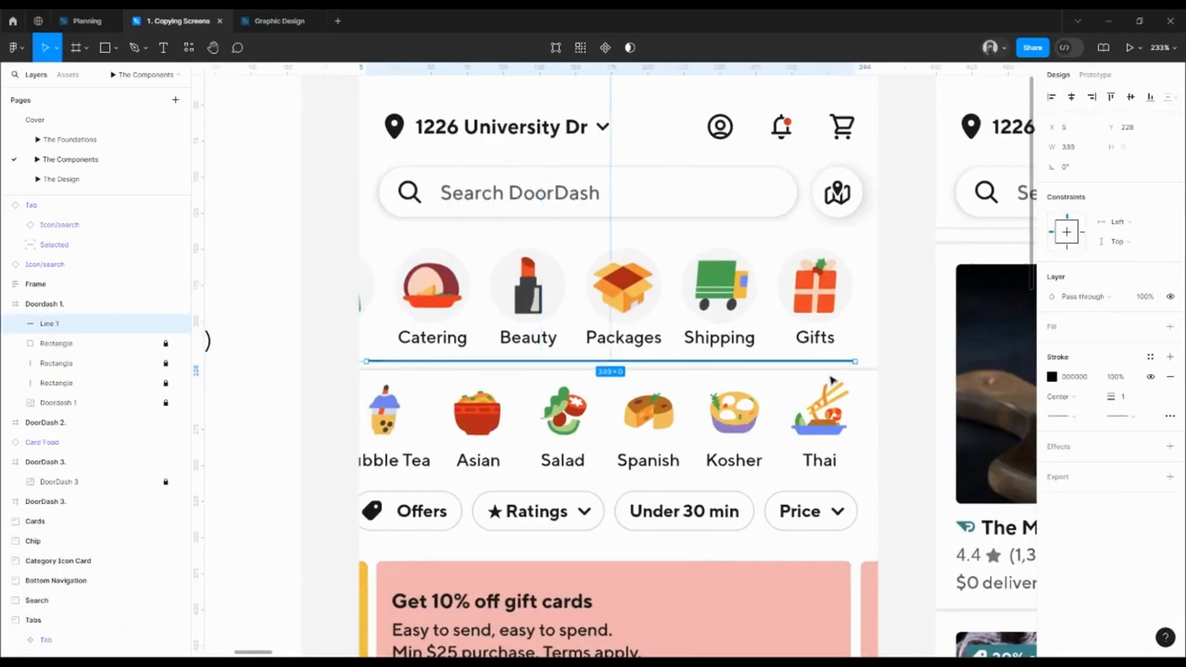
{"action": "key", "text": "Delete"}
{"action": "key", "text": "l"}
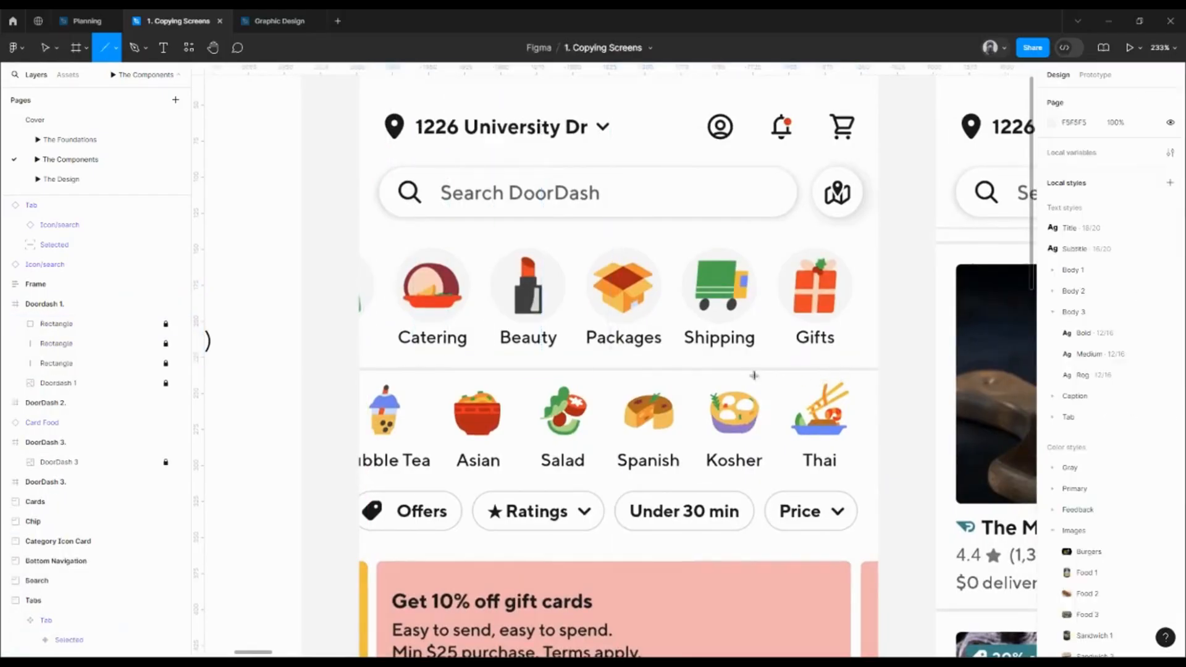
{"action": "left_click_drag", "start_coordinate": [388, 360], "coordinate": [707, 360]}
{"action": "key", "text": "Delete"}
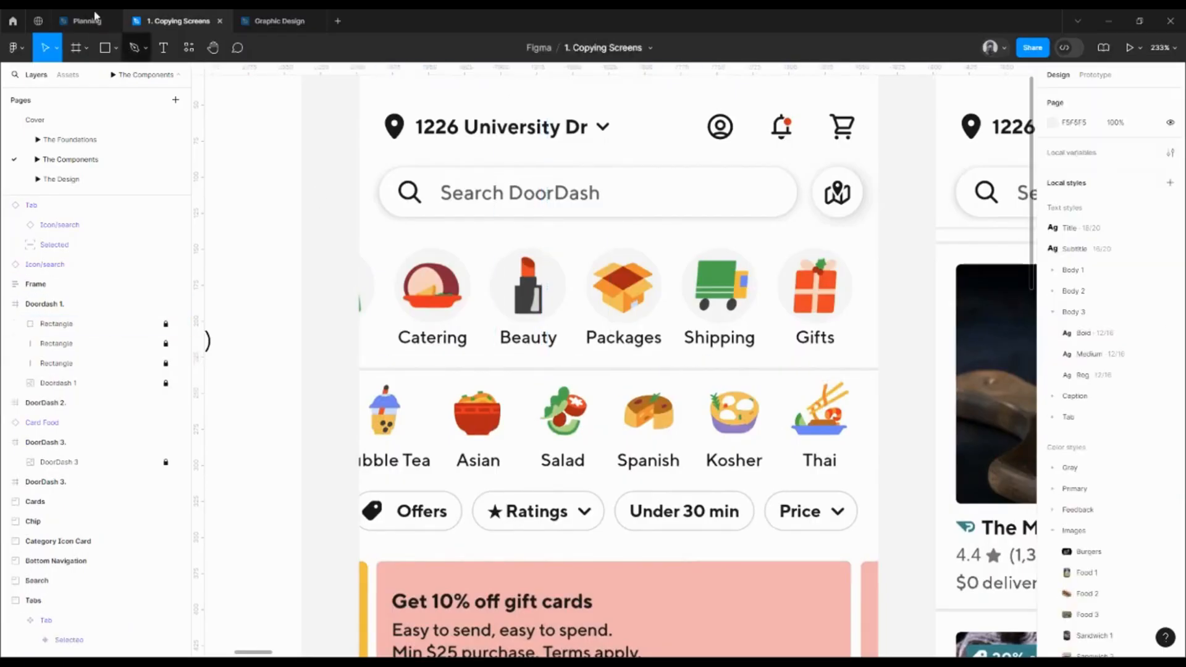
Draw a horizontal line about 263 px wide just above the divider under the category icons and set its stroke to Gray/500
{"action": "left_click", "coordinate": [115, 48]}
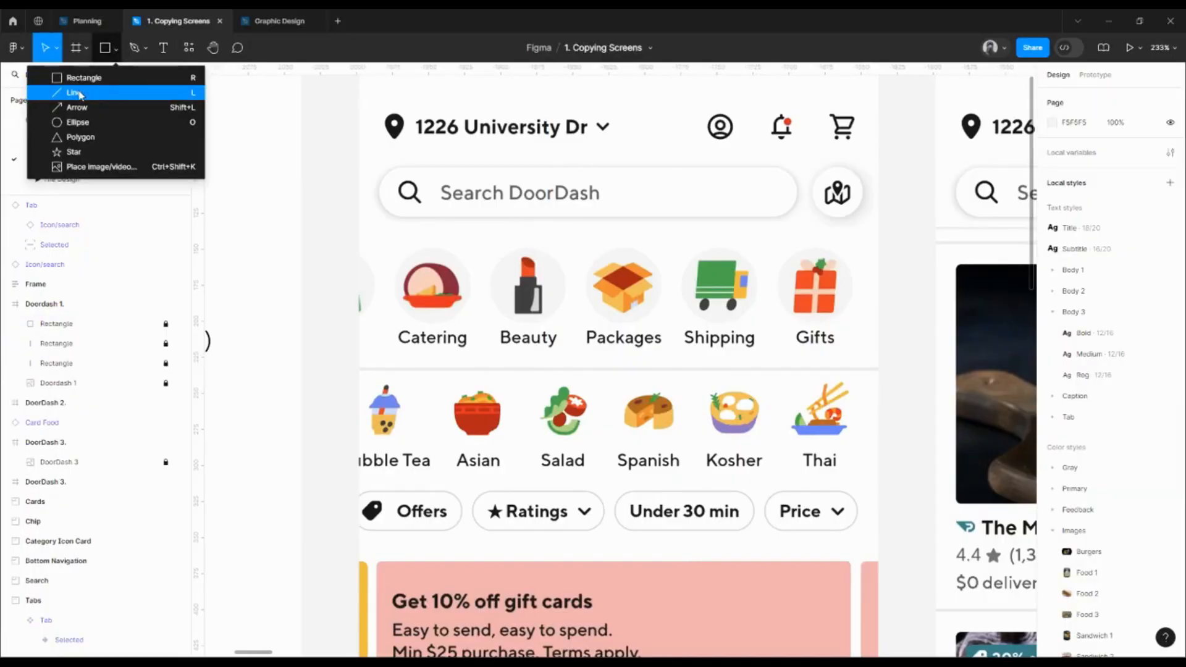
{"action": "left_click", "coordinate": [96, 93]}
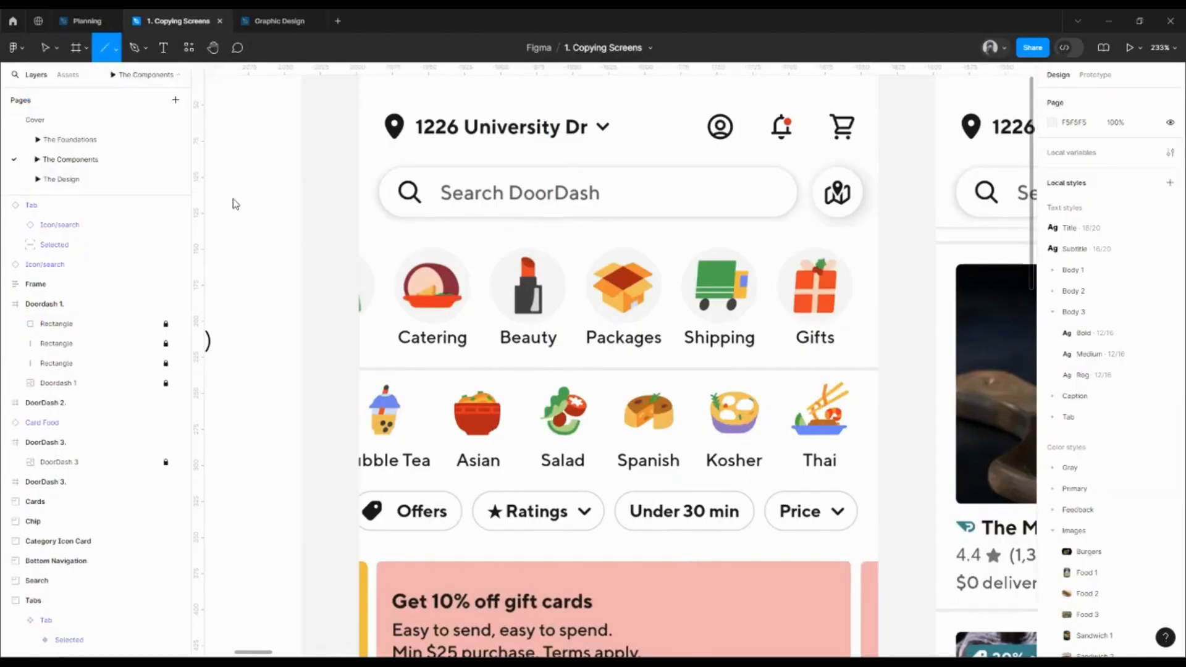
{"action": "left_click_drag", "start_coordinate": [386, 357], "coordinate": [766, 357]}
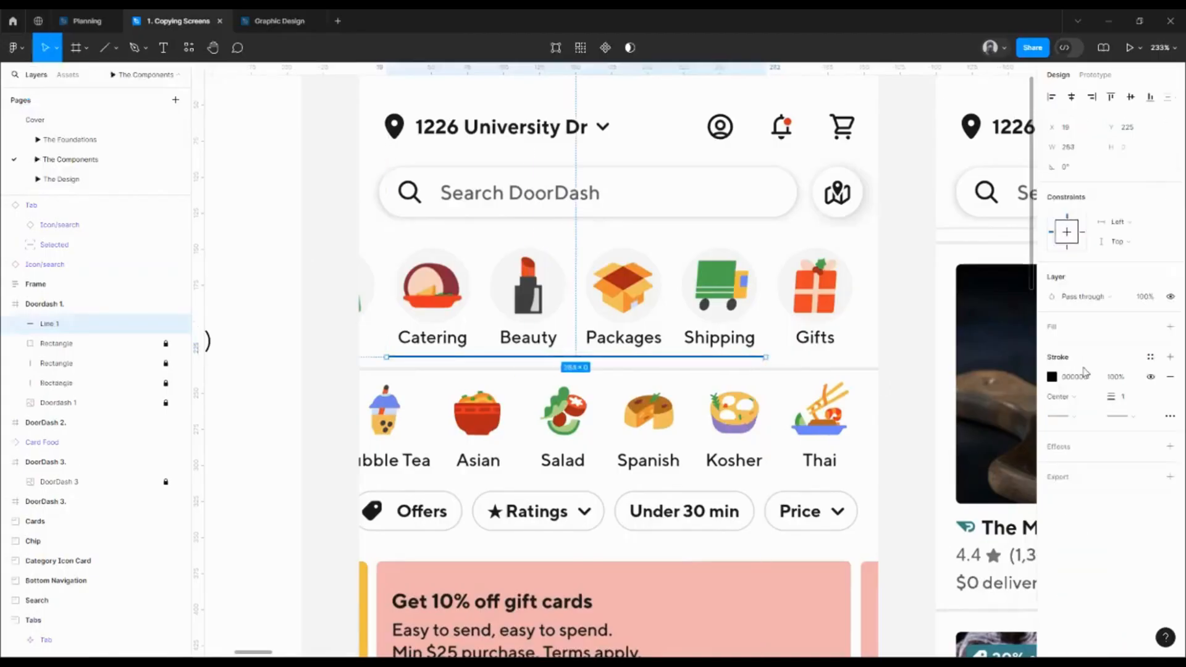
{"action": "left_click", "coordinate": [1065, 379]}
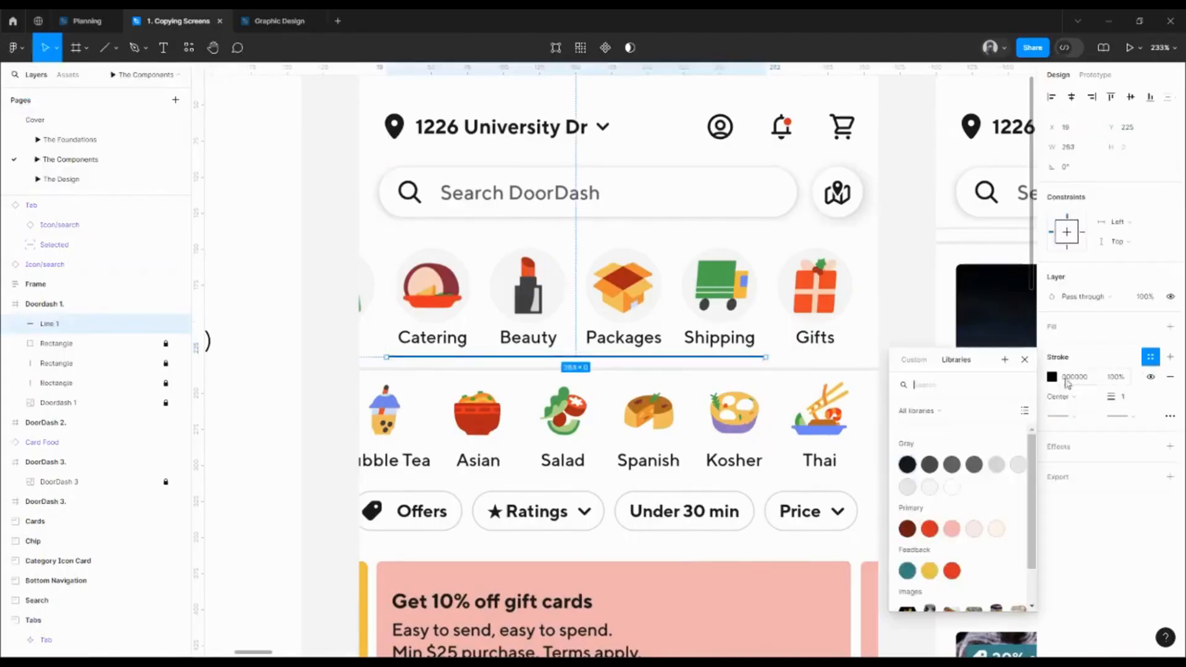
{"action": "left_click", "coordinate": [997, 464]}
Move the line down to X 21, Y 231 and change its stroke to Gray/400
{"action": "scroll", "coordinate": [752, 361], "scroll_direction": "up", "scroll_amount": 5}
{"action": "scroll", "coordinate": [752, 364], "scroll_direction": "up", "scroll_amount": 8}
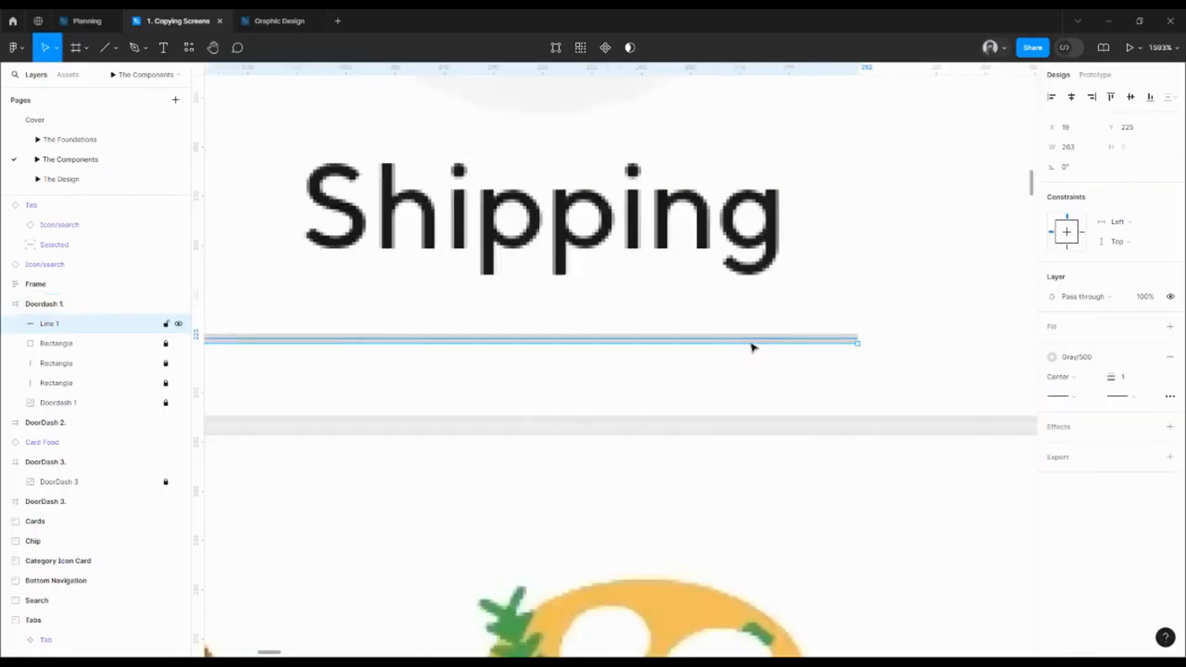
{"action": "left_click_drag", "start_coordinate": [750, 344], "coordinate": [772, 409]}
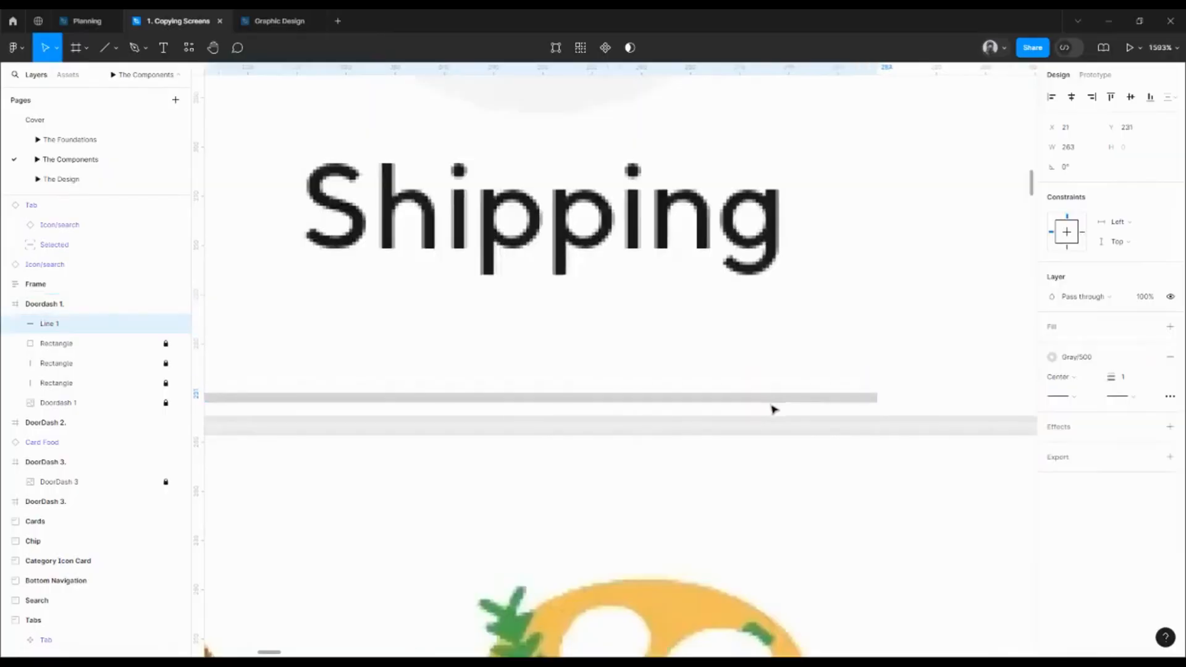
{"action": "left_click", "coordinate": [1087, 357]}
{"action": "left_click", "coordinate": [1017, 465]}
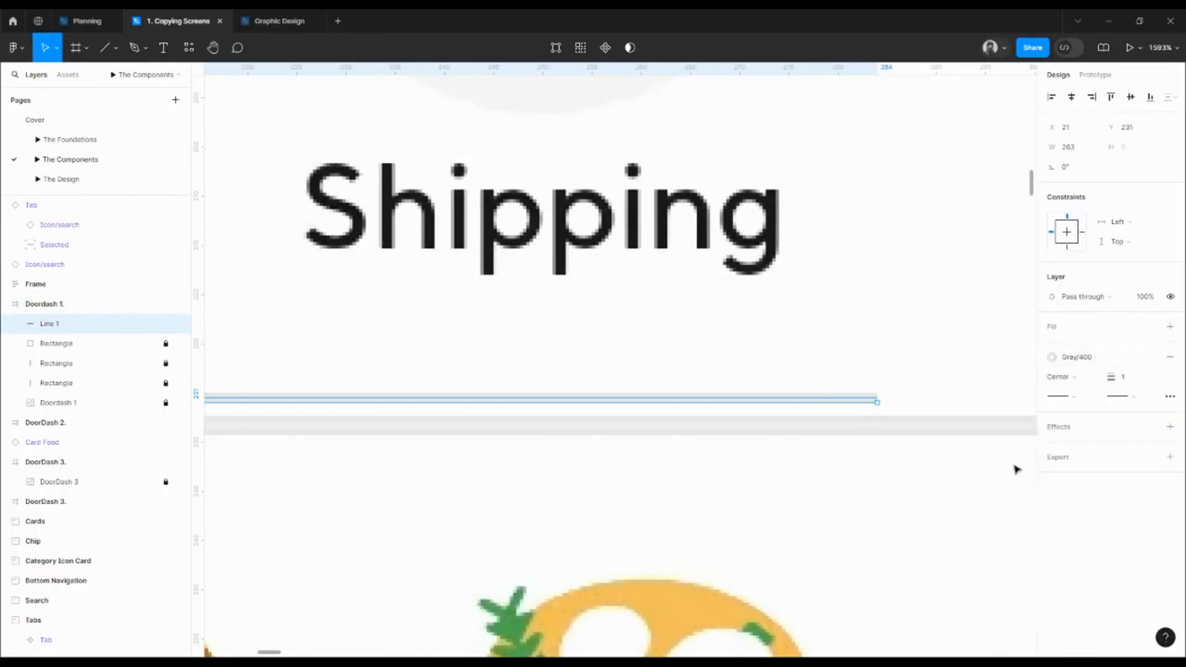
Move the line onto the reference divider at Y 233
{"action": "left_click", "coordinate": [910, 365]}
{"action": "left_click", "coordinate": [846, 401]}
{"action": "double_click", "coordinate": [847, 402]}
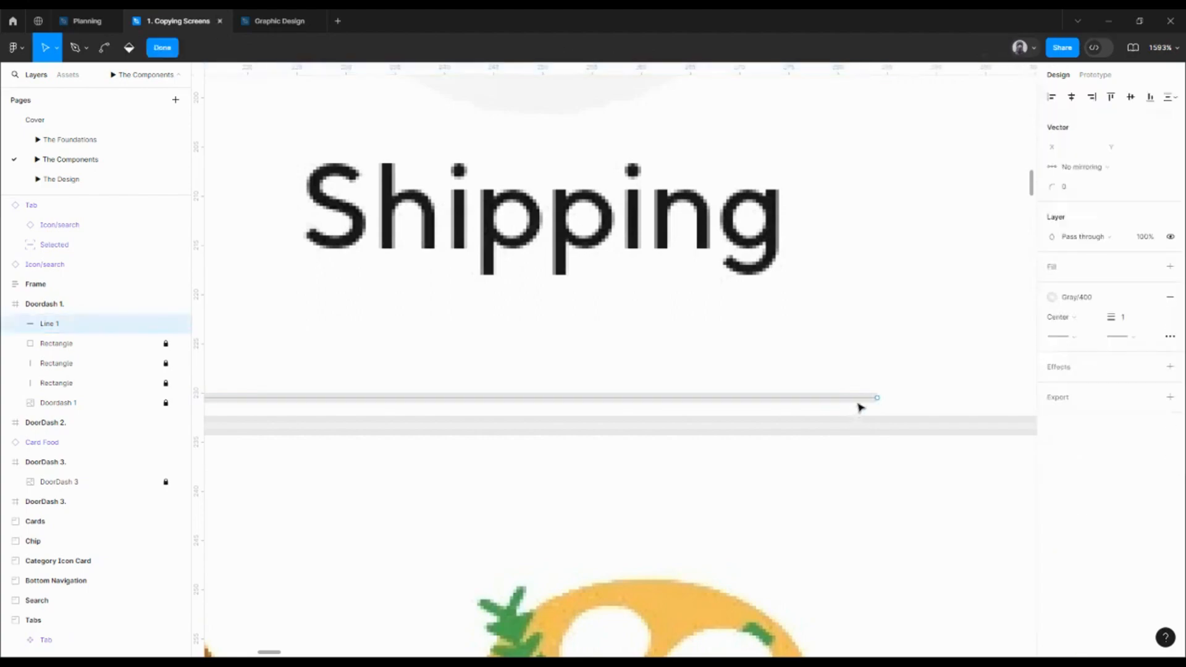
{"action": "left_click", "coordinate": [884, 379]}
{"action": "left_click_drag", "start_coordinate": [863, 400], "coordinate": [866, 418]}
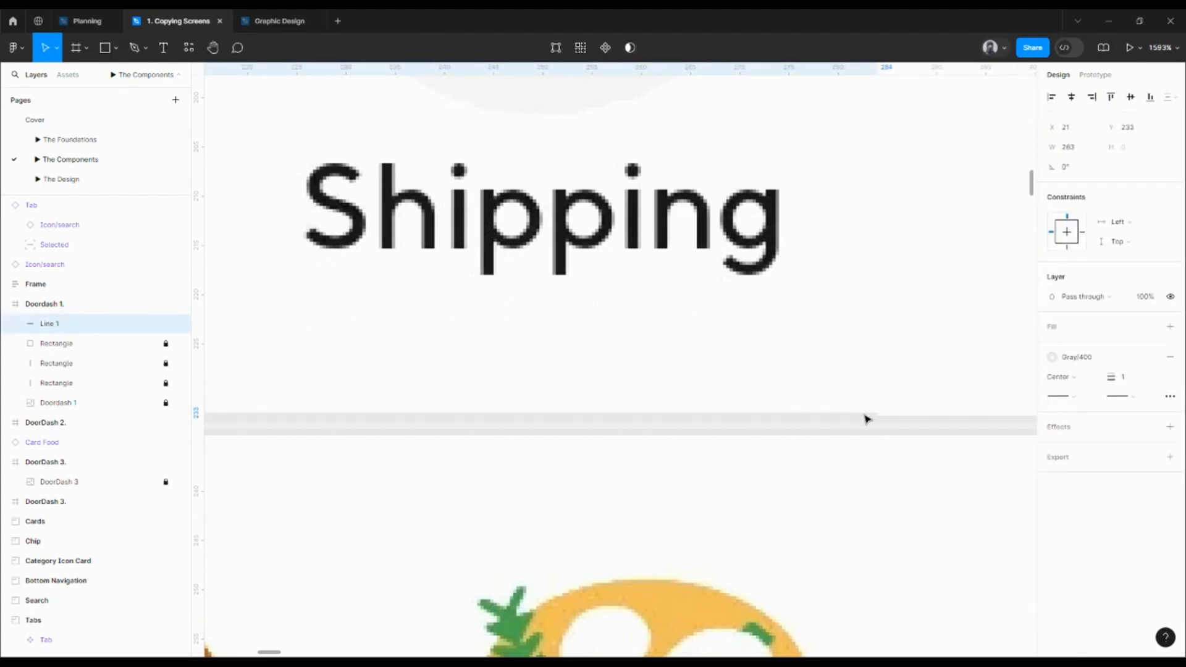
Draw a thin rectangle about 19 px wide beneath the Gifts label, add a stroke and set its height to 2
{"action": "scroll", "coordinate": [855, 353], "scroll_direction": "down", "scroll_amount": 5}
{"action": "scroll", "coordinate": [856, 356], "scroll_direction": "down", "scroll_amount": 5}
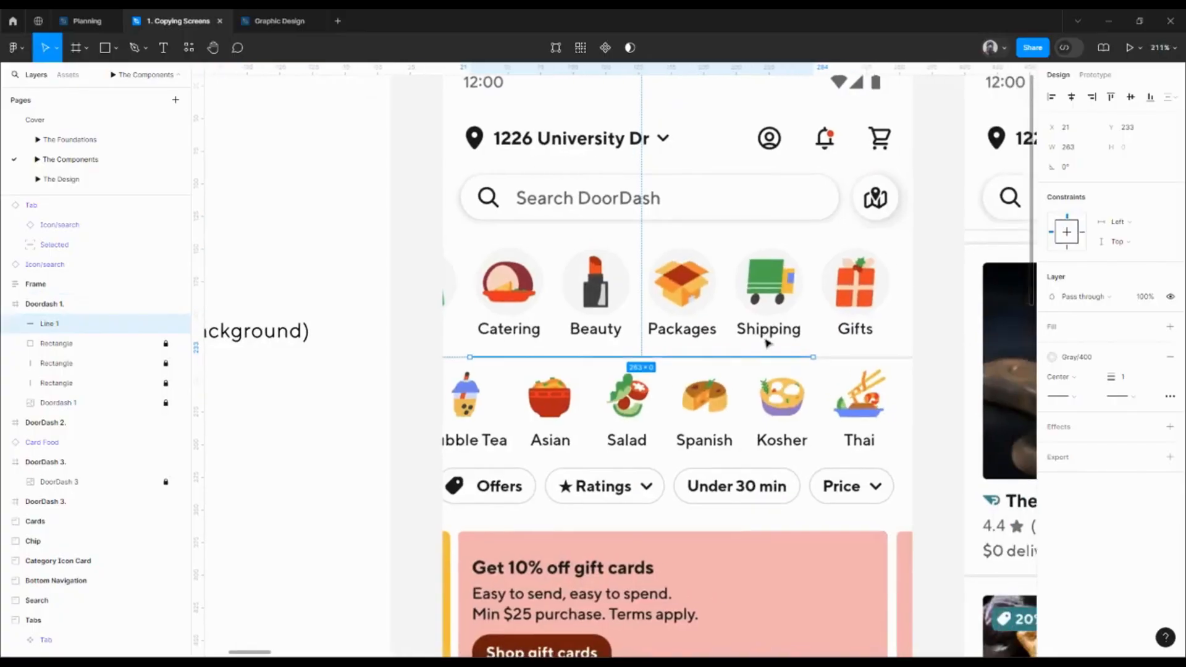
{"action": "scroll", "coordinate": [768, 345], "scroll_direction": "up", "scroll_amount": 10}
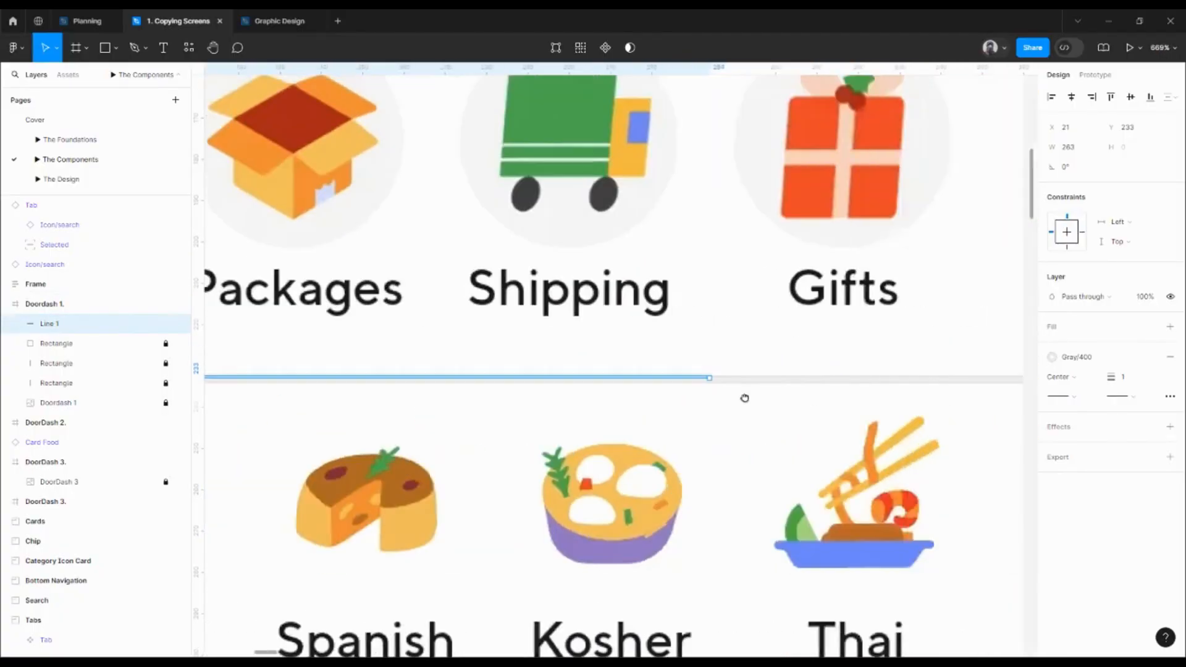
{"action": "scroll", "coordinate": [785, 393], "scroll_direction": "down", "scroll_amount": 3}
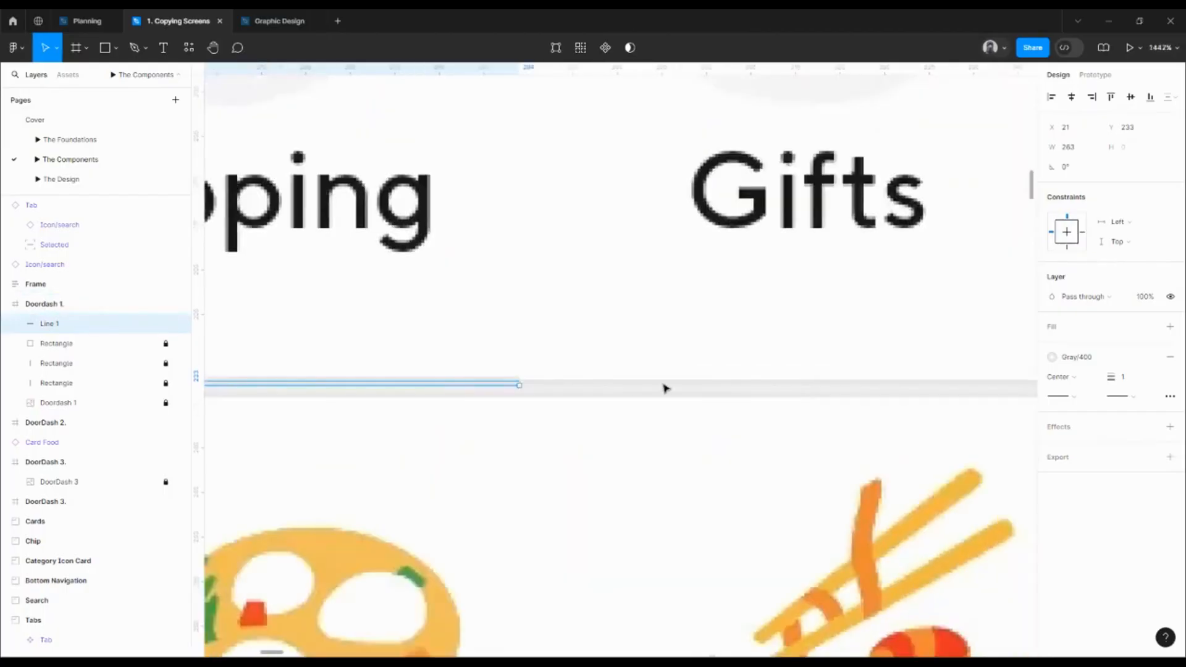
{"action": "key", "text": "r"}
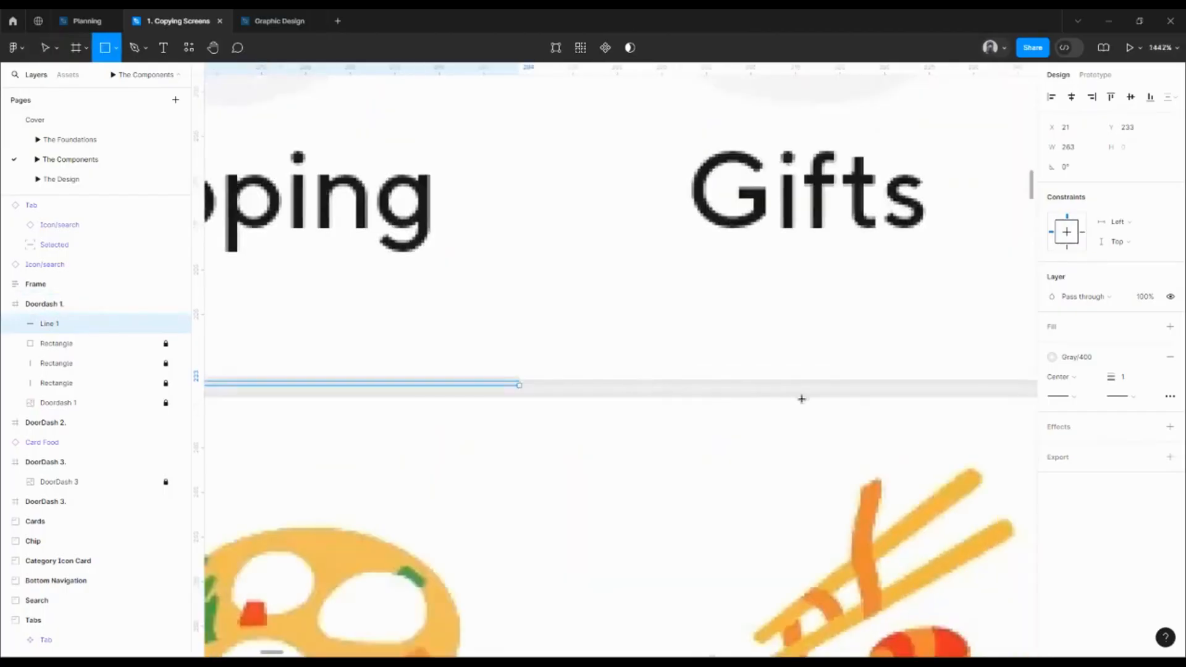
{"action": "mouse_move", "coordinate": [636, 387]}
{"action": "left_mouse_down"}
{"action": "mouse_move", "coordinate": [805, 397]}
{"action": "mouse_move", "coordinate": [760, 371]}
{"action": "mouse_move", "coordinate": [731, 371]}
{"action": "left_mouse_up"}
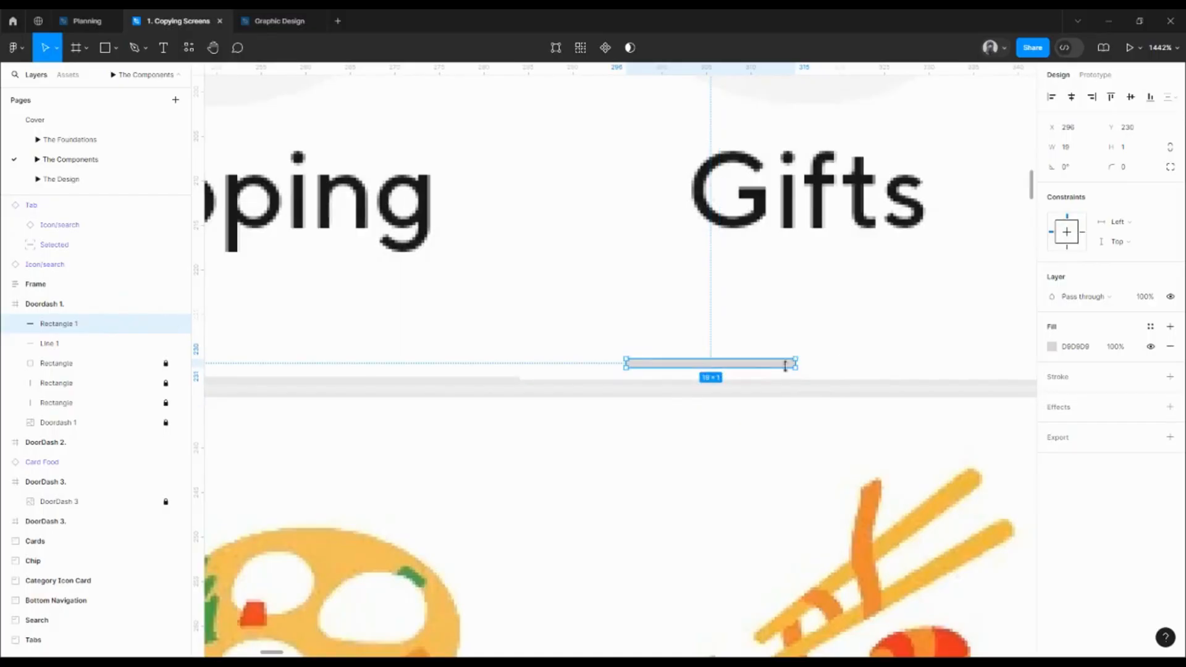
{"action": "left_click", "coordinate": [1170, 377]}
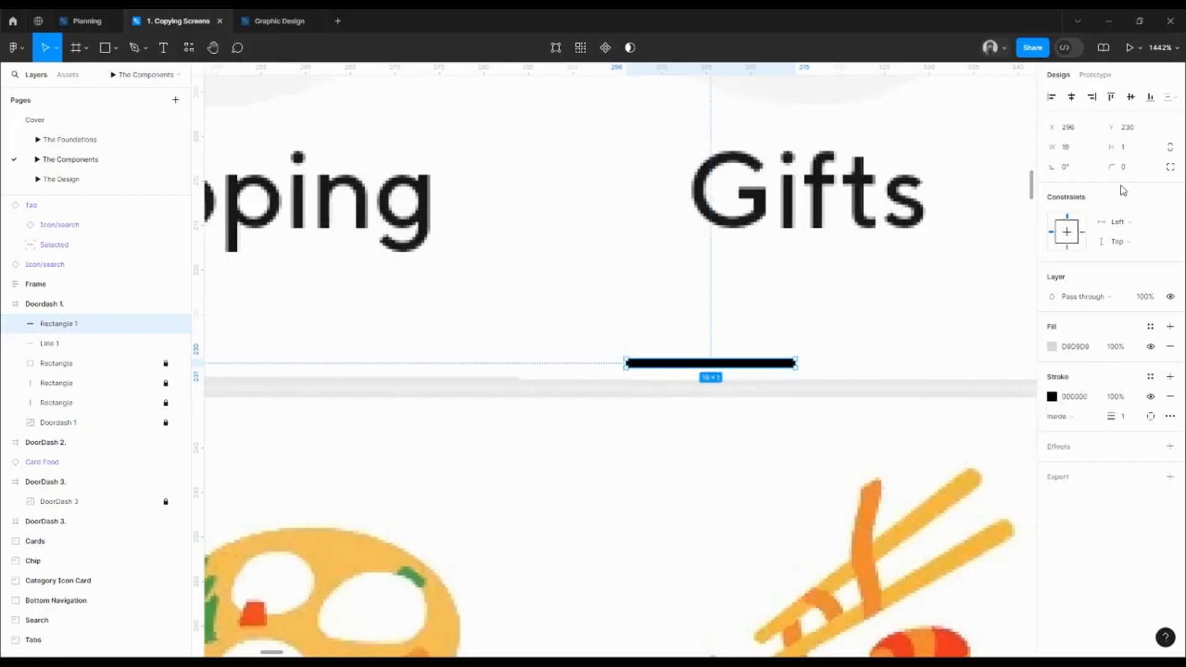
{"action": "left_click", "coordinate": [1130, 151]}
{"action": "key", "text": "Return"}
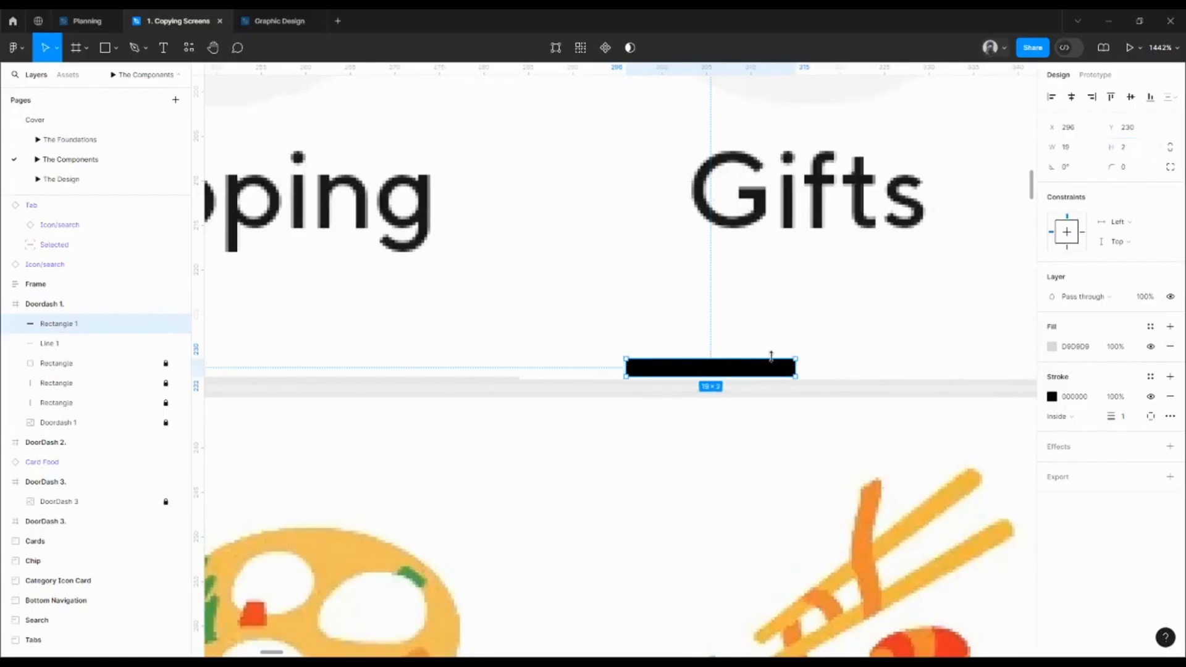
Move the rectangle onto the reference divider at Y 232 and set its stroke color to Gray/400
{"action": "left_click_drag", "start_coordinate": [771, 369], "coordinate": [748, 383]}
{"action": "scroll", "coordinate": [775, 388], "scroll_direction": "up", "scroll_amount": 6}
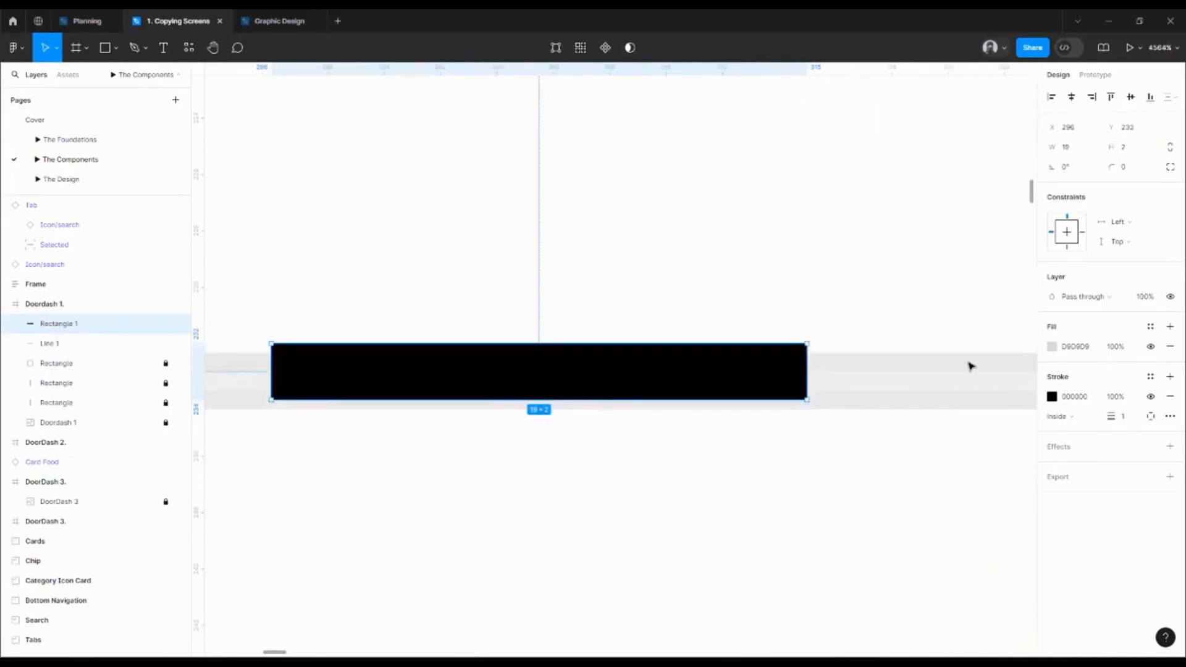
{"action": "left_click", "coordinate": [1150, 376]}
{"action": "left_click", "coordinate": [1011, 484]}
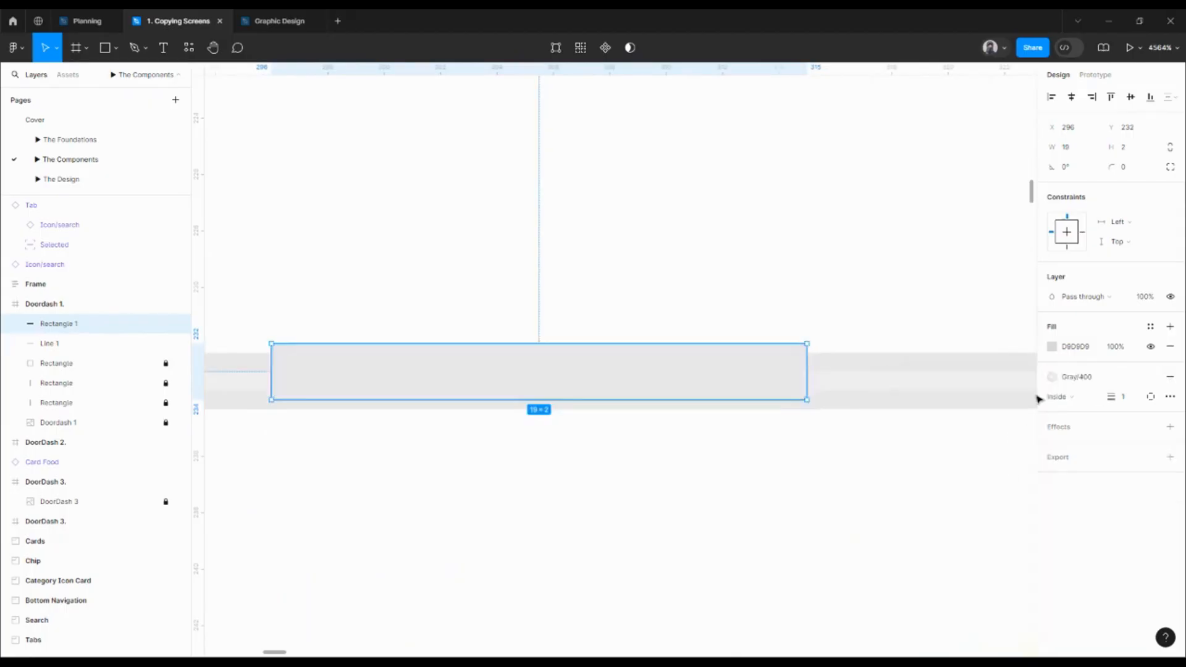
{"action": "left_click", "coordinate": [1074, 395]}
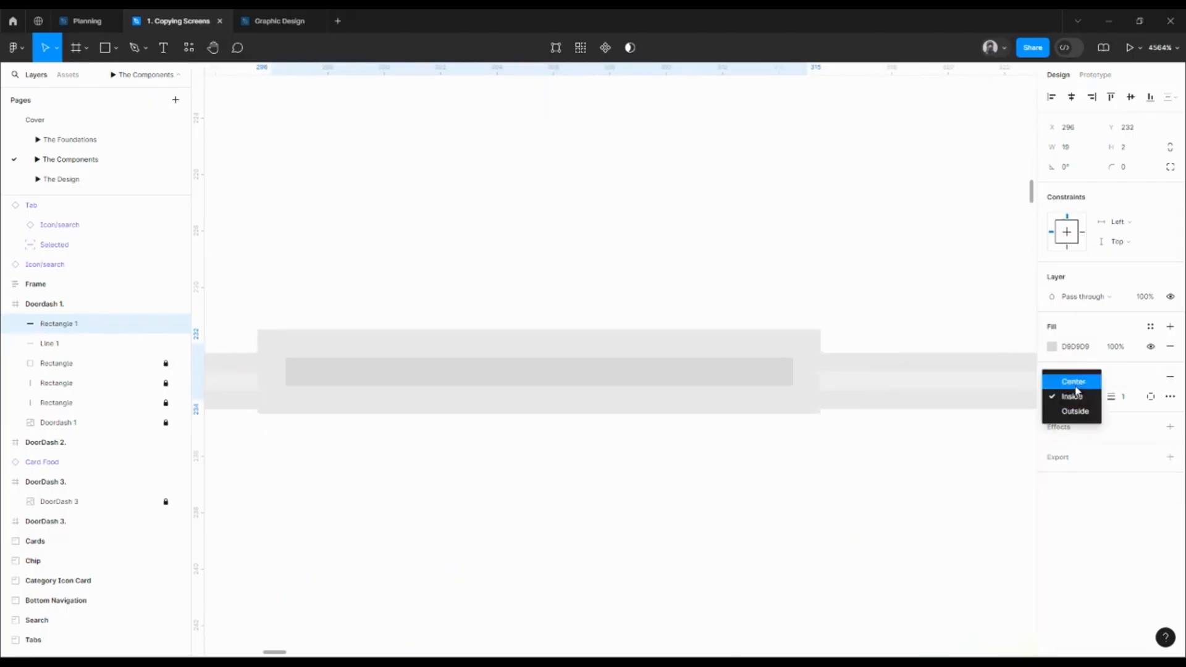
{"action": "left_click", "coordinate": [1075, 388]}
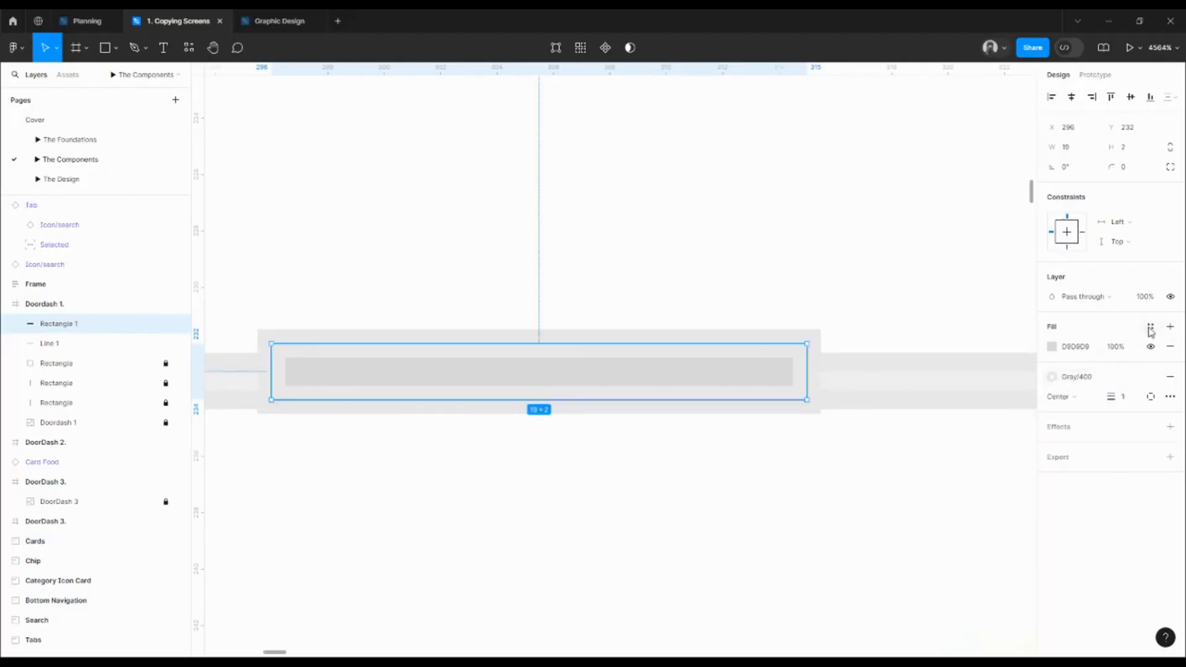
{"action": "key", "text": "ctrl+z"}
Set the rectangle's stroke weight to 0.5 and its fill to the Gray/300 color style
{"action": "left_click", "coordinate": [1124, 401]}
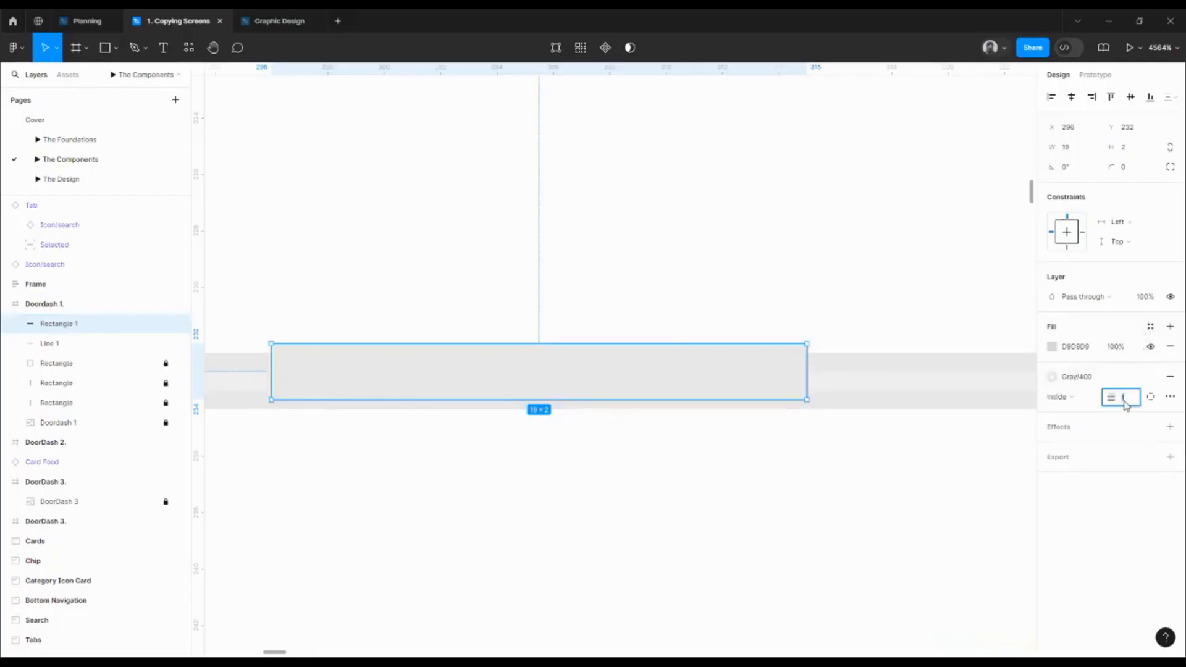
{"action": "type", "text": "0.5"}
{"action": "key", "text": "Return"}
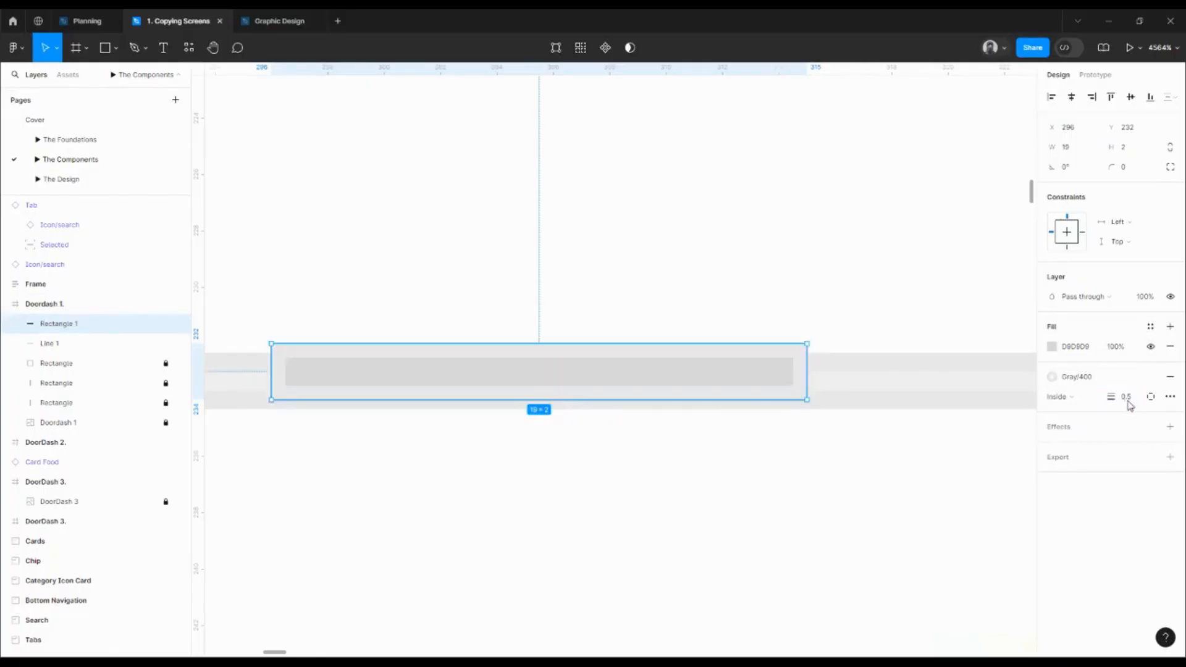
{"action": "left_click", "coordinate": [1150, 327]}
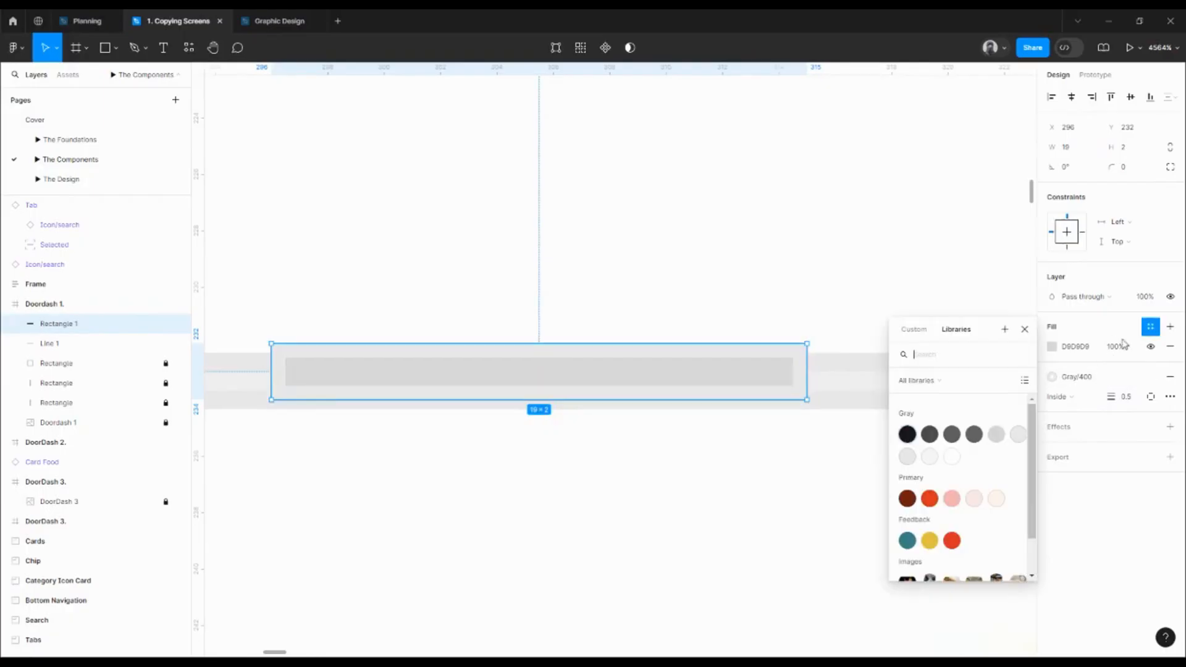
{"action": "left_click", "coordinate": [916, 463]}
{"action": "left_click", "coordinate": [1080, 334]}
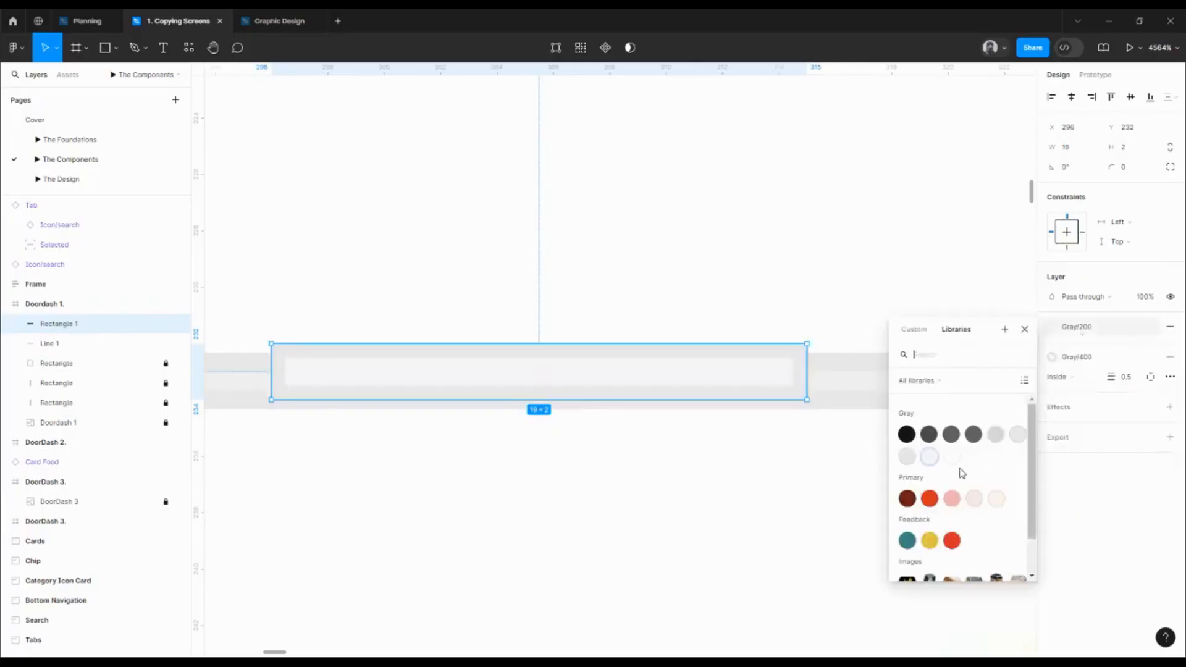
{"action": "left_click", "coordinate": [926, 464]}
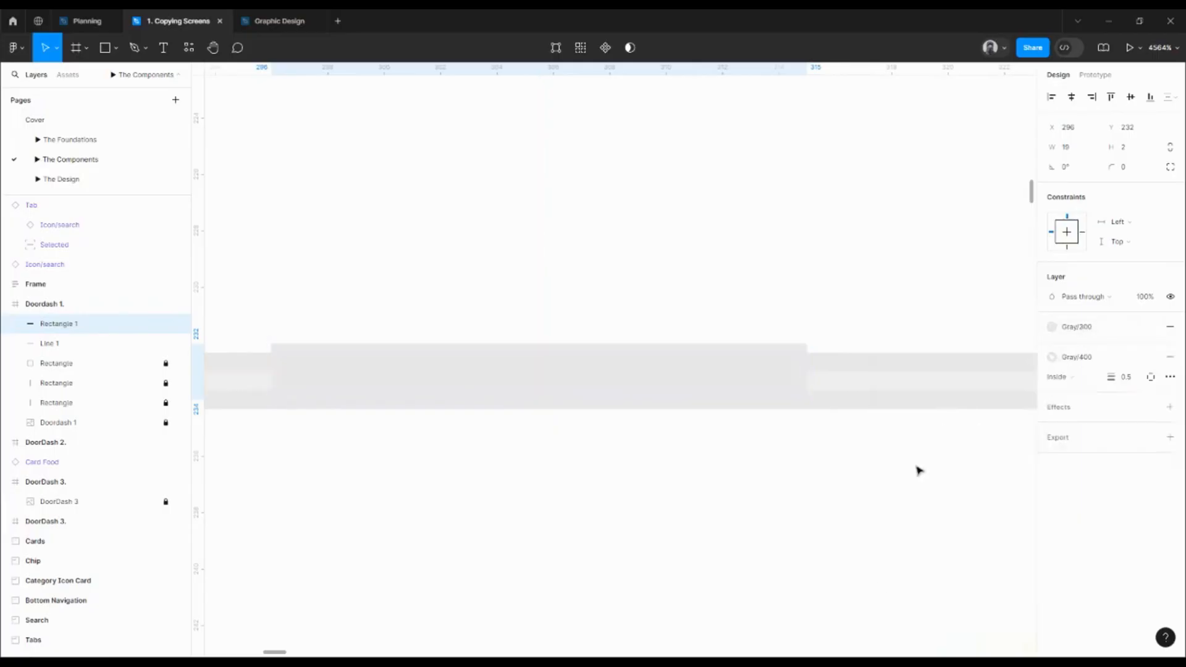
{"action": "left_click", "coordinate": [1076, 332]}
{"action": "left_click", "coordinate": [933, 462]}
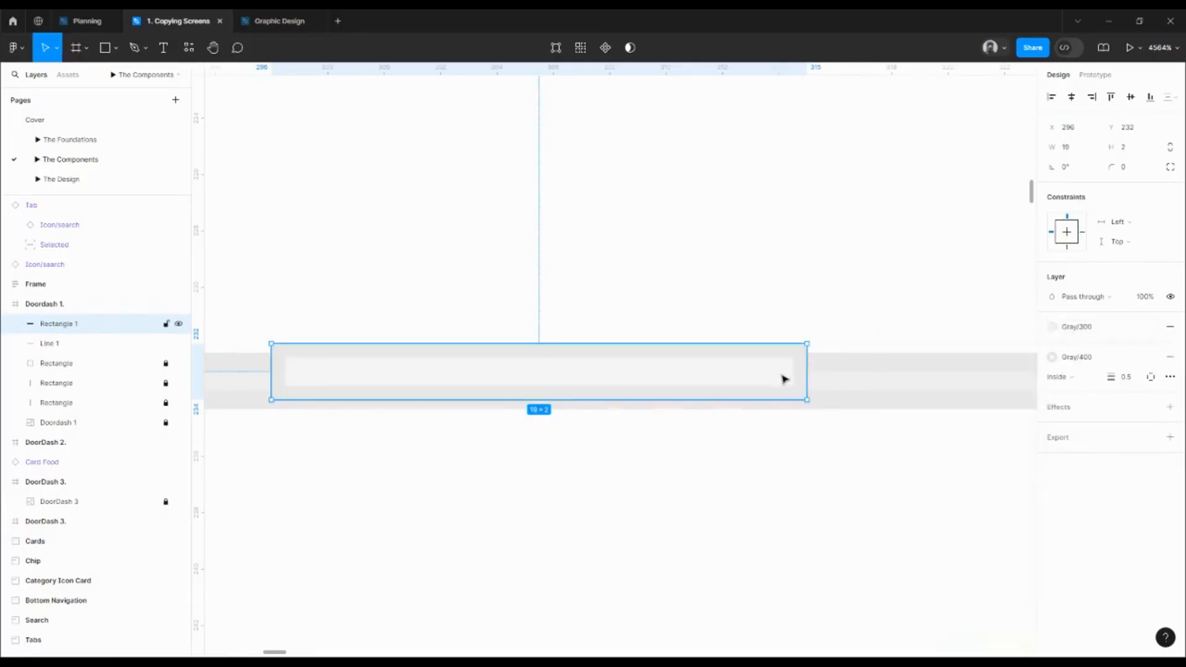
Shift the rectangle along the divider to X 297, clear the selection and compare it with the reference divider
{"action": "left_click_drag", "start_coordinate": [784, 379], "coordinate": [804, 391]}
{"action": "scroll", "coordinate": [833, 376], "scroll_direction": "down", "scroll_amount": 5}
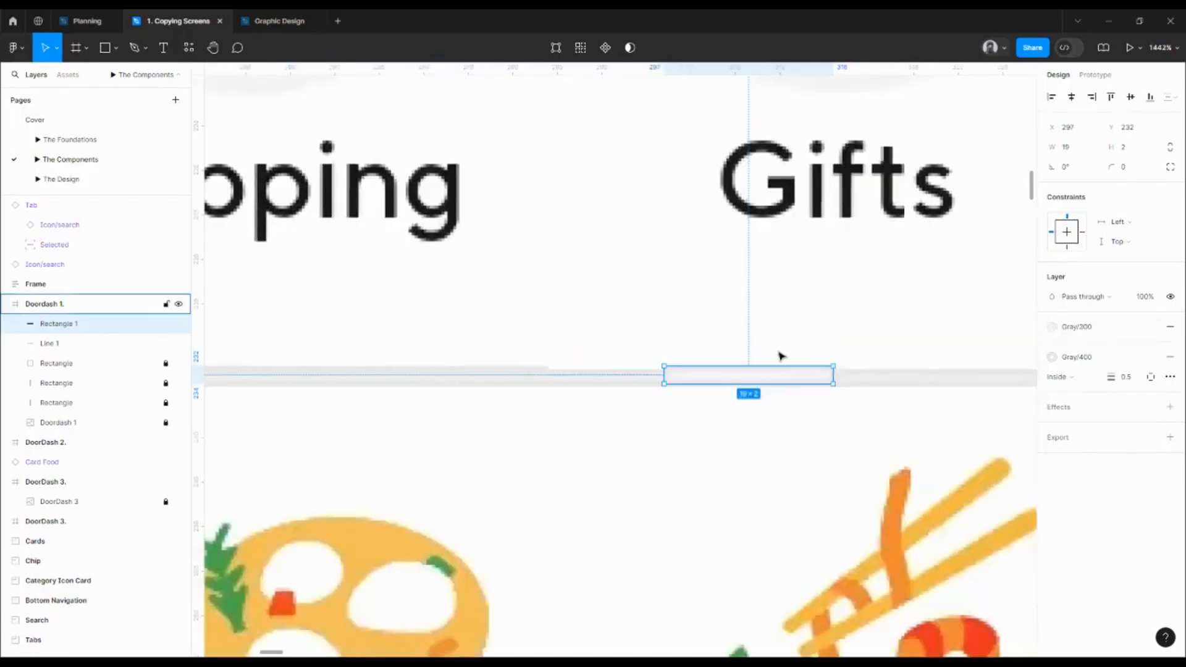
{"action": "left_click", "coordinate": [498, 371], "text": "shift"}
{"action": "scroll", "coordinate": [753, 370], "scroll_direction": "down", "scroll_amount": 3}
{"action": "left_click_drag", "start_coordinate": [755, 362], "coordinate": [900, 415]}
{"action": "left_click", "coordinate": [751, 404]}
{"action": "scroll", "coordinate": [751, 404], "scroll_direction": "down", "scroll_amount": 3}
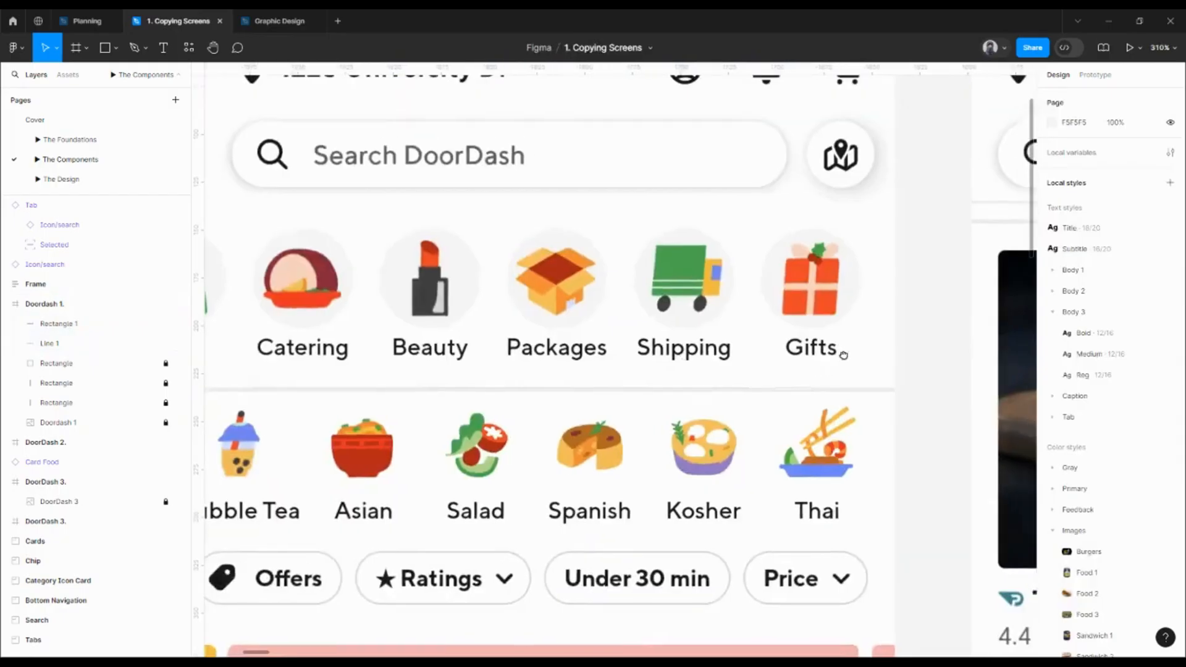
Compare the thin rectangle with the divider lines on the Doordash 1, DoorDash 2 and DoorDash 3 reference screens
{"action": "left_click", "coordinate": [778, 391]}
{"action": "left_click_drag", "start_coordinate": [871, 387], "coordinate": [664, 236]}
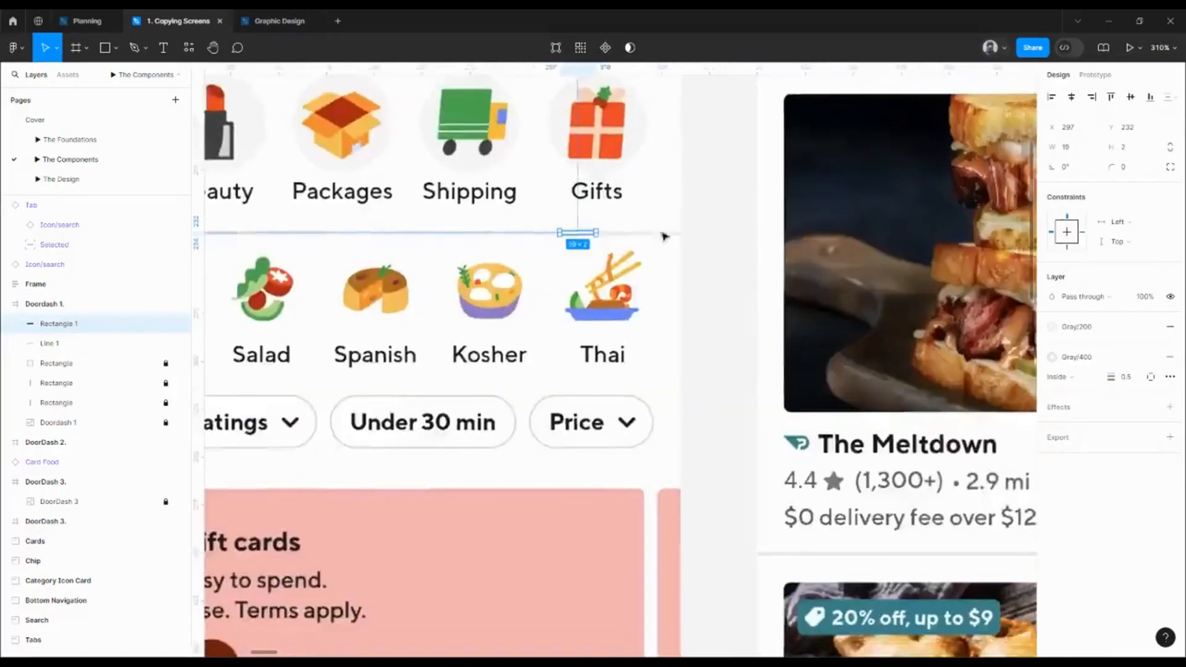
{"action": "scroll", "coordinate": [664, 235], "scroll_direction": "down", "scroll_amount": 5}
{"action": "left_click_drag", "start_coordinate": [801, 337], "coordinate": [681, 271]}
{"action": "scroll", "coordinate": [617, 427], "scroll_direction": "up", "scroll_amount": 5}
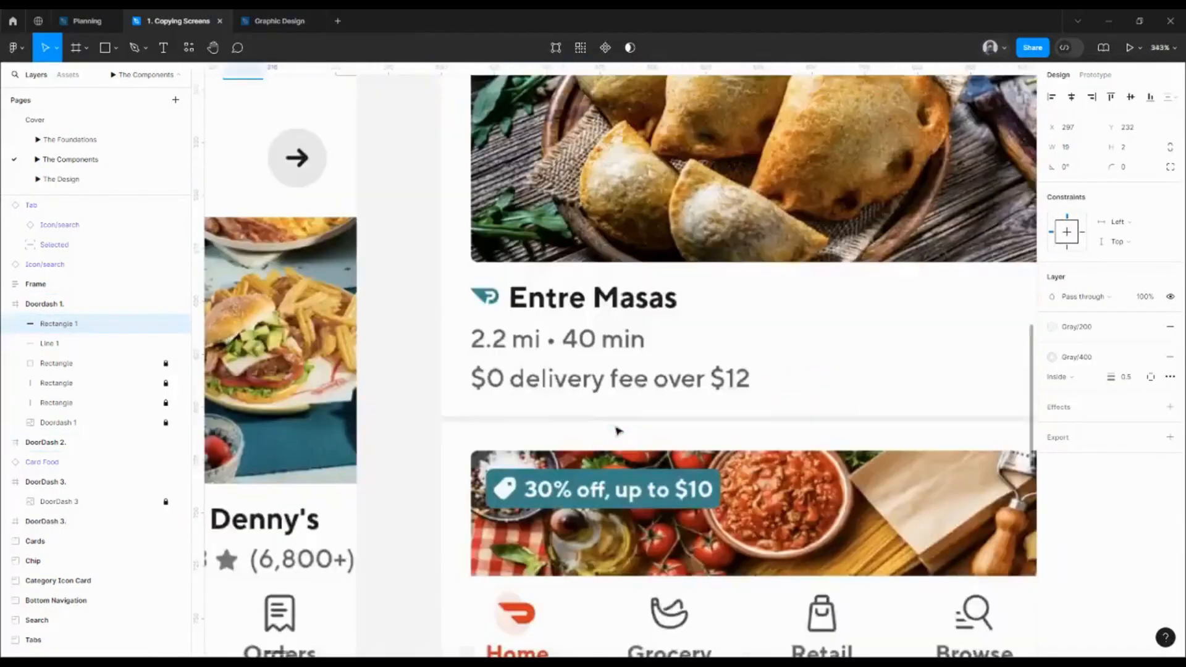
{"action": "scroll", "coordinate": [721, 401], "scroll_direction": "down", "scroll_amount": 3}
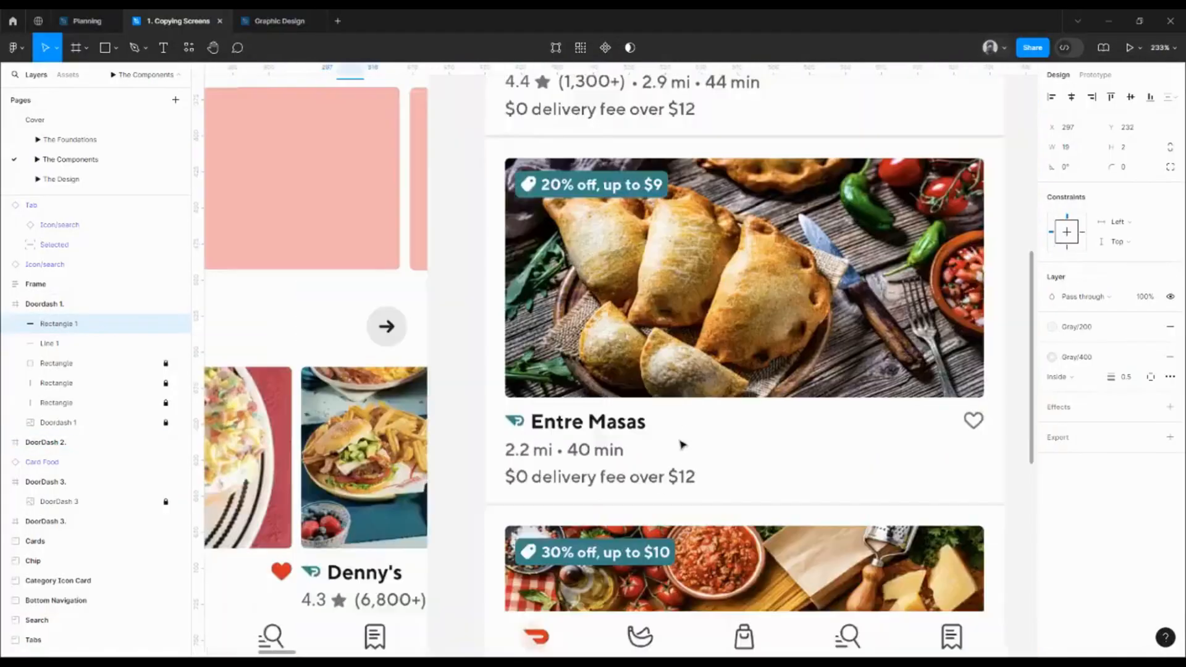
{"action": "scroll", "coordinate": [683, 442], "scroll_direction": "up", "scroll_amount": 5}
{"action": "scroll", "coordinate": [753, 305], "scroll_direction": "up", "scroll_amount": 5}
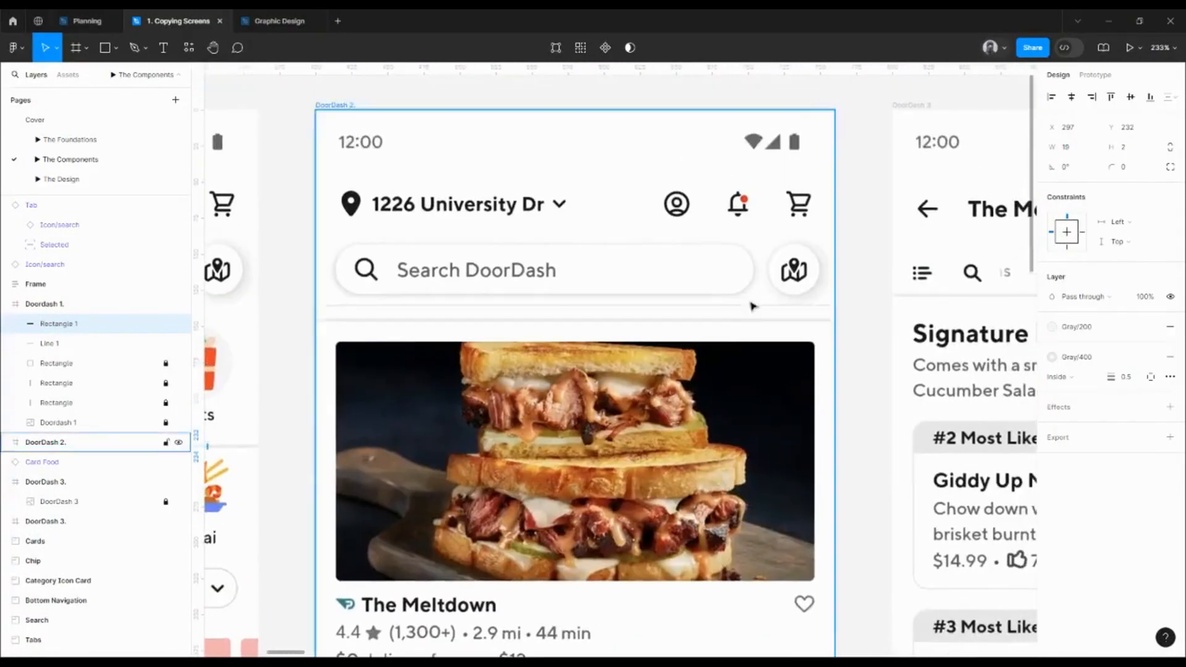
{"action": "scroll", "coordinate": [753, 306], "scroll_direction": "down", "scroll_amount": 2}
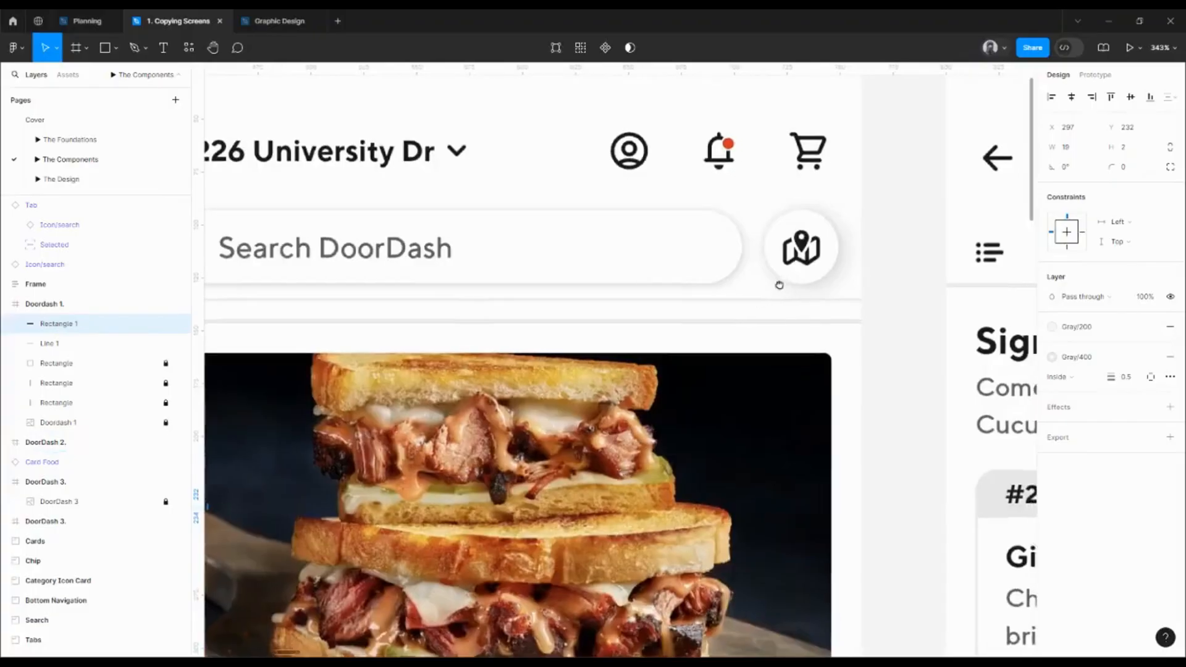
{"action": "scroll", "coordinate": [766, 309], "scroll_direction": "right", "scroll_amount": 5}
{"action": "scroll", "coordinate": [736, 251], "scroll_direction": "up", "scroll_amount": 3}
{"action": "scroll", "coordinate": [826, 402], "scroll_direction": "down", "scroll_amount": 3}
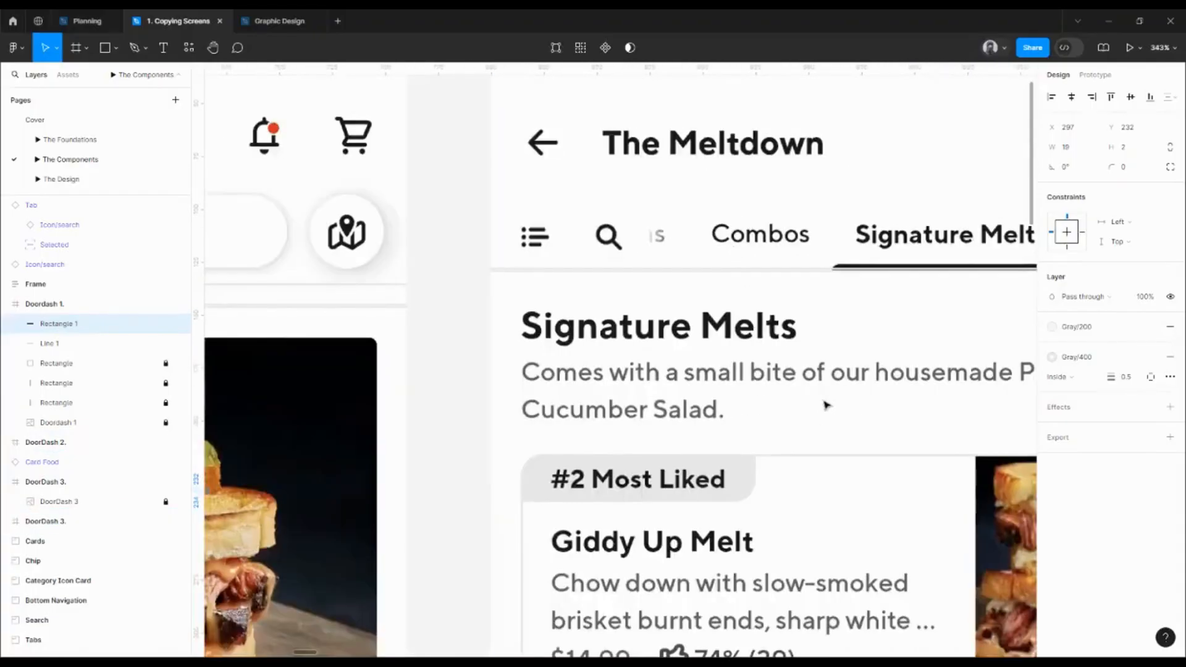
{"action": "scroll", "coordinate": [720, 362], "scroll_direction": "up", "scroll_amount": 7}
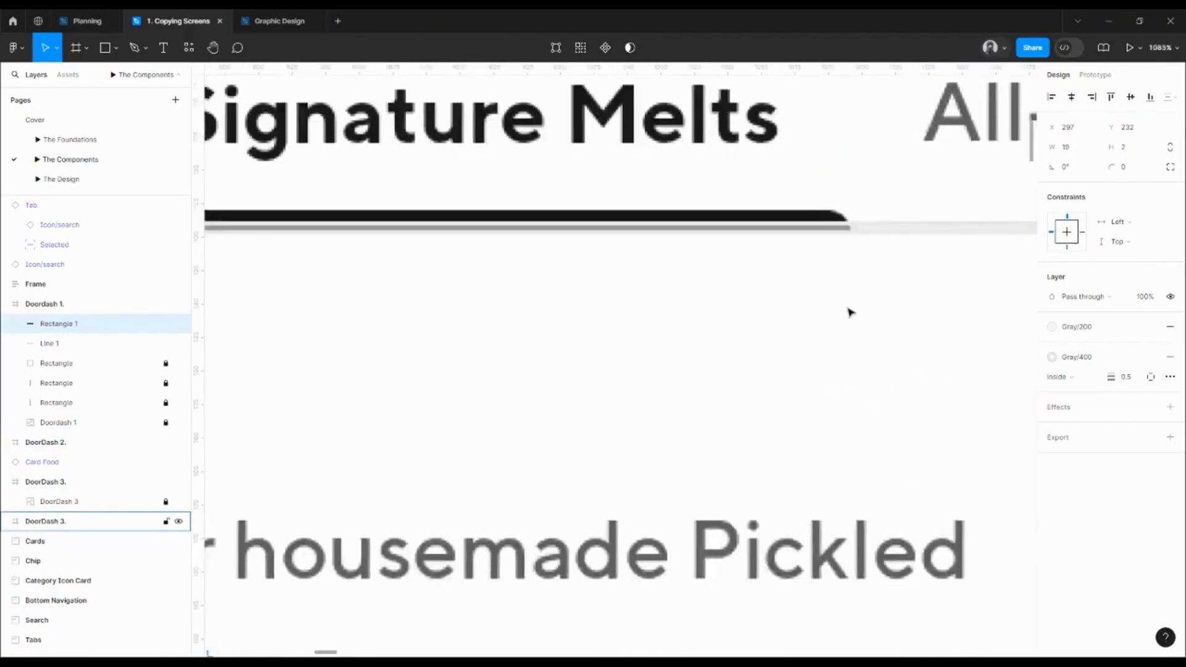
{"action": "scroll", "coordinate": [847, 310], "scroll_direction": "down", "scroll_amount": 10}
{"action": "scroll", "coordinate": [604, 313], "scroll_direction": "up", "scroll_amount": 6}
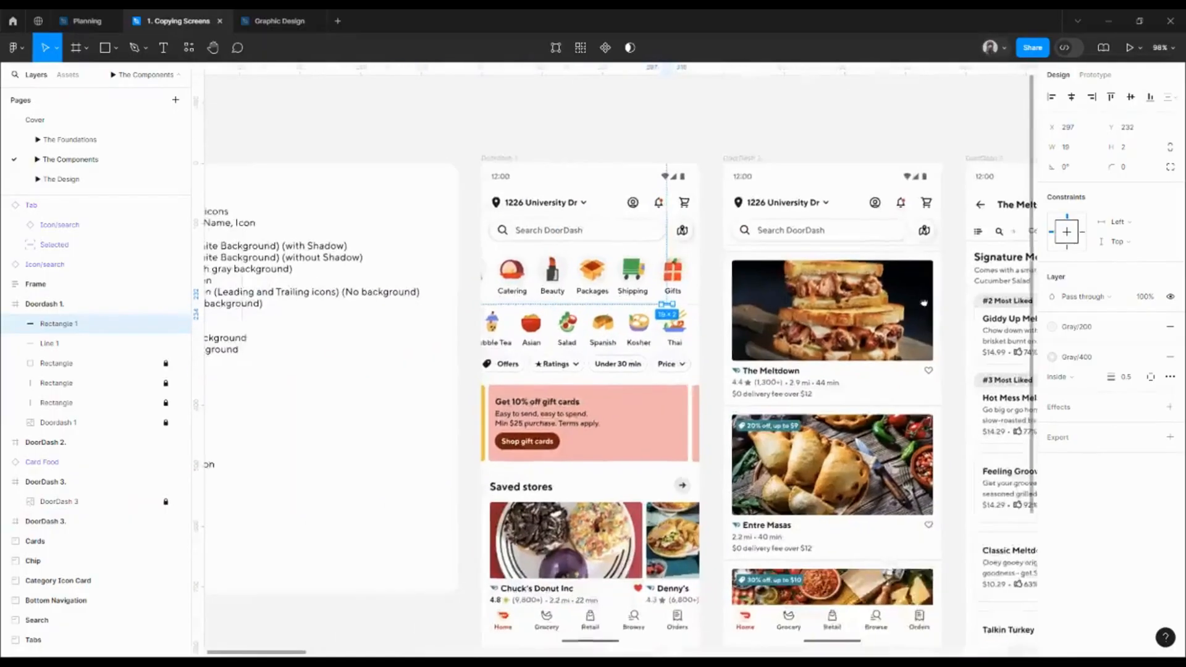
Delete the trial line over the divider and stretch the thin rectangle from X 0 to the full 360 px screen width
{"action": "left_click", "coordinate": [604, 311]}
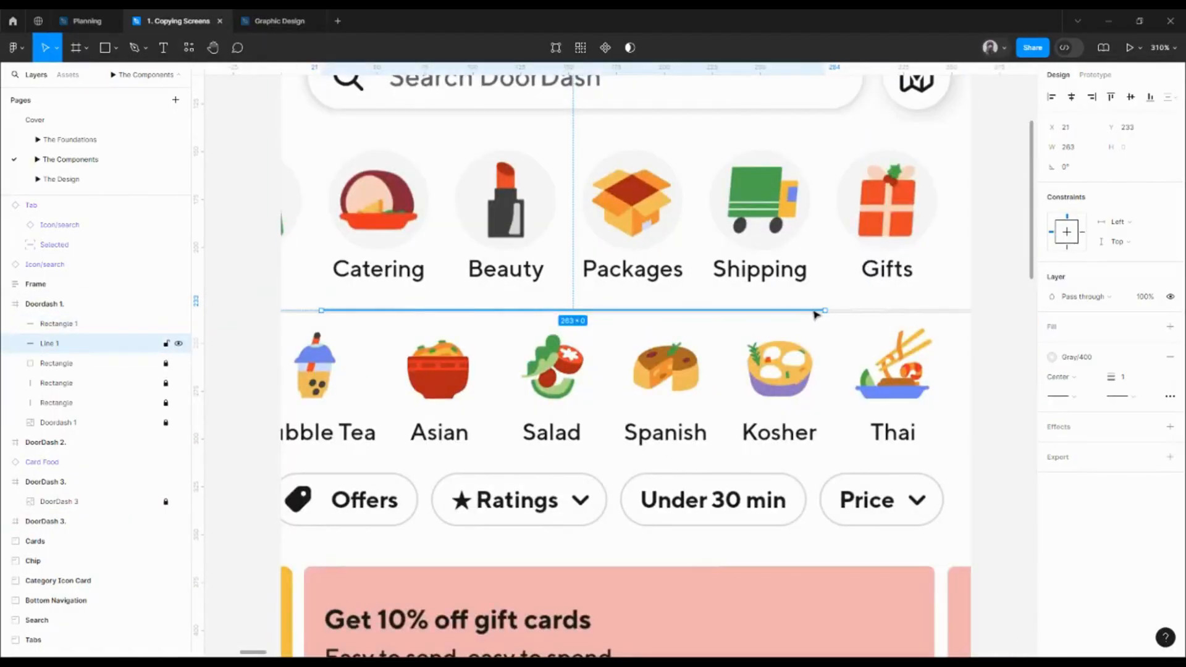
{"action": "key", "text": "Delete"}
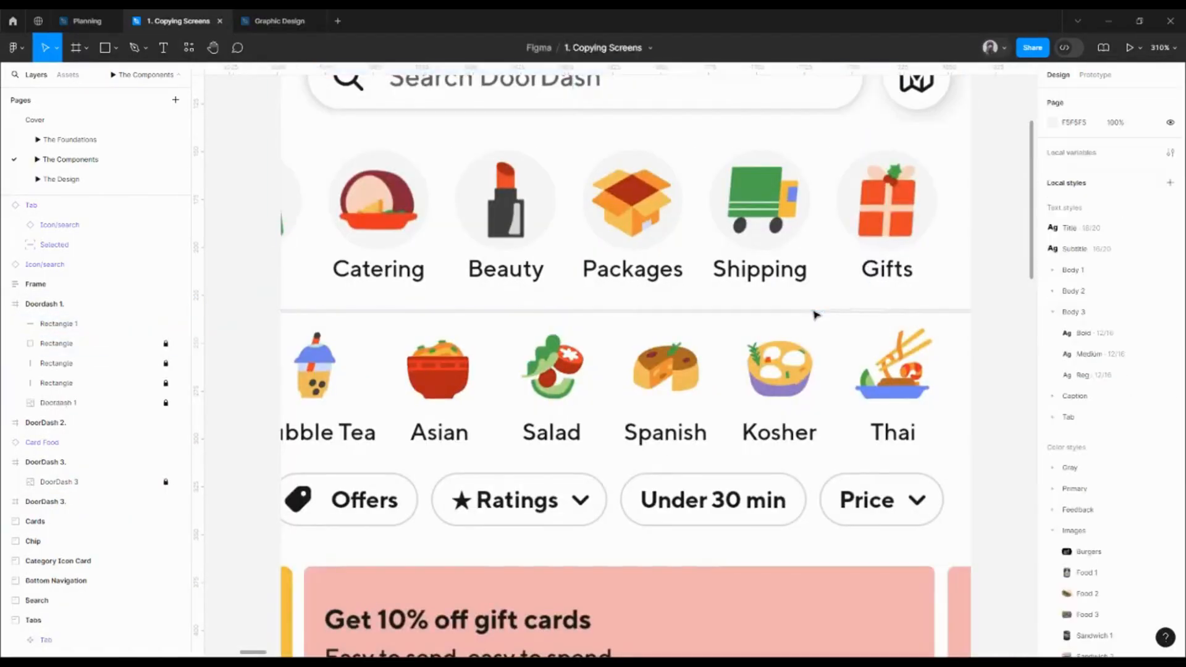
{"action": "left_click", "coordinate": [864, 311]}
{"action": "left_click_drag", "start_coordinate": [851, 311], "coordinate": [281, 317]}
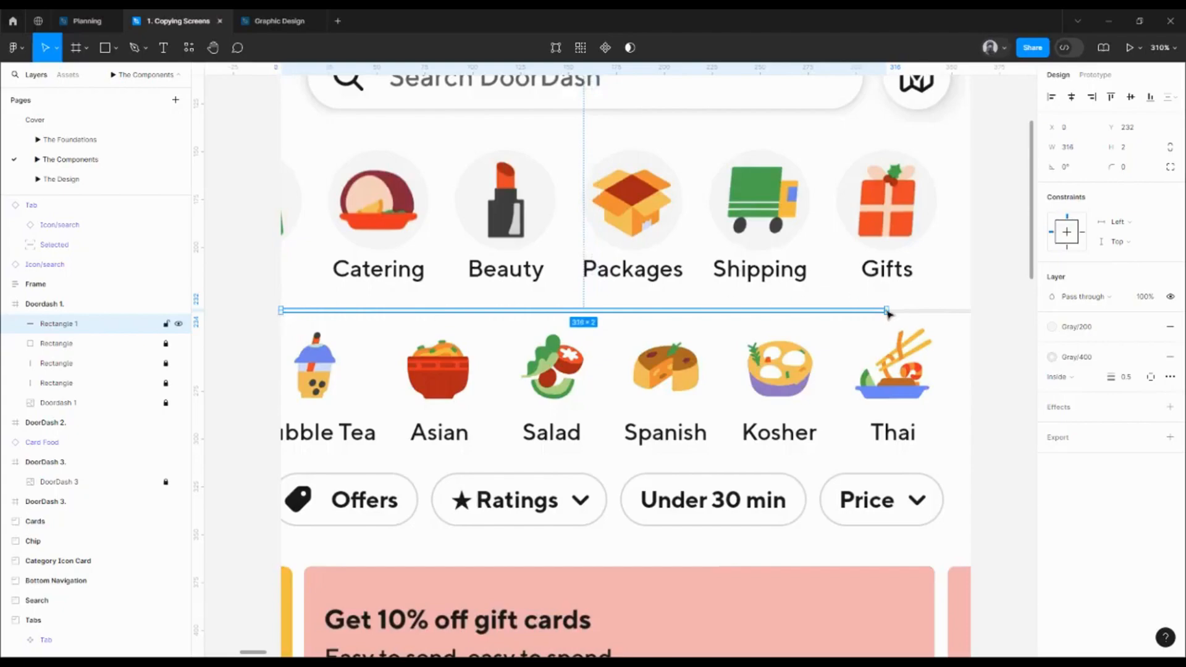
{"action": "left_click_drag", "start_coordinate": [895, 312], "coordinate": [973, 316]}
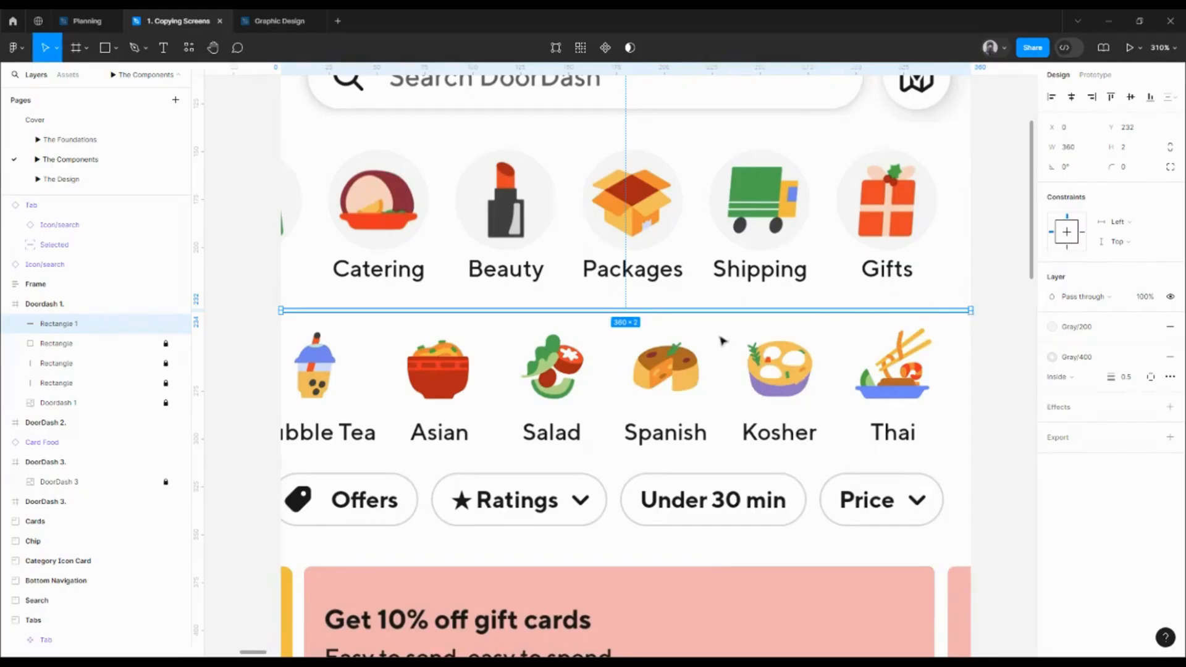
Rename the stretched rectangle as Divider and convert it into a component
{"action": "double_click", "coordinate": [85, 325]}
{"action": "type", "text": "Livider"}
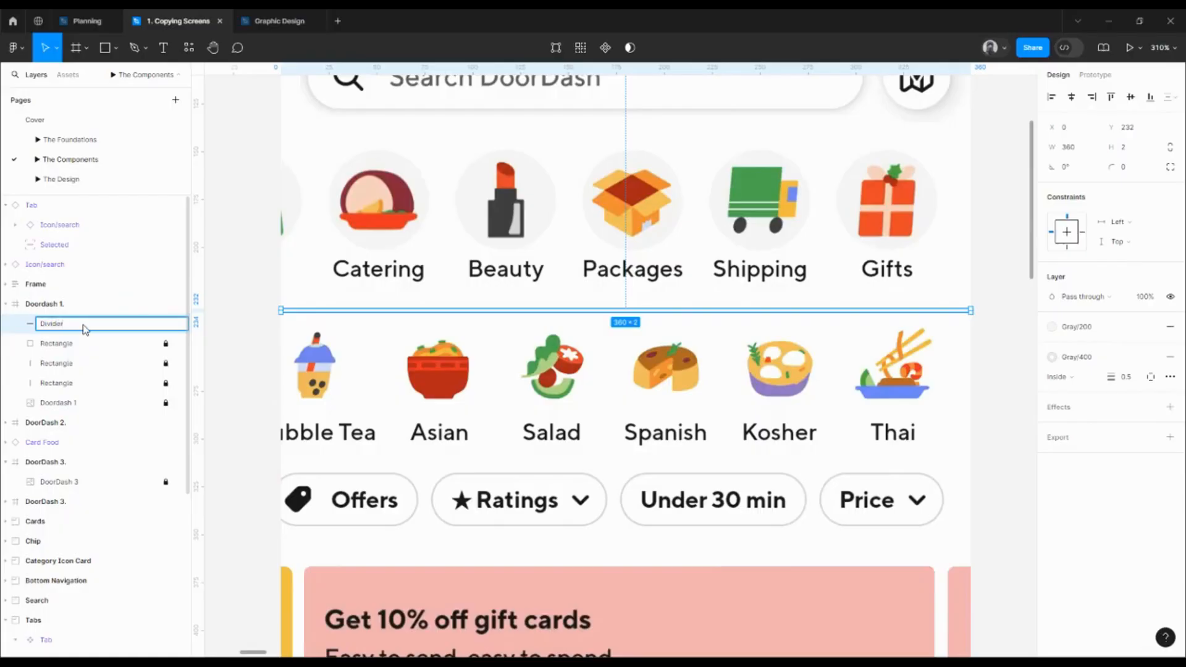
{"action": "key", "text": "Return"}
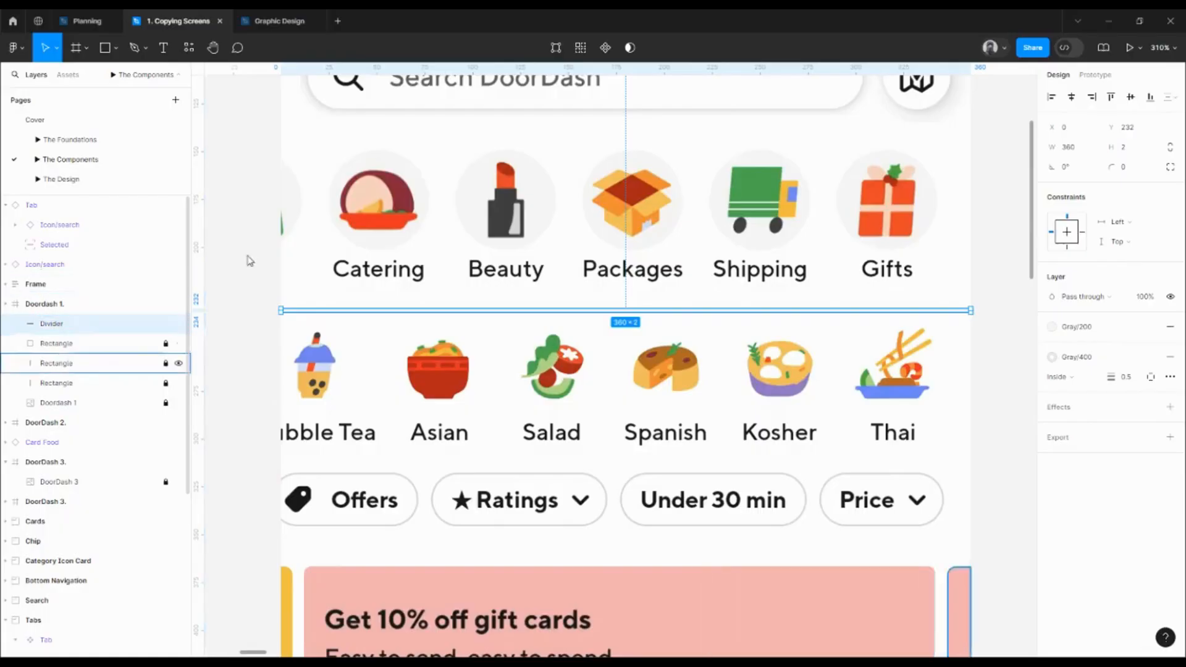
{"action": "left_click", "coordinate": [606, 48]}
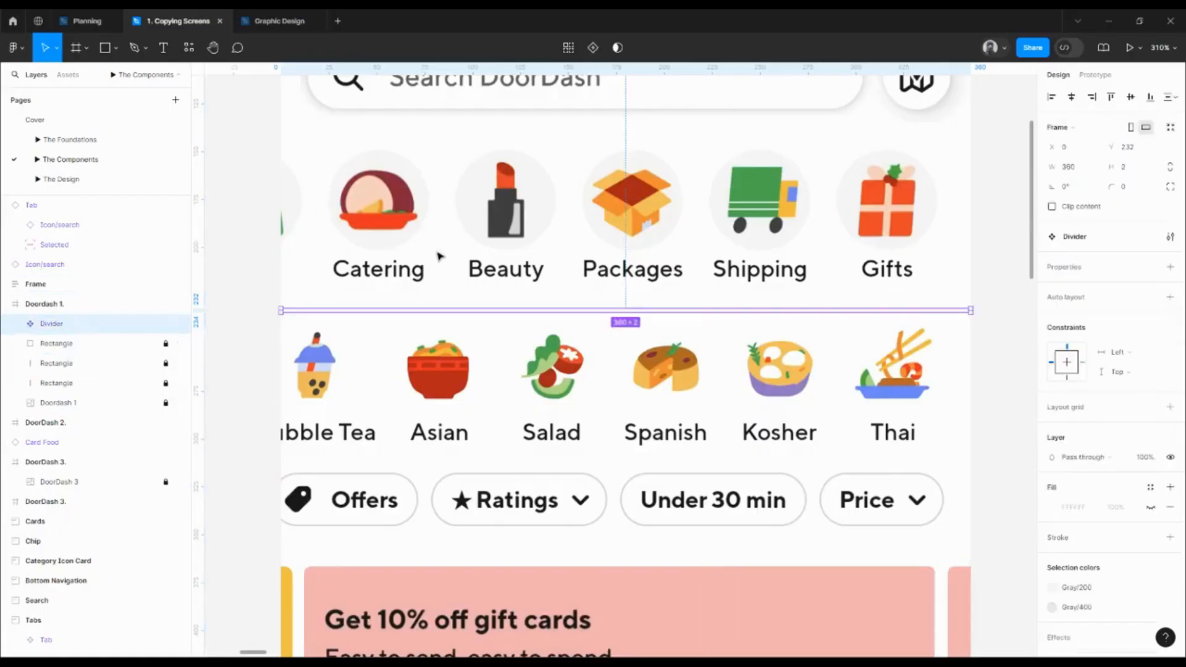
Add auto layout to the Divider component and set its nested rectangle's width to Fill container
{"action": "left_click", "coordinate": [16, 323]}
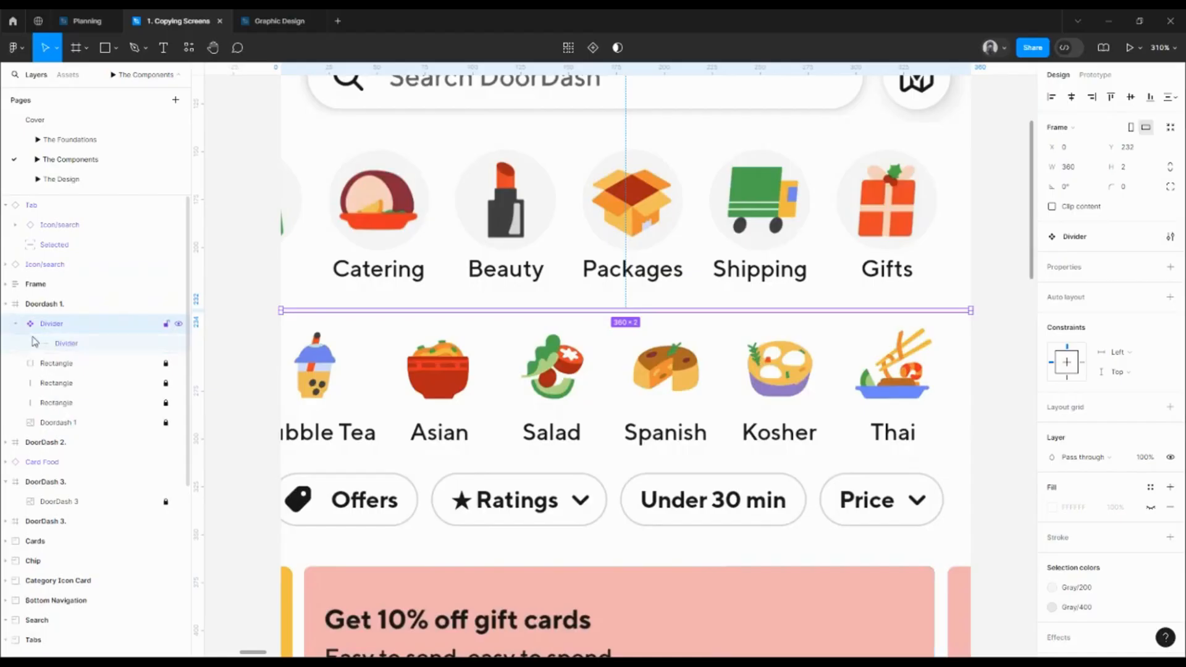
{"action": "left_click", "coordinate": [64, 349]}
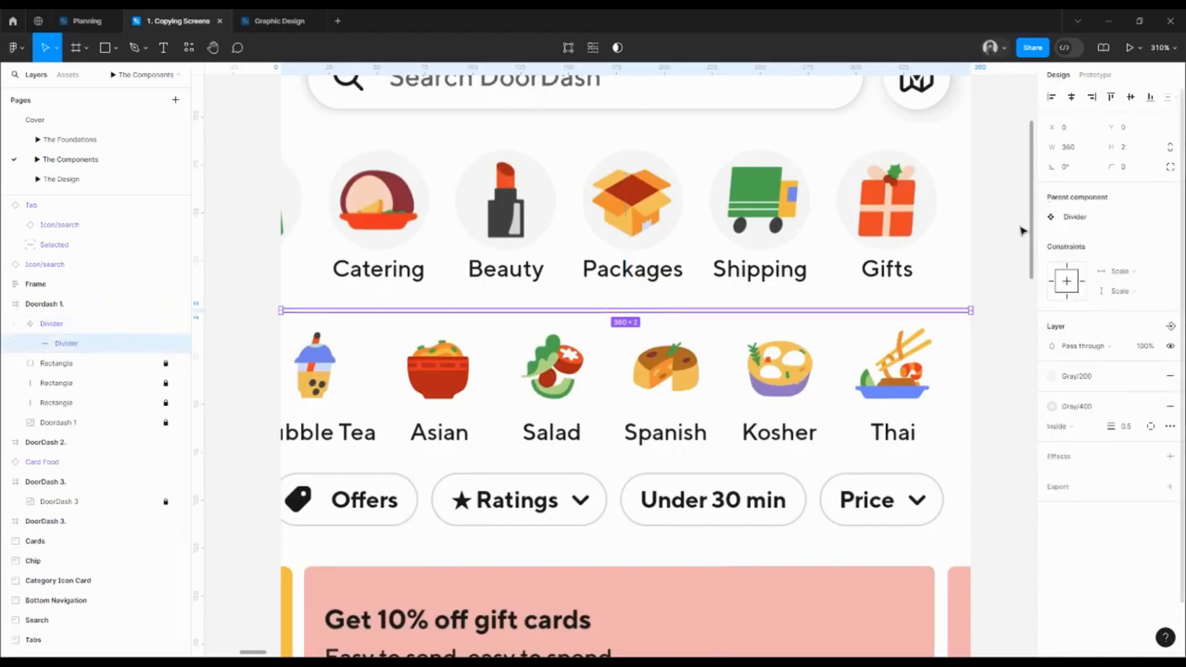
{"action": "left_click", "coordinate": [79, 325]}
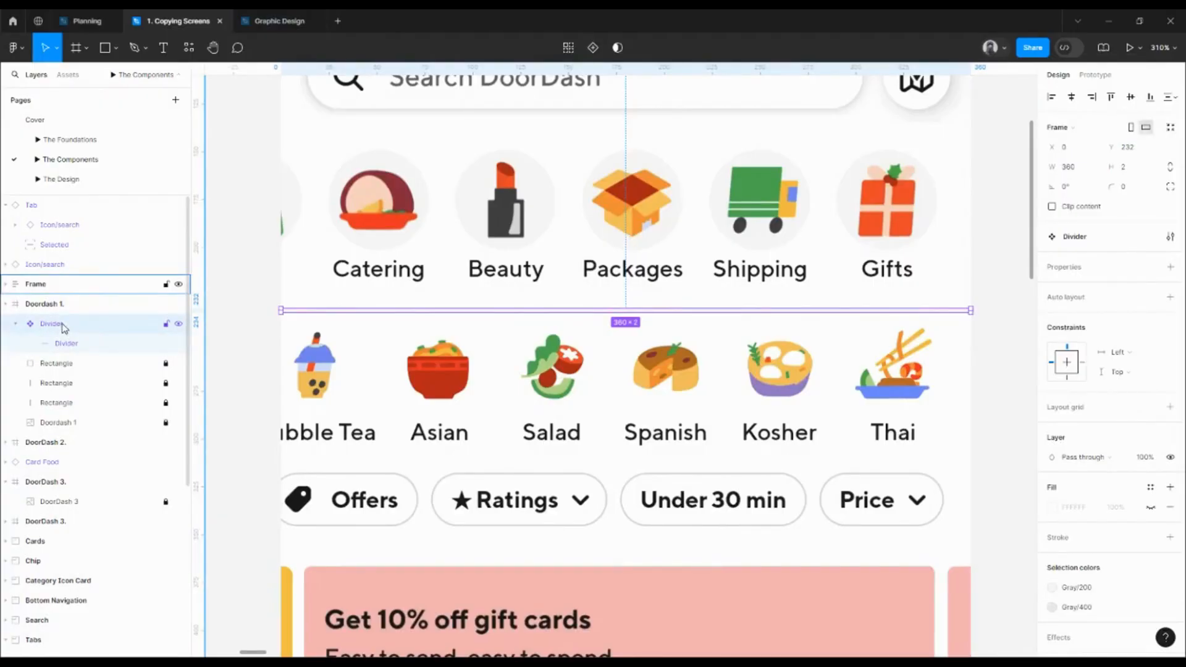
{"action": "key", "text": "shift+a"}
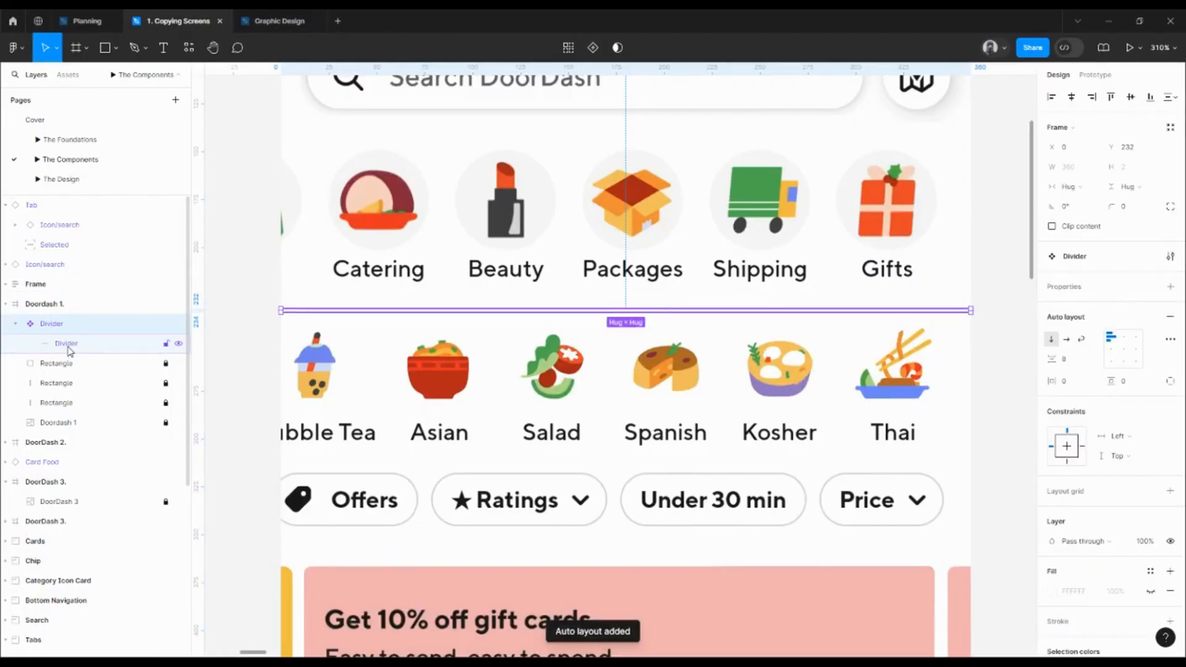
{"action": "left_click", "coordinate": [70, 349]}
{"action": "left_click", "coordinate": [1077, 178]}
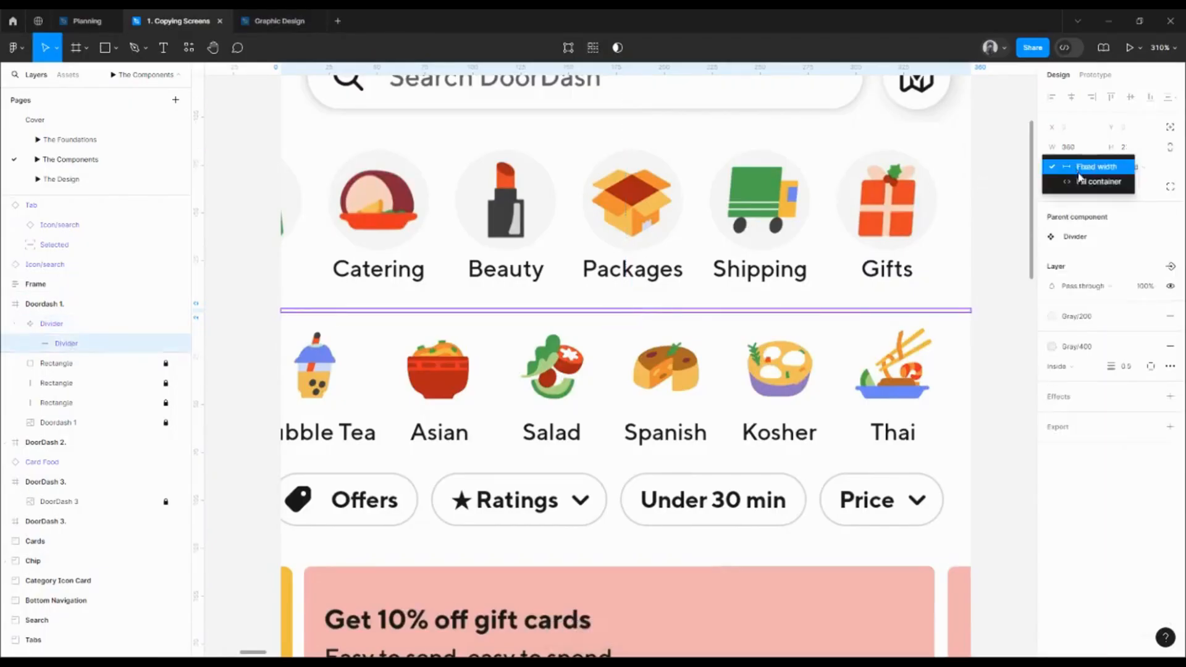
{"action": "left_click", "coordinate": [1087, 166]}
{"action": "left_click", "coordinate": [983, 306]}
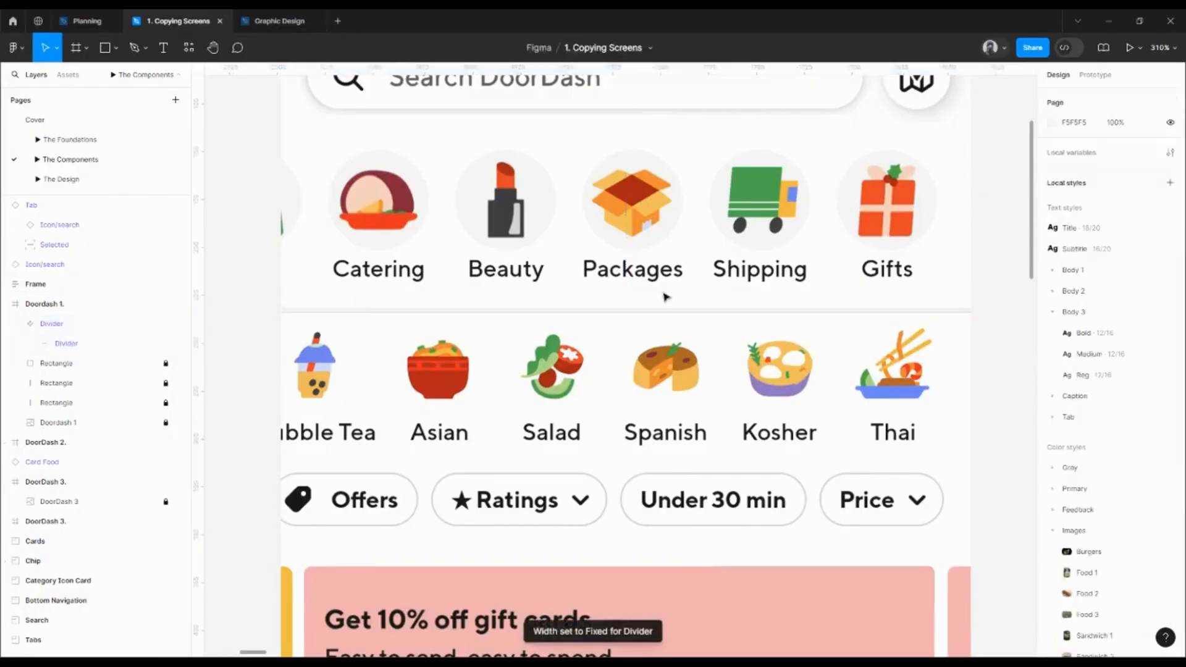
Move the Divider component out of the Doordash 1 screen onto the empty canvas and cut it
{"action": "left_click", "coordinate": [412, 312]}
{"action": "scroll", "coordinate": [412, 313], "scroll_direction": "down", "scroll_amount": 5}
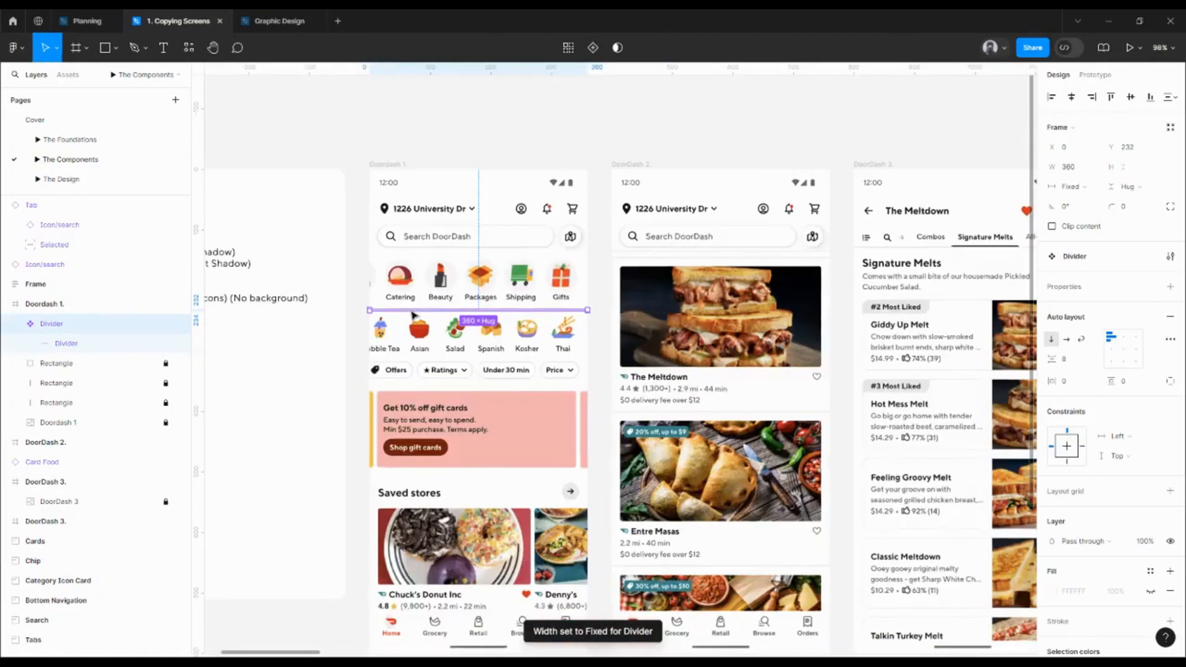
{"action": "left_click_drag", "start_coordinate": [411, 315], "coordinate": [823, 578]}
{"action": "scroll", "coordinate": [736, 481], "scroll_direction": "down", "scroll_amount": 4}
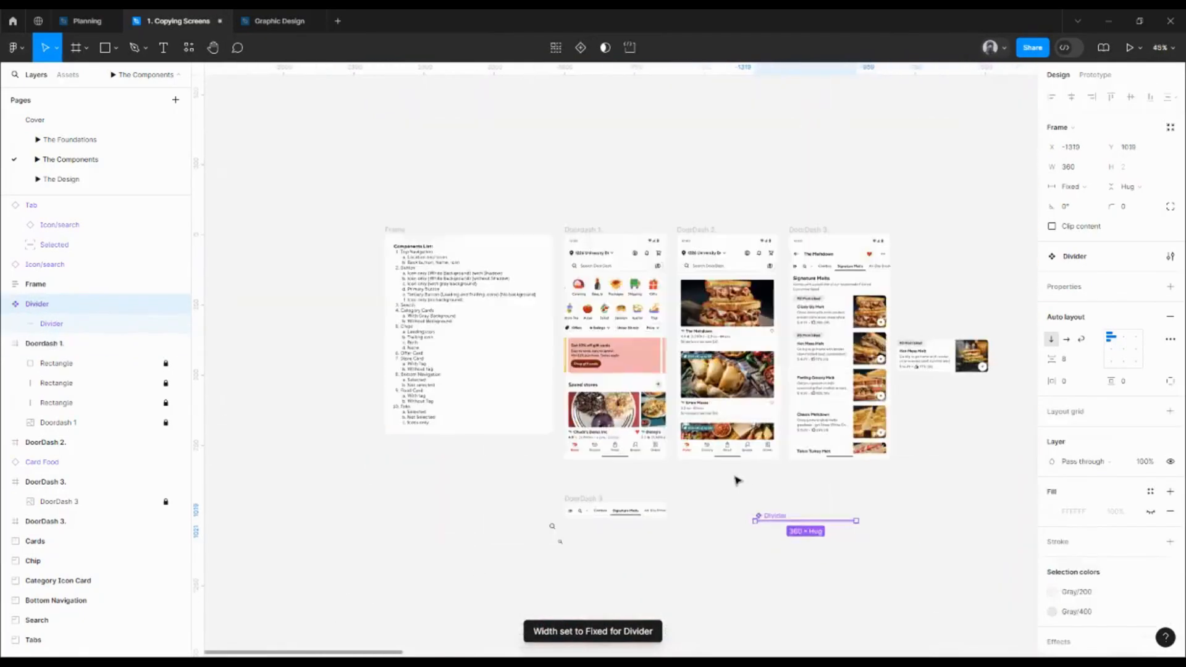
{"action": "left_click", "coordinate": [735, 475]}
Paste the Divider component into the Tabs frame and place it beneath the Tab component at X 80, Y 291
{"action": "scroll", "coordinate": [458, 450], "scroll_direction": "right", "scroll_amount": 15}
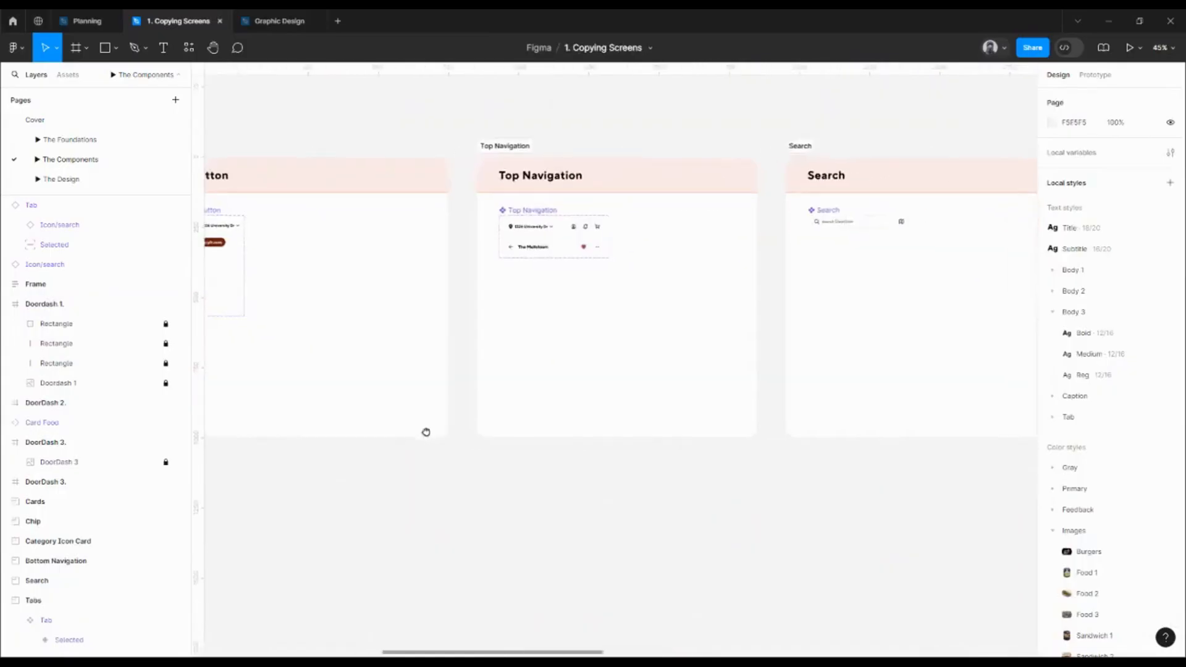
{"action": "scroll", "coordinate": [633, 395], "scroll_direction": "right", "scroll_amount": 15}
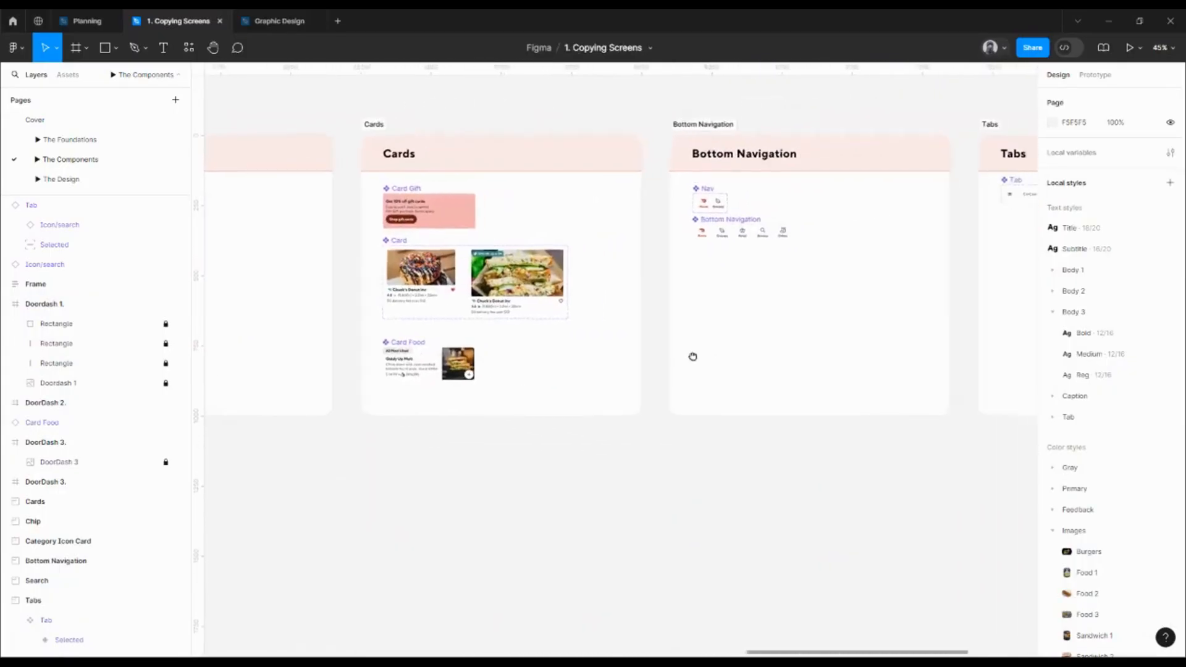
{"action": "left_click_drag", "start_coordinate": [872, 315], "coordinate": [581, 318]}
{"action": "scroll", "coordinate": [701, 276], "scroll_direction": "up", "scroll_amount": 5}
{"action": "key", "text": "ctrl+v"}
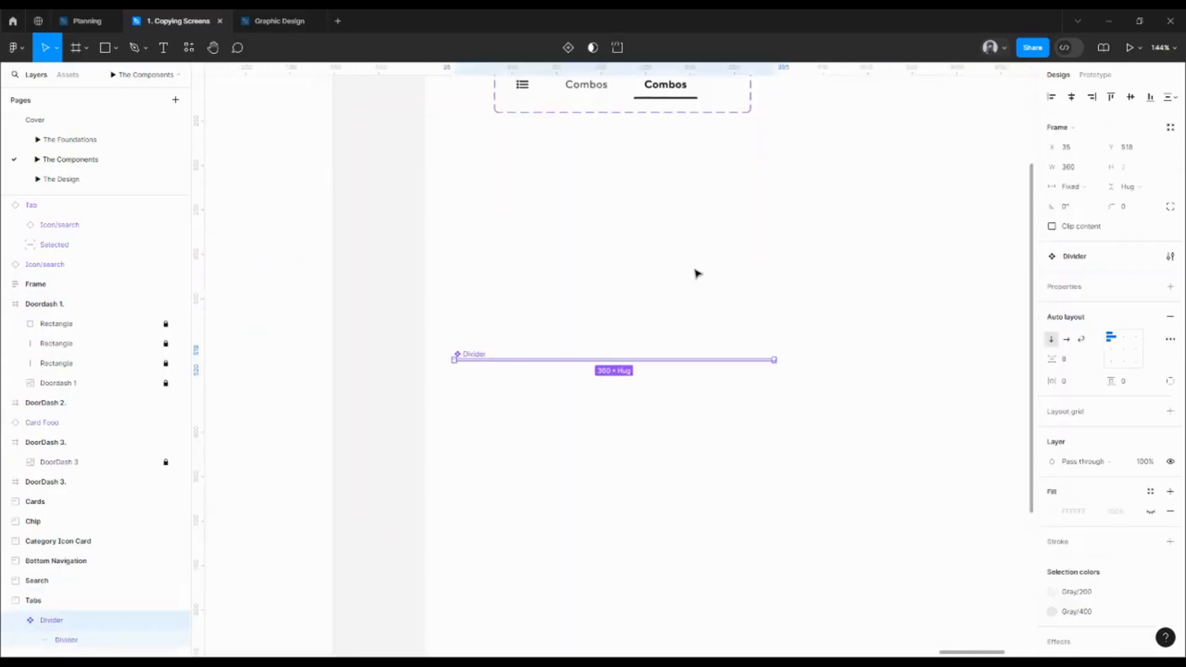
{"action": "left_click_drag", "start_coordinate": [482, 352], "coordinate": [521, 151]}
{"action": "scroll", "coordinate": [558, 188], "scroll_direction": "down", "scroll_amount": 6}
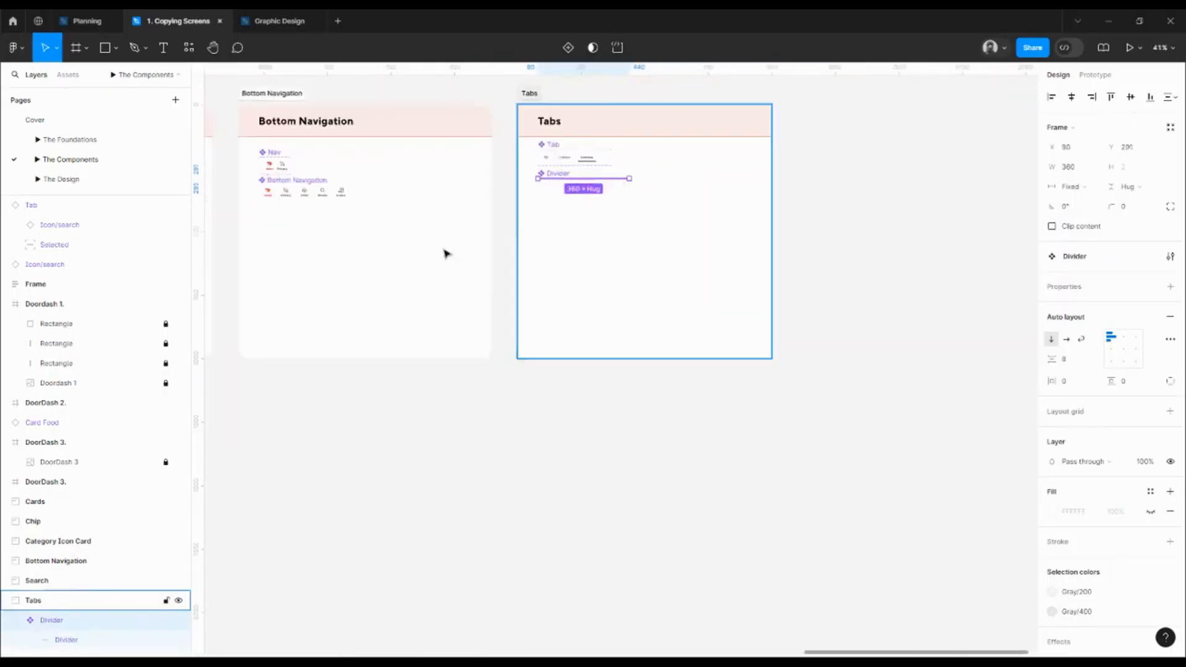
Return to the reference screens and review them alongside the components list
{"action": "left_click_drag", "start_coordinate": [444, 252], "coordinate": [782, 322]}
{"action": "scroll", "coordinate": [781, 322], "scroll_direction": "down", "scroll_amount": 6}
{"action": "left_click_drag", "start_coordinate": [490, 405], "coordinate": [863, 399]}
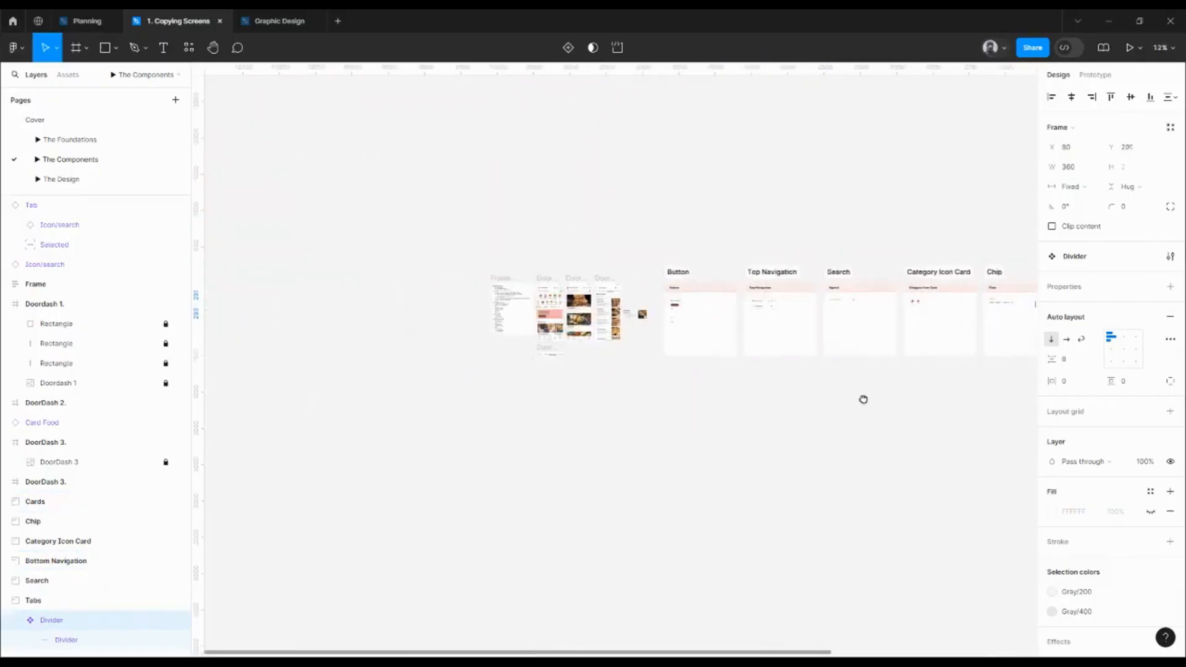
{"action": "scroll", "coordinate": [511, 413], "scroll_direction": "up", "scroll_amount": 8}
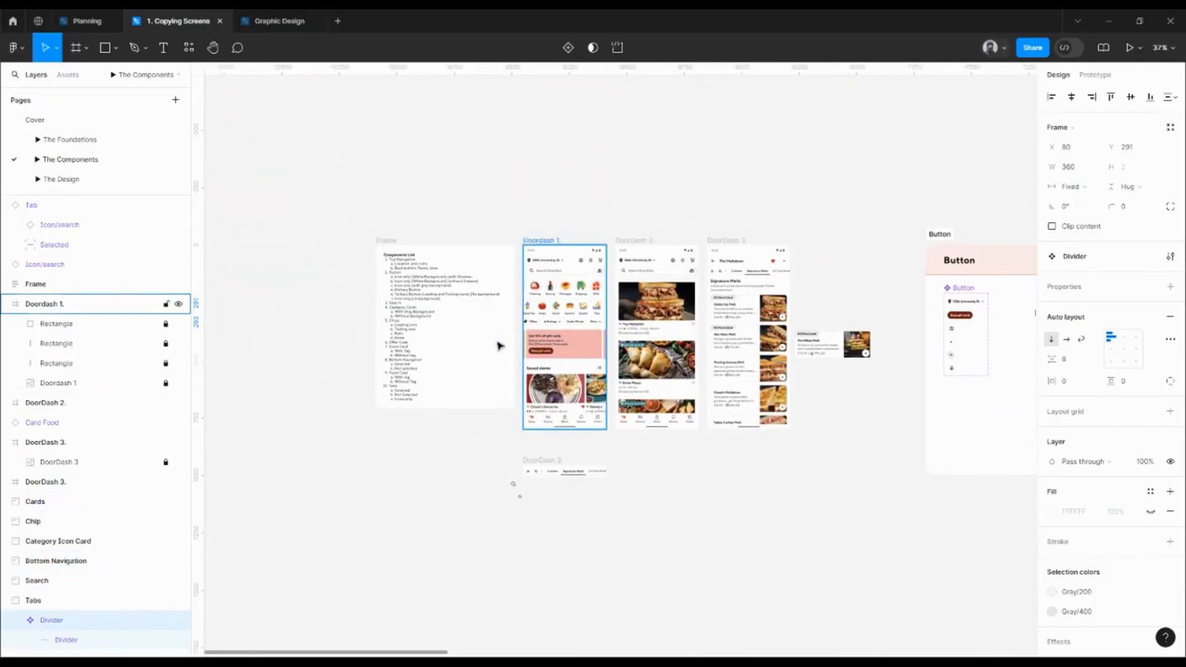
{"action": "left_click_drag", "start_coordinate": [733, 358], "coordinate": [652, 363]}
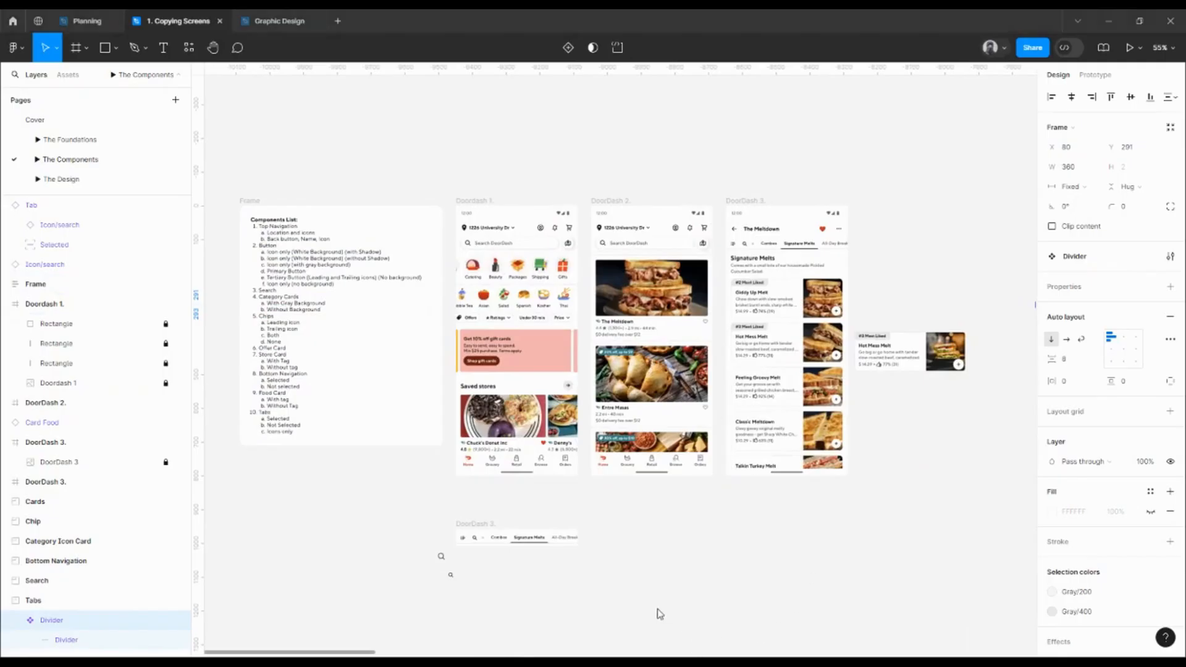